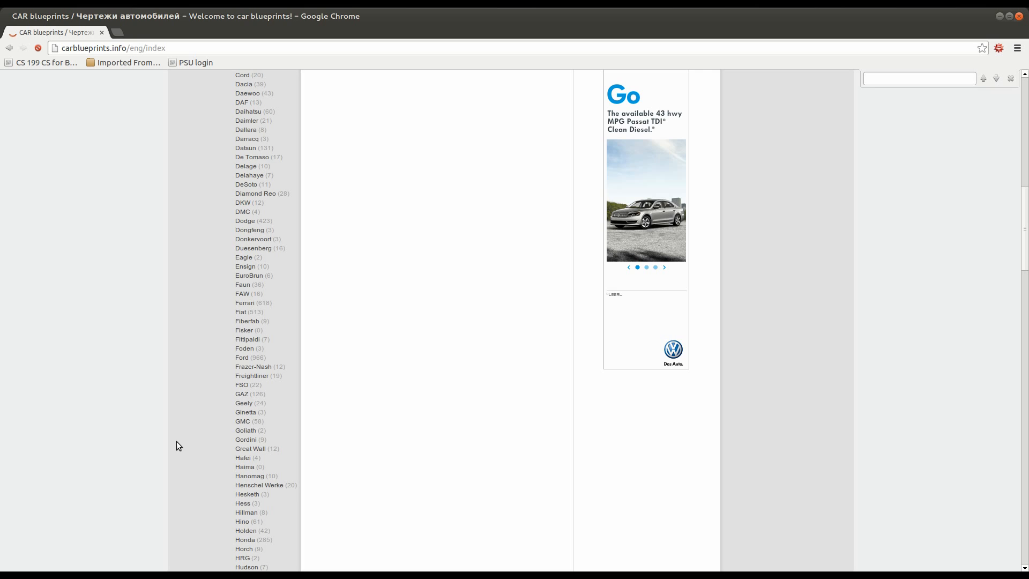
- Find Ford in the car manufacturer list and open its blueprints page
type("Ford")
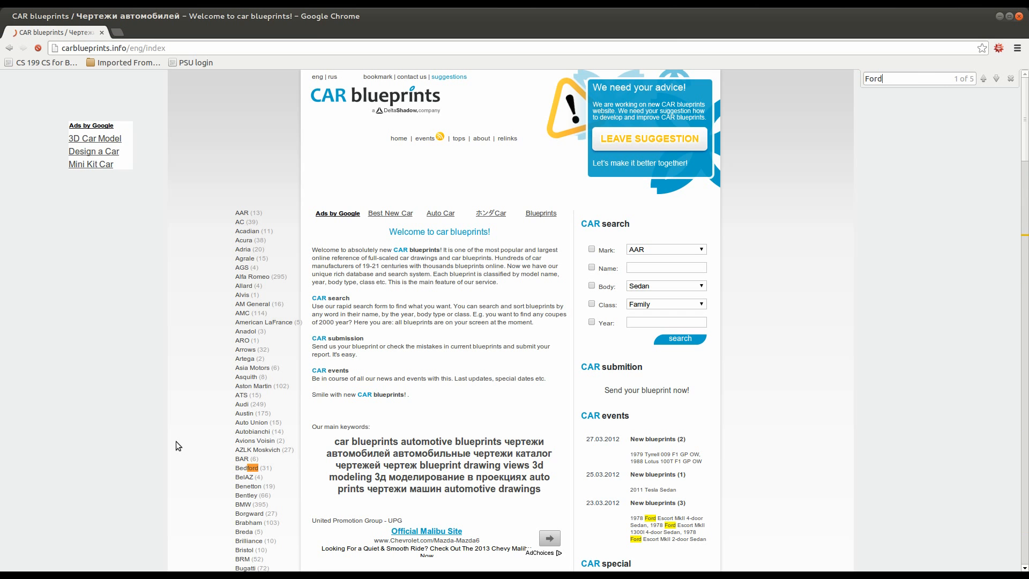
key("Return")
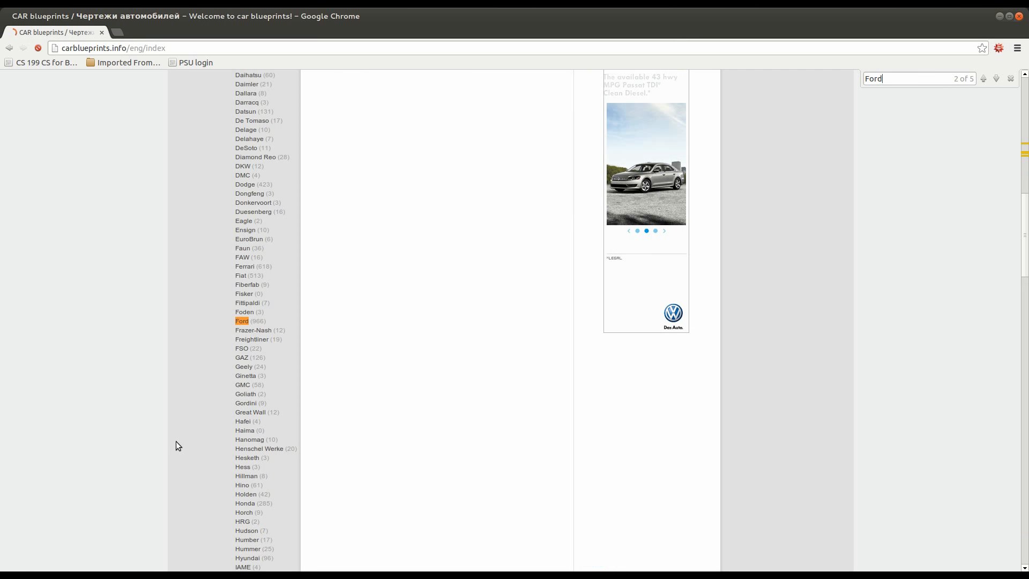
left_click(244, 321)
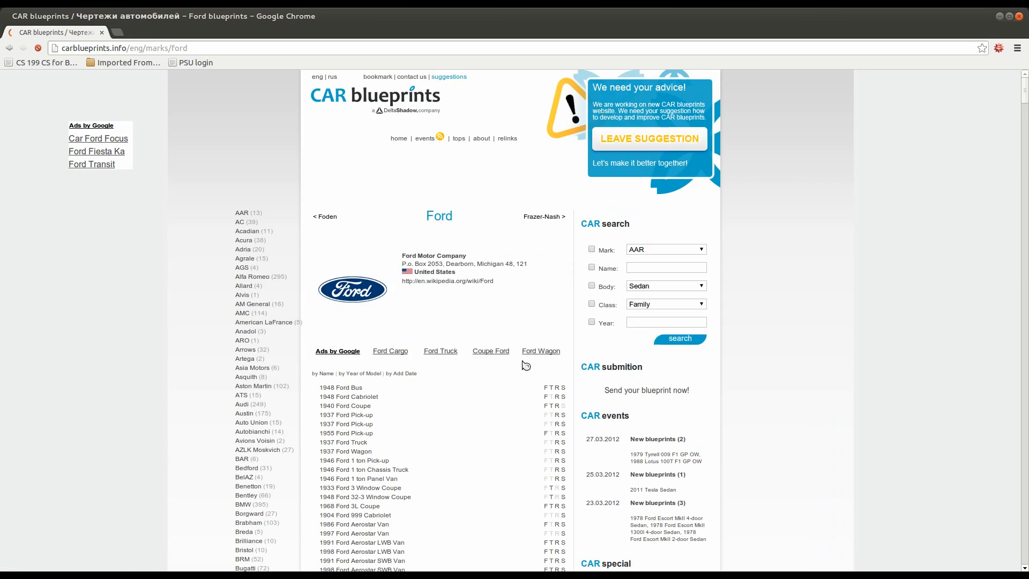
- Search the Ford list for "Thunder" and bring up a 1957 Ford Thunderbird Coupe blueprint in a new tab
scroll(525, 366, "down", 9)
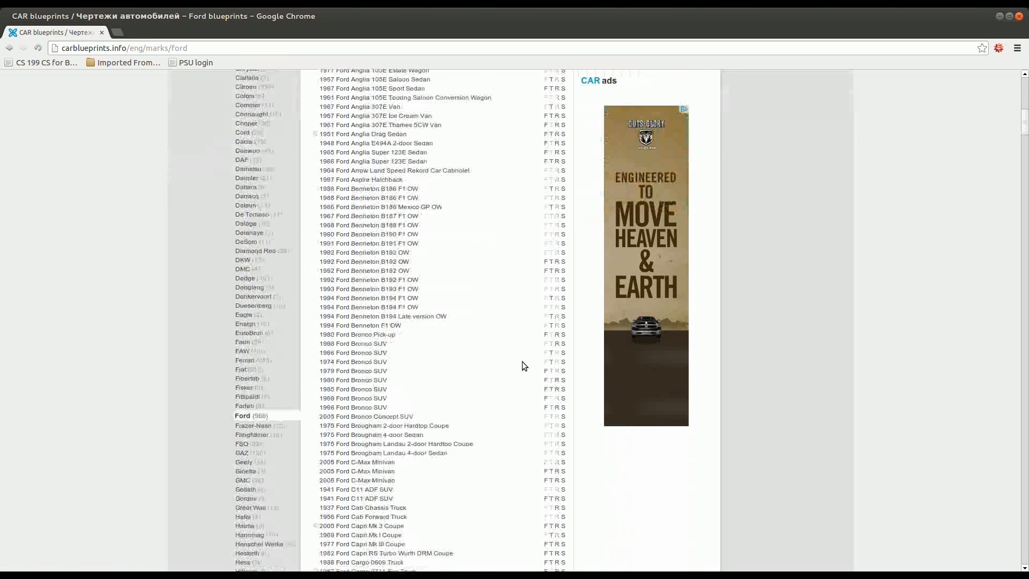
scroll(482, 375, "down", 2)
key("ctrl+f")
type("Thunder")
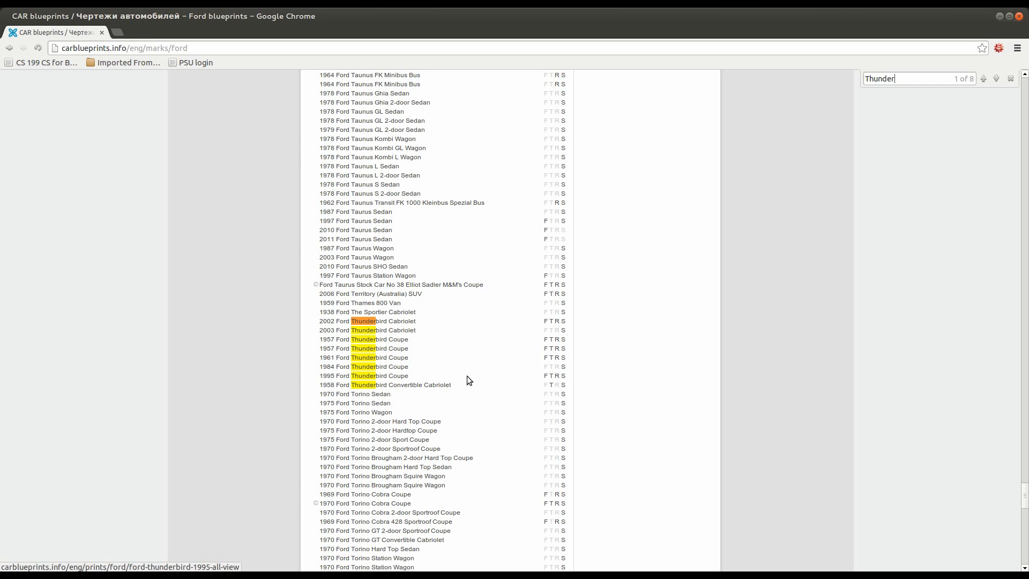
left_click_drag(564, 349, 547, 347)
left_click(548, 347)
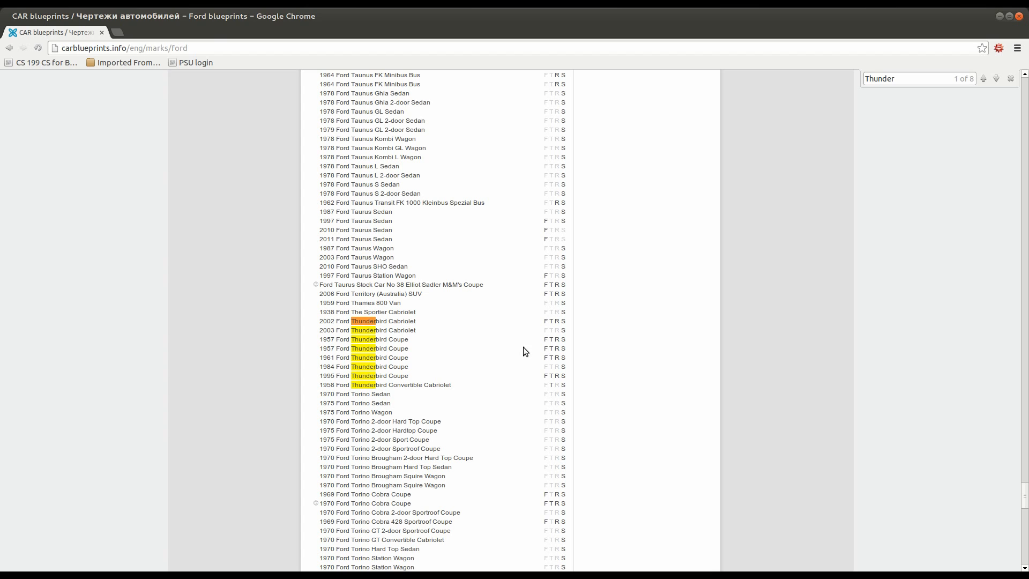
middle_click(398, 355)
key("ctrl+Tab")
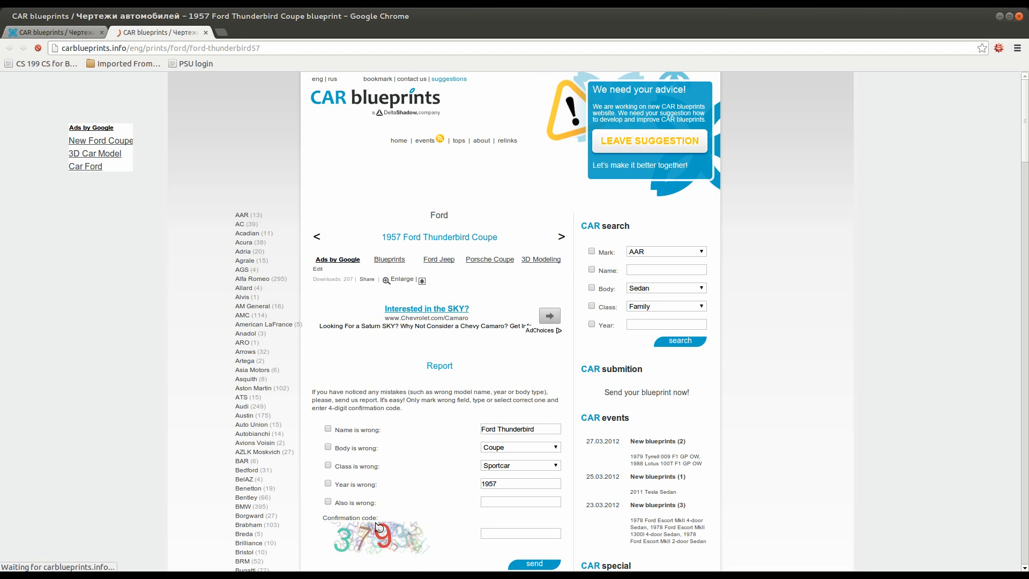
- Open the enlarged 1957 Ford Thunderbird Coupe blueprint in its own tab and view the whole drawing
scroll(424, 313, "down", 2)
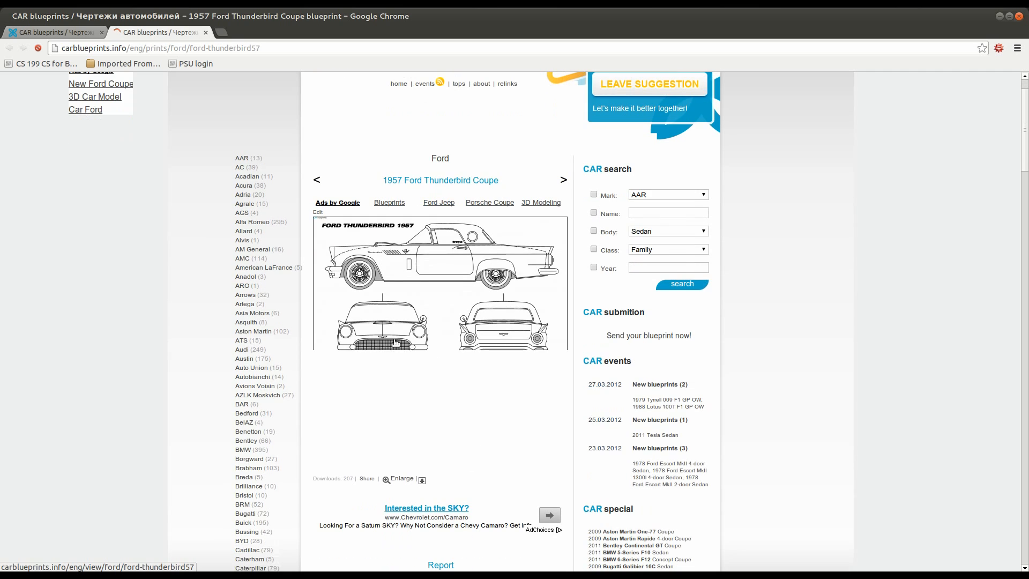
right_click(453, 308)
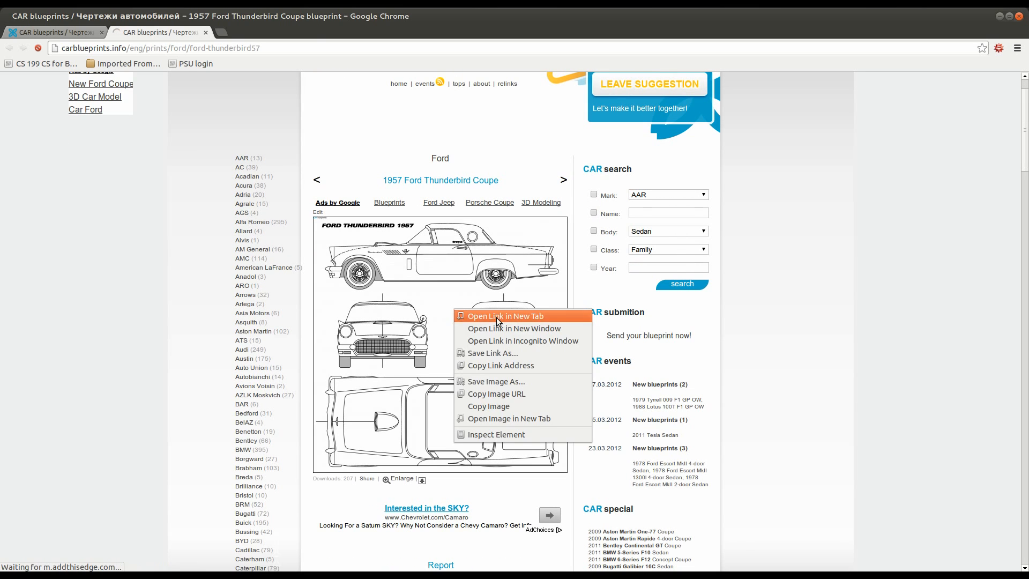
left_click(499, 314)
left_click(265, 32)
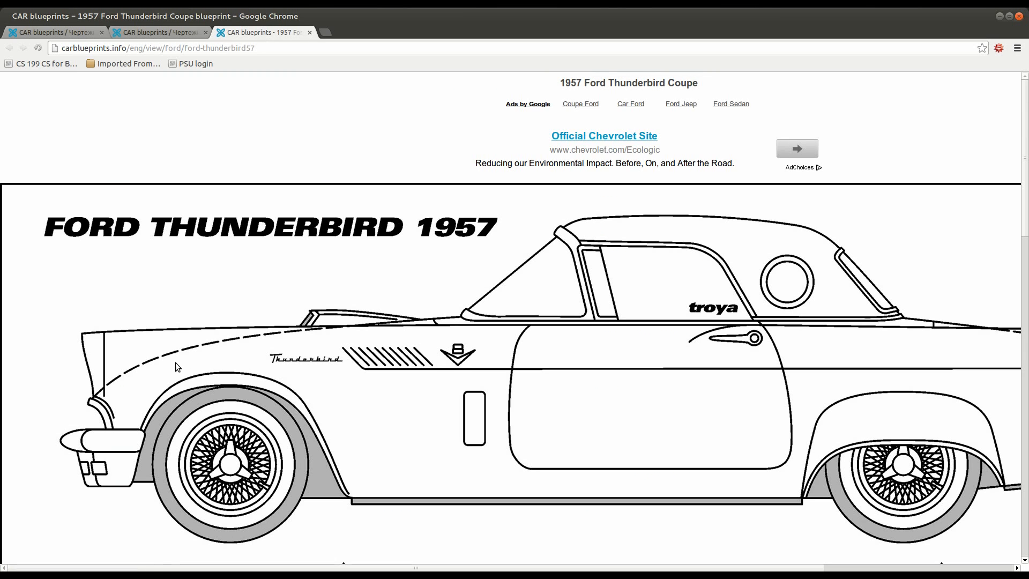
scroll(175, 362, "down", 2)
scroll(188, 343, "up", 1)
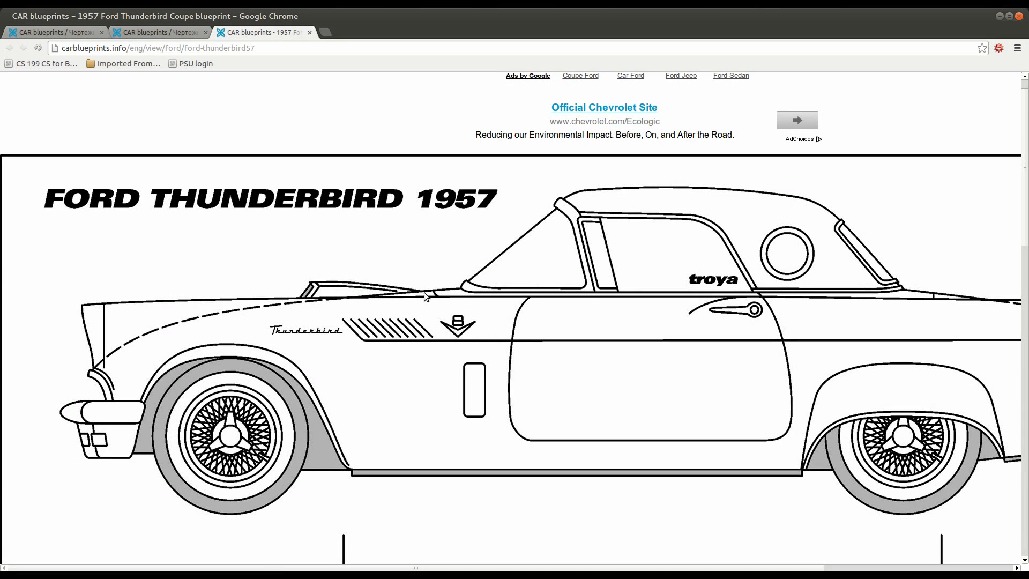
scroll(220, 332, "right", 8)
scroll(801, 348, "up", 1)
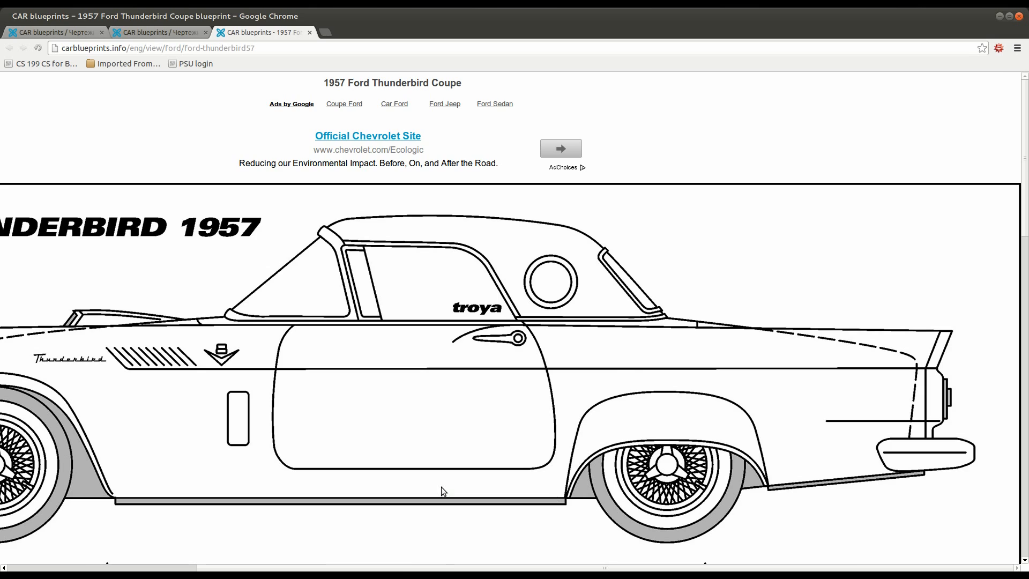
scroll(441, 488, "down", 5, "ctrl")
- Start saving the blueprint image and choose Renders/Tutorials/Standard/1957Thunderbird/Video in the home directory as the destination folder
right_click(486, 330)
left_click(518, 338)
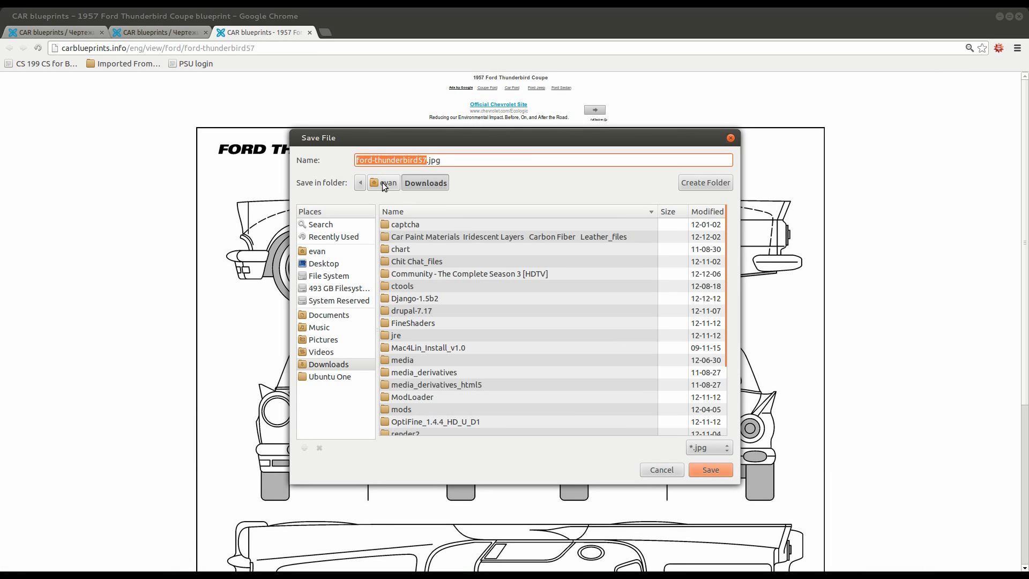
left_click(394, 182)
type("re")
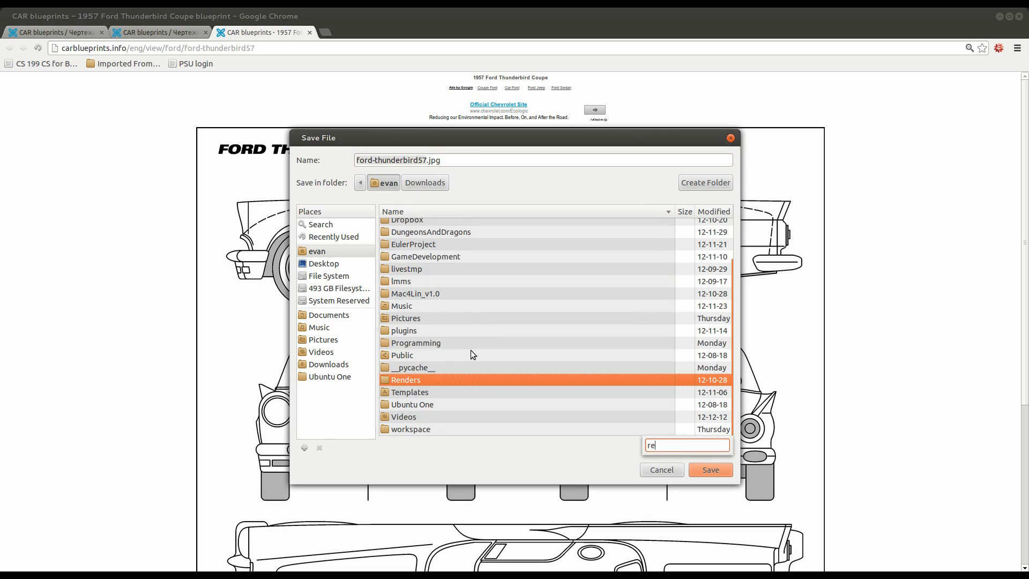
key("Return")
type("tu")
key("Return")
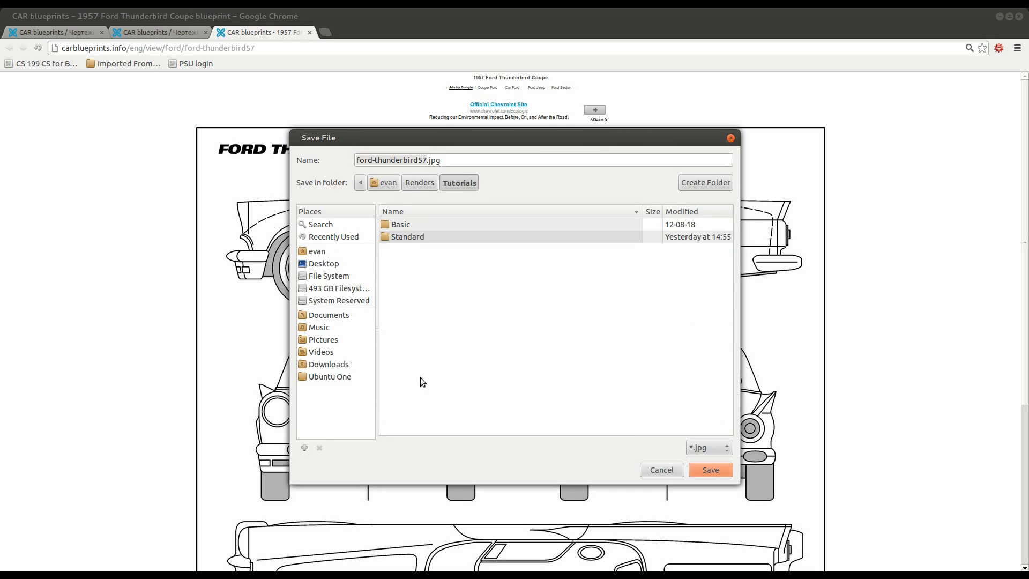
type("st")
key("Return")
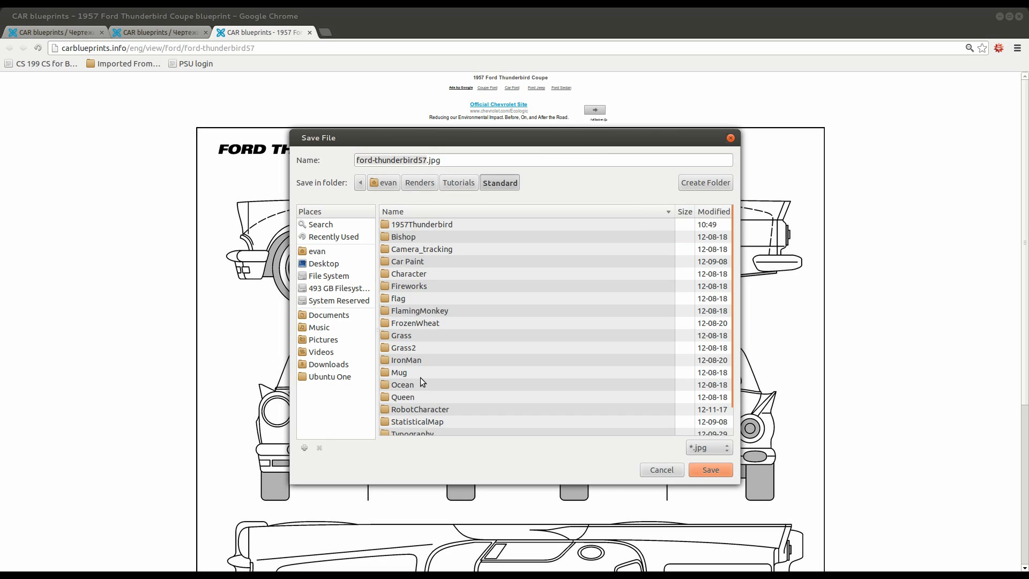
double_click(422, 224)
left_click(405, 237)
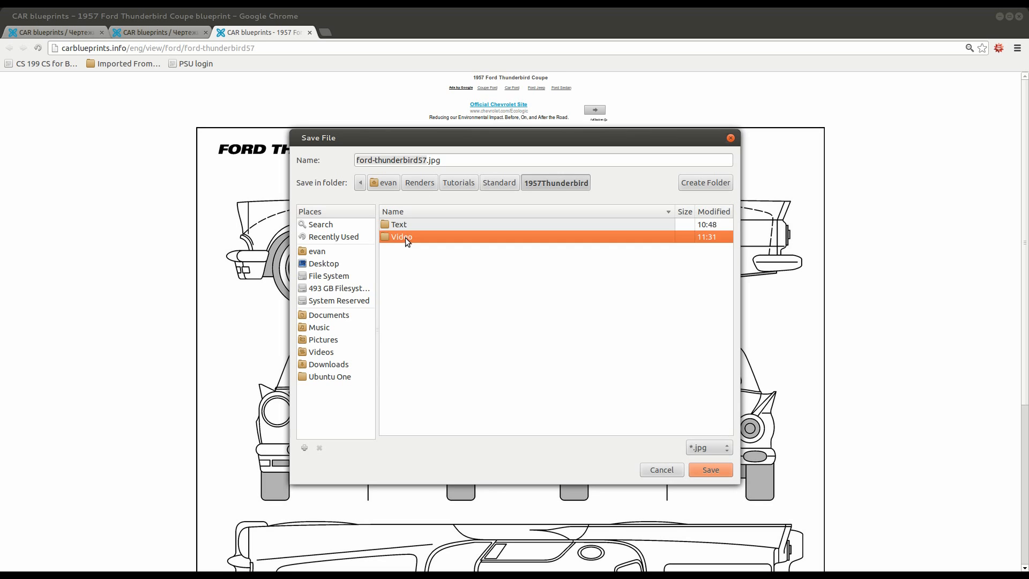
double_click(405, 237)
- Name the blueprint image Reference.jpg and save it
left_click(423, 160)
key("BackSpace")
key("BackSpace")
key("BackSpace")
key("BackSpace")
key("BackSpace")
key("BackSpace")
key("BackSpace")
key("BackSpace")
key("BackSpace")
key("BackSpace")
key("BackSpace")
key("BackSpace")
key("BackSpace")
key("BackSpace")
key("BackSpace")
key("BackSpace")
key("BackSpace")
key("BackSpace")
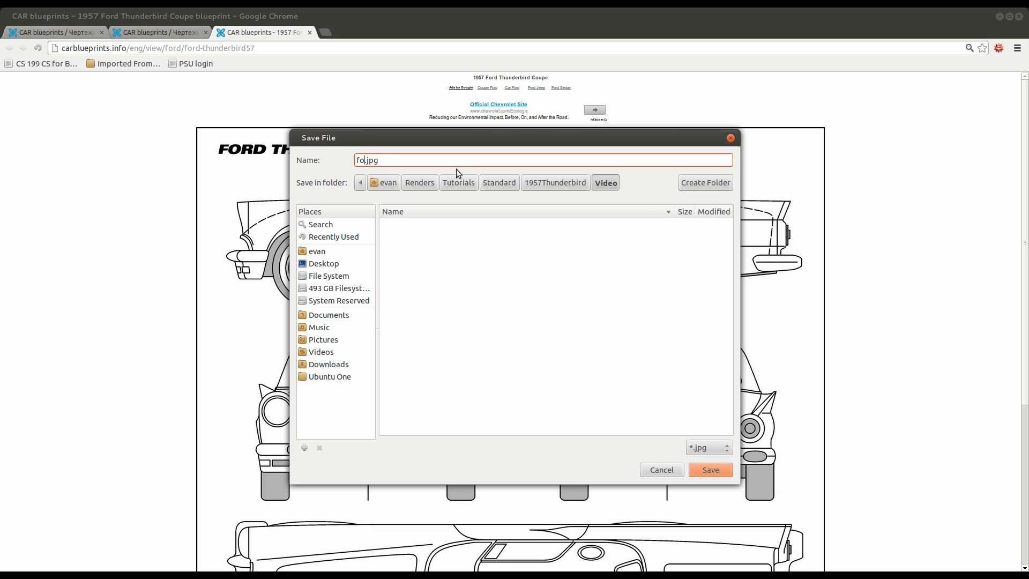
type("Reference")
key("Return")
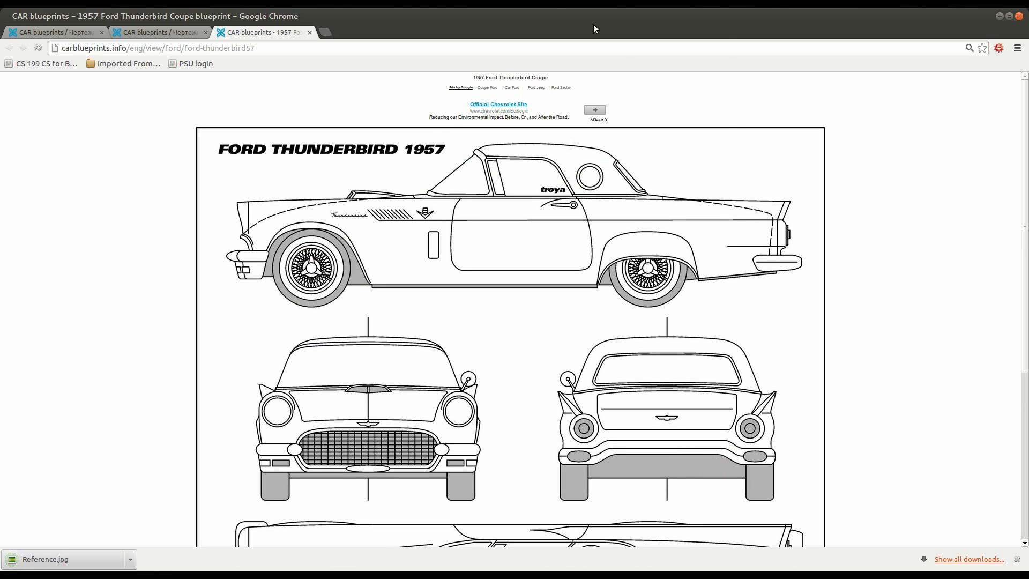
- Close the browser window and switch to the file manager's Home folder
right_click(594, 18)
left_click(766, 27)
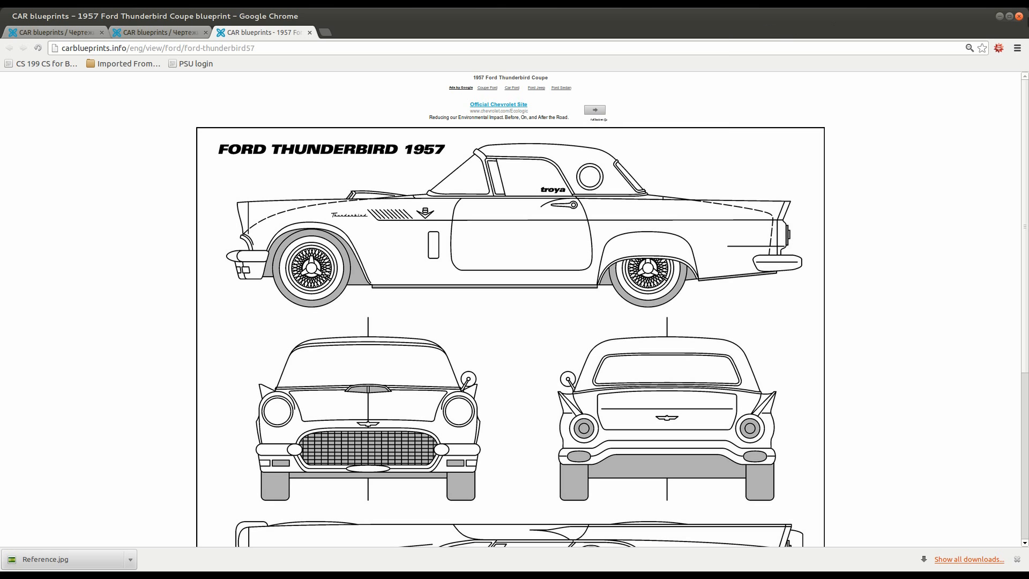
left_click(1020, 17)
mouse_move(1, 1)
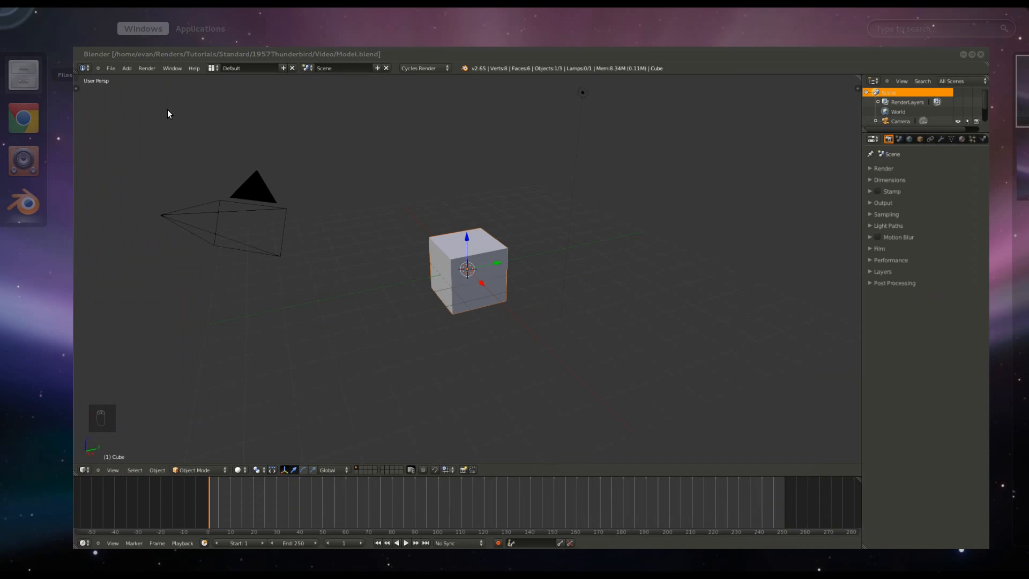
- Browse to the Renders/Tutorials/Standard/1957Thunderbird/Video folder in the file manager
type("re")
double_click(403, 227)
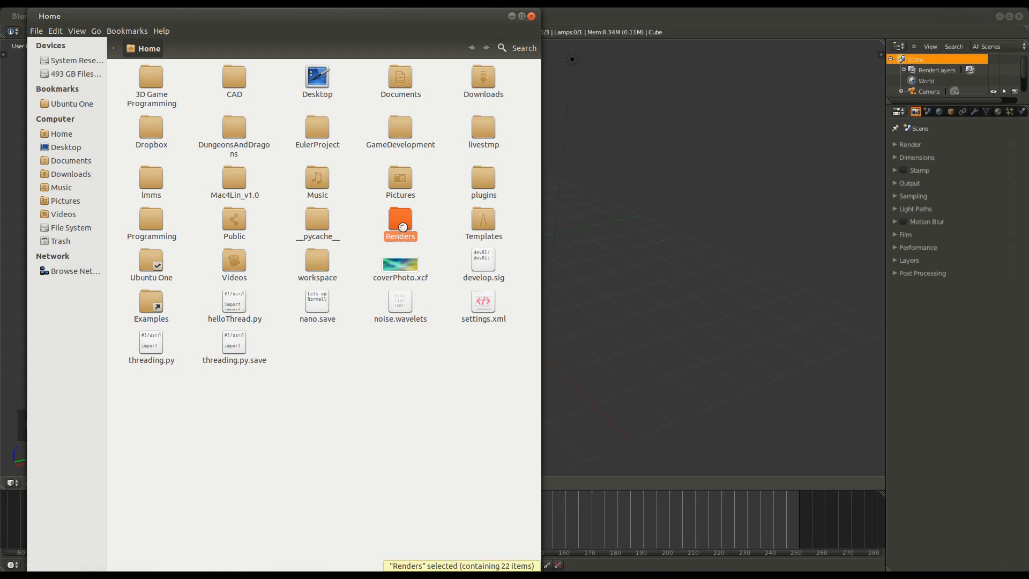
type("tu")
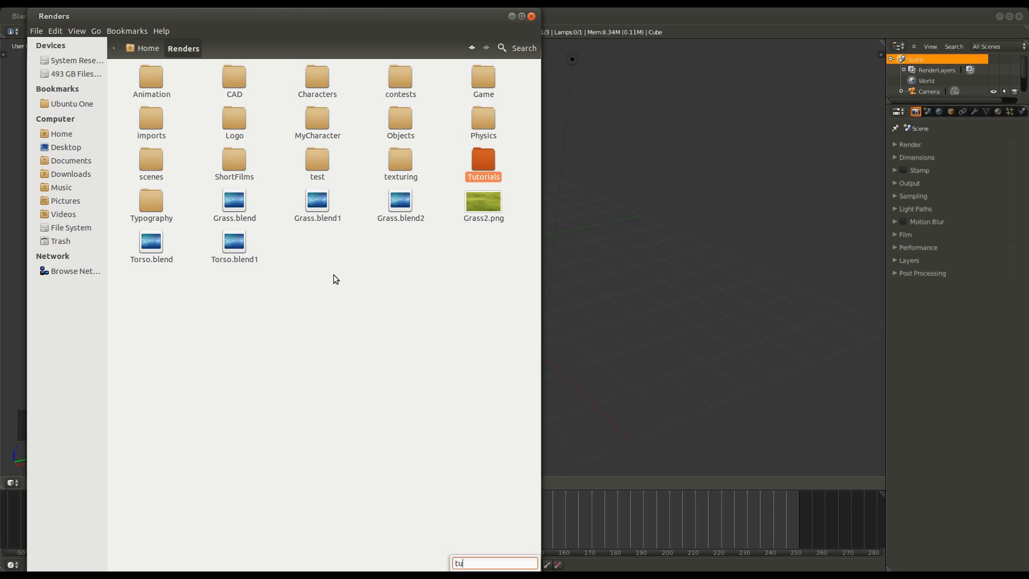
key("Return")
type("s")
key("Return")
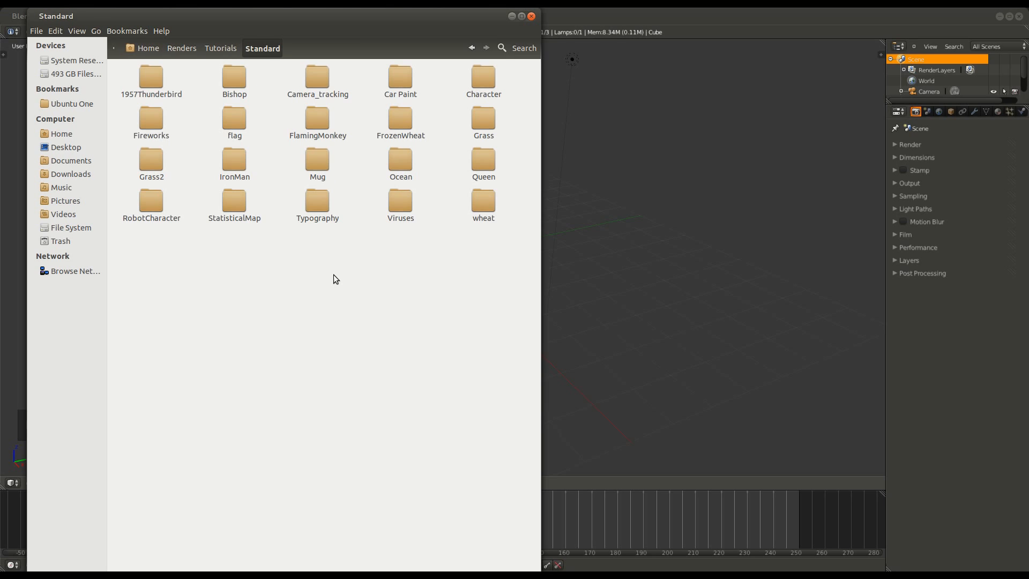
type("1")
key("Return")
type("v")
key("Return")
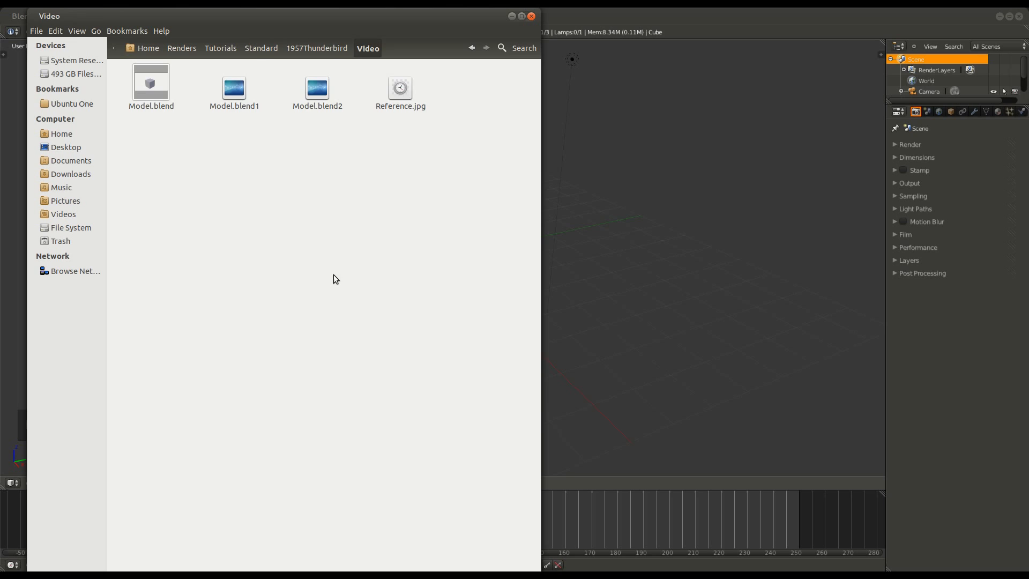
- Open Reference.jpg in GIMP
right_click(397, 94)
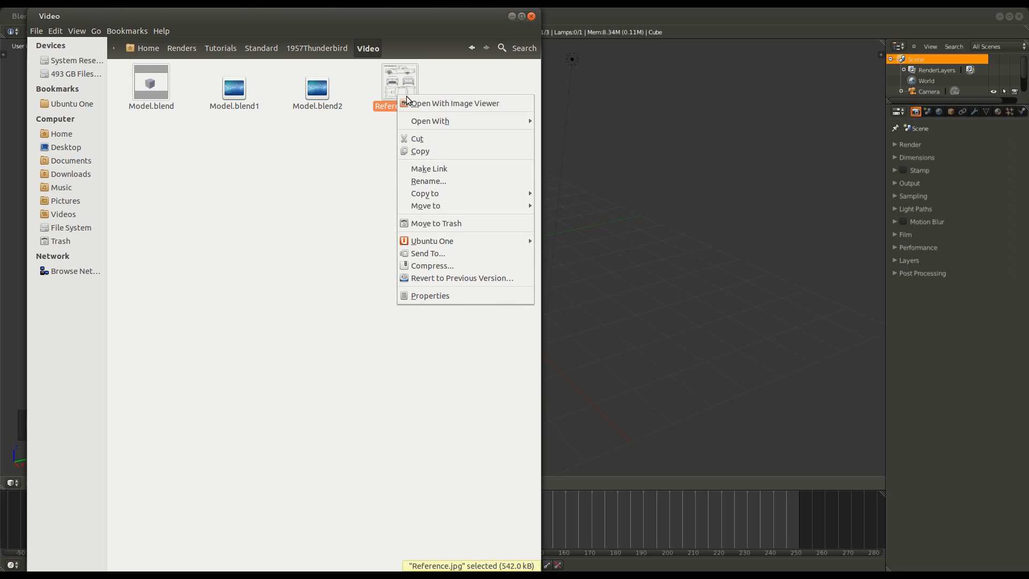
mouse_move(437, 120)
left_click(600, 143)
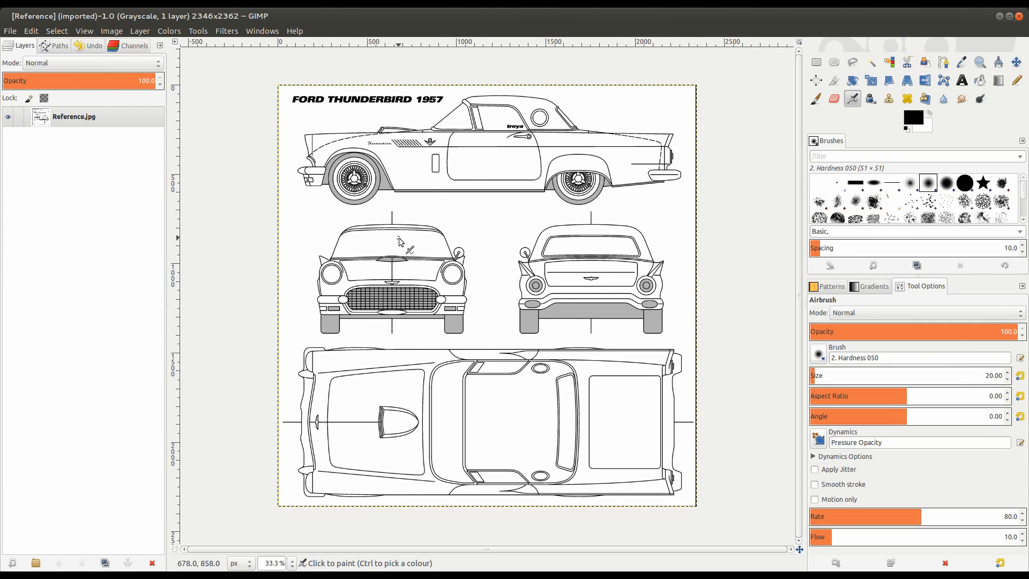
scroll(513, 329, "up", 1, "ctrl")
scroll(516, 325, "up", 4)
scroll(516, 268, "down", 1, "ctrl")
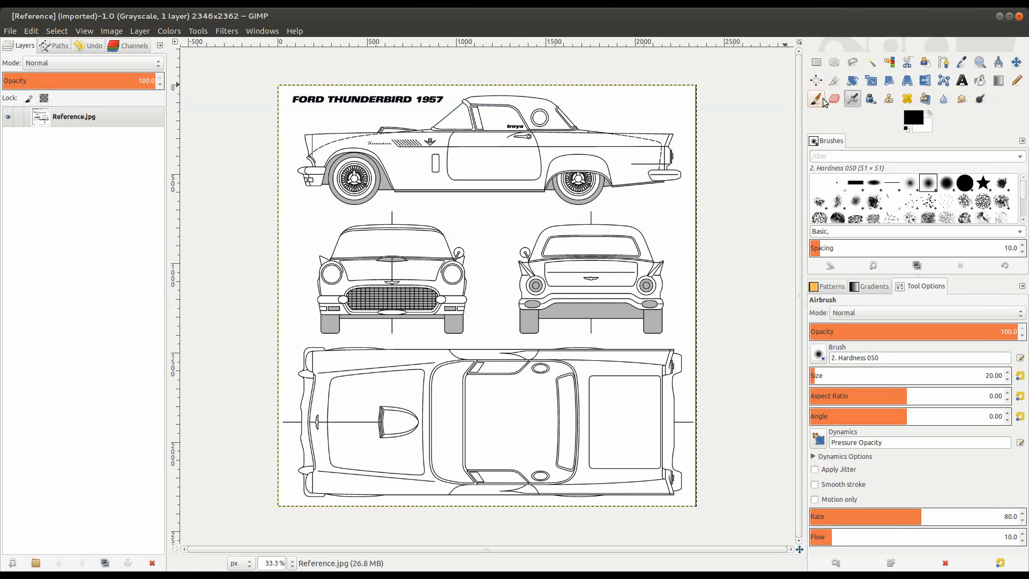
- Outline a full-width crop area of about 2346 by 619 px around the car's side view, starting at y 59
left_click(836, 81)
left_click_drag(278, 86, 729, 205)
scroll(522, 152, "up", 3, "ctrl")
middle_click_drag(522, 152, 455, 402)
left_click_drag(477, 214, 459, 246)
scroll(371, 238, "up", 5, "ctrl")
scroll(502, 306, "down", 8, "ctrl")
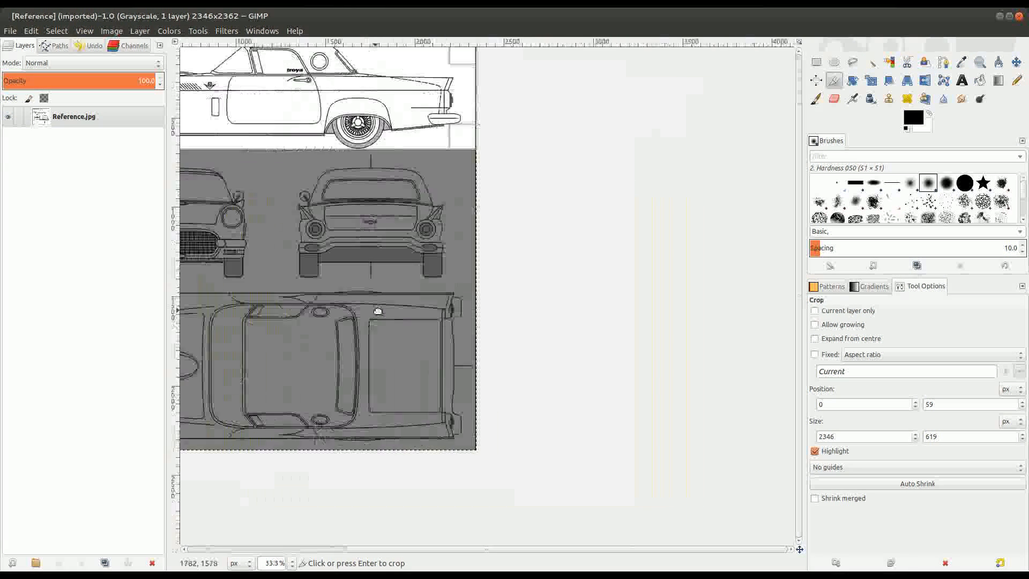
- Pull the crop area's right edge in to the tip of the rear bumper, making it 2262 px wide
scroll(469, 109, "up", 4, "ctrl")
left_click_drag(507, 206, 442, 212)
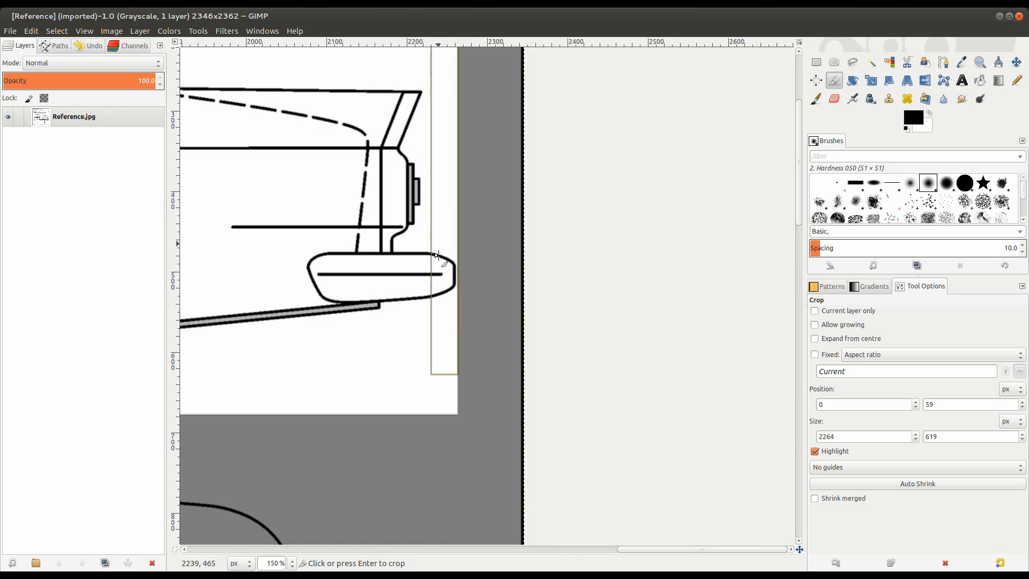
scroll(435, 275, "up", 6, "ctrl")
left_click_drag(581, 262, 569, 259)
scroll(569, 260, "down", 10, "ctrl")
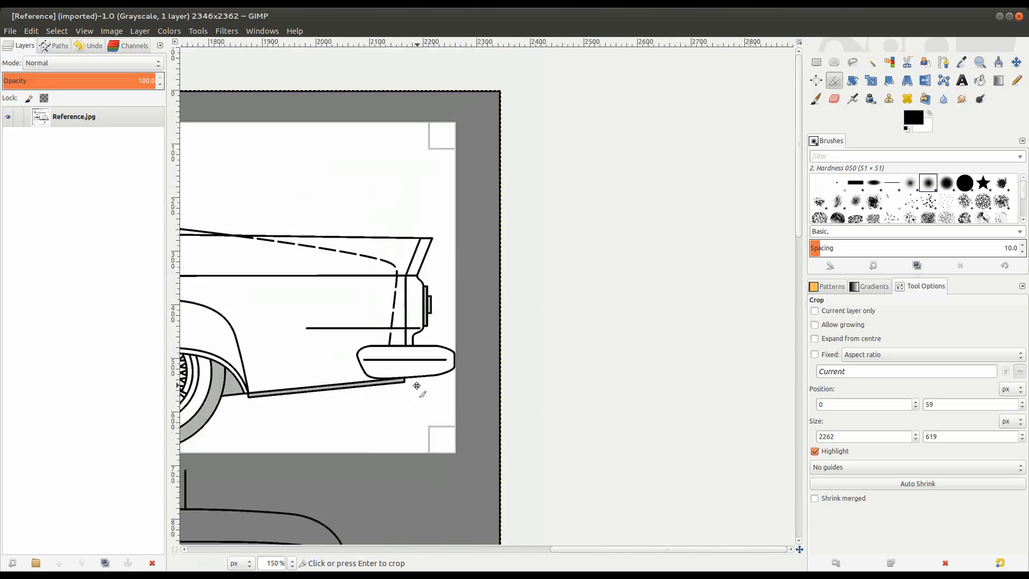
- Move the crop area's left edge to the tip of the front bumper, at x 120
scroll(322, 188, "up", 4, "ctrl")
middle_click_drag(322, 188, 696, 305)
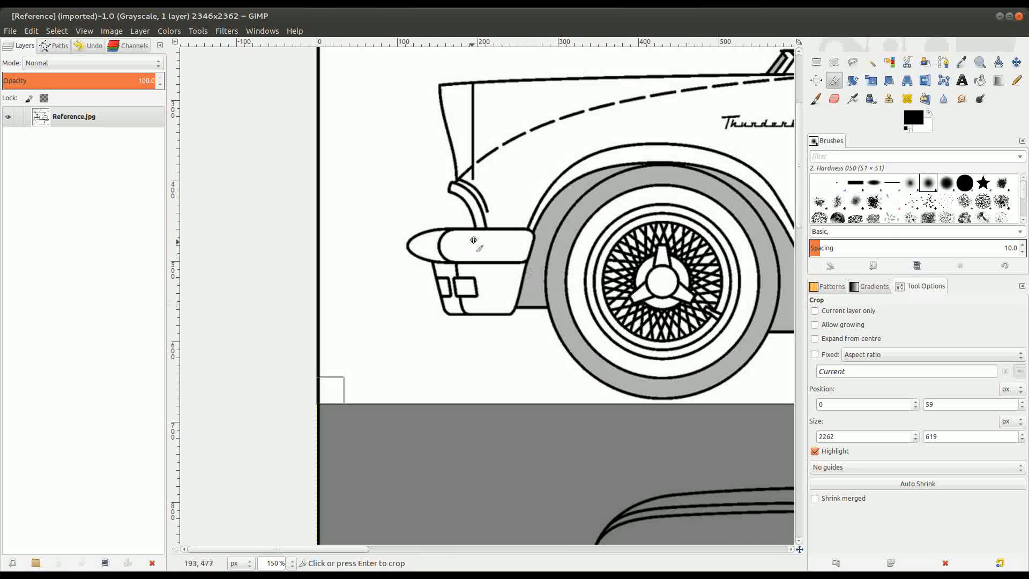
left_click_drag(331, 203, 419, 216)
scroll(405, 230, "up", 4, "ctrl")
left_click_drag(421, 275, 425, 273)
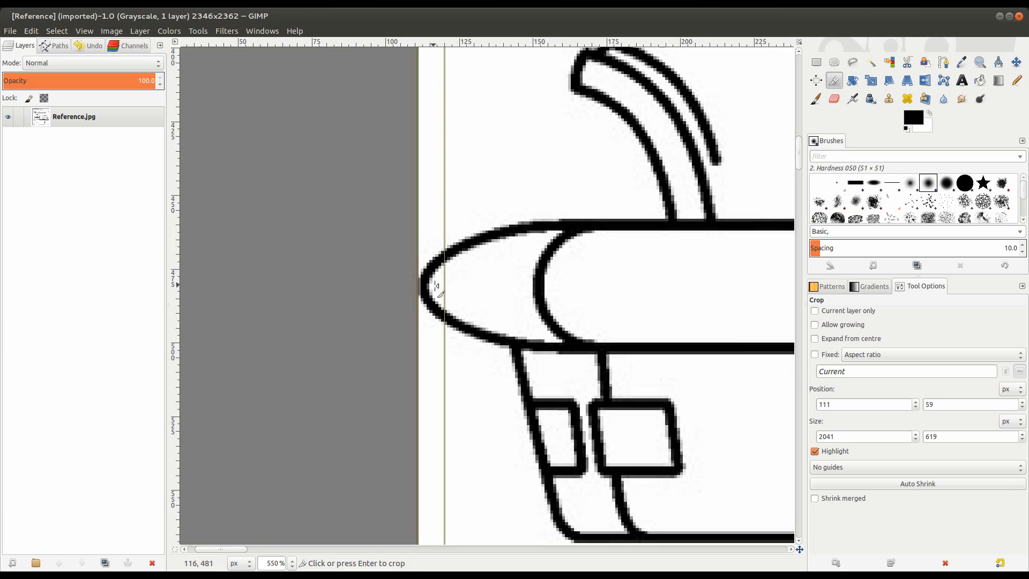
- Raise the crop area's lower edge to the bottom of the rear tyre, for a height of 614 px
scroll(439, 285, "down", 5, "ctrl")
middle_click_drag(578, 194, 271, 400)
middle_click_drag(429, 308, 185, 168)
middle_click_drag(464, 378, 247, 308)
scroll(463, 400, "up", 3, "ctrl")
left_click_drag(463, 400, 311, 403, "shift")
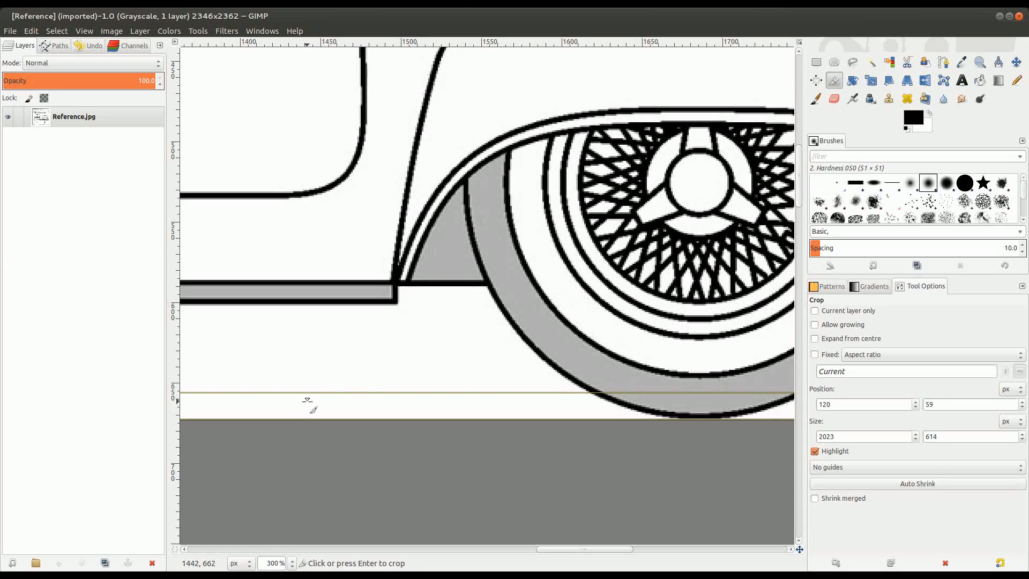
scroll(380, 386, "down", 5, "ctrl")
middle_click_drag(440, 310, 460, 307)
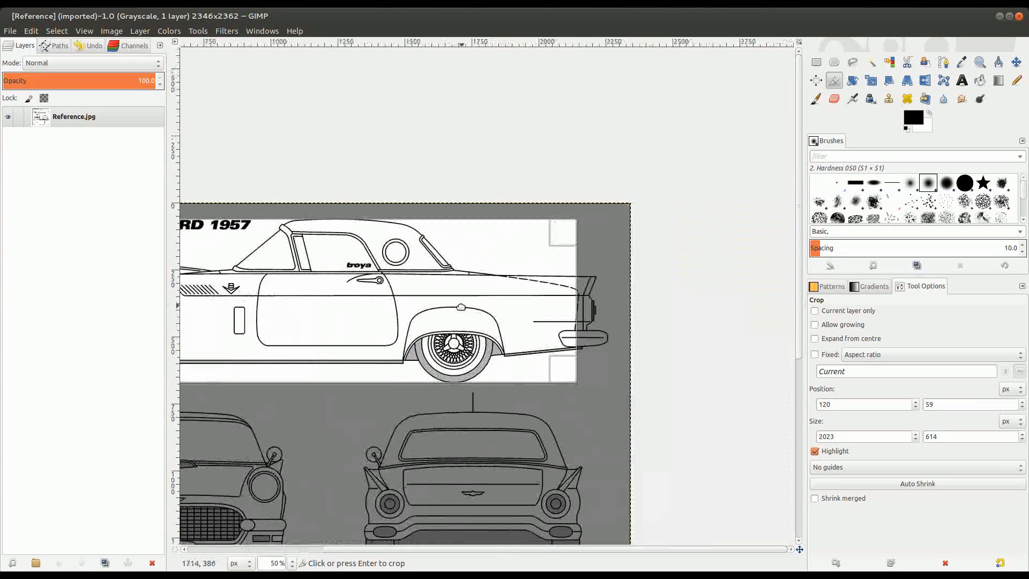
- Extend the crop area's right edge to the tip of the rear bumper, making it 2142 px wide
scroll(632, 289, "up", 3, "ctrl")
left_click_drag(456, 322, 557, 336)
scroll(570, 396, "up", 4, "ctrl")
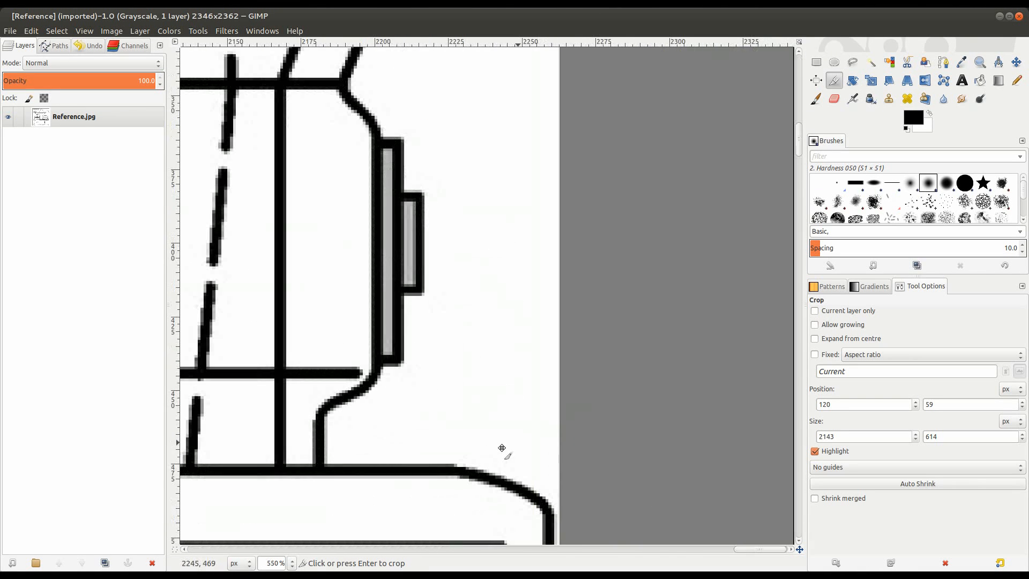
left_click_drag(532, 426, 529, 426)
scroll(411, 410, "down", 5, "ctrl")
- Extend the crop area's left edge to the front bumper's tip at x 111 and crop the image to 2151 by 614 px
middle_click_drag(212, 382, 769, 365)
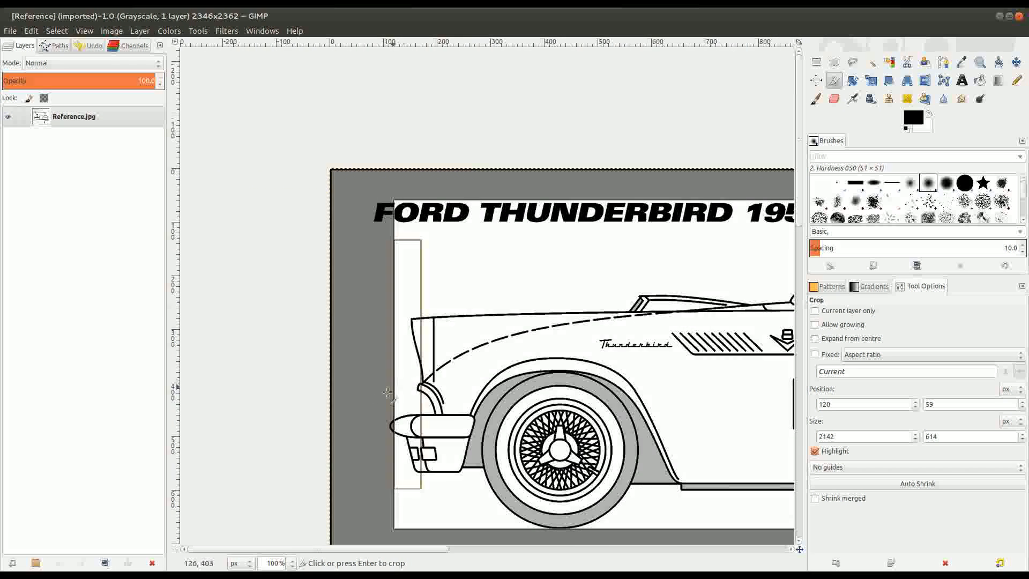
scroll(390, 402, "up", 2, "ctrl")
mouse_move(429, 412)
left_mouse_down()
mouse_move(416, 411)
mouse_move(427, 426)
left_mouse_up()
scroll(393, 432, "up", 3, "ctrl")
scroll(427, 427, "down", 5, "ctrl")
middle_click_drag(495, 373, 122, 382)
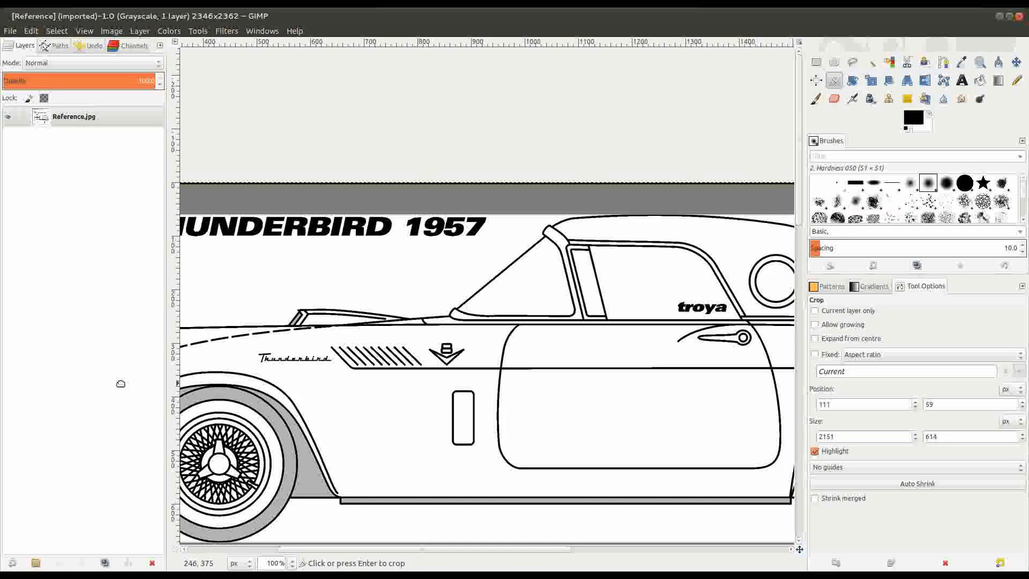
left_click(436, 354)
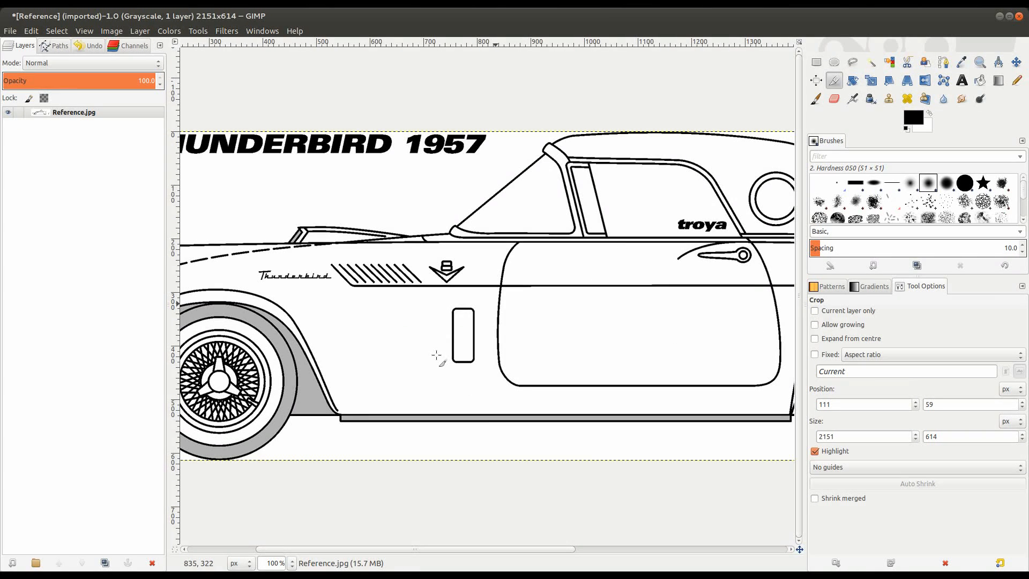
- Export the cropped side view as Side.png in the Video folder with the default PNG options
key("shift+ctrl+e")
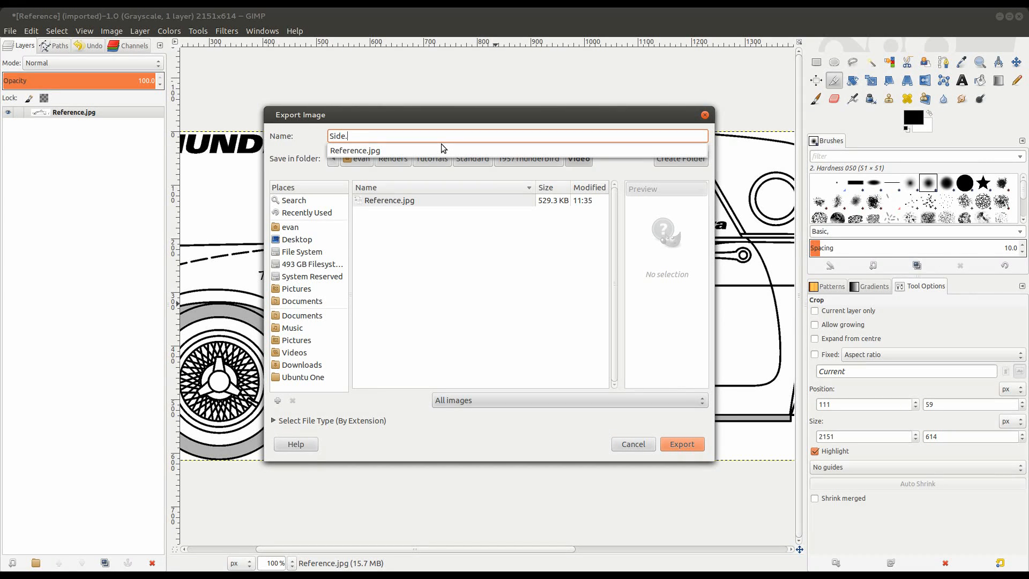
key("Return")
left_click(563, 375)
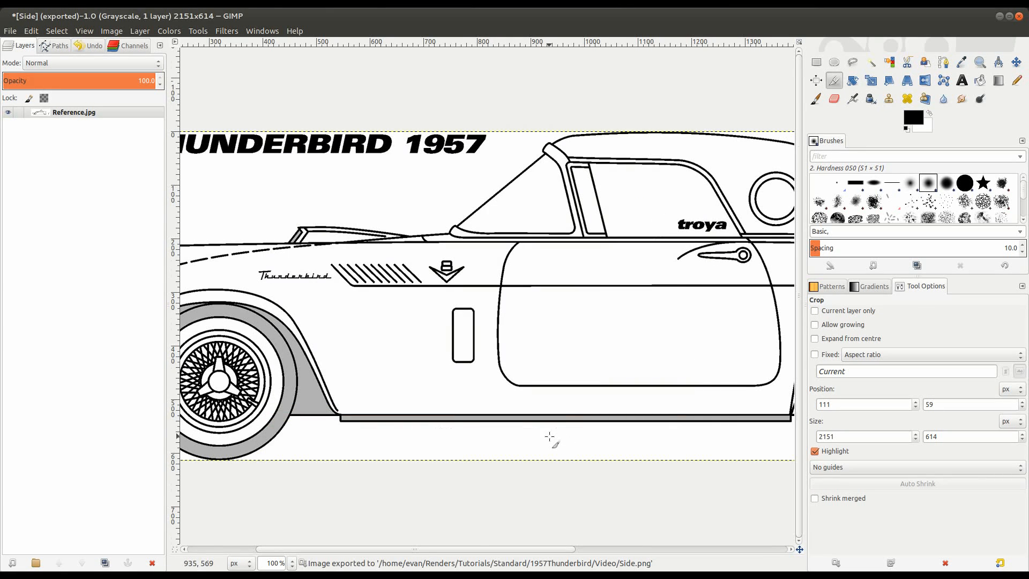
- Undo the side-view crop to restore the full blueprint
key("ctrl+z")
scroll(531, 459, "down", 5, "ctrl")
scroll(472, 326, "up", 4, "ctrl")
middle_click_drag(381, 278, 583, 309)
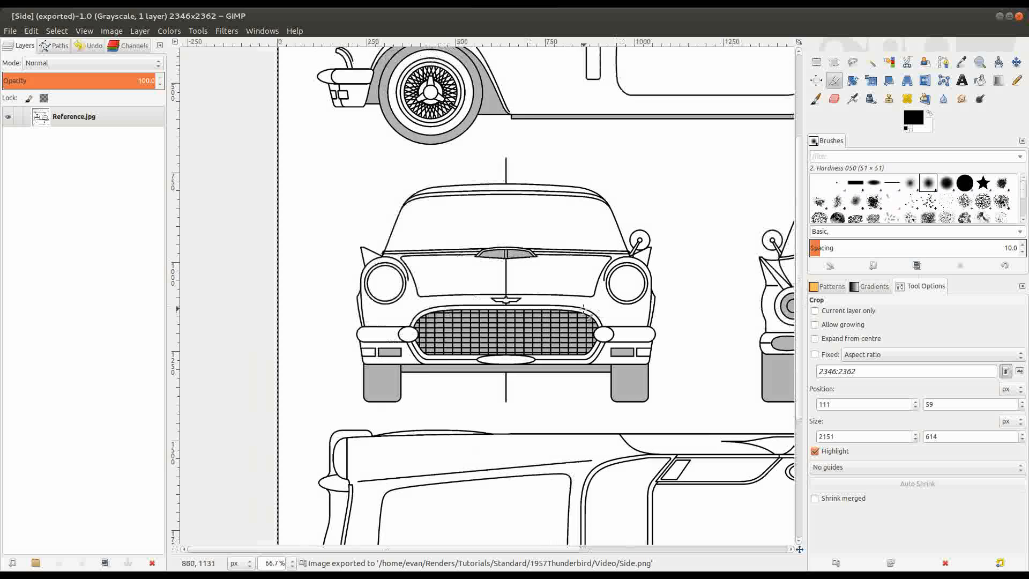
- Outline a crop area 988 px wide around the car's front view and fit its lower edge to the tyre bottoms
left_click_drag(318, 178, 672, 402)
scroll(497, 416, "up", 4, "ctrl")
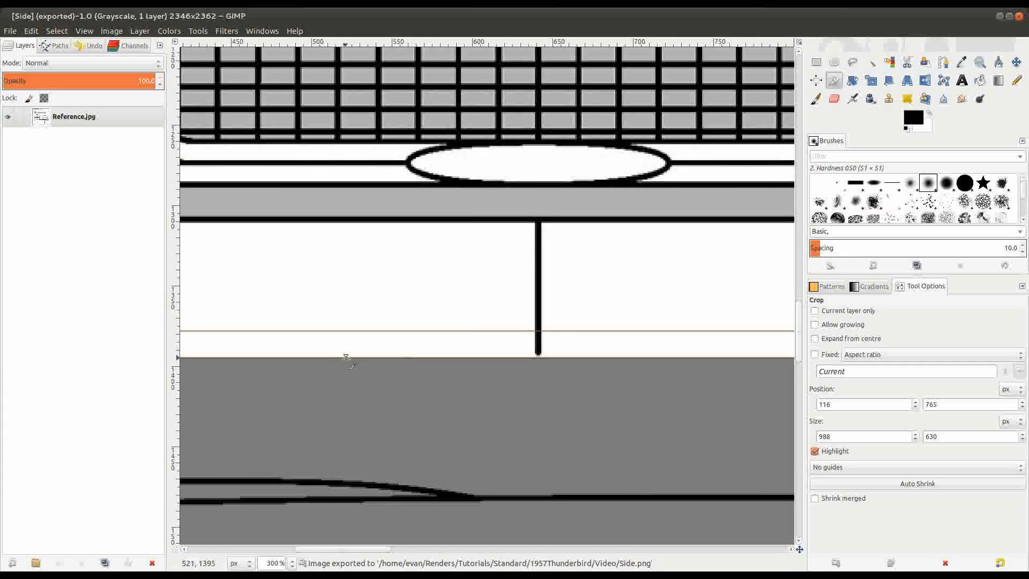
middle_click_drag(345, 357, 836, 388)
scroll(463, 389, "up", 1, "ctrl")
left_click_drag(544, 370, 547, 366)
- Lower the crop area's upper edge to the roofline at y 780, for a height of 614 px
scroll(547, 367, "down", 5, "ctrl")
scroll(560, 413, "up", 4, "ctrl")
left_click_drag(491, 318, 491, 333)
scroll(473, 284, "up", 5, "ctrl")
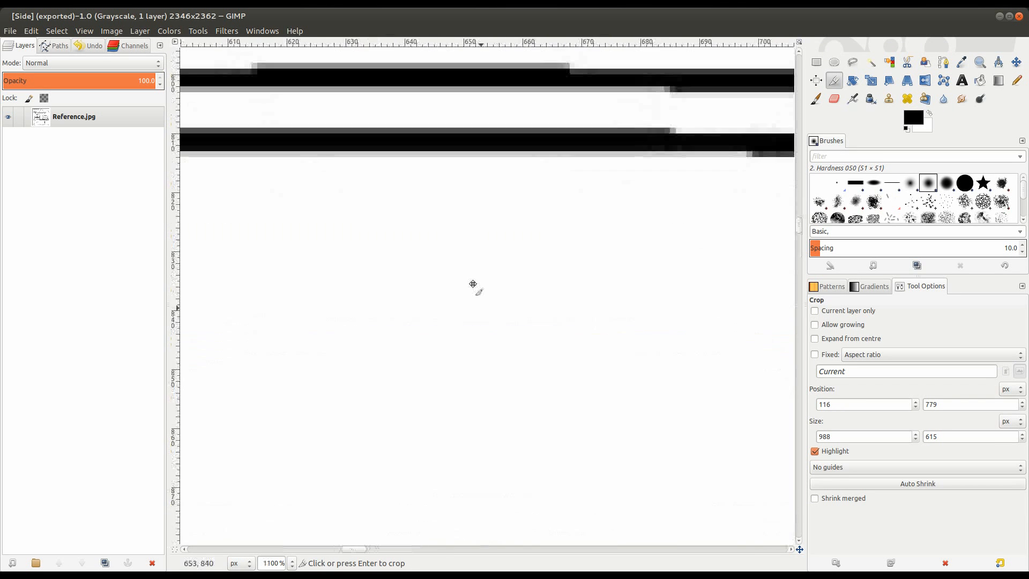
scroll(473, 283, "up", 5)
left_click_drag(456, 201, 457, 206)
- Crop the image to the 988 by 614 px front-view area and undo that crop
scroll(491, 378, "down", 9, "ctrl")
key("Return")
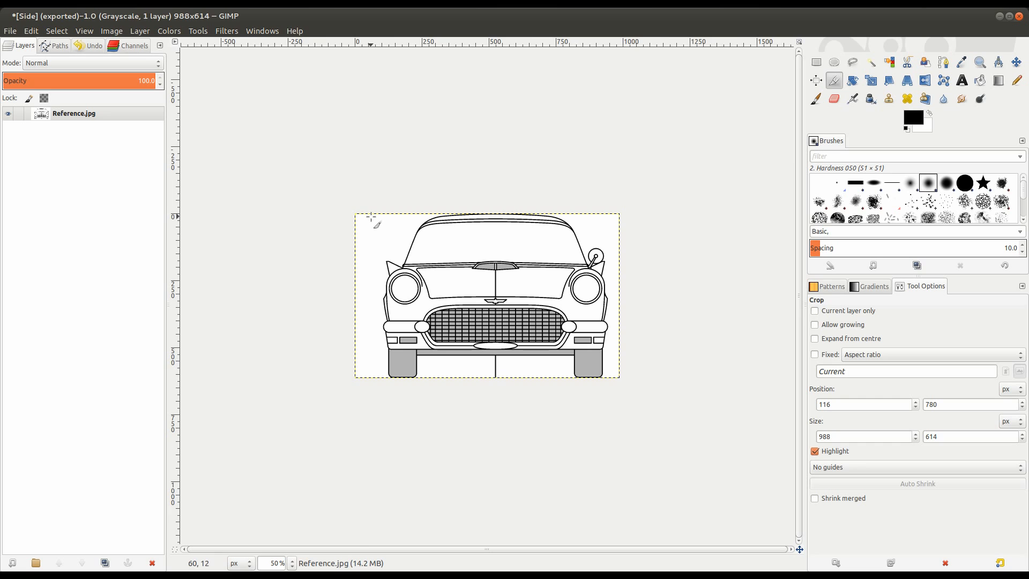
key("ctrl+z")
- Outline a crop area of about 808 by 600 px around the front view and widen it rightward to 814 px at the bumper's end
left_click_drag(390, 215, 606, 376)
scroll(606, 376, "up", 4, "ctrl")
middle_click_drag(555, 227, 520, 286)
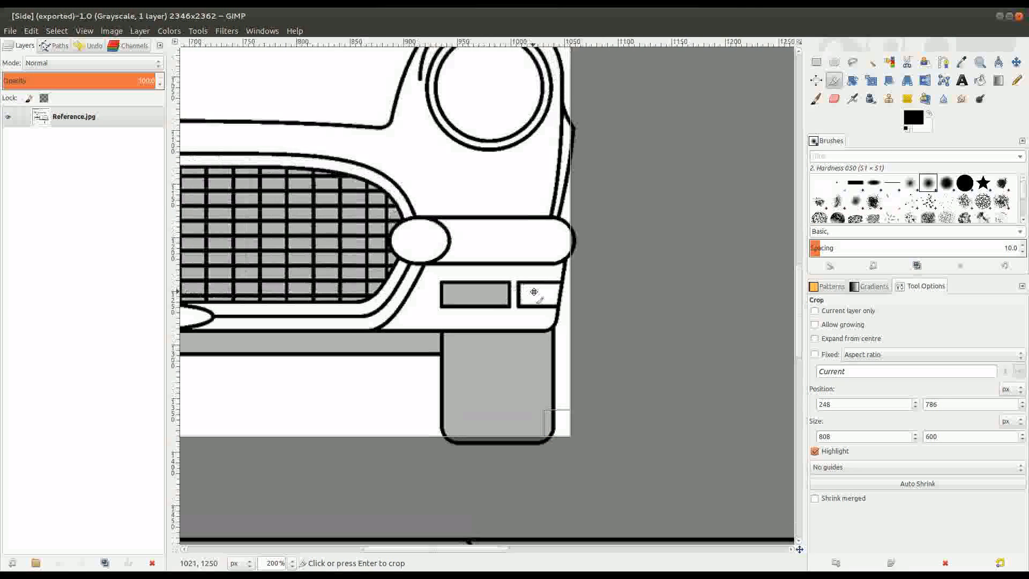
left_click_drag(545, 282, 552, 281)
middle_click_drag(553, 282, 488, 511)
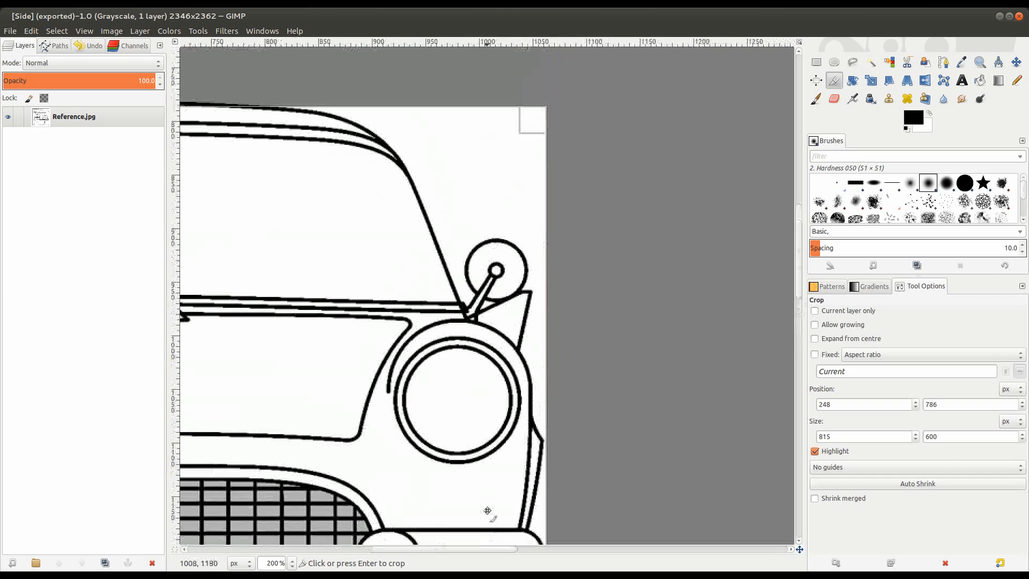
middle_click_drag(495, 380, 492, 241)
scroll(509, 312, "up", 2, "ctrl")
left_click_drag(566, 299, 564, 300)
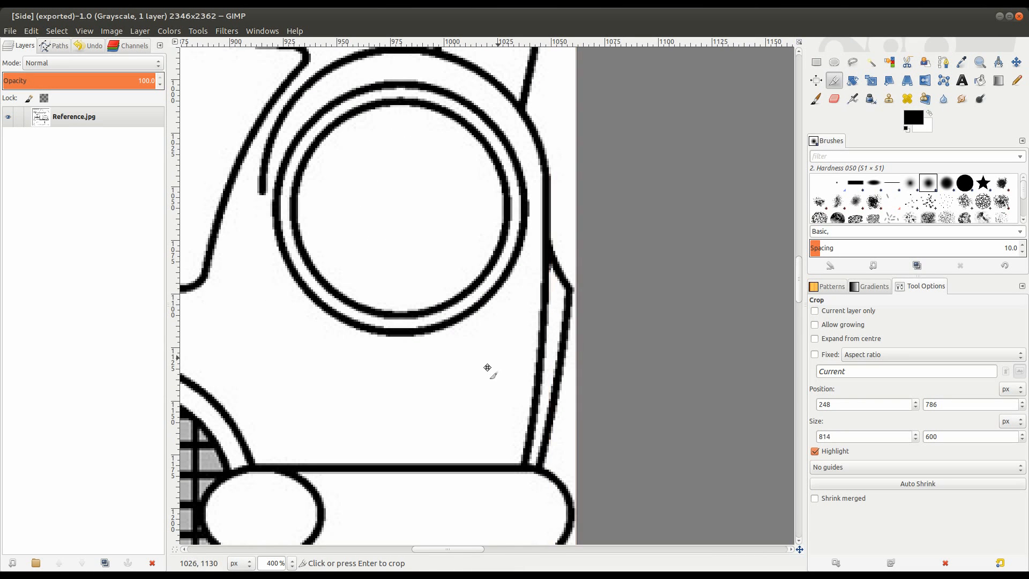
- Lower the crop area's bottom edge to the underside of the front-view tyres, for a height of 608 px
scroll(404, 370, "down", 5)
scroll(404, 371, "down", 5)
left_click_drag(413, 214, 407, 231)
- Extend the crop area's left edge to the end of the front bumper at x 222, making it 840 px wide
scroll(385, 263, "down", 3, "ctrl")
middle_click_drag(344, 225, 670, 308)
middle_click_drag(247, 241, 505, 300)
middle_click_drag(299, 249, 479, 280)
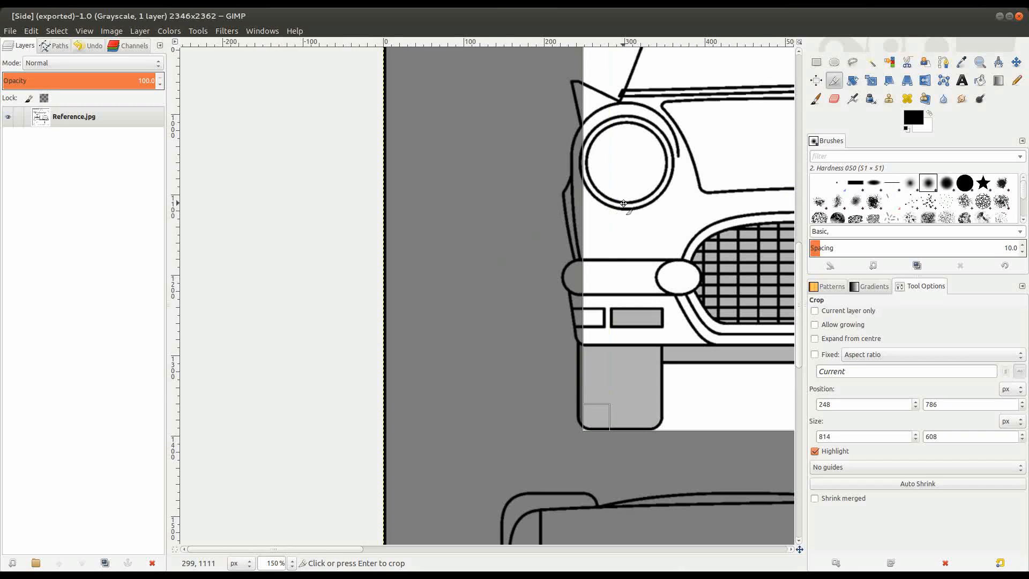
left_click_drag(596, 214, 574, 215)
scroll(574, 216, "up", 4, "ctrl")
left_click_drag(509, 284, 512, 284)
- Fit the crop area's upper edge to the roofline at y 780 and crop the image to 840 by 614 px
scroll(512, 283, "down", 4, "ctrl")
middle_click_drag(546, 187, 375, 493)
scroll(686, 371, "up", 1, "ctrl")
left_click_drag(691, 328, 670, 324)
middle_click_drag(671, 330, 482, 345)
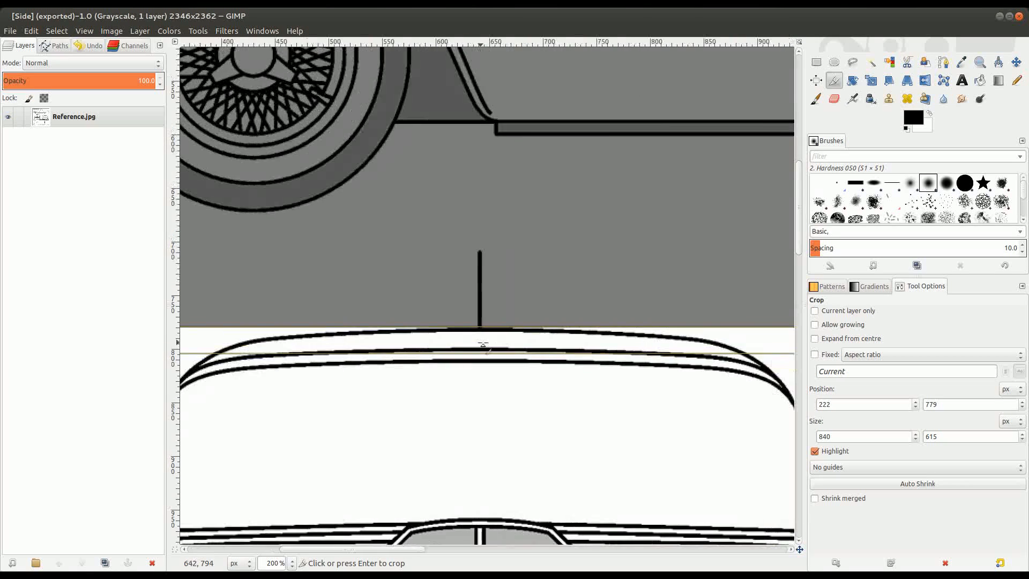
scroll(482, 346, "up", 2, "ctrl")
left_click_drag(480, 334, 481, 336)
scroll(481, 332, "down", 4, "ctrl")
middle_click_drag(777, 394, 759, 214)
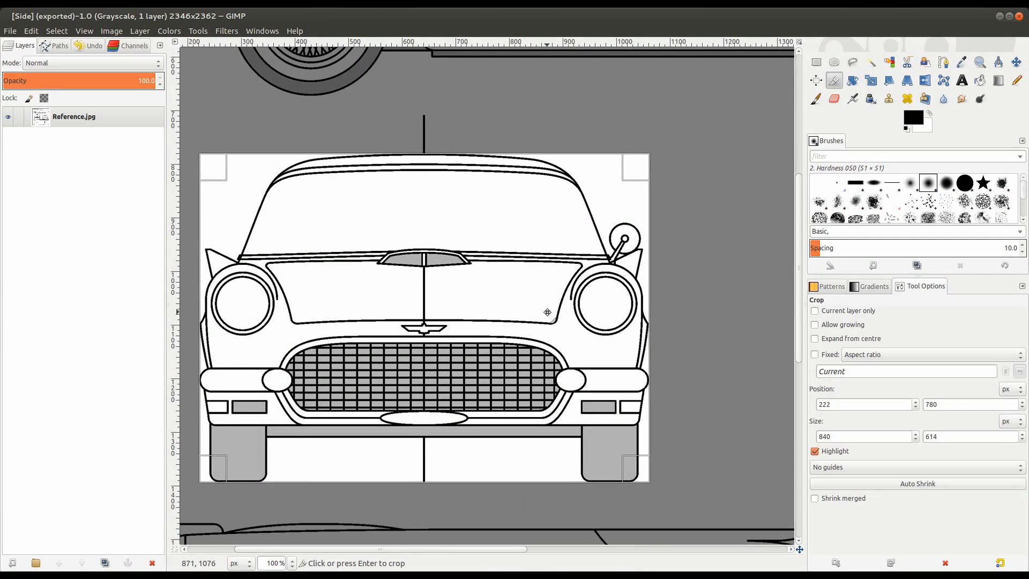
left_click(547, 311)
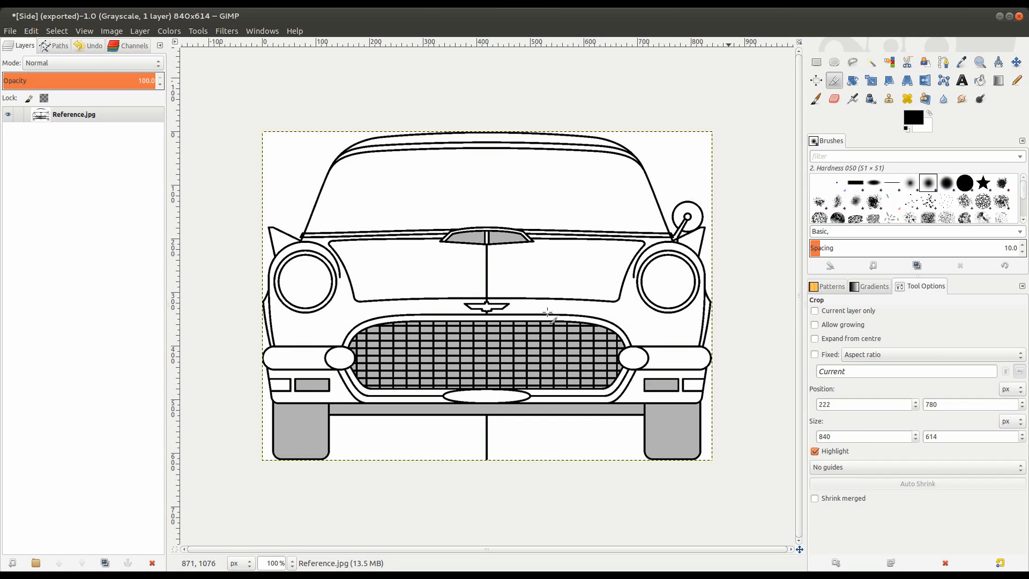
- Export the cropped front view as Front.png in the Video folder with the default PNG options
key("shift+ctrl+e")
type("Front")
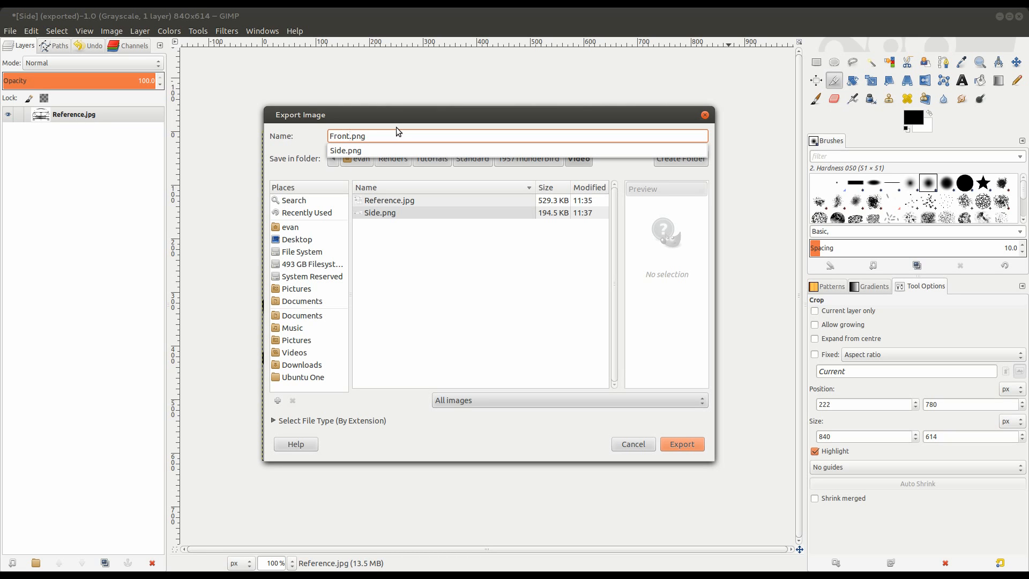
key("Return")
left_click(561, 378)
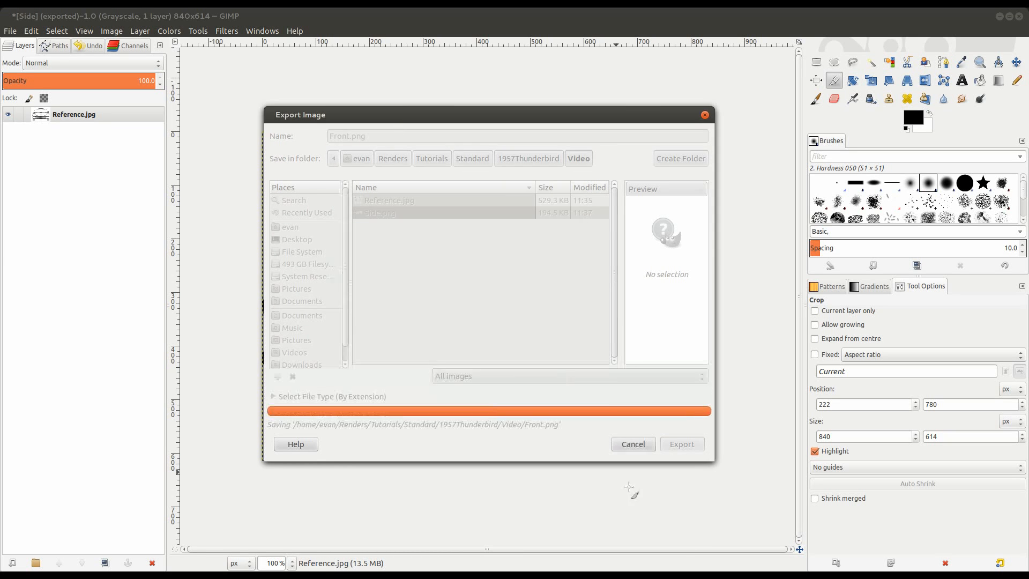
- Undo the front-view crop and outline a crop area about 508 px high around the car's rear view, starting at x 1266, y 780
key("ctrl+z")
scroll(557, 360, "down", 3, "ctrl")
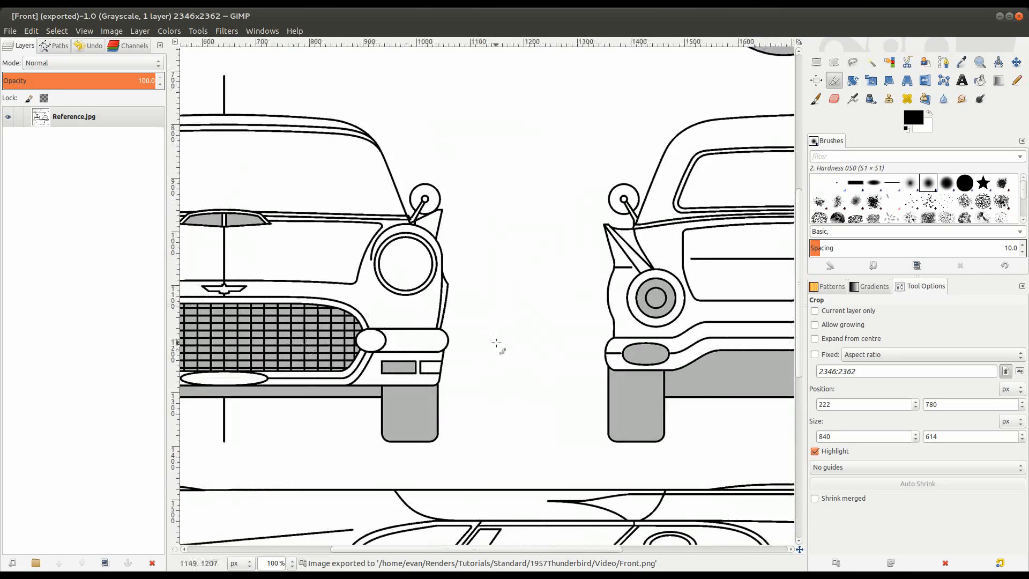
scroll(472, 252, "up", 3, "ctrl")
mouse_move(383, 194)
left_mouse_down()
mouse_move(545, 285)
mouse_move(759, 466)
left_mouse_up()
- Extend the rear-view crop area to 903 px wide at the right tail fin and 615 px high at the tyre bottoms
middle_click_drag(563, 409, 340, 320)
mouse_move(530, 249)
left_mouse_down()
mouse_move(664, 255)
mouse_move(639, 267)
left_mouse_up()
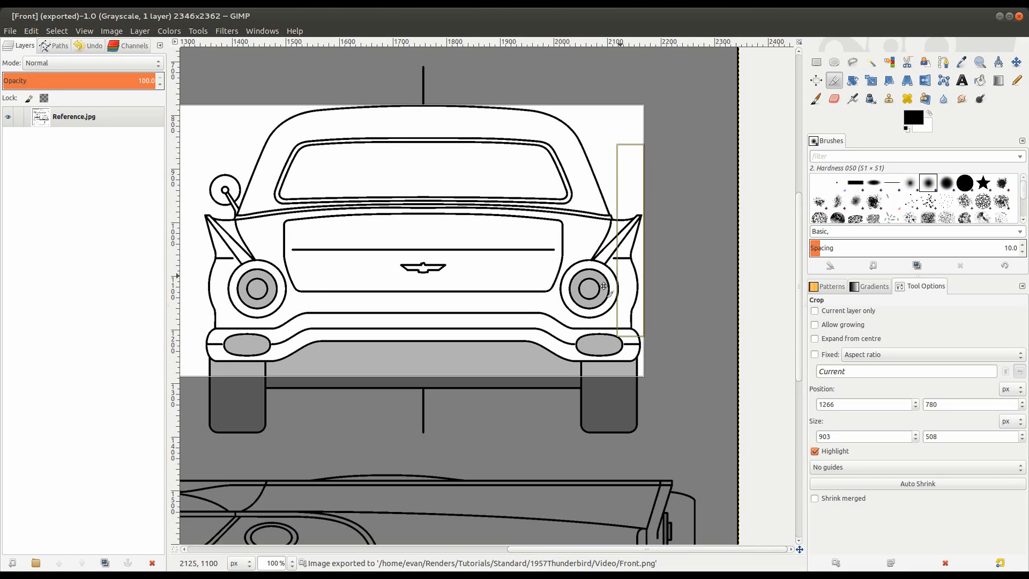
left_click_drag(478, 359, 485, 416)
- Move the rear-view crop area's left edge in to the left tail fin's tip at x 1348, making it 821 px wide
middle_click_drag(201, 365, 448, 369)
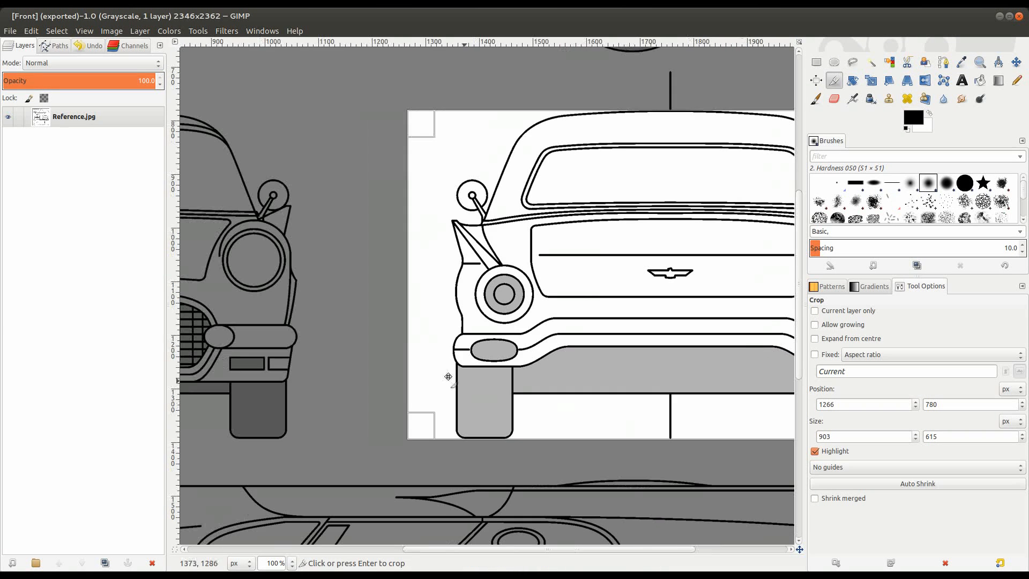
left_click_drag(433, 316, 474, 317)
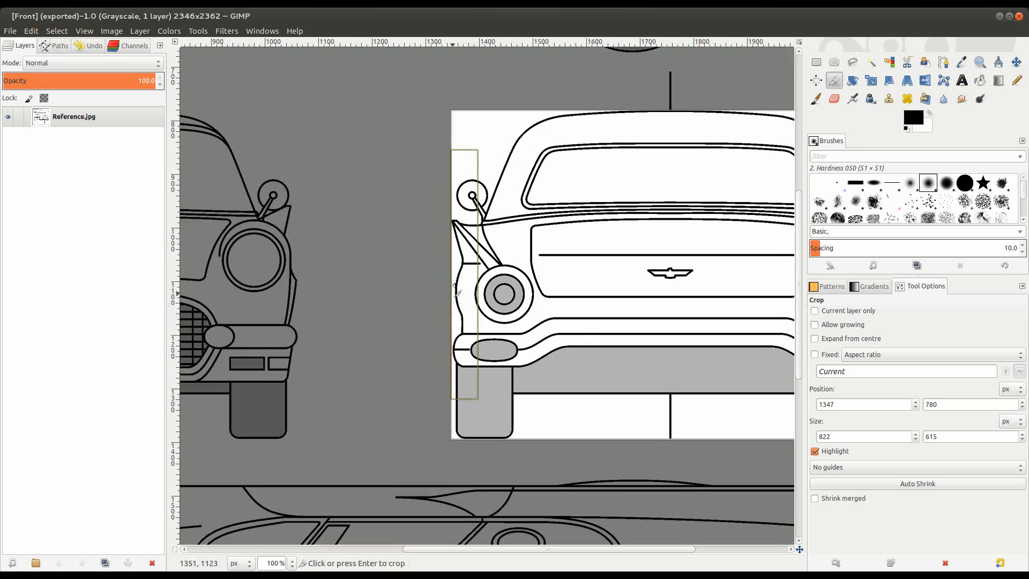
scroll(451, 283, "up", 4, "ctrl")
middle_click_drag(475, 59, 426, 356)
scroll(425, 356, "up", 2, "ctrl")
left_click_drag(394, 356, 399, 355)
- Examine the upper edge of the rear-view crop area against the car's roofline and corners
scroll(399, 354, "down", 5, "ctrl")
scroll(577, 349, "up", 2, "ctrl")
scroll(576, 349, "up", 2, "ctrl")
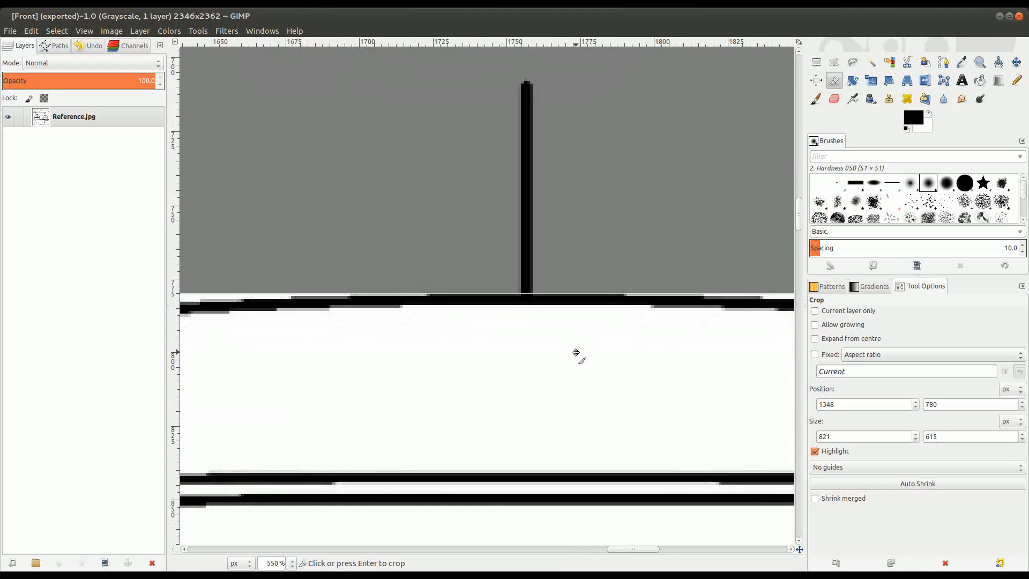
scroll(567, 480, "down", 3, "ctrl")
middle_click_drag(566, 480, 428, 230)
middle_click_drag(698, 487, 363, 350)
middle_click_drag(516, 384, 517, 283)
scroll(517, 284, "down", 3, "ctrl")
scroll(519, 328, "up", 4, "ctrl")
scroll(521, 303, "down", 2, "ctrl")
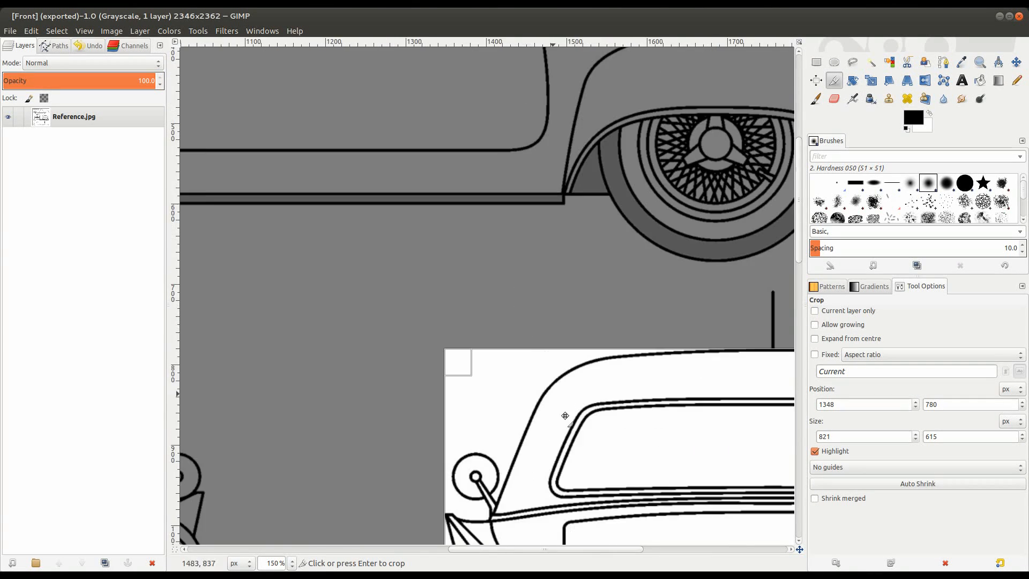
- Pull the rear-view crop area's right edge in to the right tail fin's tip, making it 818 px wide
middle_click_drag(750, 503, 230, 335)
scroll(572, 387, "up", 1, "ctrl")
scroll(613, 403, "up", 1, "ctrl")
left_click_drag(558, 324, 553, 324)
- Raise the crop area's lower edge to the tyre bottoms and crop the image to 818 by 614 px
scroll(464, 453, "down", 3, "ctrl")
middle_click_drag(464, 452, 658, 140)
scroll(519, 298, "up", 2, "ctrl")
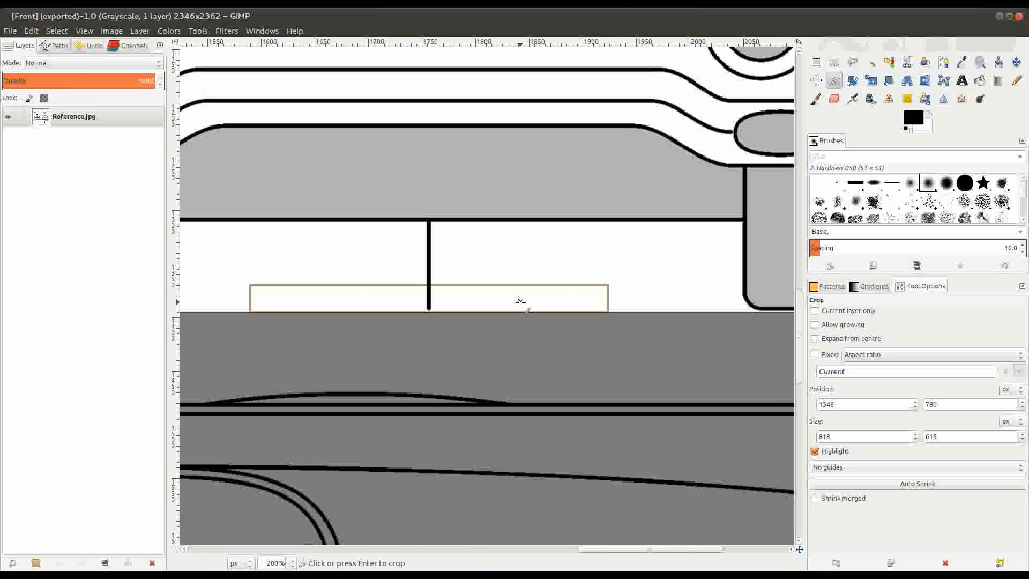
middle_click_drag(519, 298, 321, 298)
scroll(416, 230, "up", 2, "ctrl")
left_click_drag(405, 265, 407, 263)
key("Return")
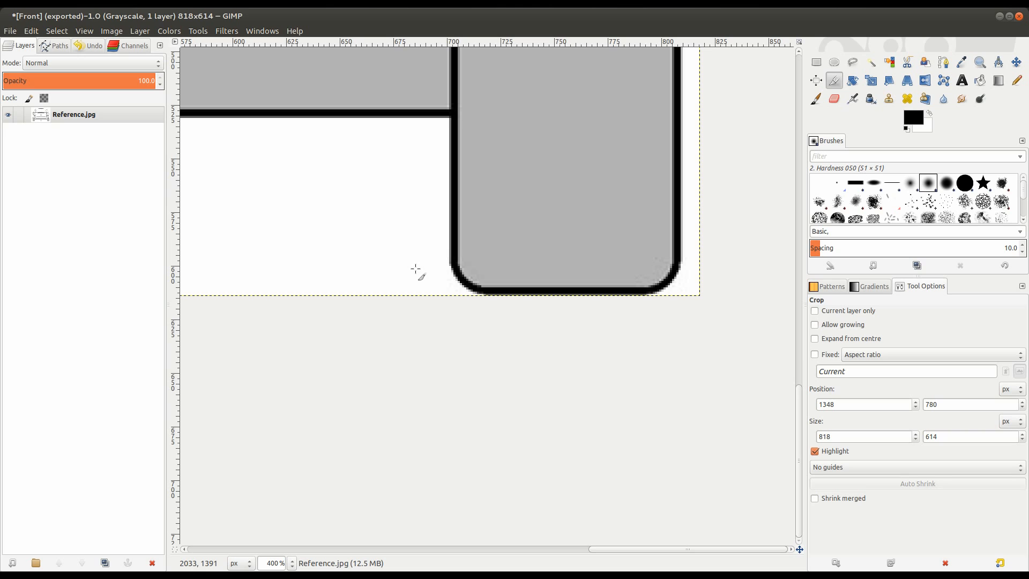
- Export the cropped rear view as Rear.png in the Video folder with the default PNG options
key("shift+ctrl+e")
type("Rear.png")
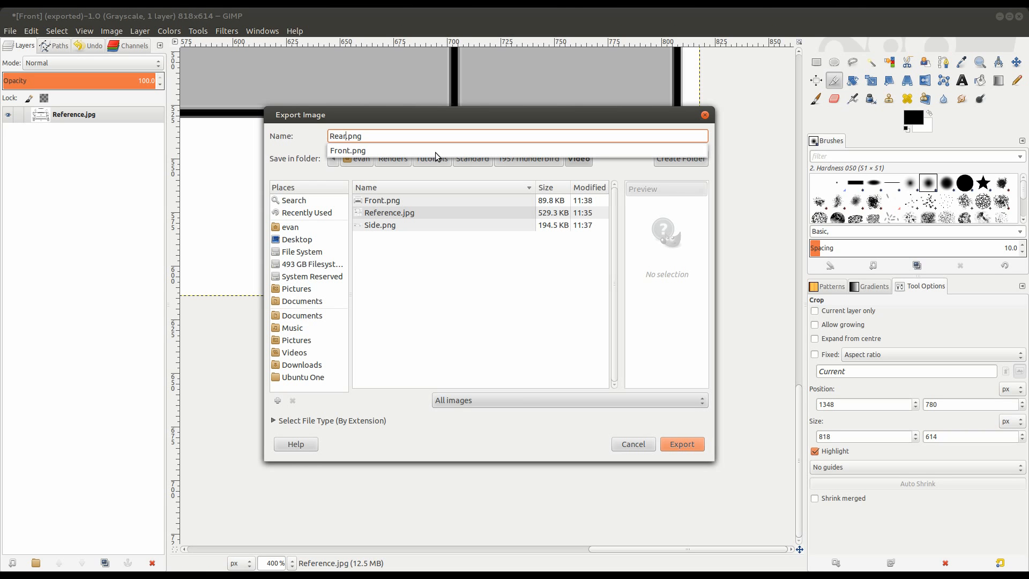
key("Return")
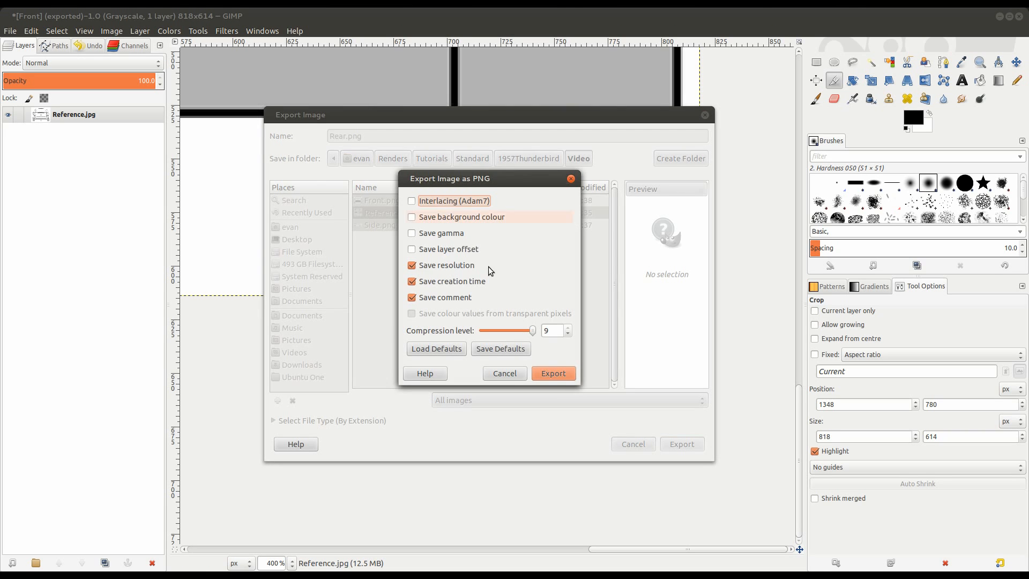
left_click(554, 372)
- Undo the rear-view crop and outline a crop area of about 2252 by 836 px around the car's top view, starting at x 64, y 1452
scroll(507, 425, "down", 5, "ctrl")
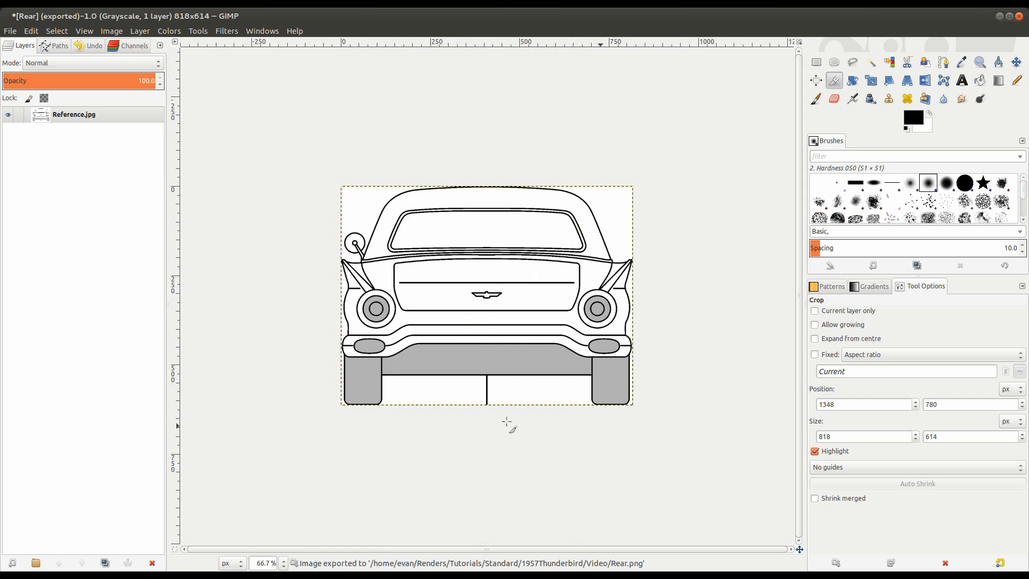
key("ctrl+z")
middle_click_drag(488, 441, 651, 175)
scroll(535, 333, "down", 3, "ctrl")
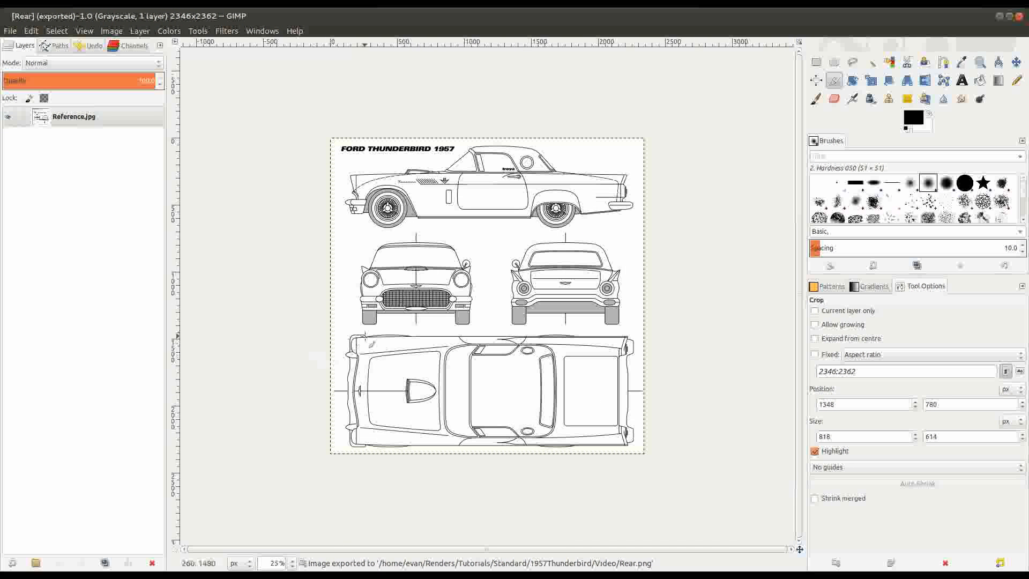
left_click_drag(339, 333, 641, 445)
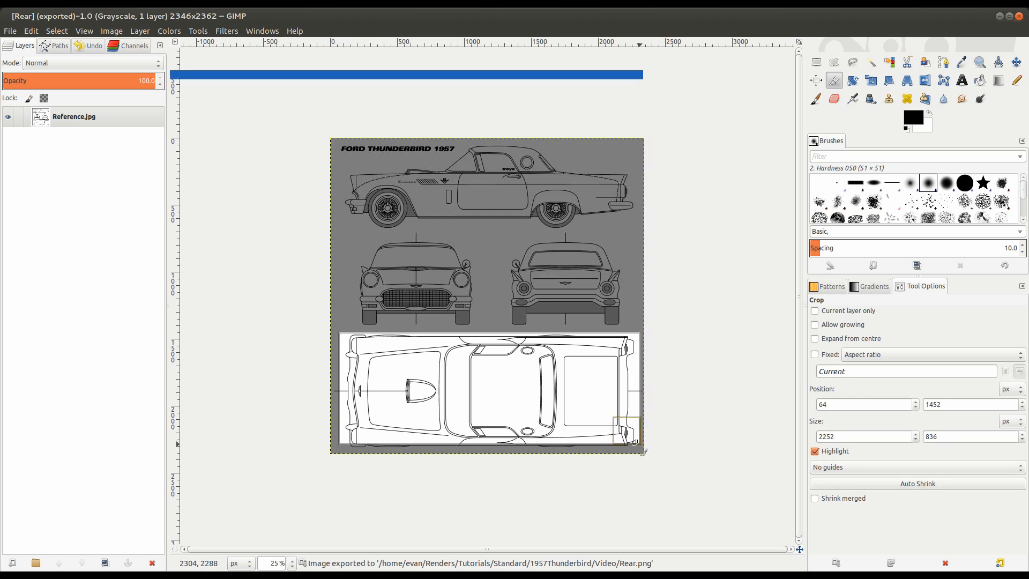
- Lower the top-view crop area's bottom edge past the outermost body line, for a height of 858 px
scroll(613, 320, "up", 2, "ctrl")
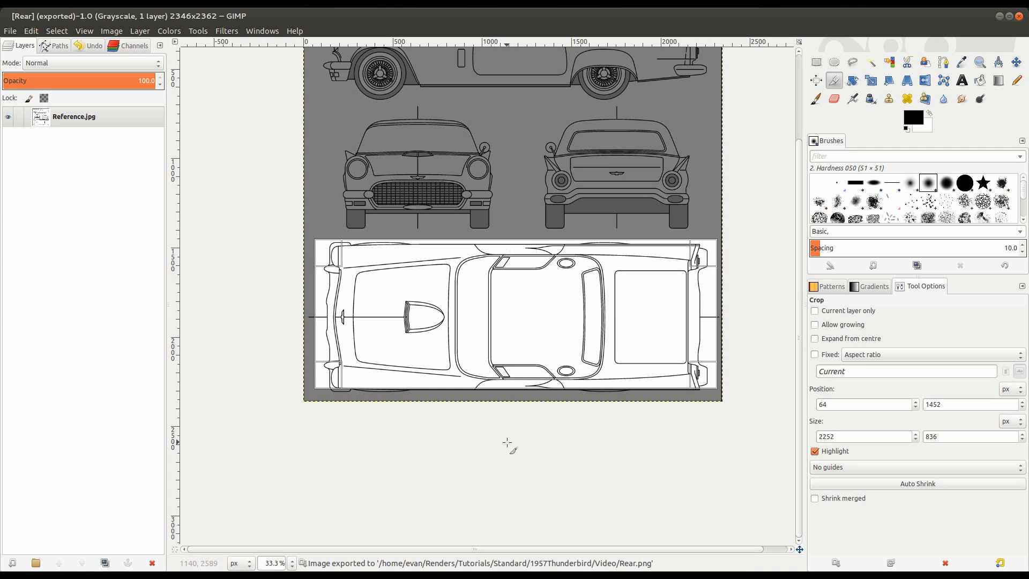
scroll(546, 435, "up", 2, "ctrl")
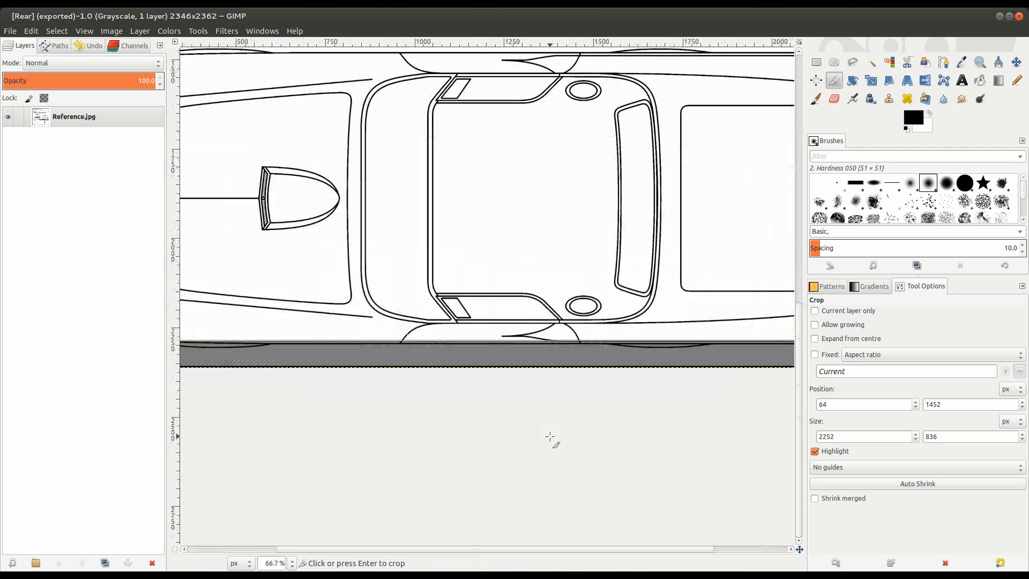
scroll(507, 297, "up", 1, "ctrl")
left_click_drag(508, 295, 502, 306)
scroll(503, 311, "up", 5, "ctrl")
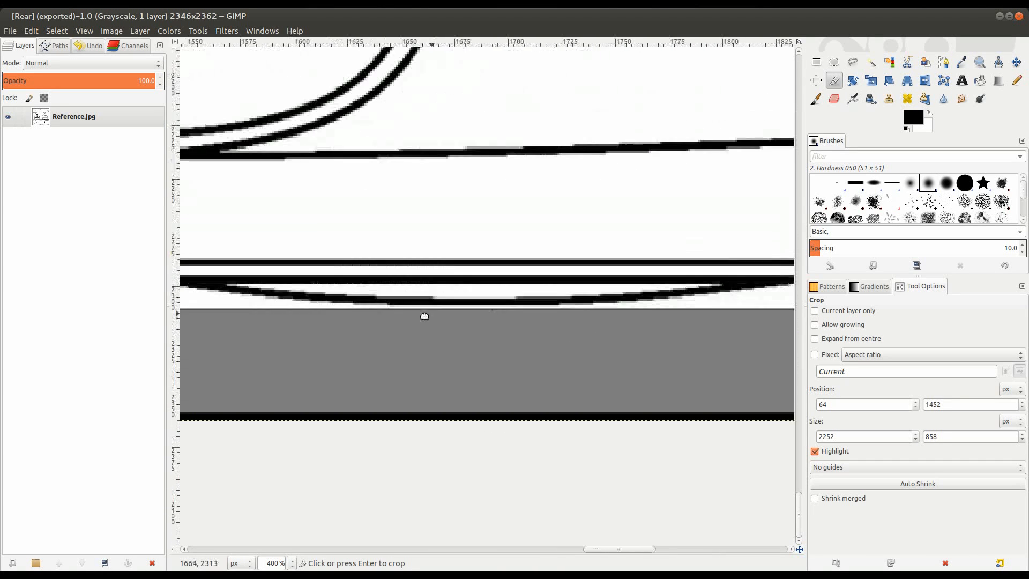
- Tighten the crop area's lower and upper edges to the car's outermost body lines, starting at y 1469 with a height of 840 px
left_click_drag(453, 282, 453, 279)
scroll(450, 284, "down", 4, "ctrl")
scroll(421, 461, "down", 3, "ctrl")
scroll(493, 280, "up", 6, "ctrl")
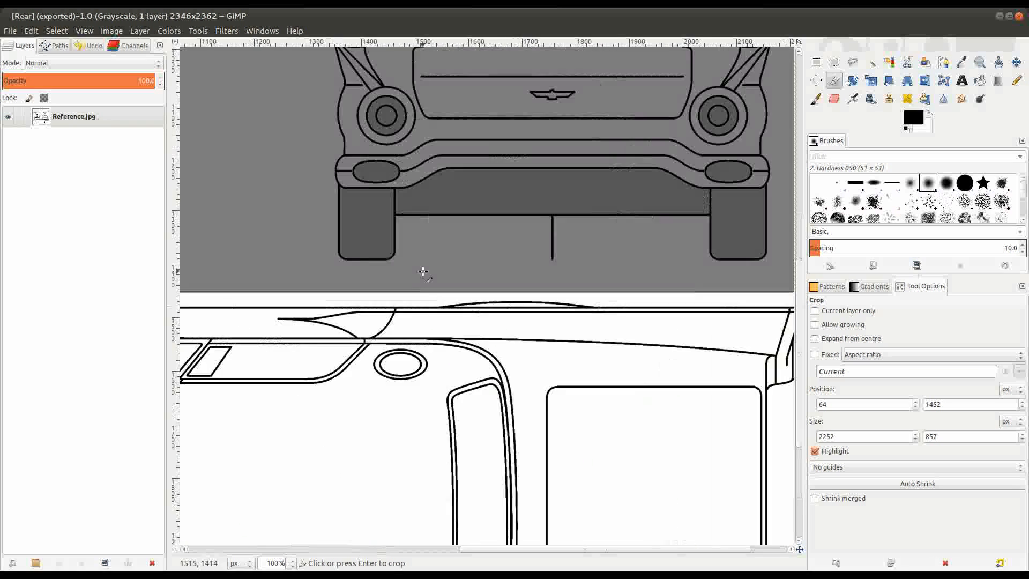
left_click_drag(493, 279, 493, 316)
scroll(565, 392, "down", 5, "ctrl")
scroll(565, 391, "down", 4)
scroll(528, 278, "down", 3, "ctrl")
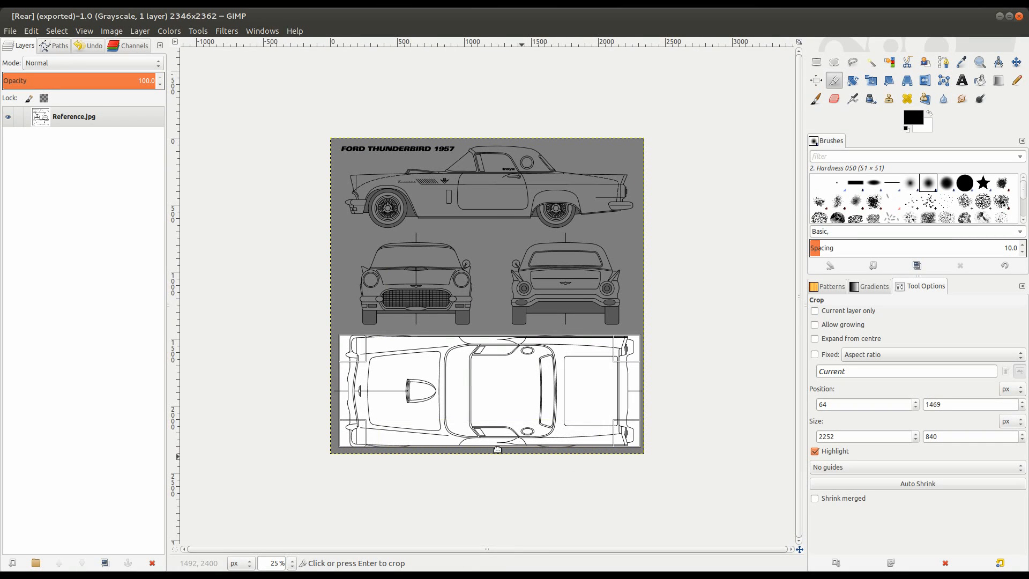
- Pull the crop area's right edge in to the end of the car's rear bumper in the top view
scroll(328, 395, "up", 3, "ctrl")
scroll(436, 344, "up", 2, "ctrl")
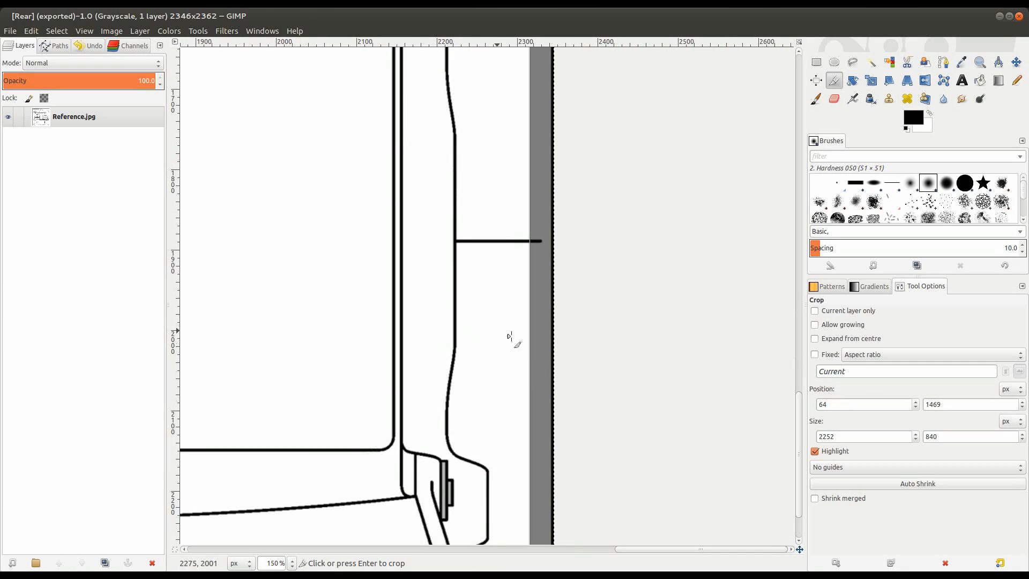
left_click_drag(514, 356, 474, 366)
scroll(482, 467, "up", 4, "ctrl")
middle_click_drag(484, 487, 490, 251)
left_click_drag(500, 303, 492, 306)
scroll(490, 309, "down", 5, "ctrl")
- Move the crop area's left edge in to the front bumper at x 115, for a width of 2149 px
middle_click_drag(397, 325, 777, 294)
middle_click_drag(325, 336, 793, 293)
middle_click_drag(187, 290, 560, 333)
scroll(550, 192, "up", 1, "ctrl")
middle_click_drag(547, 188, 521, 363)
scroll(520, 364, "up", 1, "ctrl")
left_click_drag(481, 310, 535, 320)
scroll(531, 316, "down", 5, "ctrl")
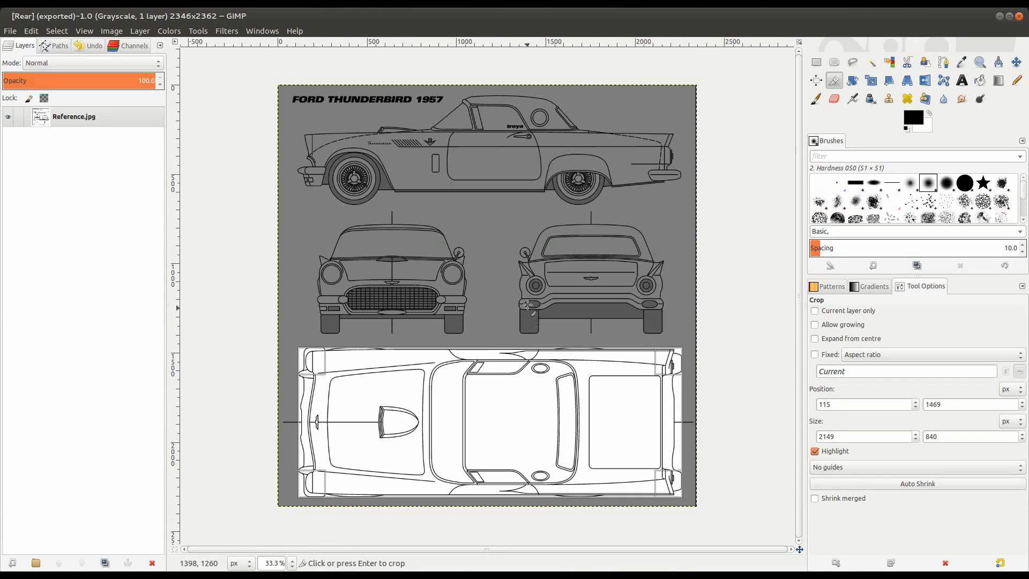
- Check the top-view crop area's upper edge and crop the image to 2149 by 840 px
scroll(523, 257, "up", 4, "ctrl")
middle_click_drag(616, 528, 539, 264)
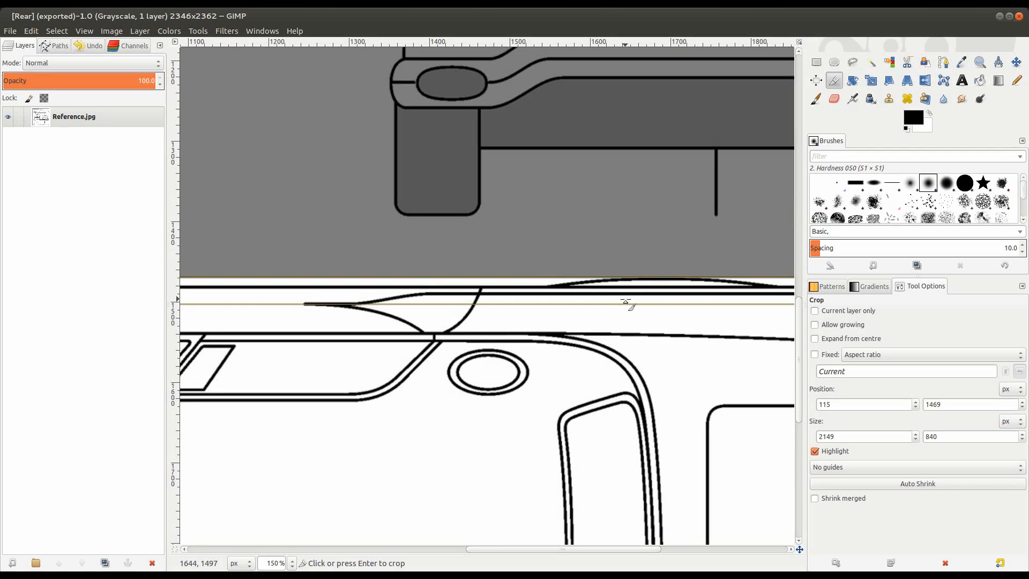
key("Return")
scroll(557, 311, "down", 5, "ctrl")
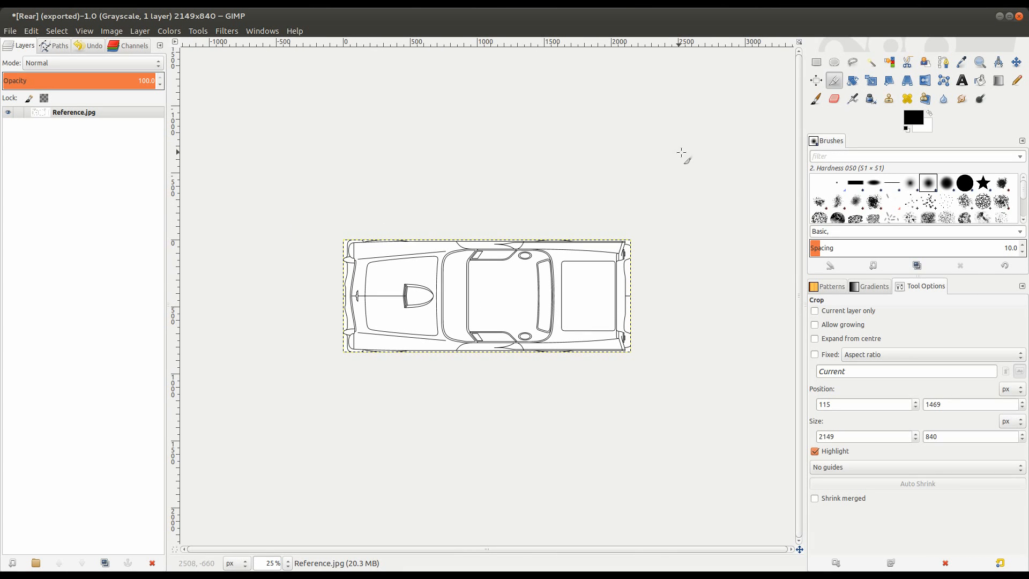
- Rotate the cropped top-view layer by -90 degrees about its centre so the car's front points down
left_click(857, 82)
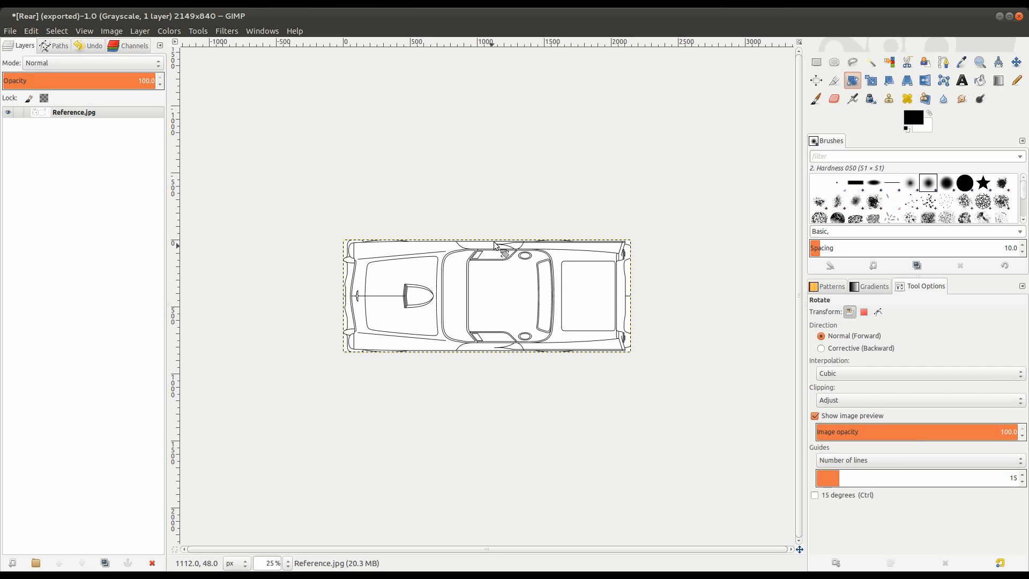
left_click(501, 289)
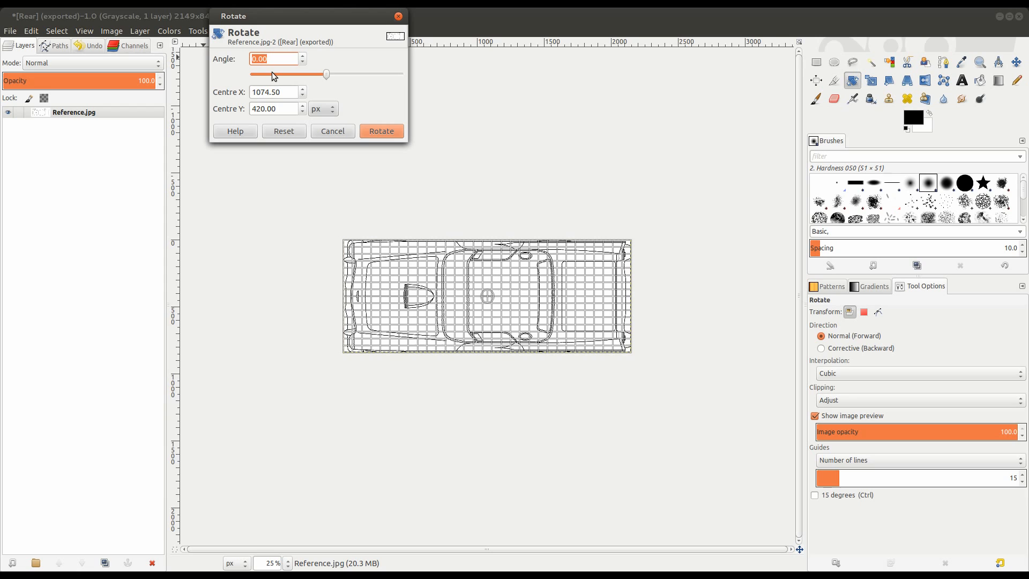
type("9")
type("90")
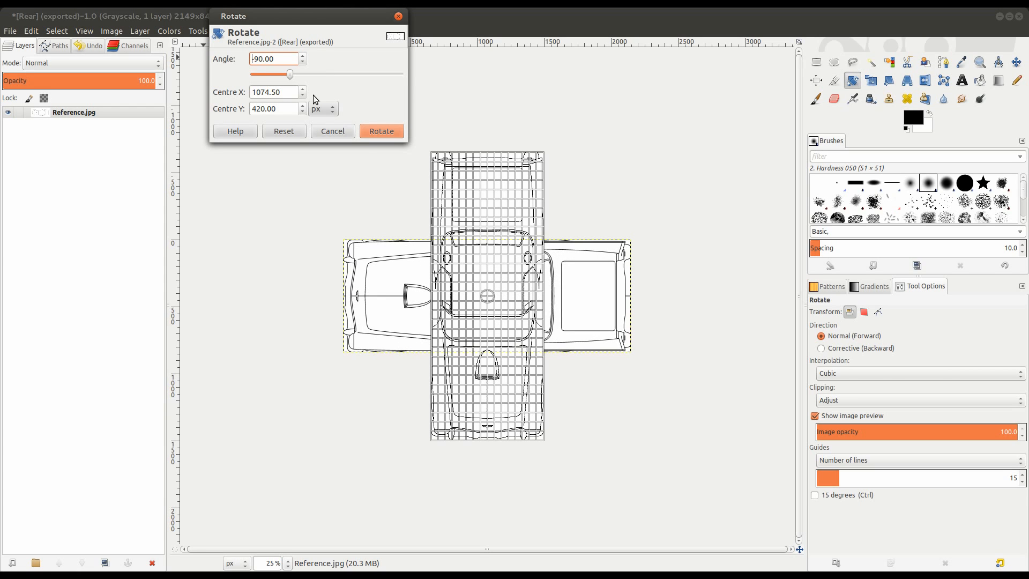
left_click(390, 132)
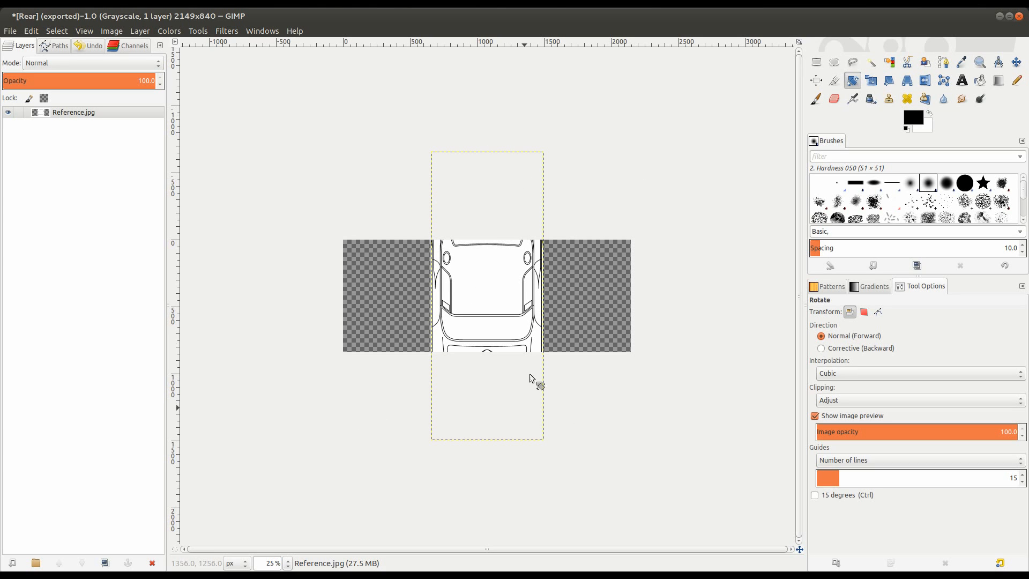
- Fit the canvas to the rotated top-view layer
right_click(577, 294)
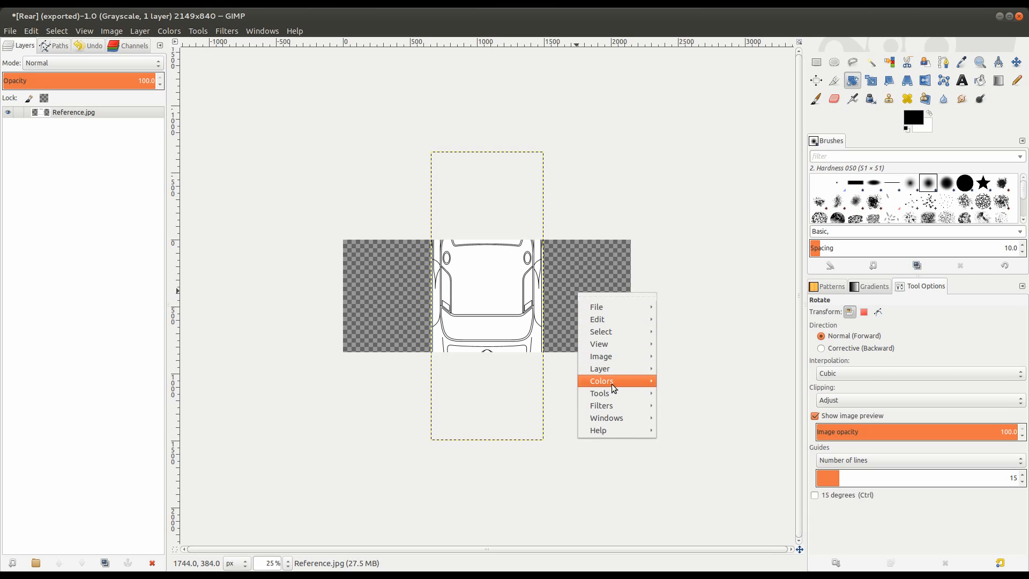
mouse_move(622, 358)
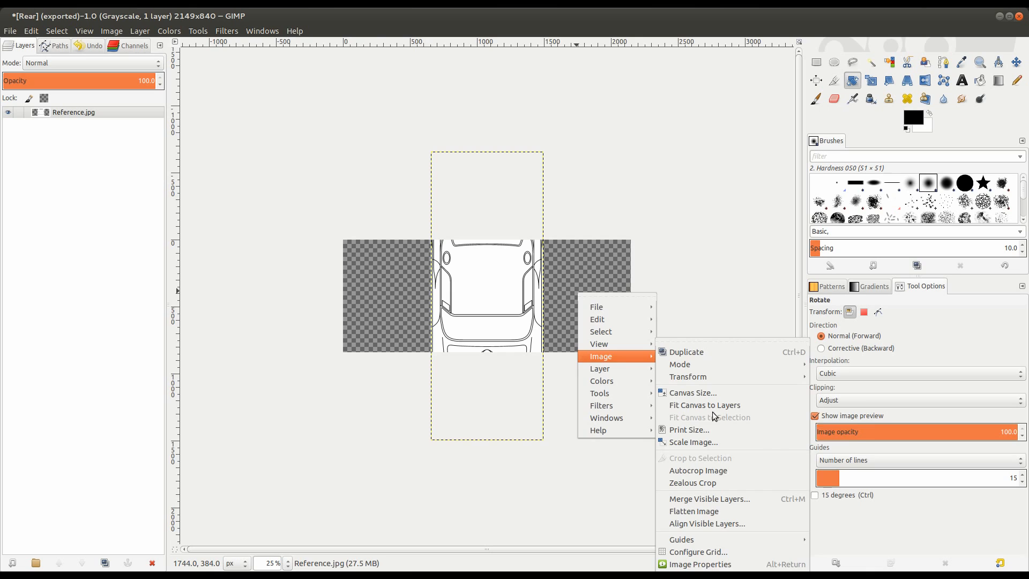
left_click(704, 405)
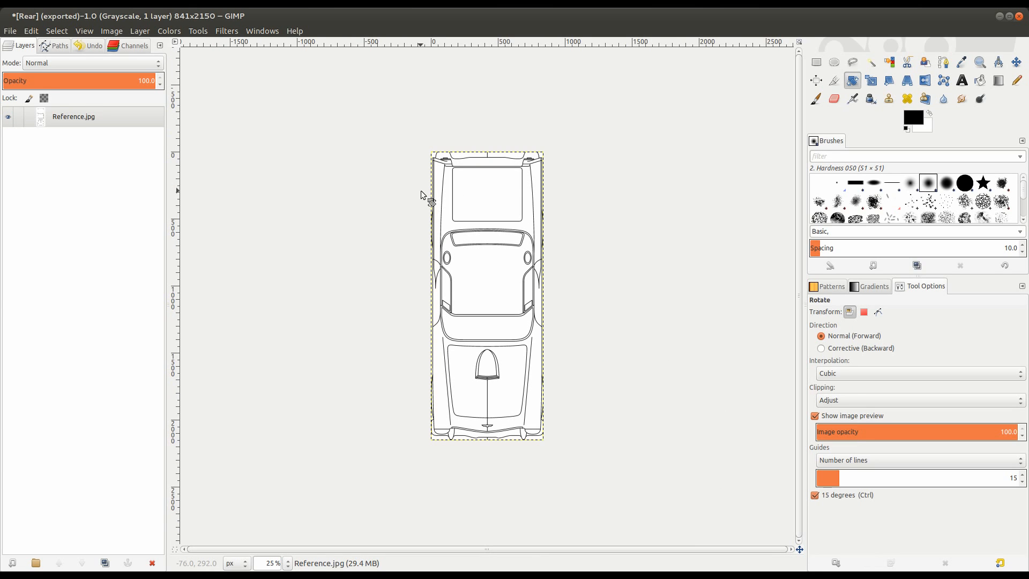
- Export the rotated top view as Top.png in the Video folder with the default PNG options
key("ctrl+shift+e")
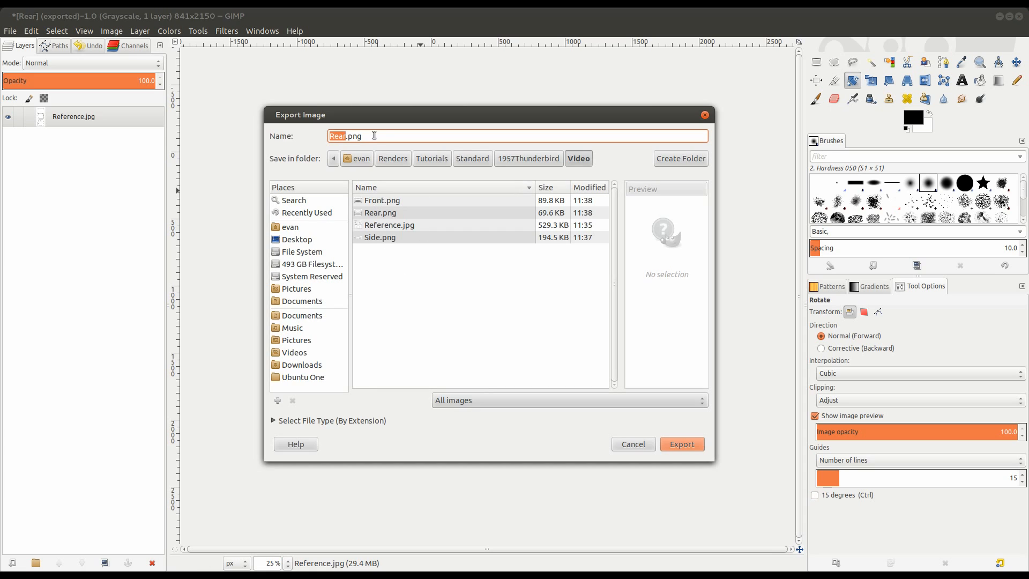
type("Top")
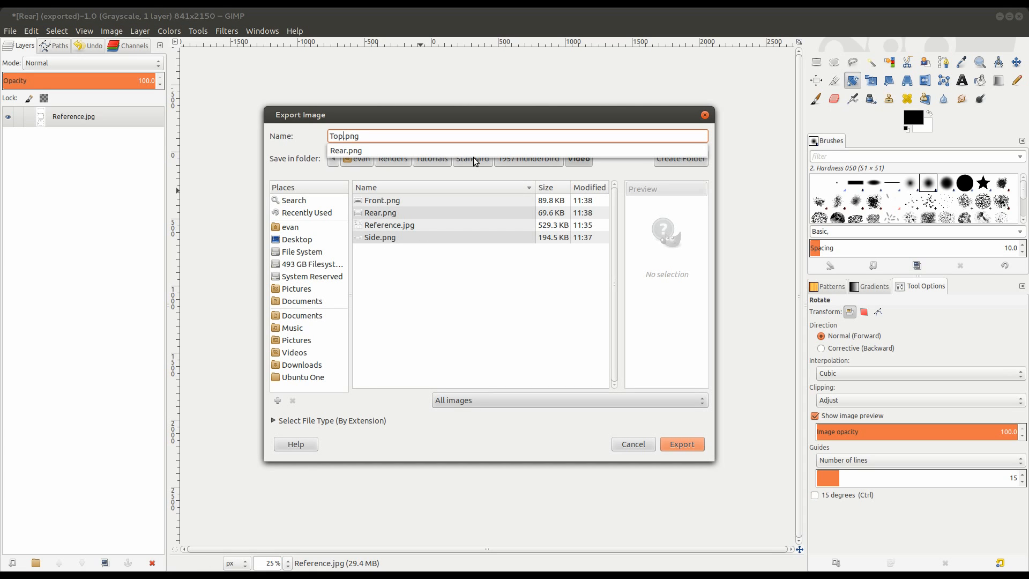
key("Return")
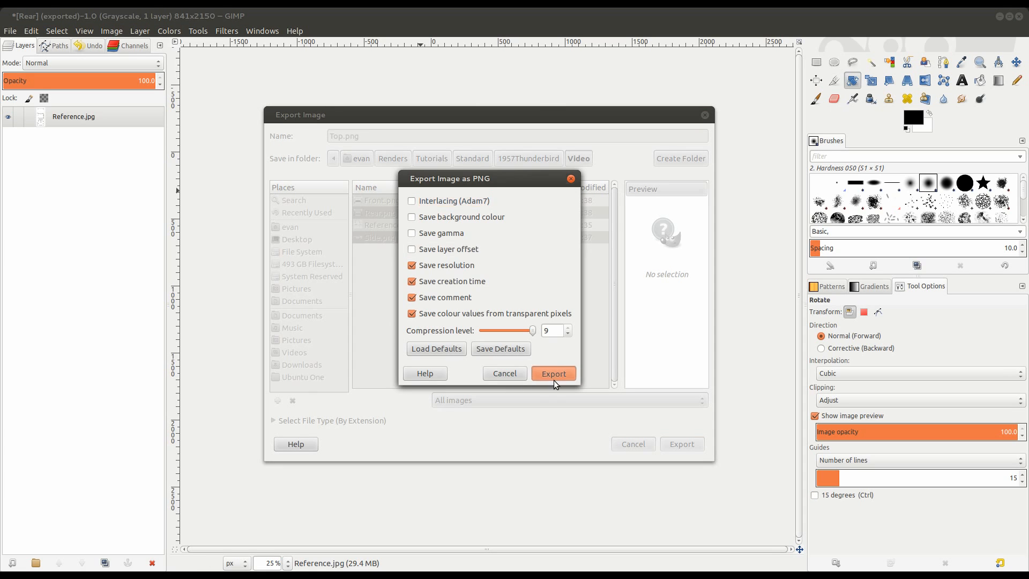
left_click(553, 373)
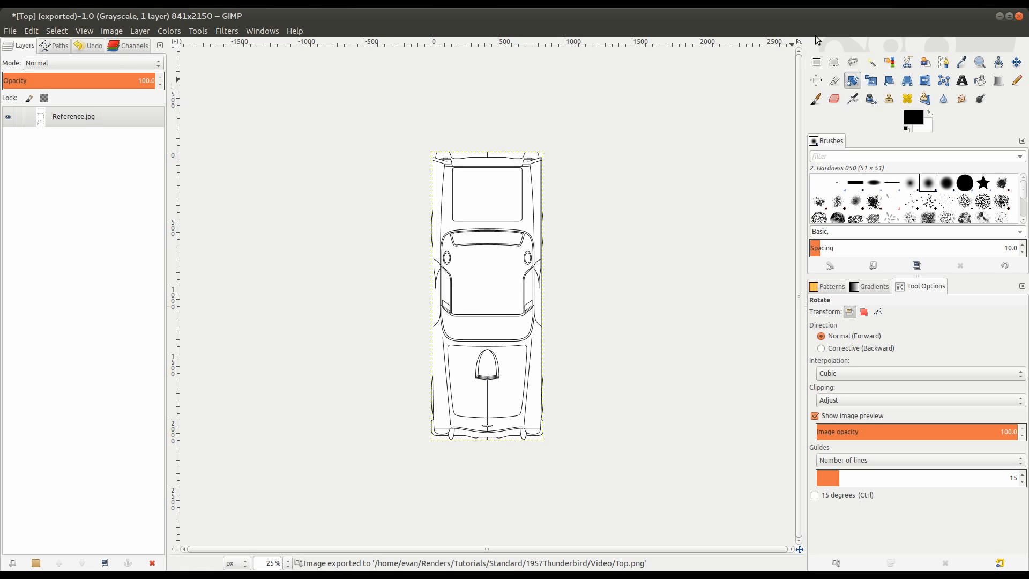
- Close the exported top-view image without saving and quit GIMP
left_click(1019, 17)
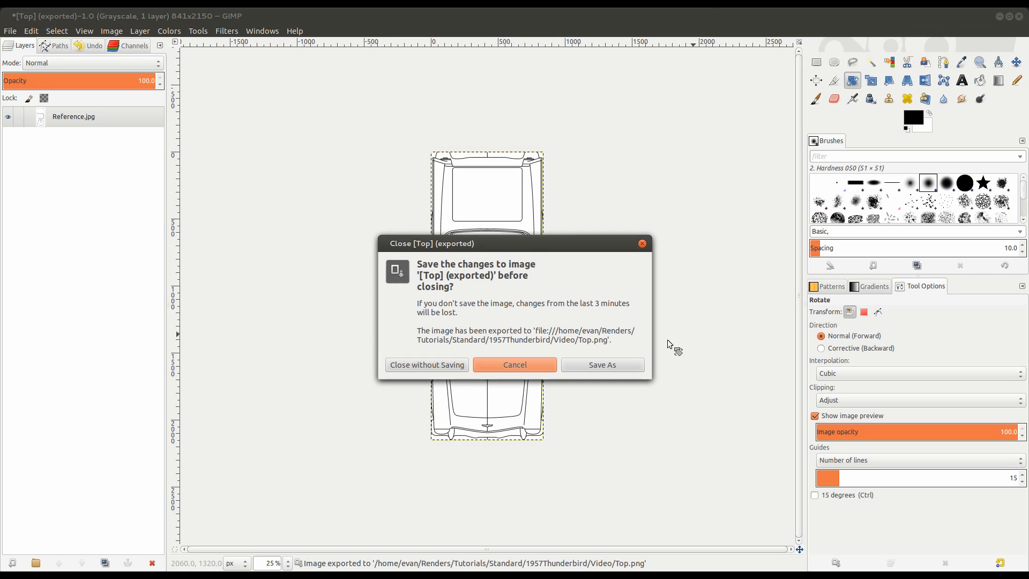
left_click(439, 367)
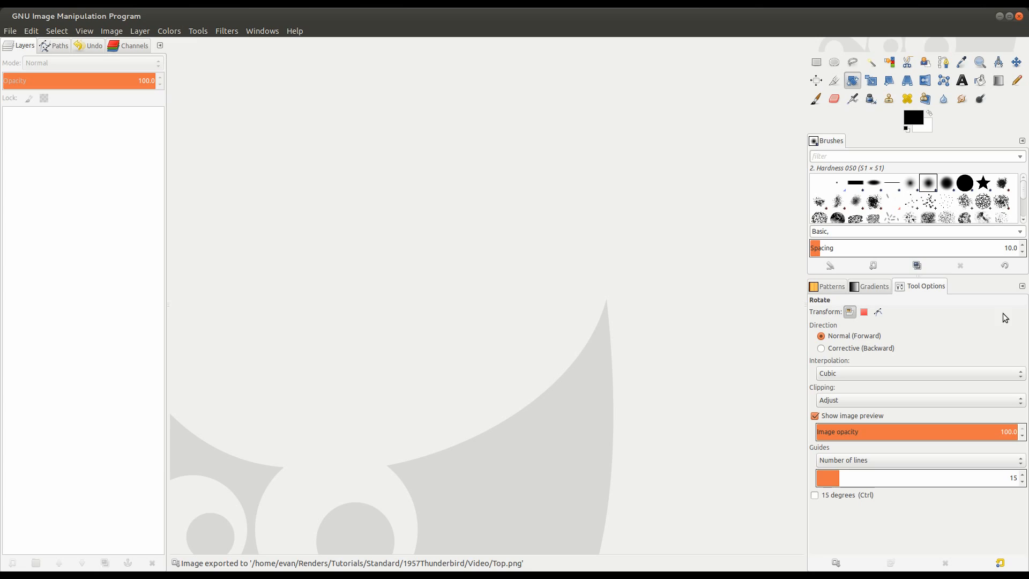
left_click(1019, 17)
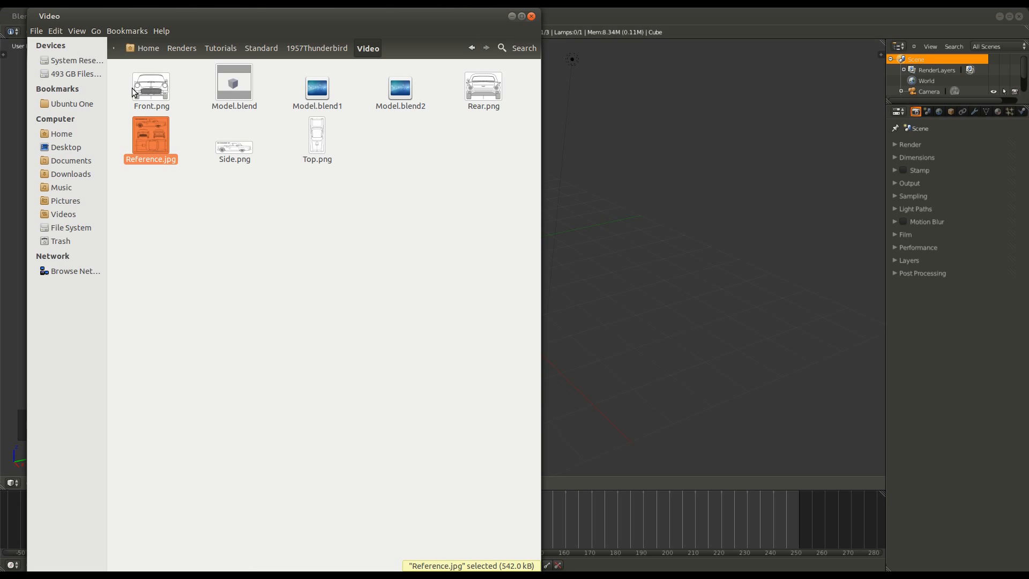
- Switch from the Video folder to the Blender window with Model.blend
left_click(205, 227)
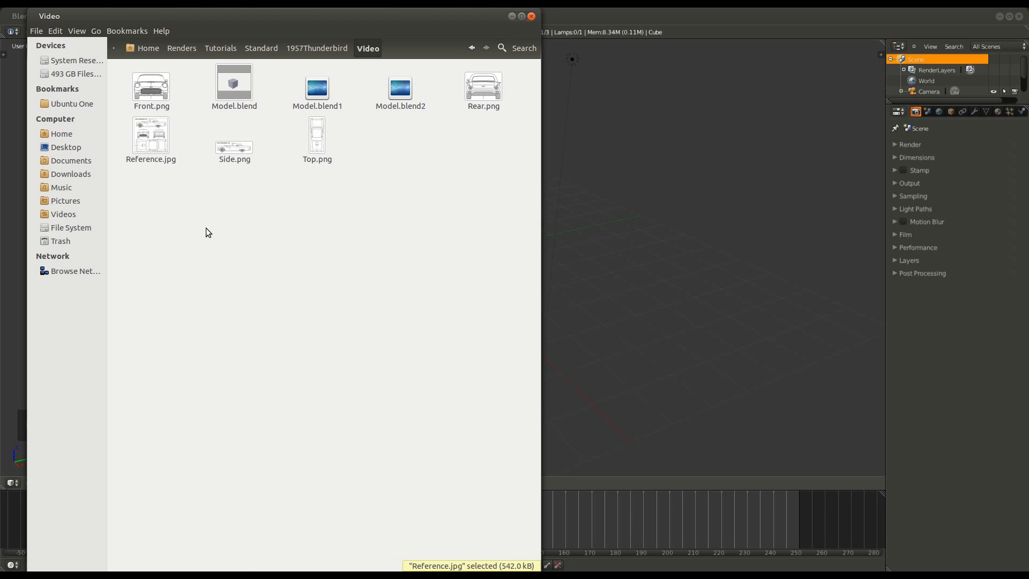
left_click(156, 143)
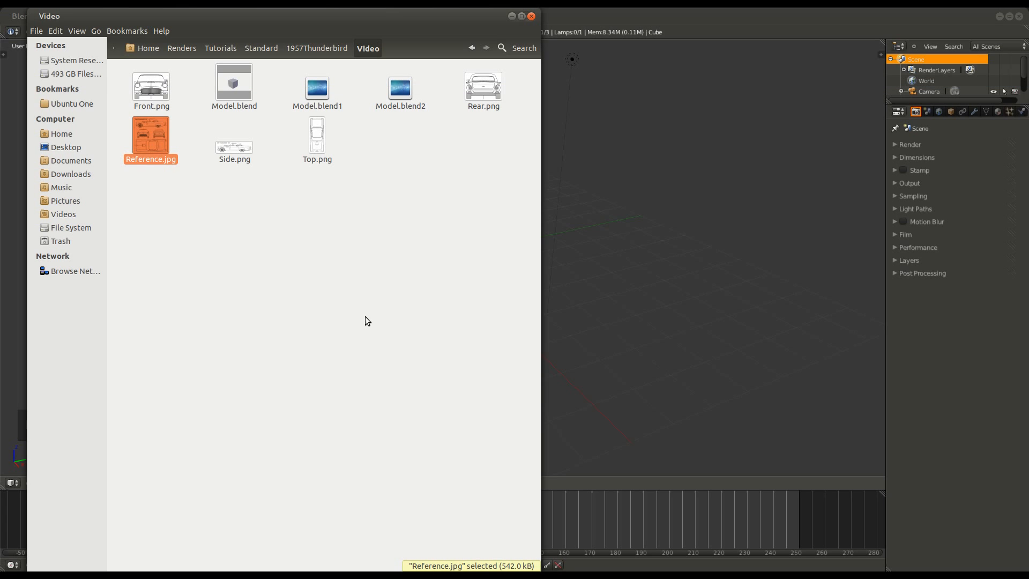
left_click(618, 13)
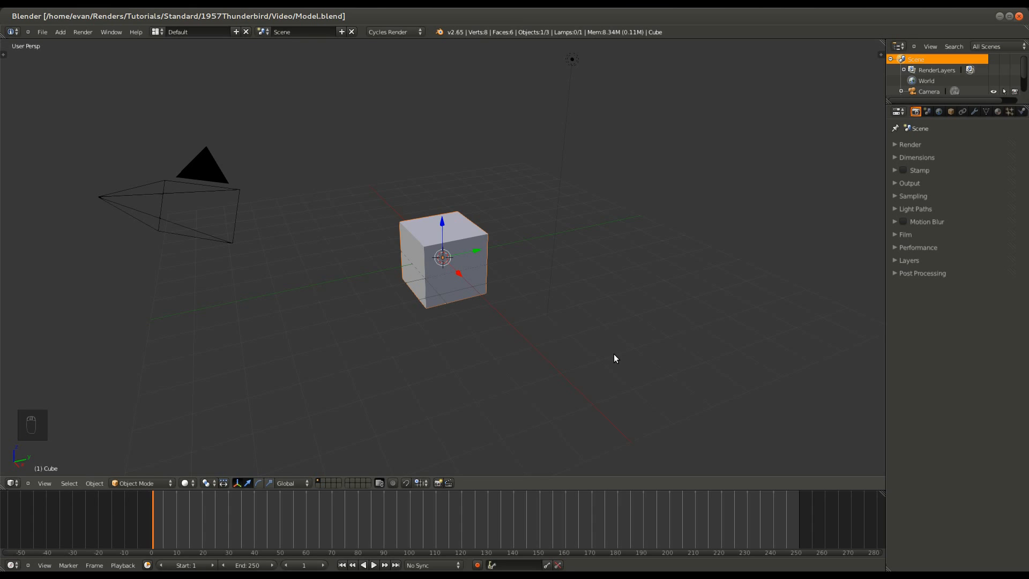
- Show the 3D view's properties, enable Background Images and add four empty image slots
key("n")
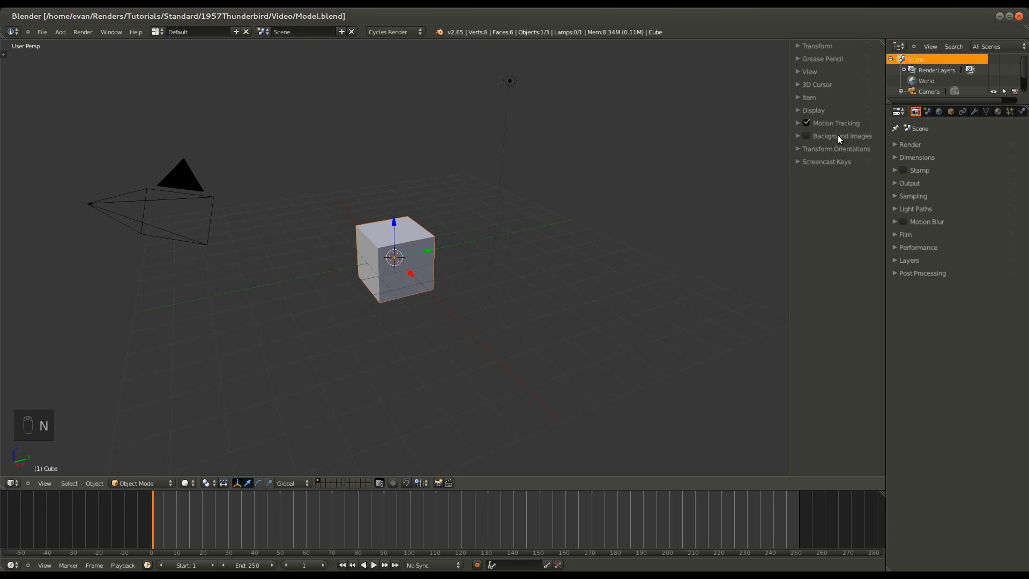
key("a")
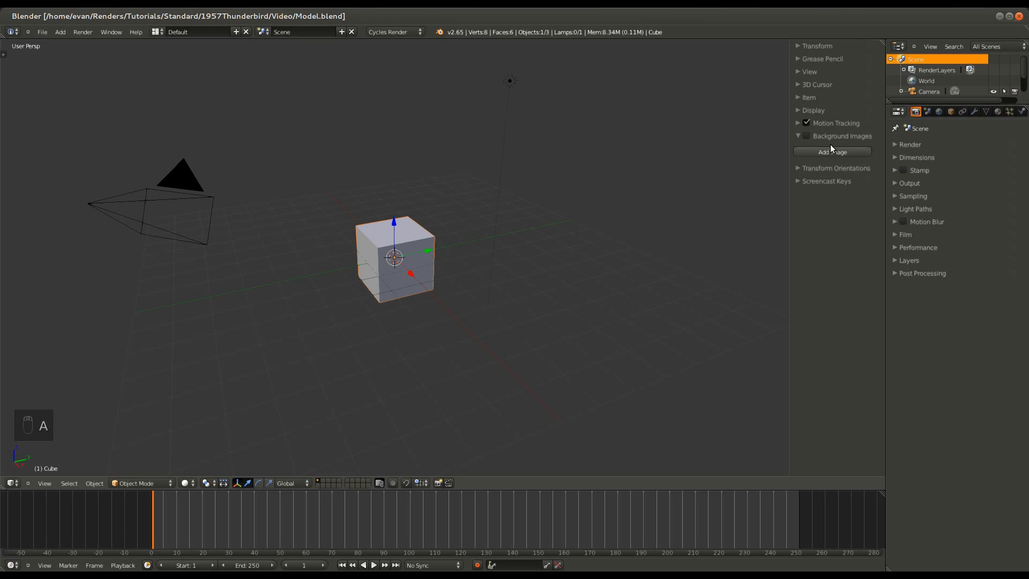
left_click(806, 136)
left_click(832, 152)
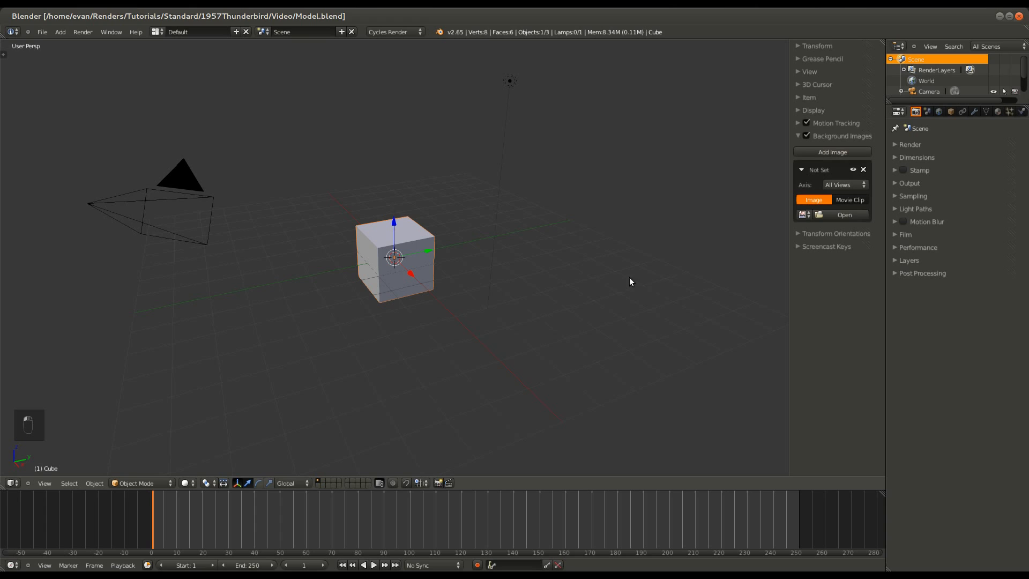
left_click(828, 151)
left_click(830, 150)
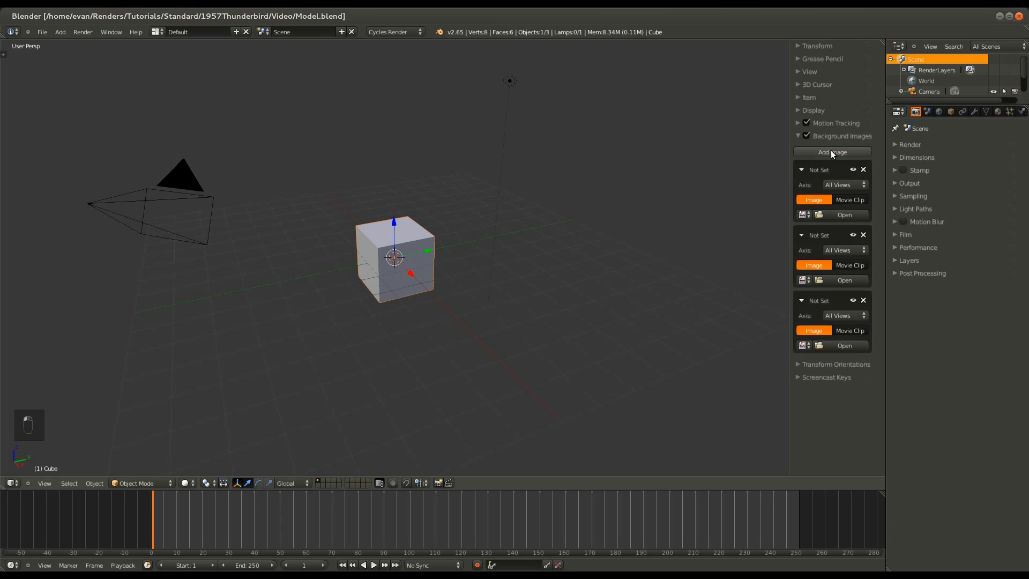
left_click(830, 151)
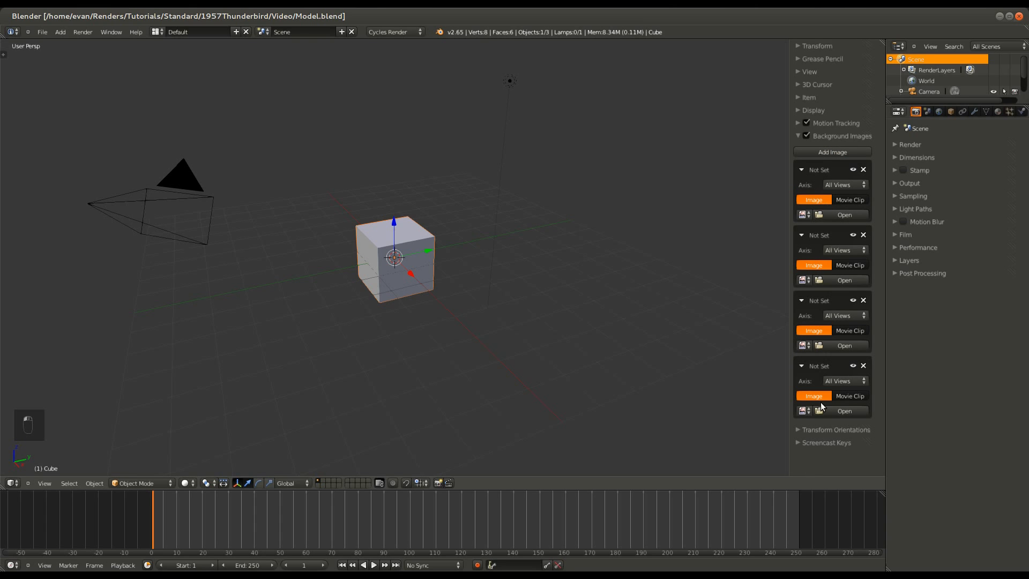
- Set the axes of the four background image slots to Front, Back, Top and Right, in that order
left_click(835, 186)
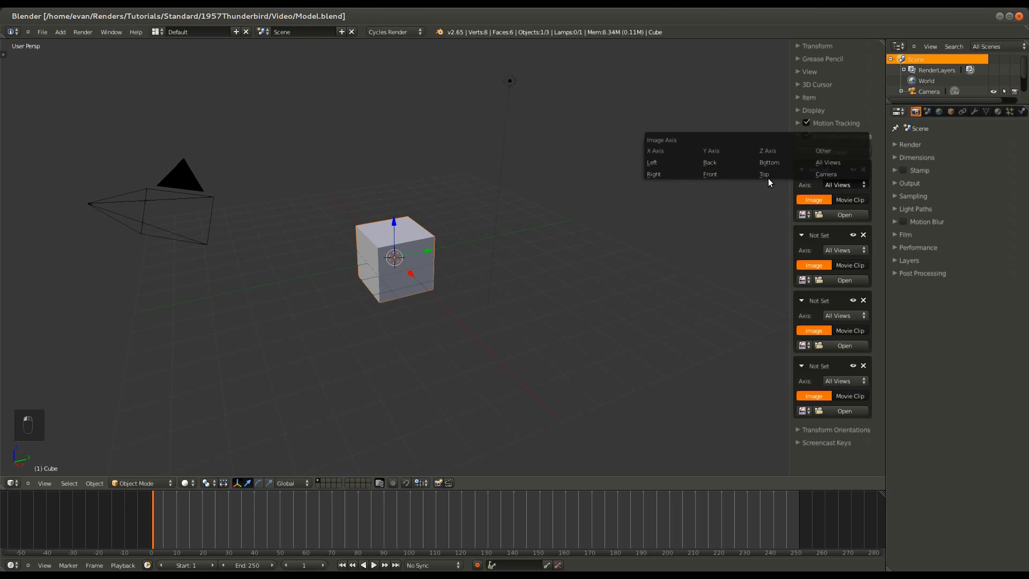
left_click(732, 175)
left_click(850, 249)
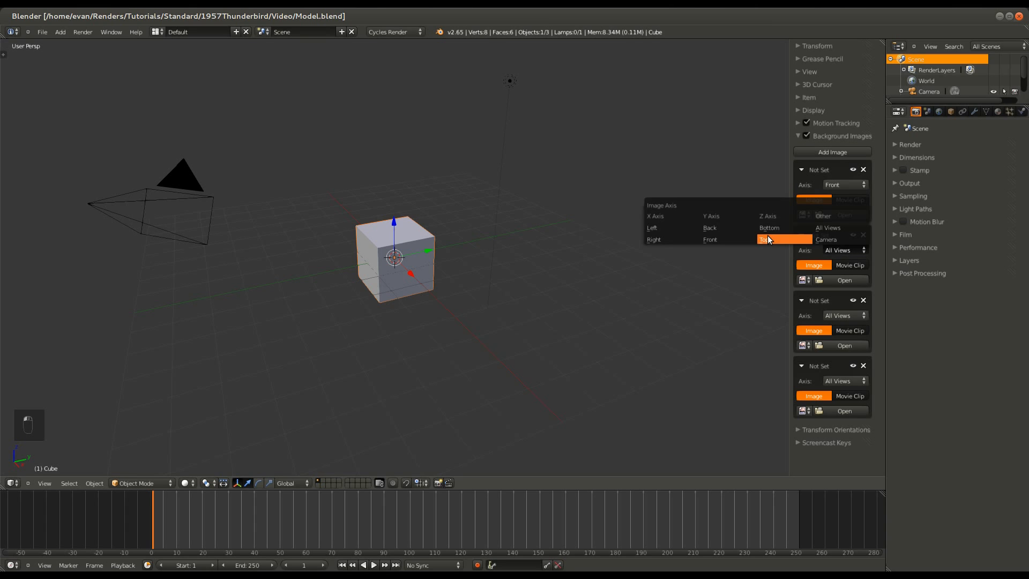
left_click(711, 228)
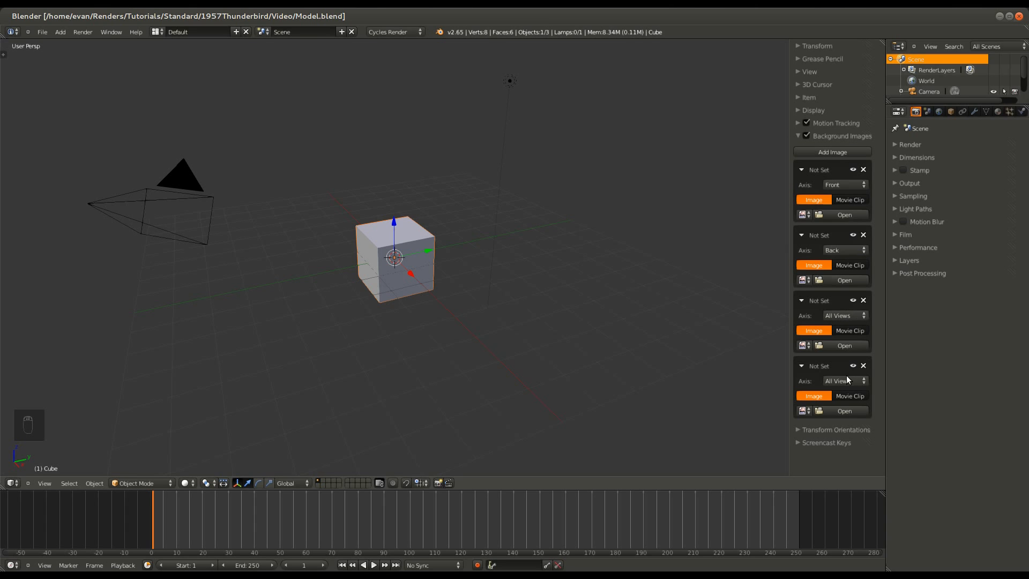
left_click(845, 316)
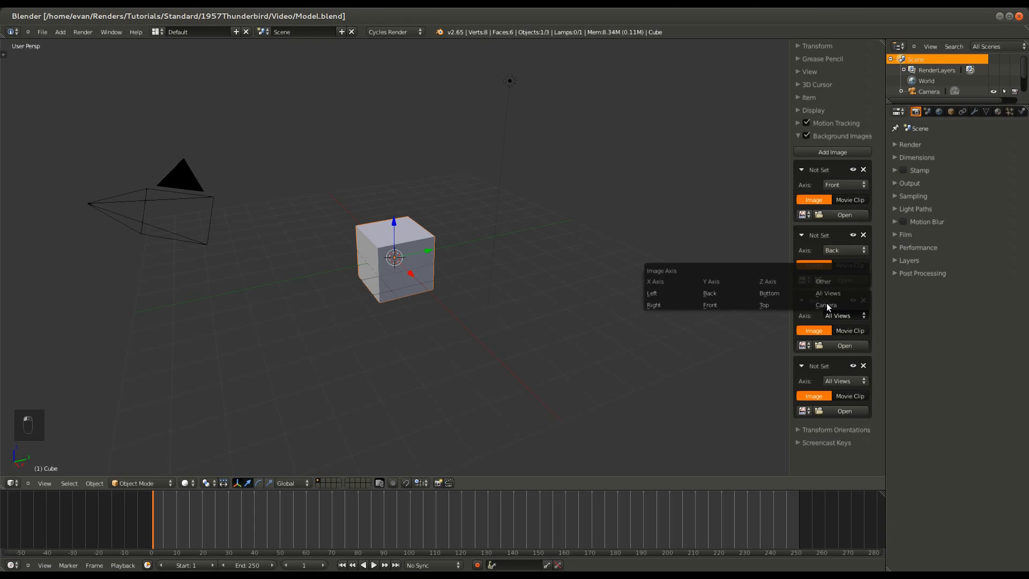
left_click(788, 304)
left_click(837, 381)
left_click(721, 367)
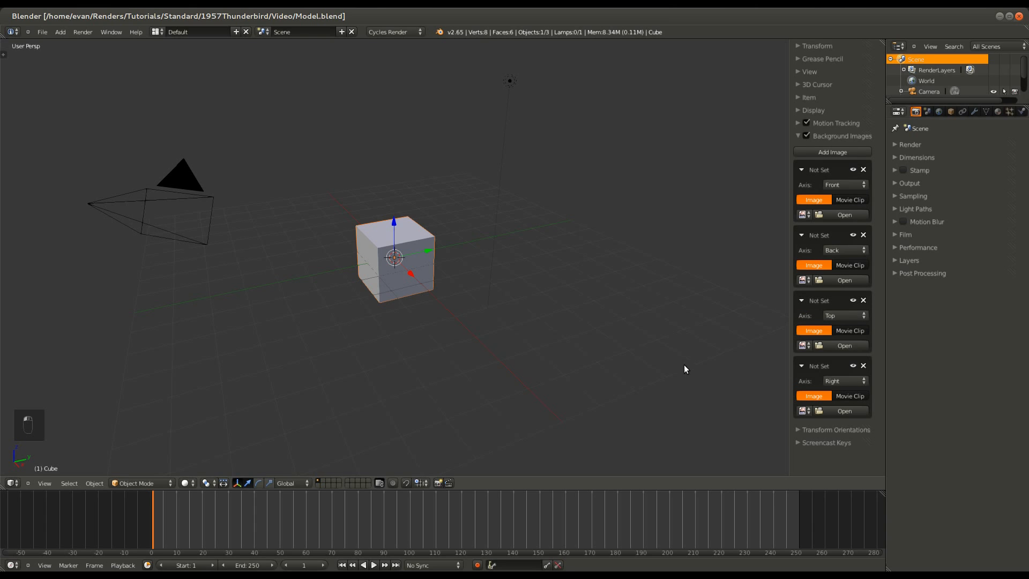
- Load Front.png from the 1957Thunderbird Video folder into the Front slot and show the front orthographic view
left_click(820, 215)
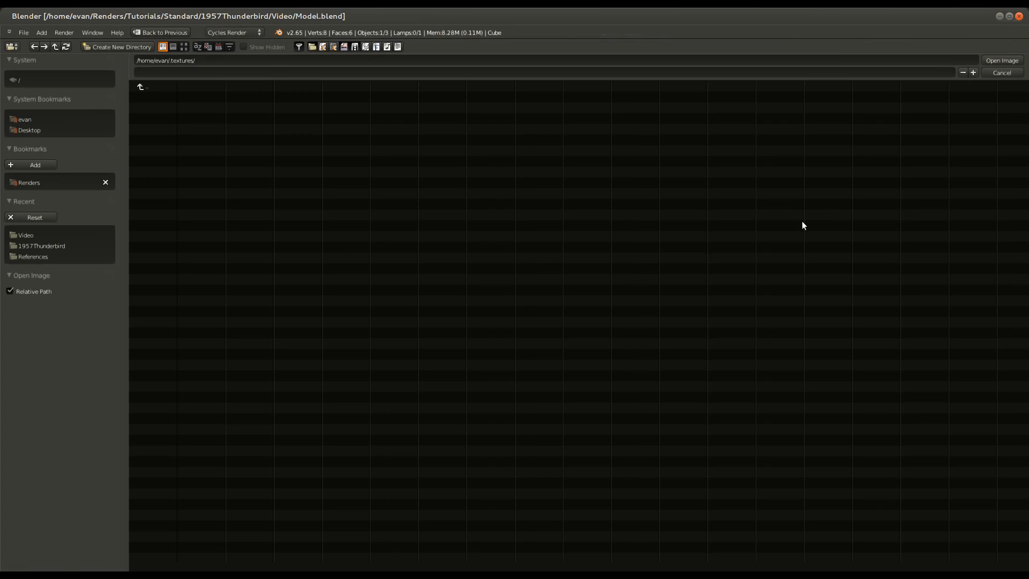
left_click(33, 245)
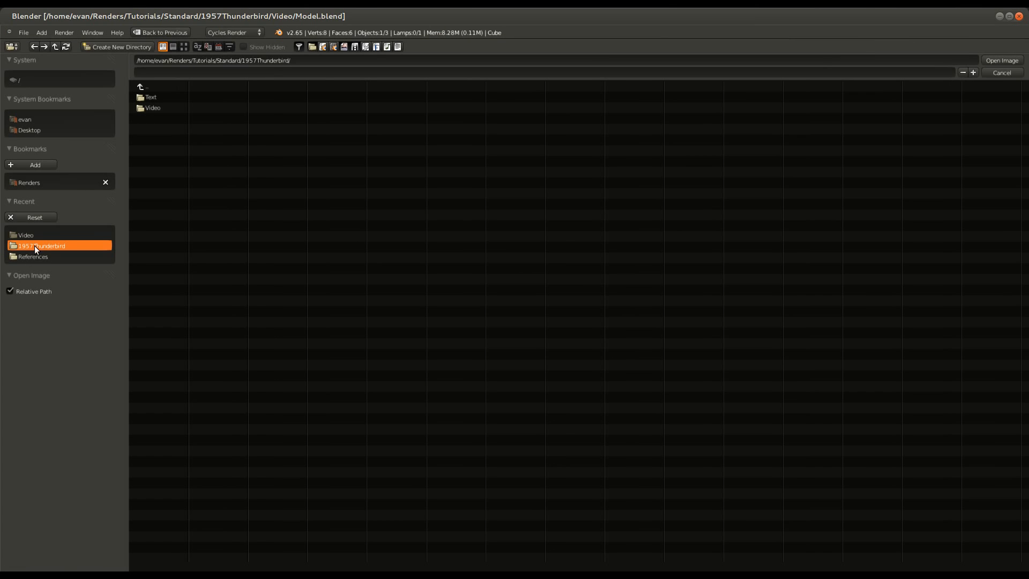
left_click(156, 109)
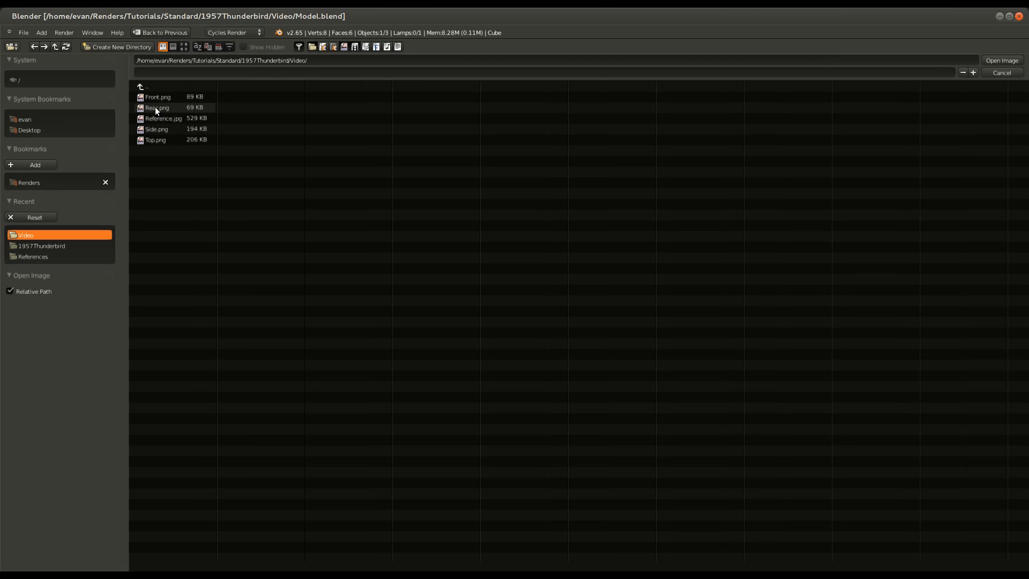
double_click(159, 95)
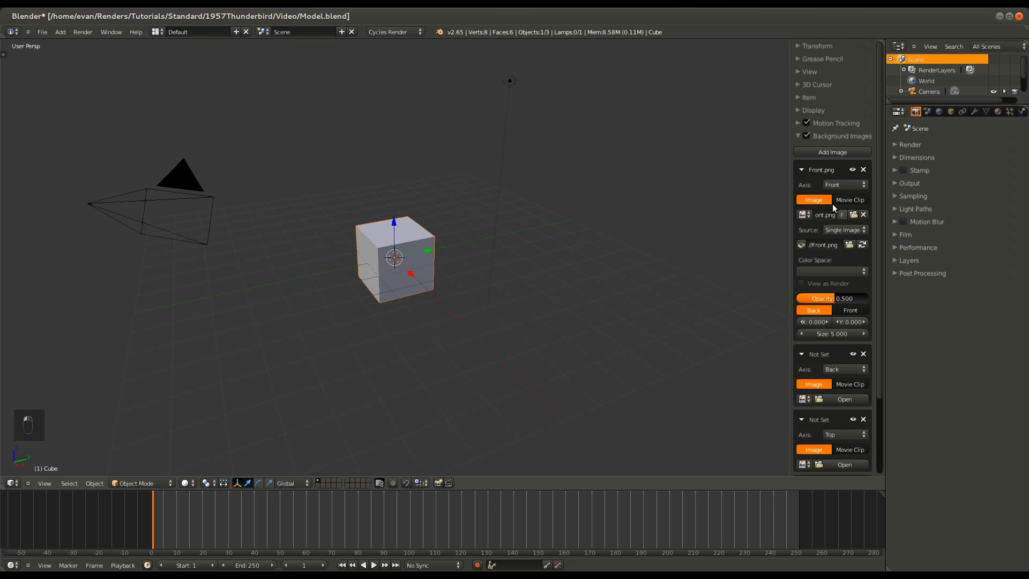
key("KP_1")
key("KP_5")
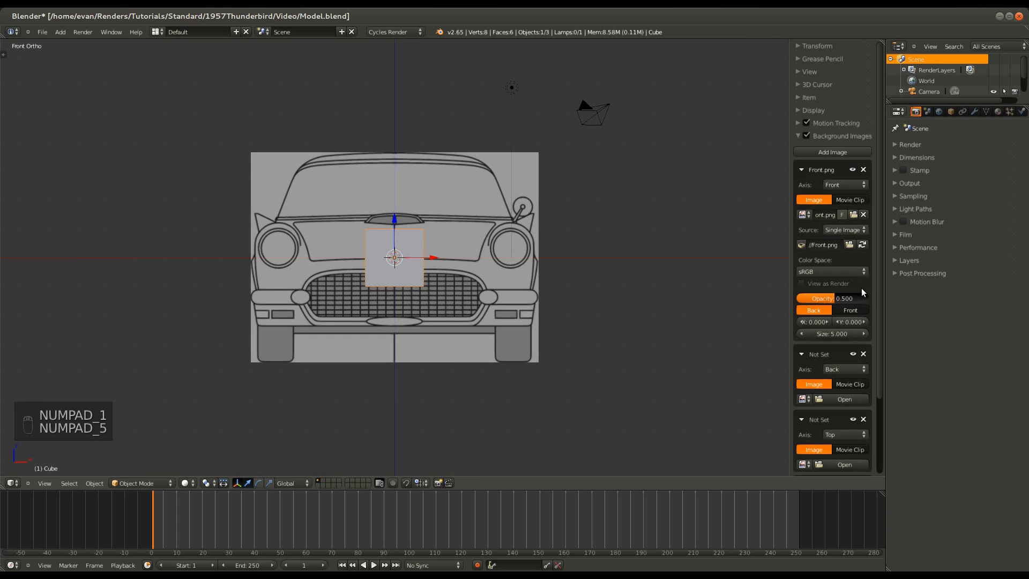
- Load Rear.png from the Video folder into the Back slot and show the back view
scroll(838, 393, "down", 4)
left_click(822, 314)
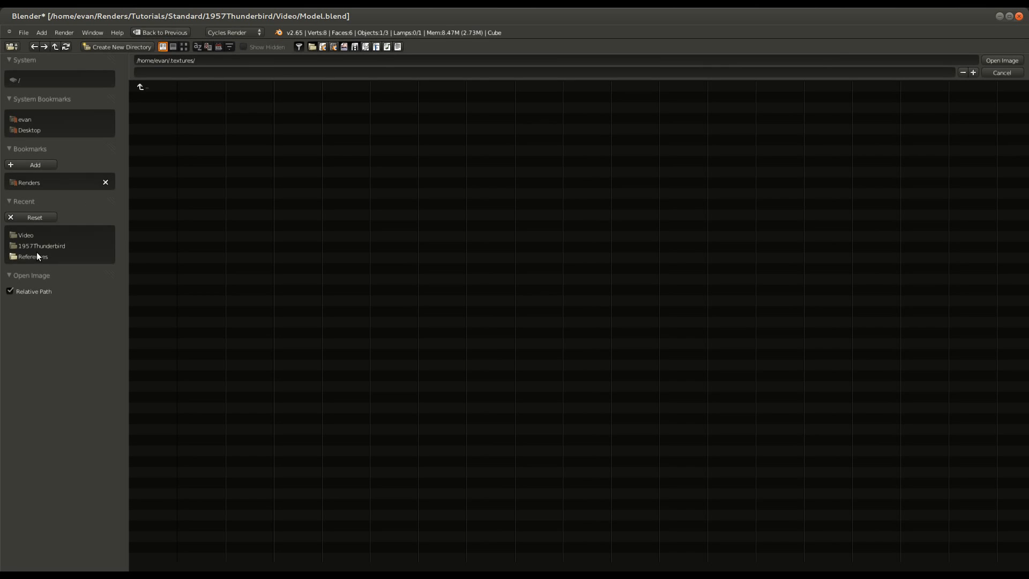
left_click(30, 236)
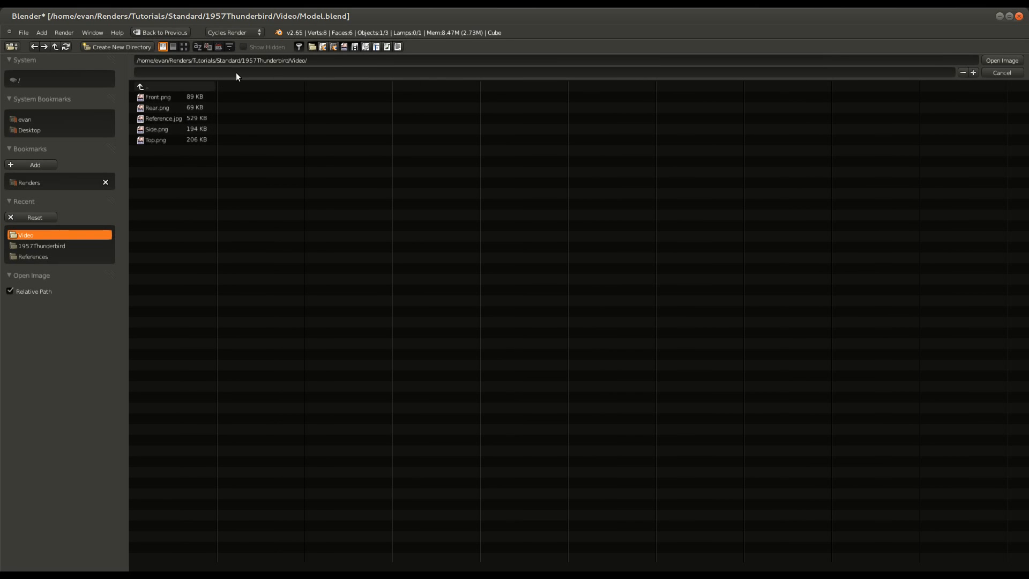
double_click(165, 108)
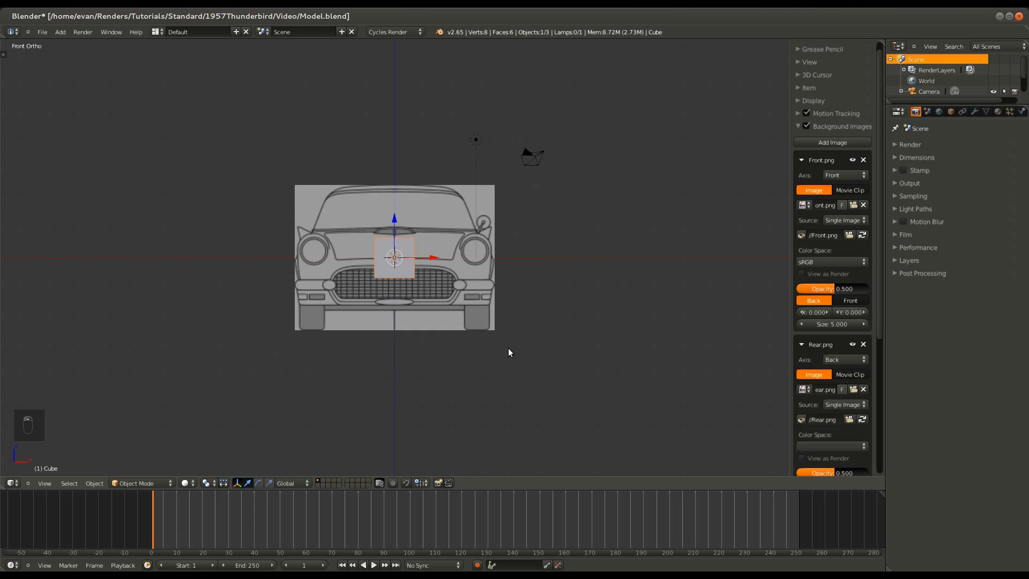
key("ctrl+KP_1")
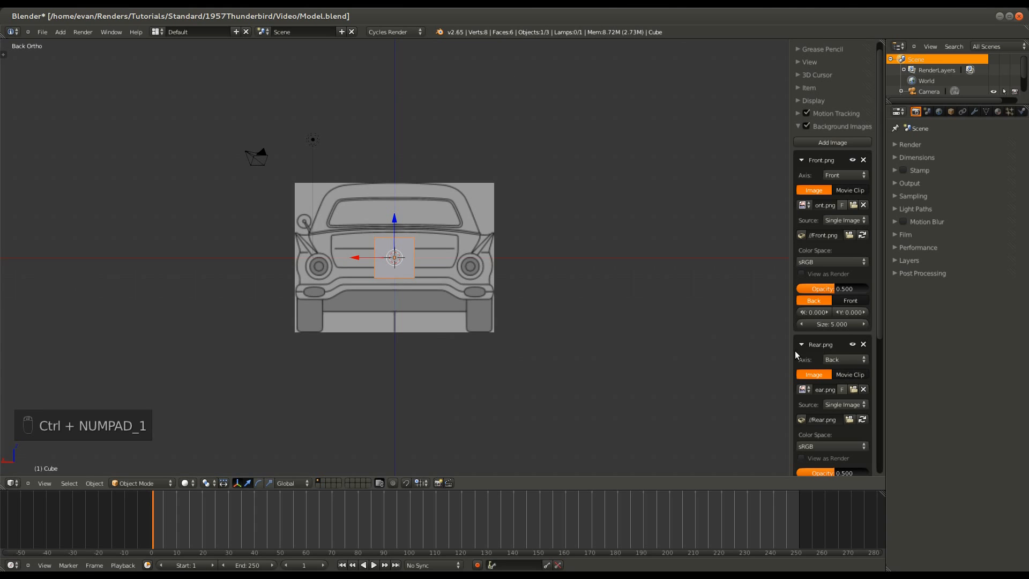
- Load Top.png from the Video folder into the Top slot and show the top view
scroll(819, 384, "down", 7)
scroll(819, 385, "down", 3)
left_click(838, 376)
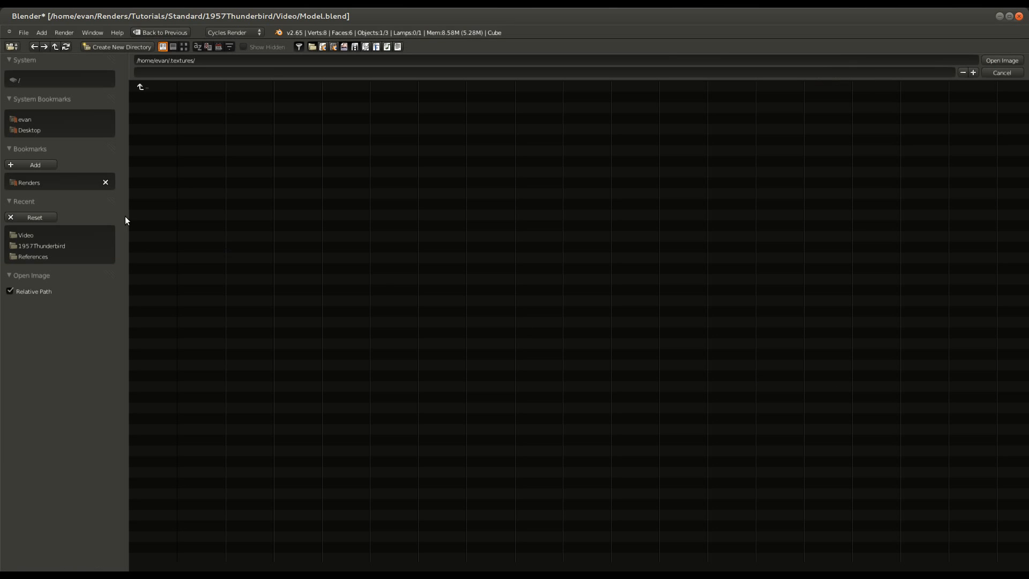
left_click(29, 234)
double_click(165, 141)
scroll(843, 369, "down", 4)
key("KP_7")
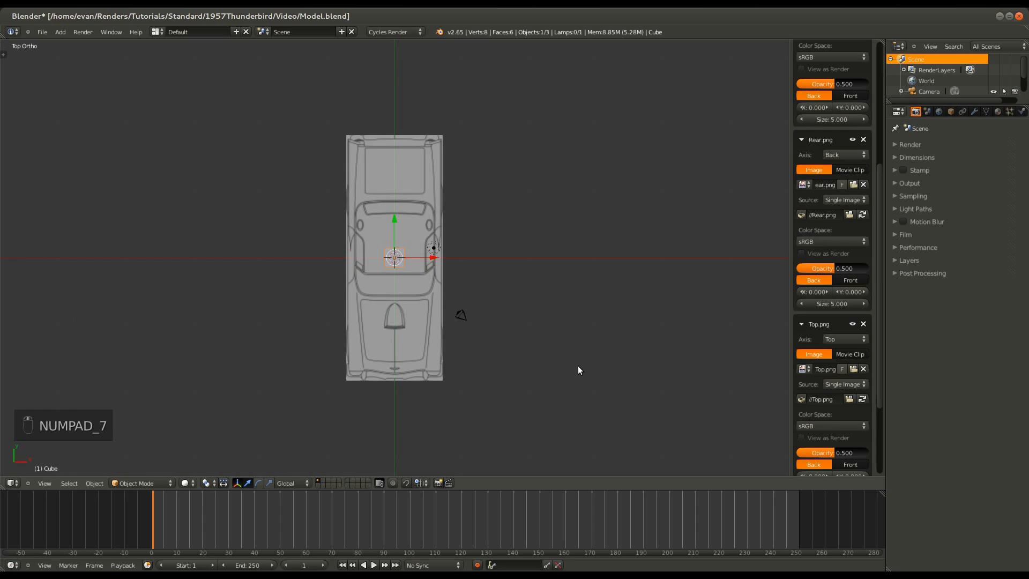
key("KP_1")
key("KP_7")
- Load Side.png from the Video folder into the Right slot and show the right view
scroll(851, 402, "down", 4)
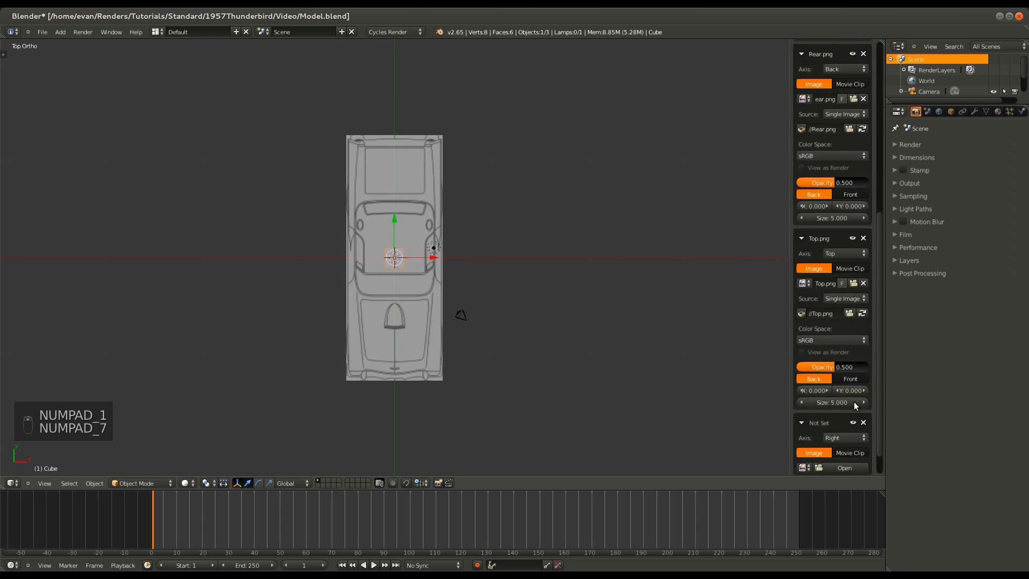
left_click(821, 437)
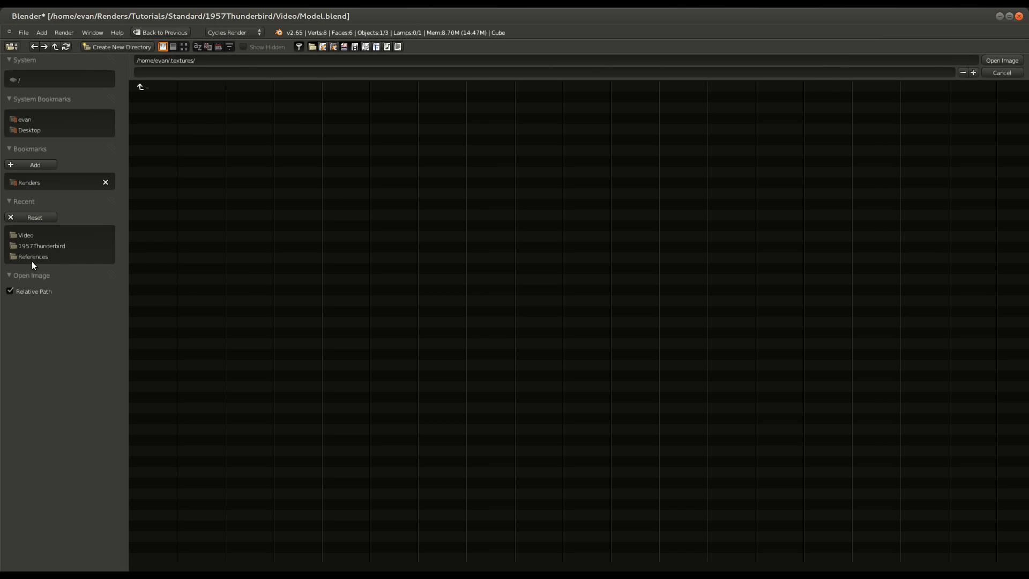
left_click(25, 235)
double_click(150, 127)
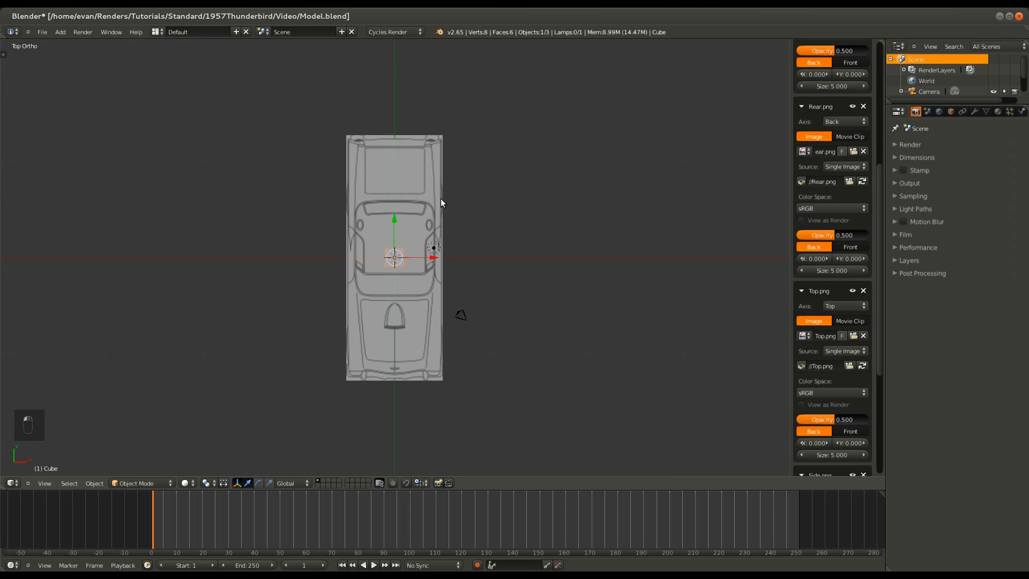
key("KP_3")
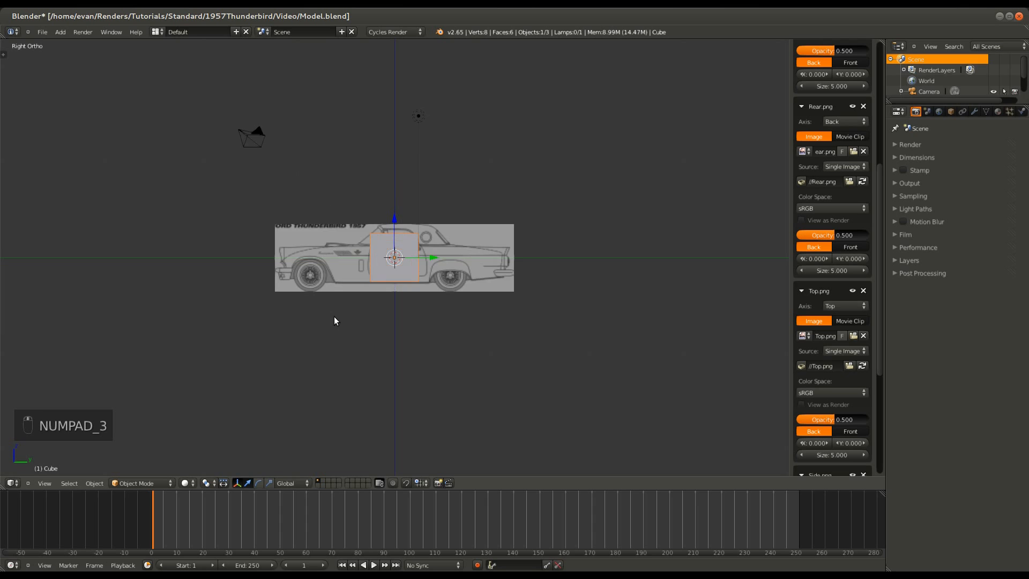
scroll(334, 316, "down", 4)
scroll(334, 317, "up", 3)
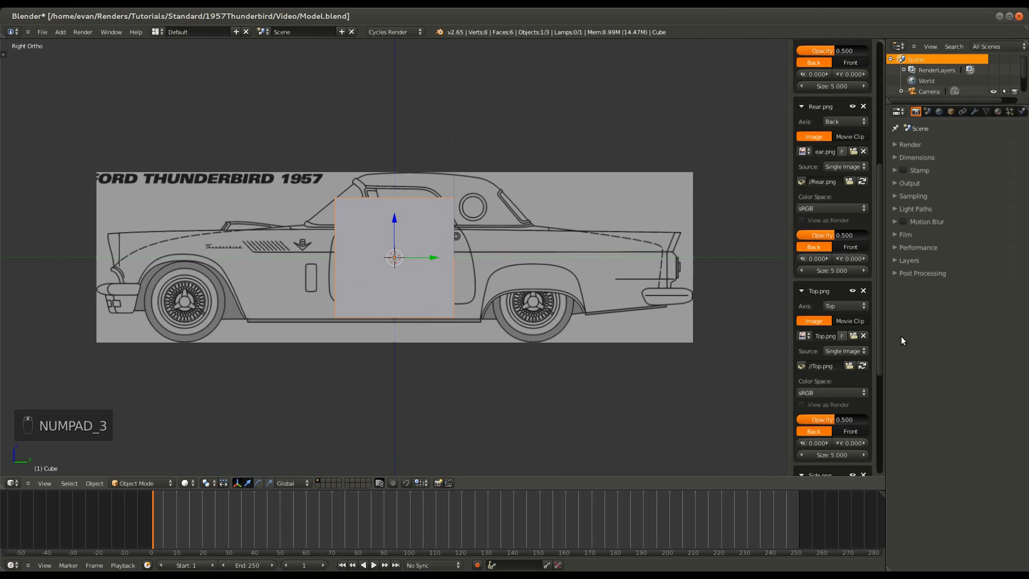
- Return to the front view and set the size of the Front.png and Rear.png background images to 1
scroll(809, 394, "up", 10)
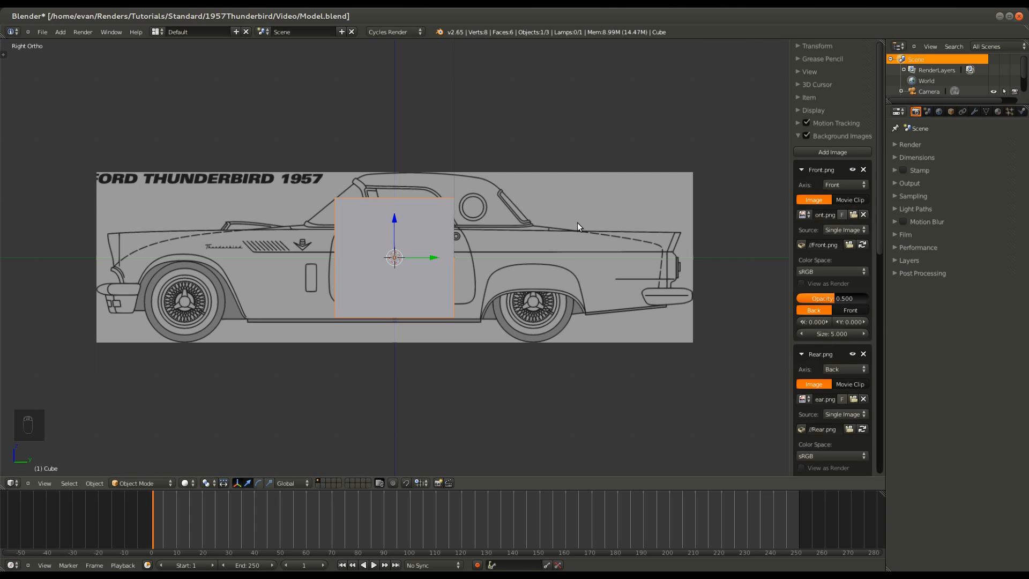
key("KP_1")
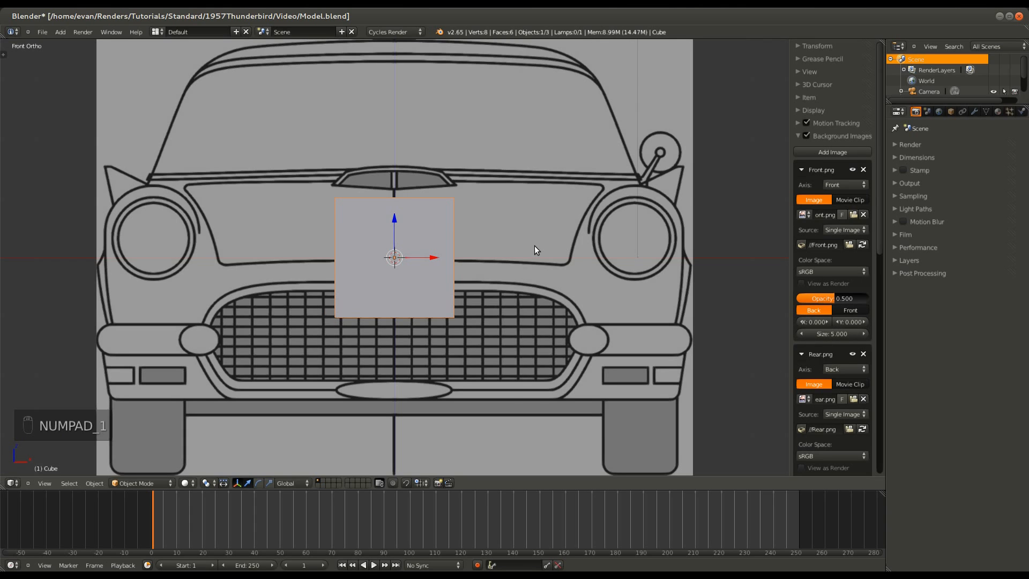
scroll(535, 246, "down", 4)
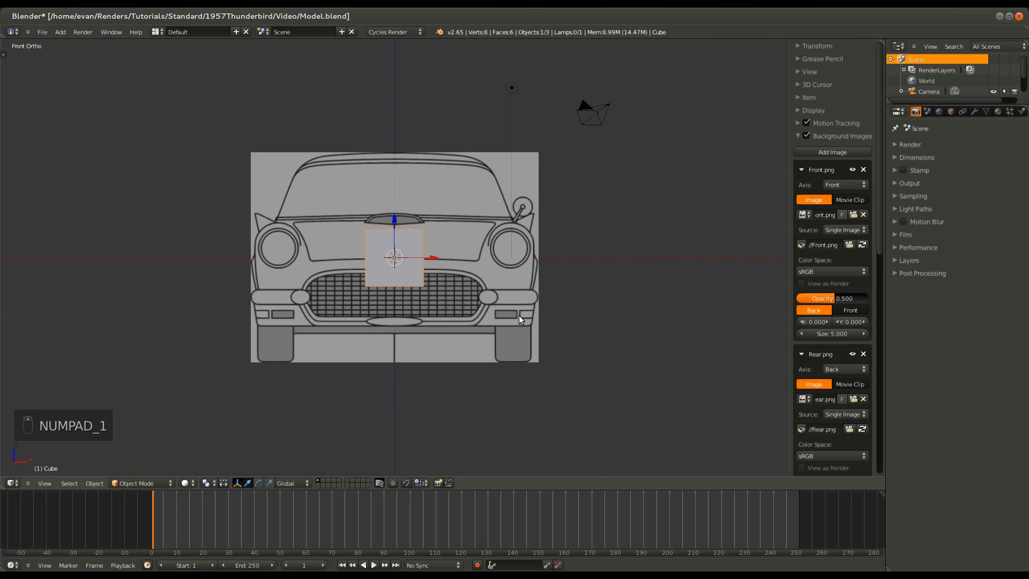
left_click(834, 334)
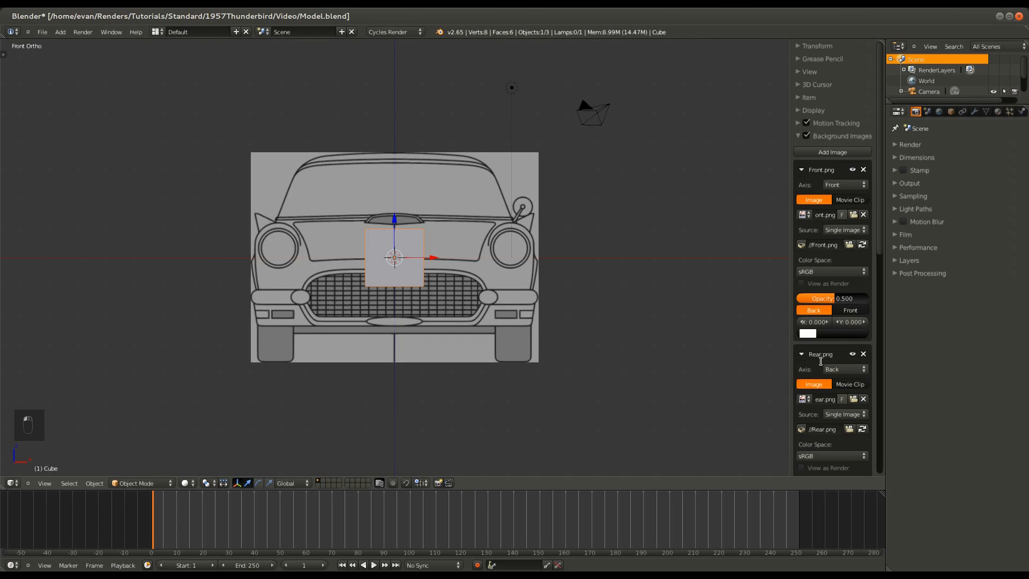
type("1")
key("Return")
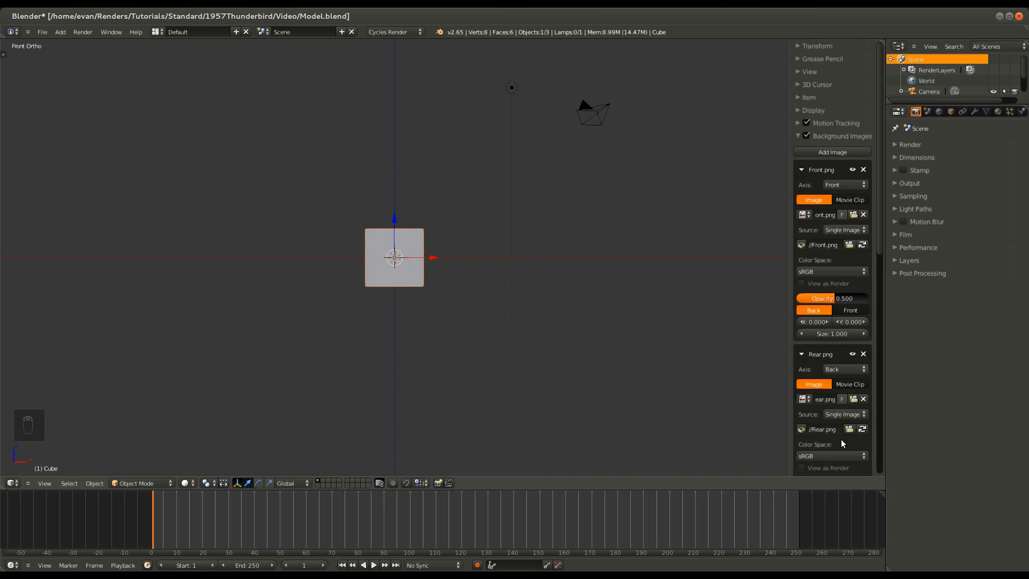
scroll(840, 439, "down", 5)
left_click(834, 410)
type("1")
key("Return")
- Set the size of the Top.png and Side.png background images to 1
scroll(834, 409, "down", 8)
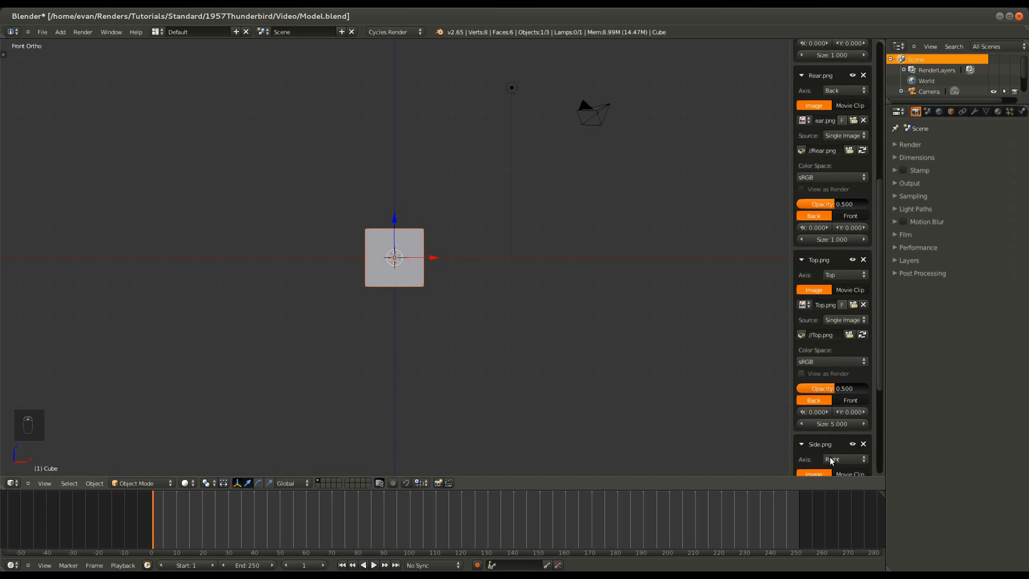
left_click(831, 424)
type("1")
key("Return")
scroll(829, 423, "down", 3)
scroll(830, 423, "down", 5)
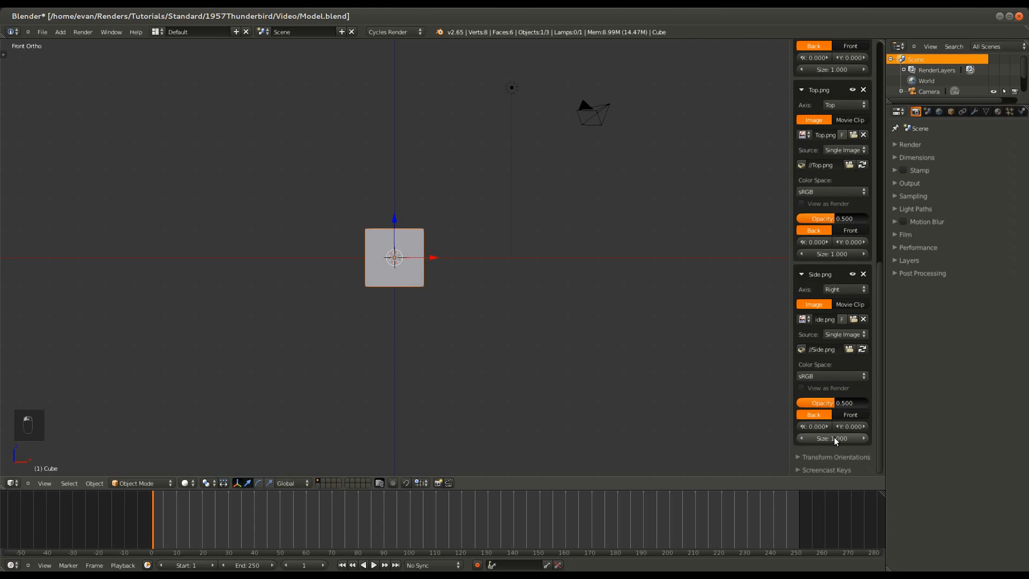
- Display the scene in wireframe and collapse the Rear.png background image settings
key("z")
scroll(243, 254, "up", 8)
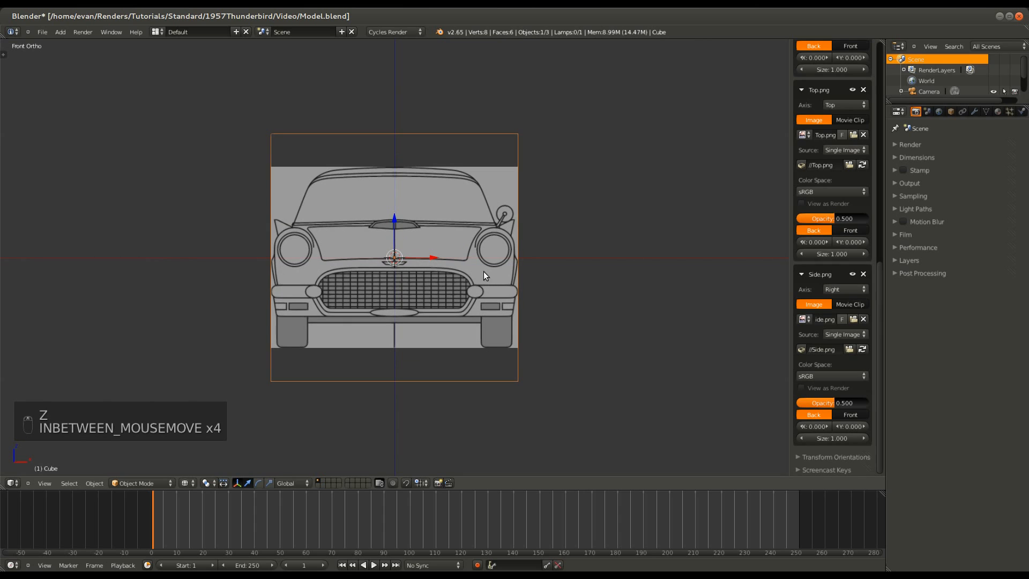
scroll(810, 389, "up", 20)
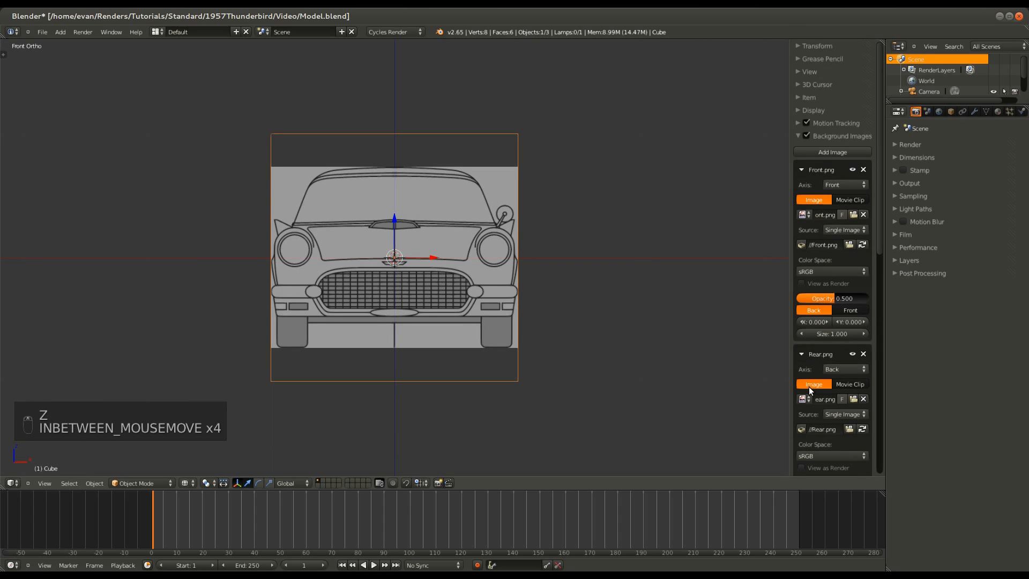
left_click(809, 357)
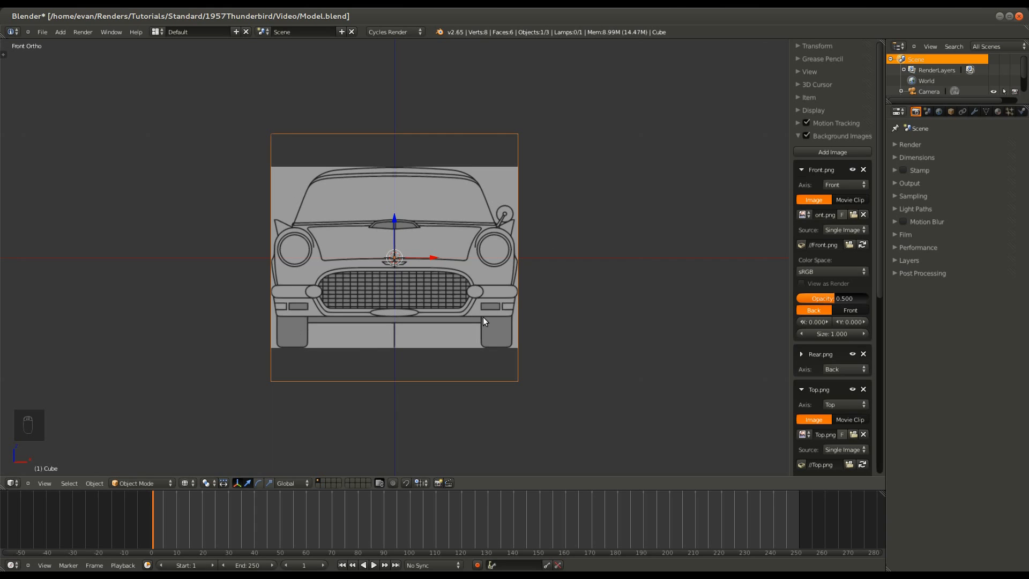
- Raise Front.png to a Y offset of 0.992 so the tires rest on the horizontal axis line
left_click_drag(844, 322, 854, 325)
scroll(503, 252, "up", 6)
scroll(502, 252, "up", 12, "ctrl")
scroll(503, 252, "up", 3)
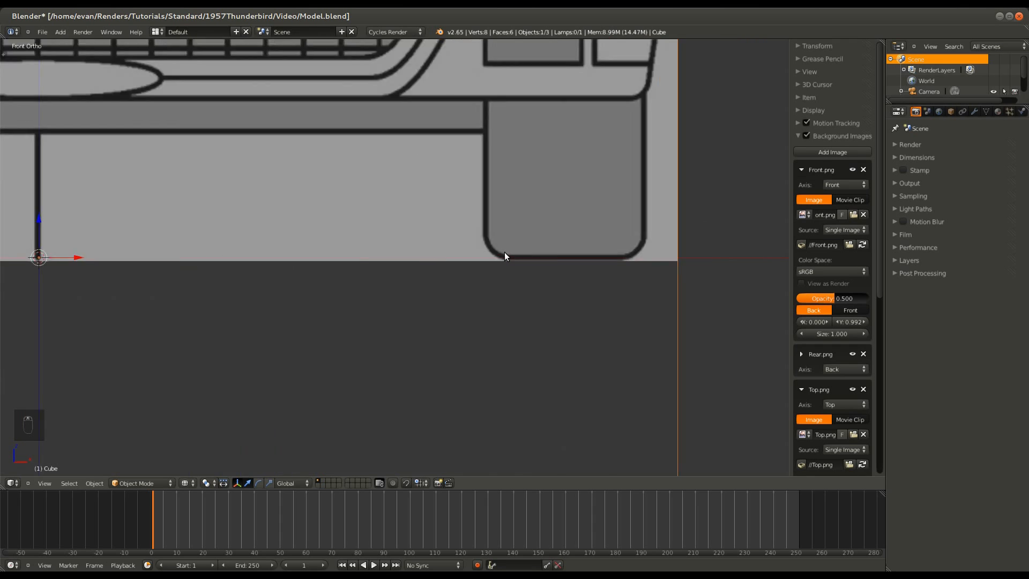
scroll(503, 252, "up", 3)
scroll(619, 275, "up", 6, "ctrl")
scroll(418, 344, "down", 7, "ctrl")
scroll(419, 343, "down", 6)
scroll(419, 343, "down", 8, "ctrl")
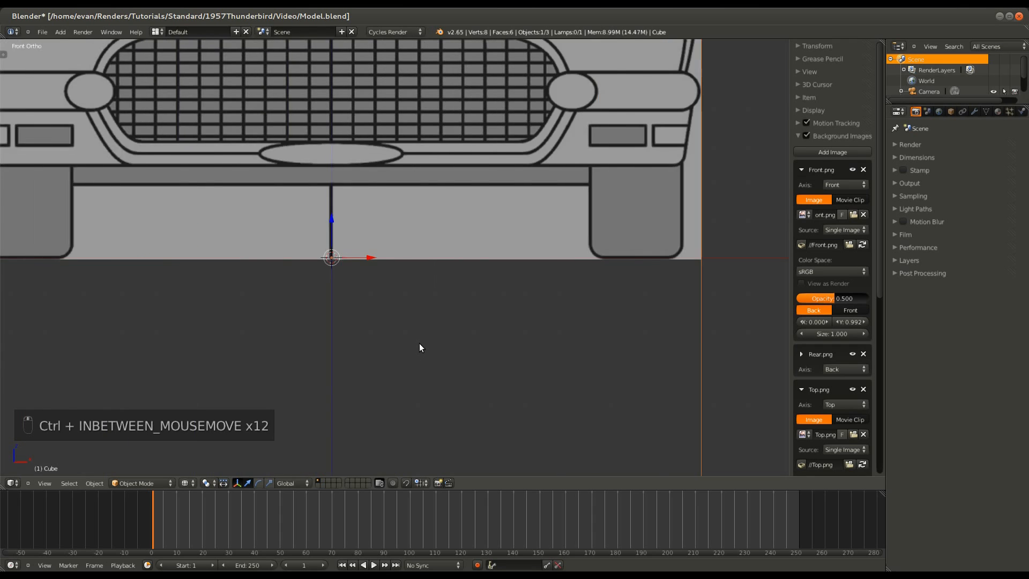
scroll(419, 342, "down", 6, "ctrl")
- Try an X offset of 0.002 for Front.png to centre the car's middle line on the vertical axis
scroll(418, 339, "up", 6, "shift")
scroll(487, 394, "up", 7)
scroll(488, 394, "up", 7, "ctrl")
scroll(487, 394, "down", 7, "shift")
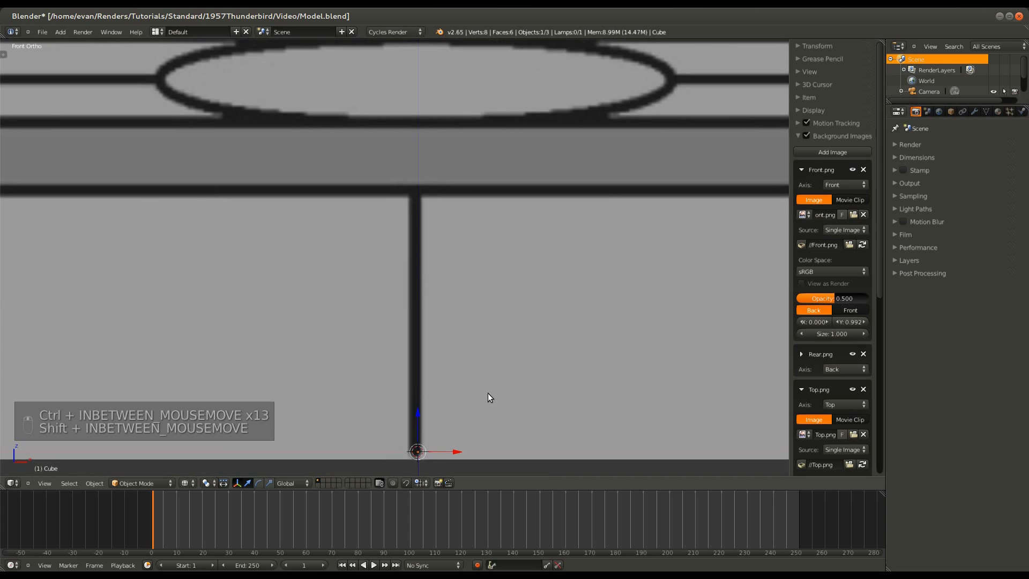
scroll(488, 392, "down", 1, "ctrl")
scroll(487, 393, "down", 9, "shift")
scroll(479, 372, "up", 5)
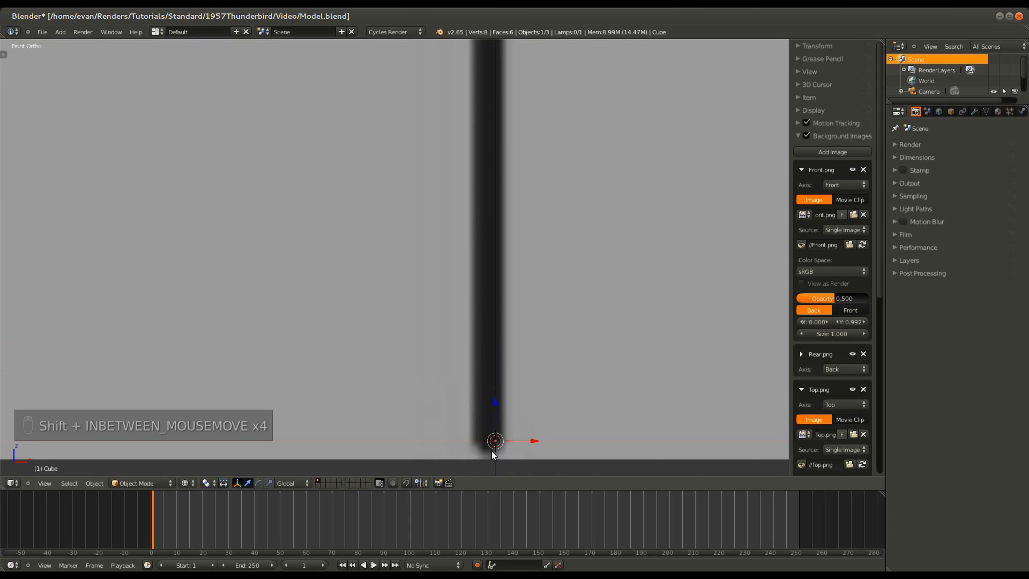
scroll(533, 432, "down", 3, "shift")
scroll(474, 415, "up", 7, "ctrl")
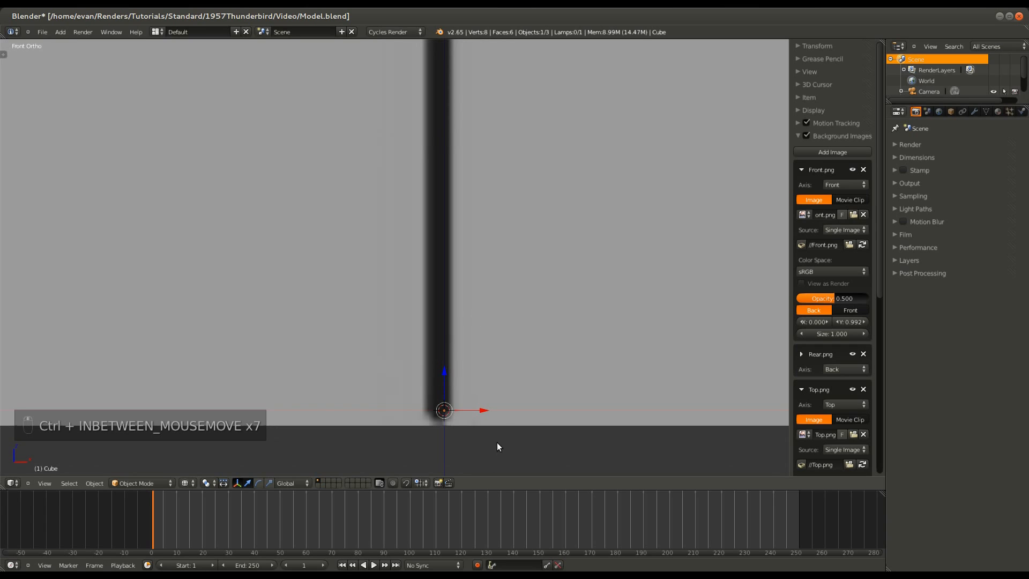
left_click_drag(812, 321, 816, 323)
left_click(815, 324)
type("0.002")
key("Return")
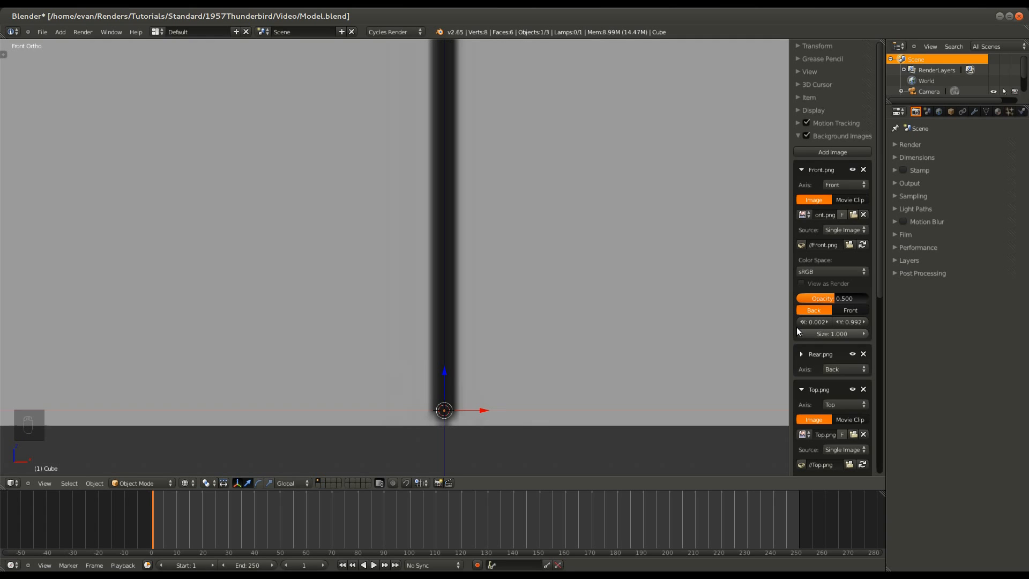
- Fine-tune the X offset of Front.png to 0.0016 so its middle line sits on the vertical axis
left_click(815, 322)
type("0.0015")
key("Return")
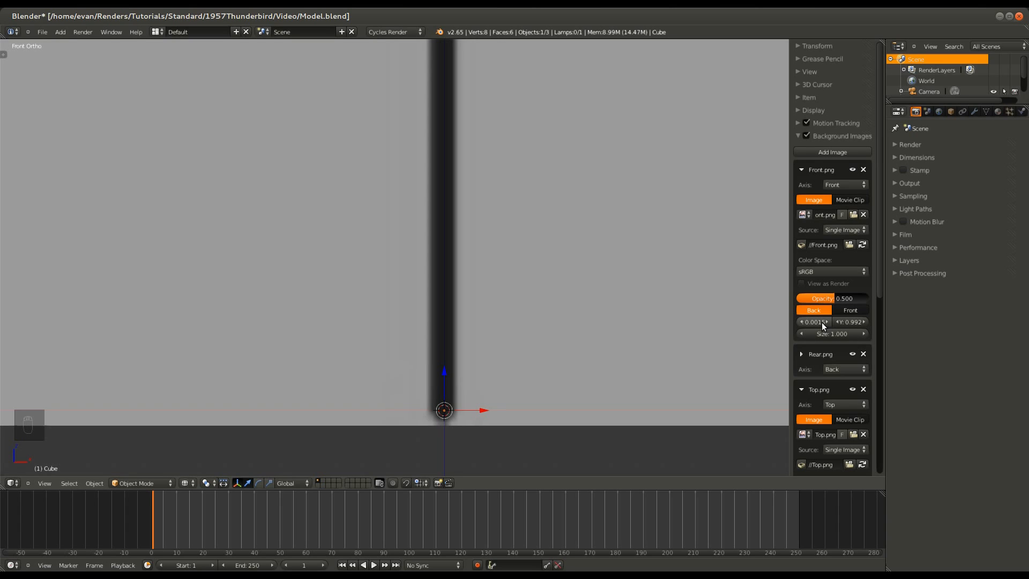
left_click(818, 323)
type("0.001")
scroll(506, 421, "down", 5)
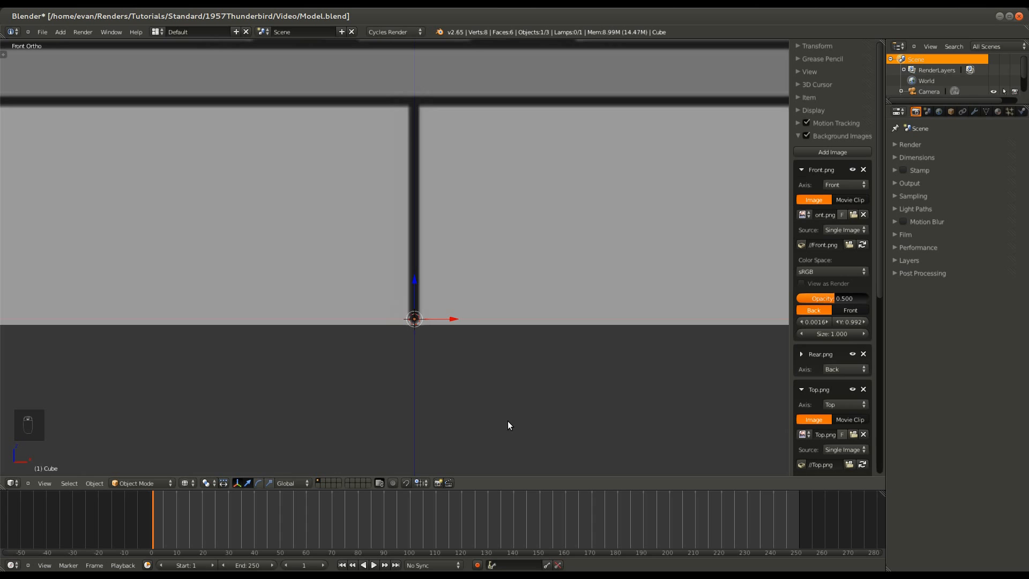
scroll(508, 421, "down", 4)
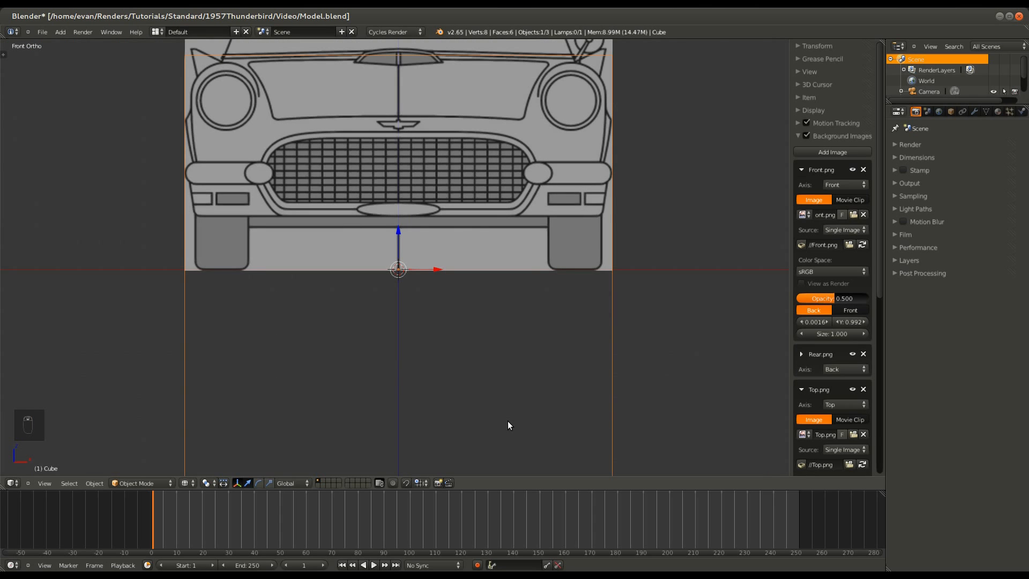
- Save Model.blend with the aligned Front.png background image
scroll(507, 421, "up", 3)
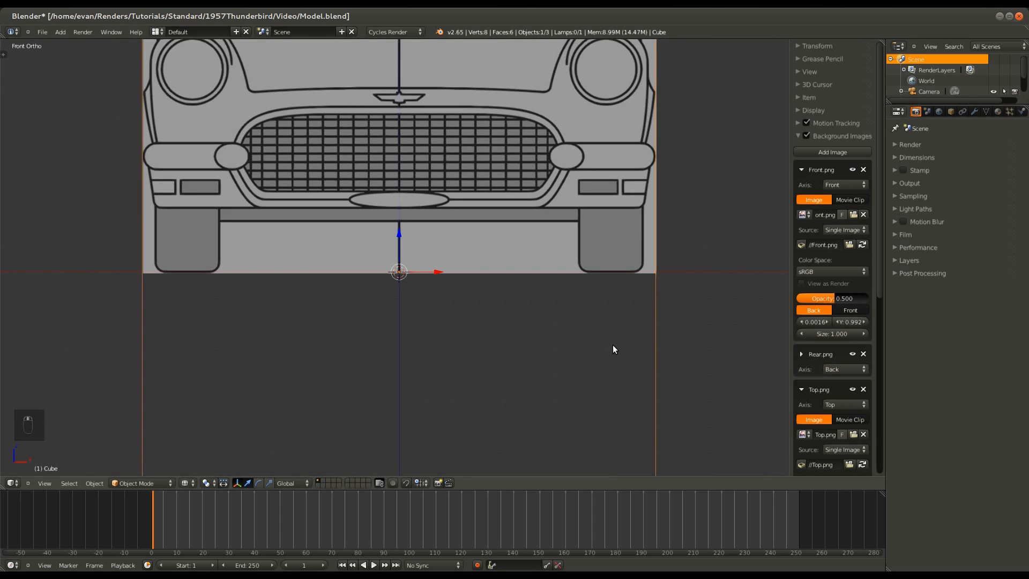
scroll(612, 345, "down", 2)
middle_click_drag(613, 345, 570, 431, "shift")
key("ctrl+s")
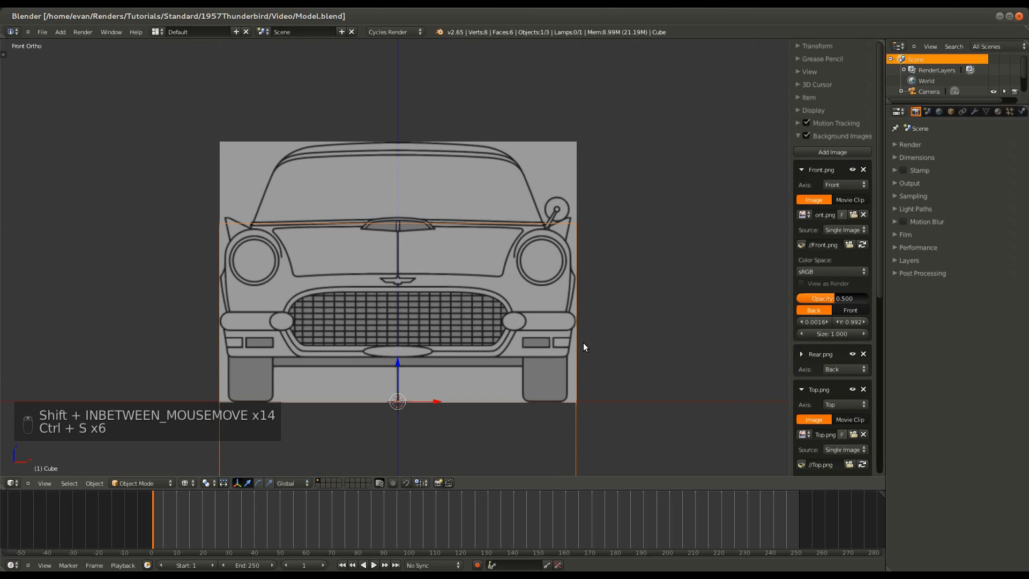
- Place the 3D cursor on the fin tip beside the side mirror in the front view as a height reference
scroll(584, 347, "down", 3, "ctrl")
scroll(584, 347, "up", 3, "ctrl")
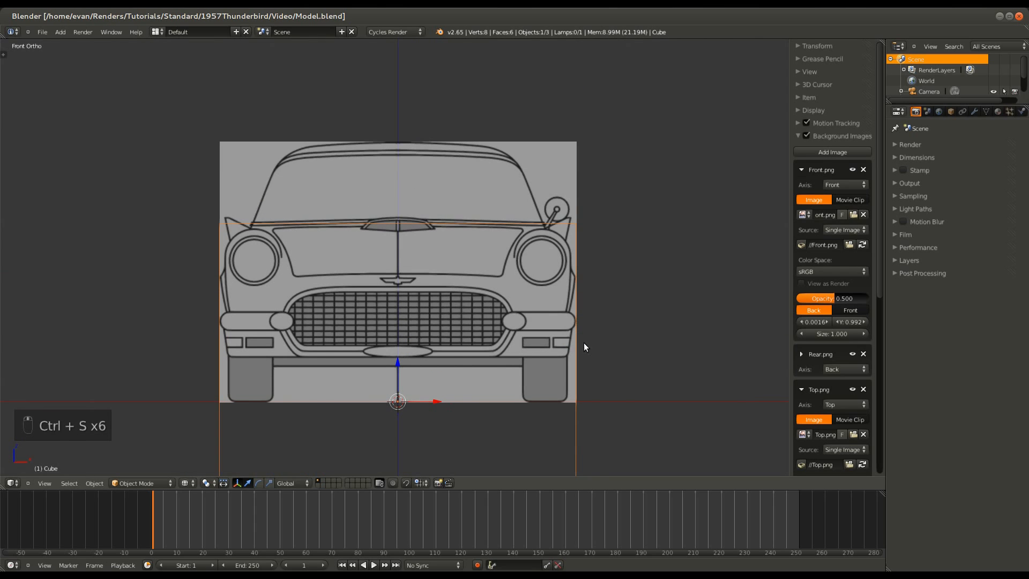
scroll(584, 347, "down", 4, "shift")
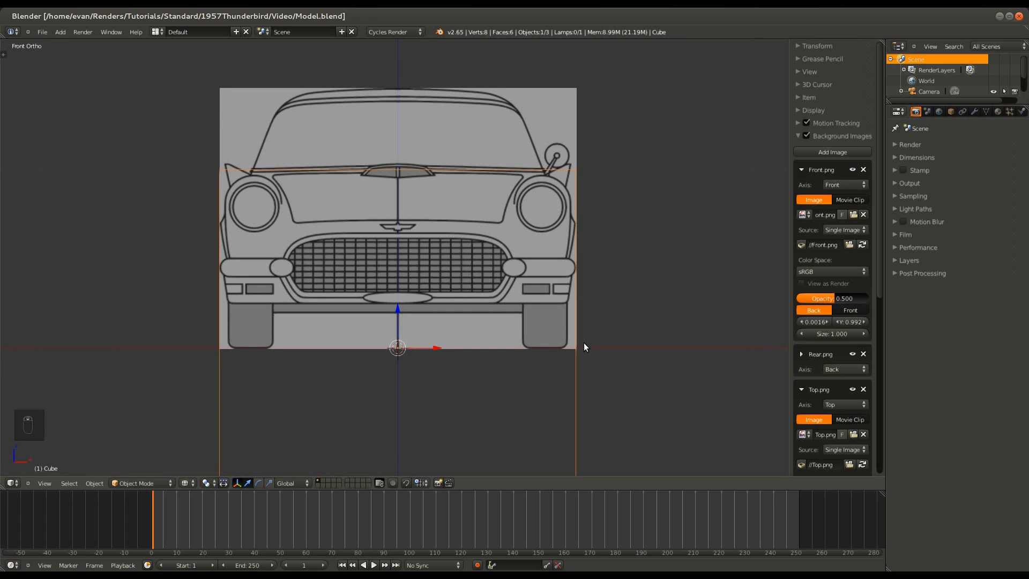
key("KP_3")
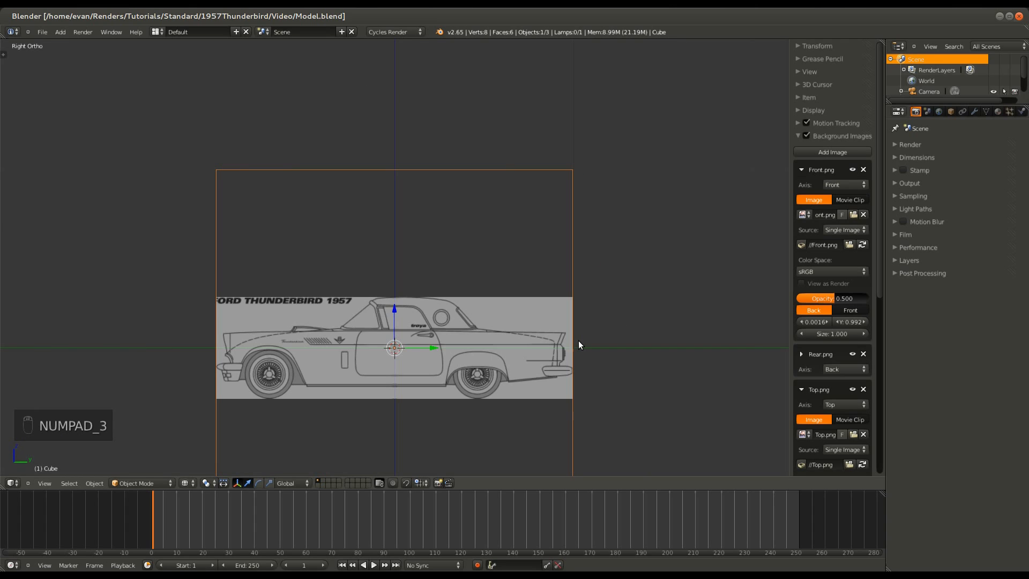
key("KP_1")
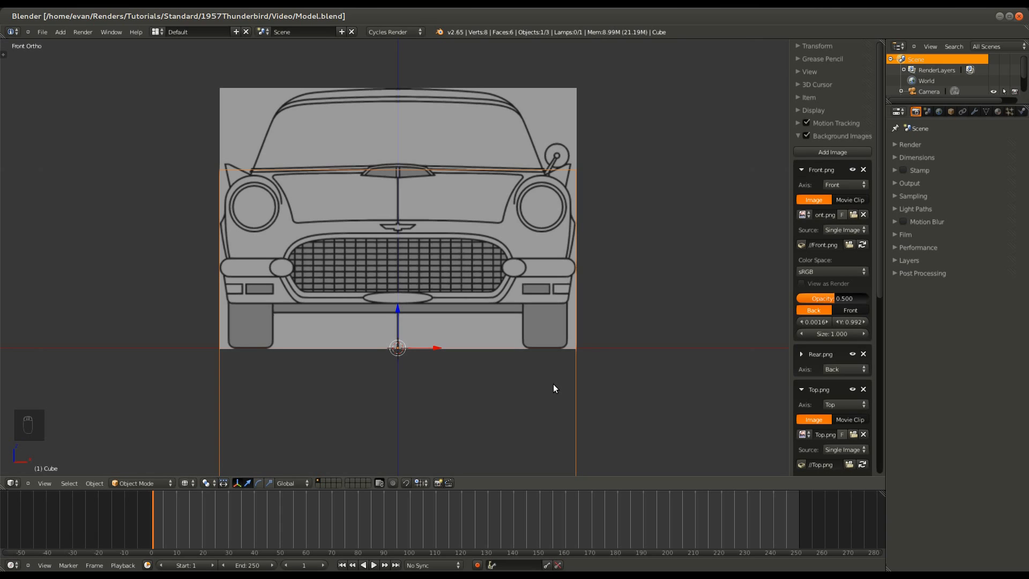
left_click(570, 162)
- Switch to the back view, expand the Rear.png background settings and collapse those of Top.png and Side.png
key("ctrl+KP_1")
scroll(809, 334, "down", 5)
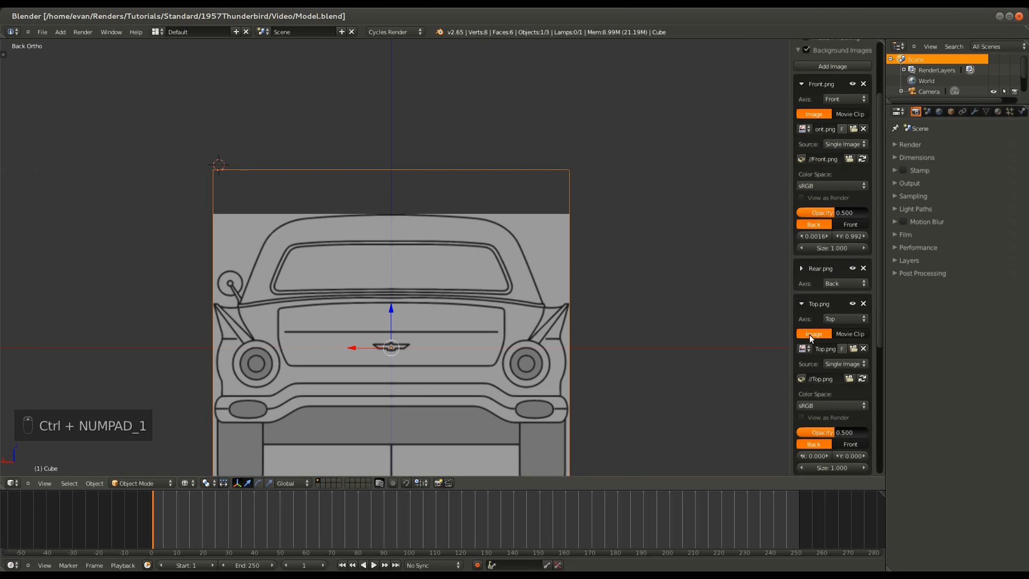
left_click(802, 247)
left_click(801, 426)
scroll(804, 448, "down", 3)
scroll(804, 448, "down", 2)
left_click(802, 359)
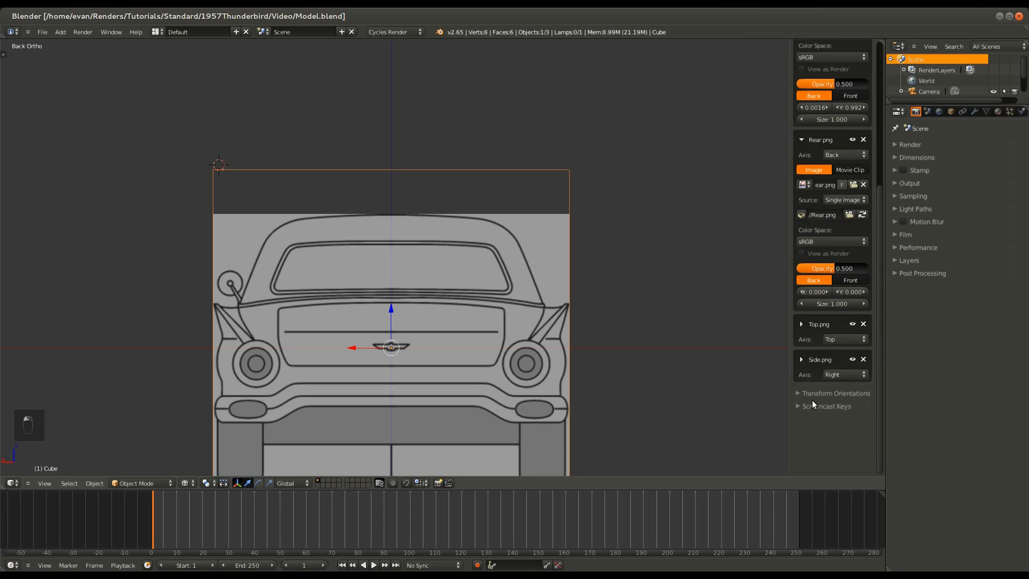
- Raise Rear.png to a Y offset of 0.992 so the tires rest on the horizontal axis line
scroll(813, 400, "up", 4)
left_click_drag(853, 378, 857, 378, "shift")
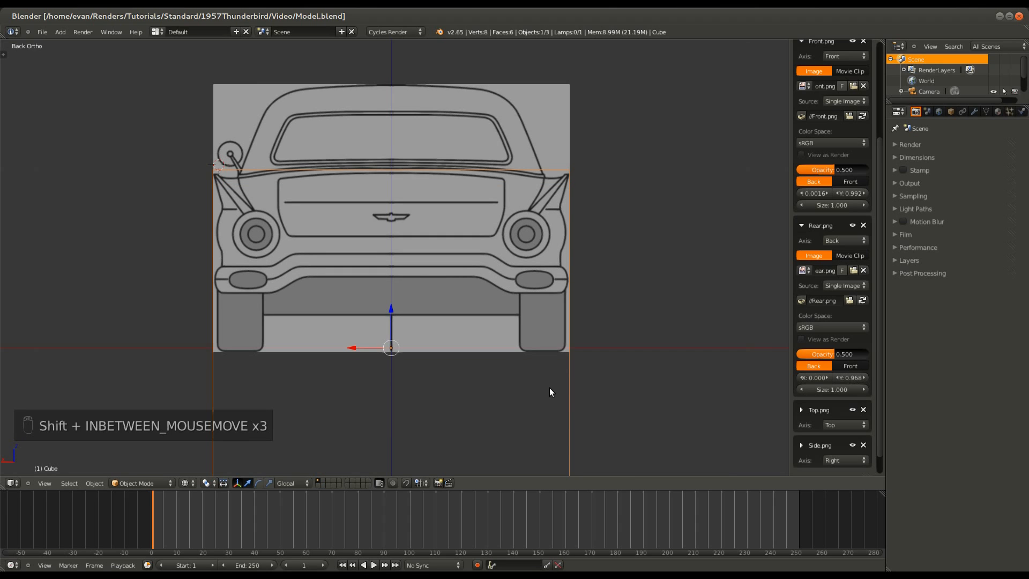
scroll(548, 388, "up", 3)
scroll(548, 388, "up", 2, "ctrl")
scroll(548, 387, "down", 5, "shift")
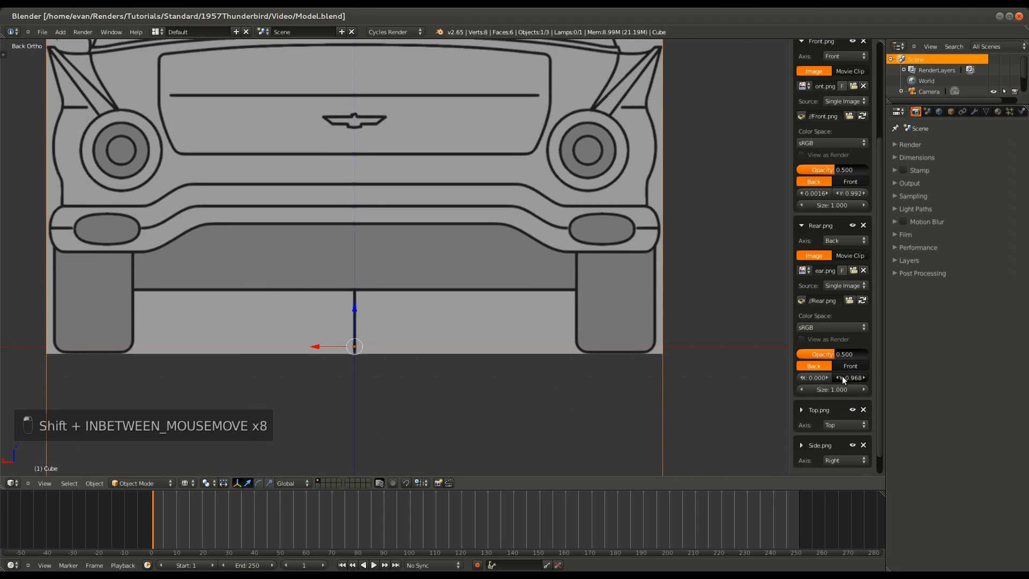
left_click_drag(842, 377, 845, 377, "shift")
- Examine up close how the tire bottoms and middle line of Rear.png sit on the axis lines
scroll(615, 400, "up", 6, "ctrl")
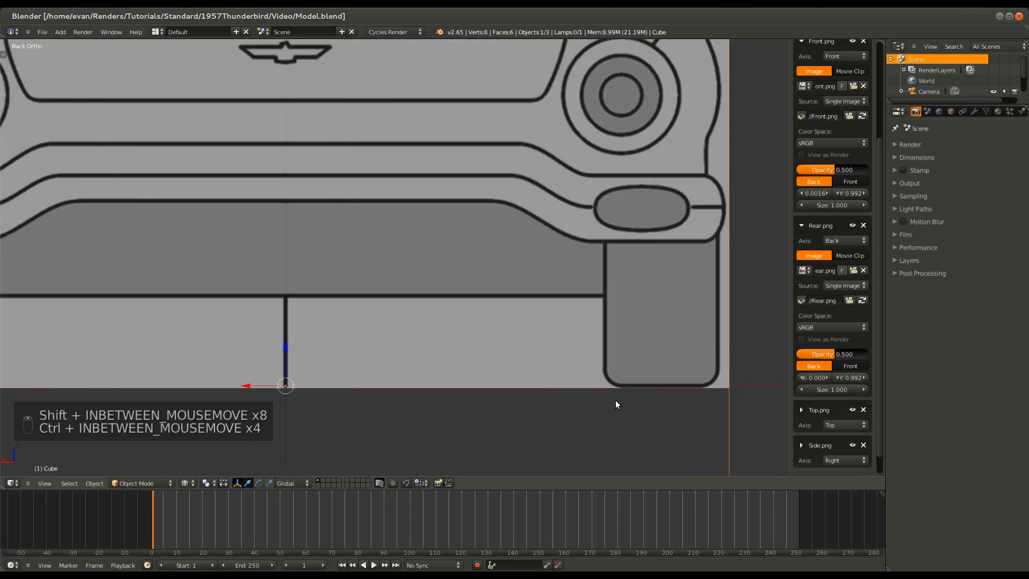
scroll(615, 399, "down", 3)
scroll(615, 399, "up", 7, "ctrl")
scroll(615, 400, "down", 5, "shift")
scroll(563, 347, "up", 6)
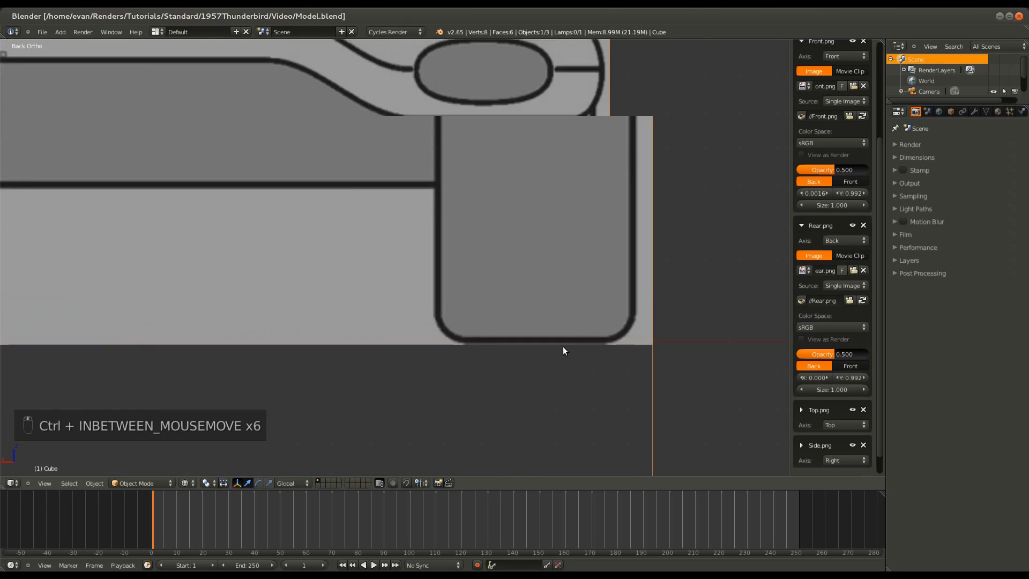
scroll(562, 346, "up", 6, "ctrl")
scroll(497, 379, "down", 5)
scroll(497, 379, "down", 4, "ctrl")
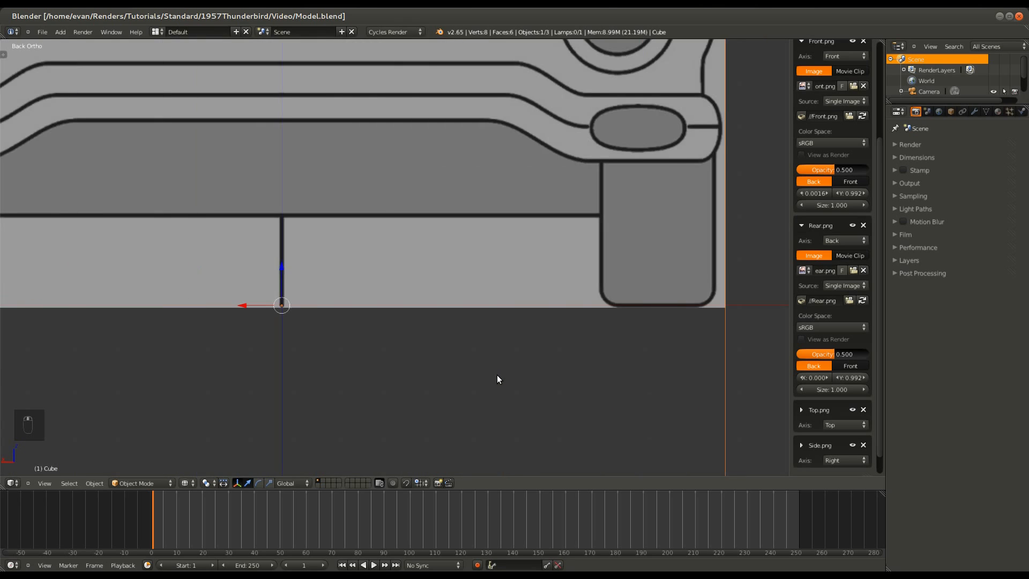
- Compare the fin tip's position against the 3D cursor in the rear and front views
scroll(497, 378, "down", 5)
scroll(497, 379, "down", 2, "ctrl")
scroll(496, 375, "up", 3)
scroll(496, 374, "down", 5, "shift")
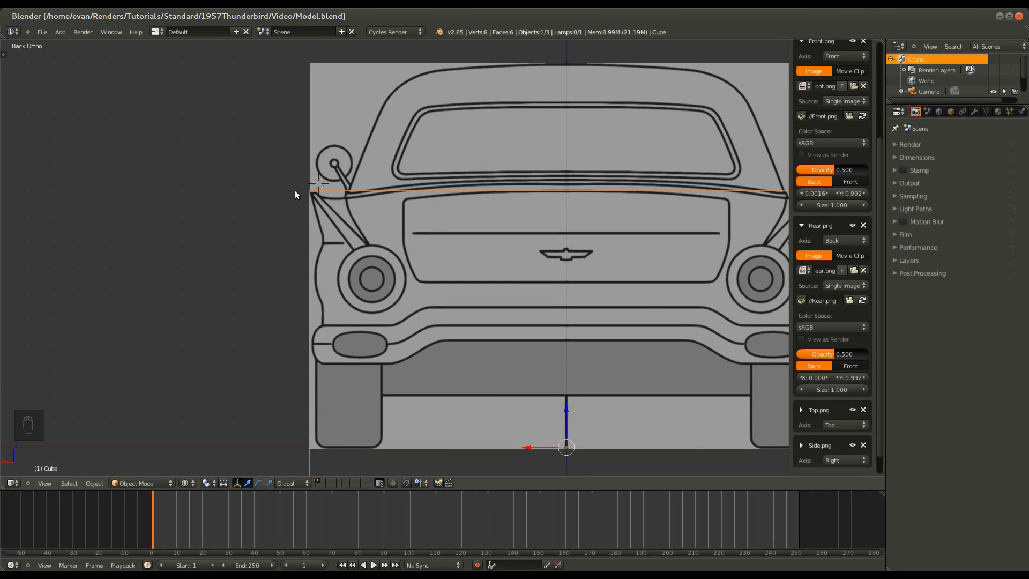
scroll(650, 290, "down", 1)
scroll(645, 284, "down", 3, "ctrl")
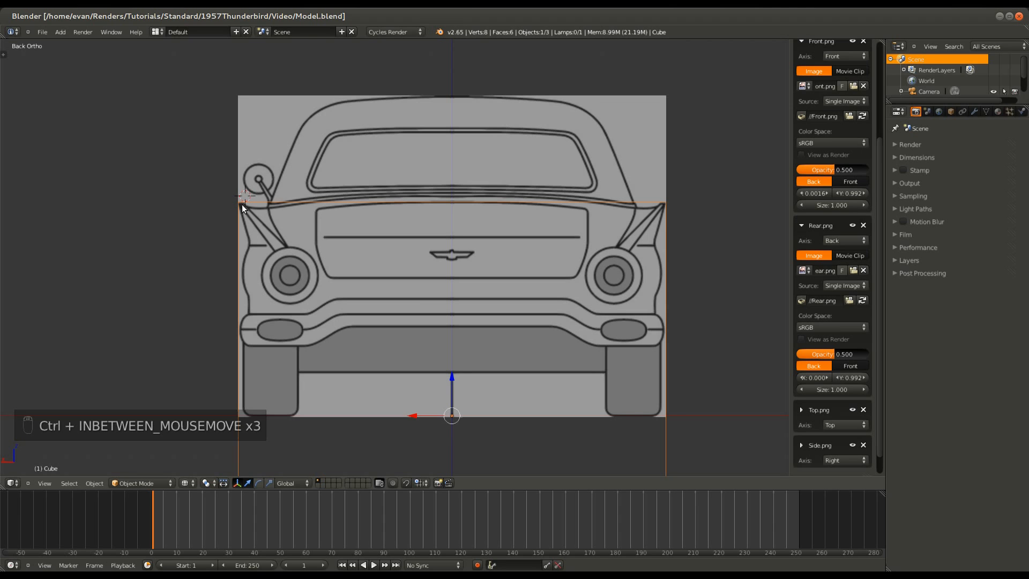
key("KP_1")
scroll(482, 263, "up", 8)
scroll(567, 162, "down", 4, "ctrl")
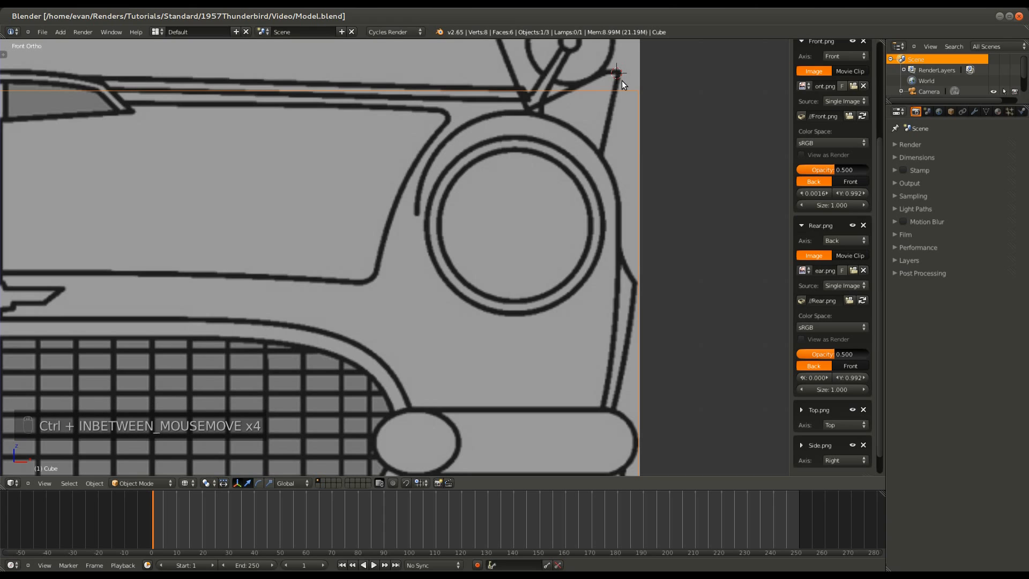
key("ctrl+KP_1")
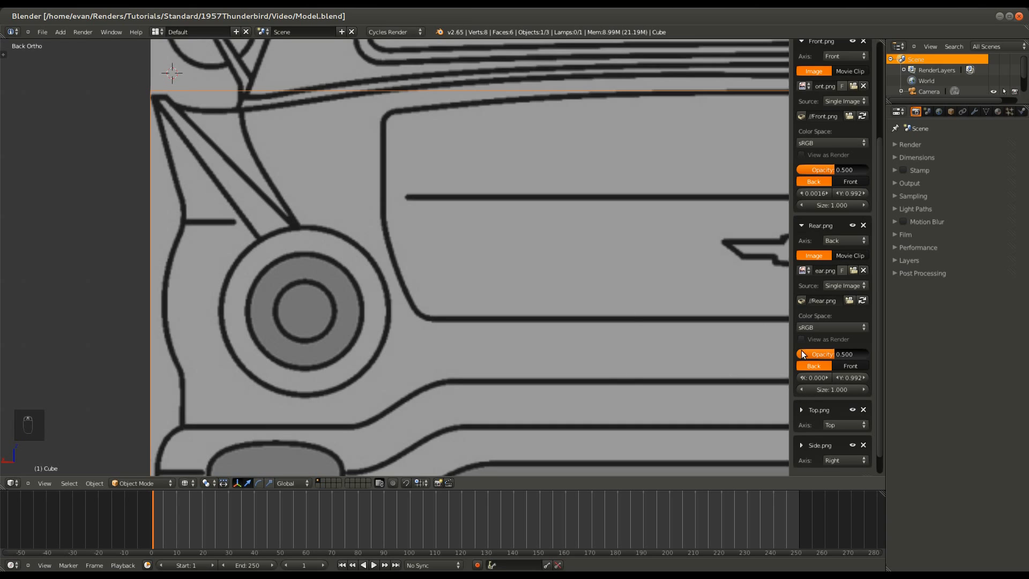
- Scale Rear.png to a size of 1.024 and set its Y offset to 1.016, keeping the tires on the axis line
scroll(586, 358, "down", 5)
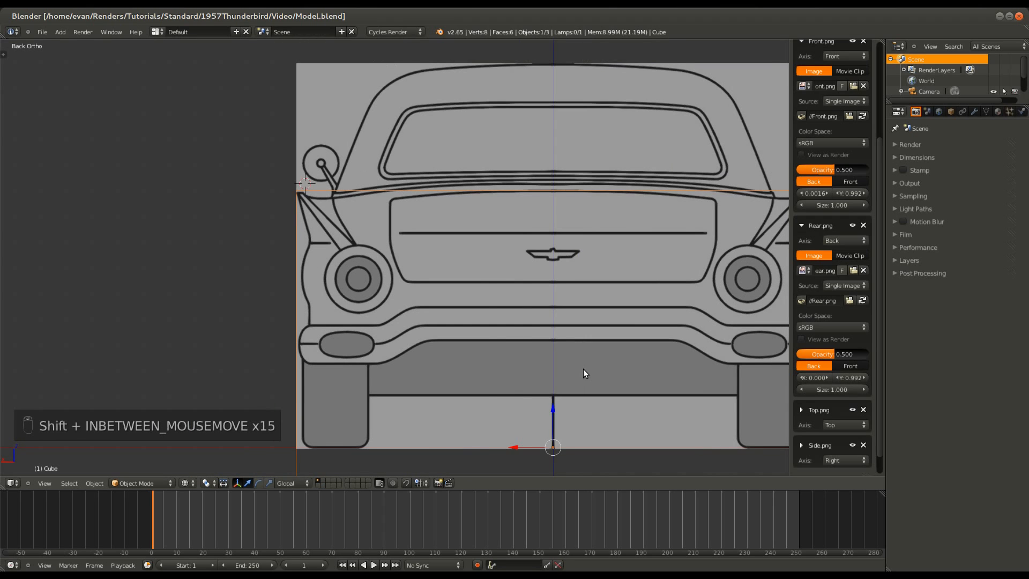
scroll(589, 368, "up", 2, "ctrl")
scroll(645, 361, "down", 2, "shift")
left_click_drag(849, 377, 828, 390)
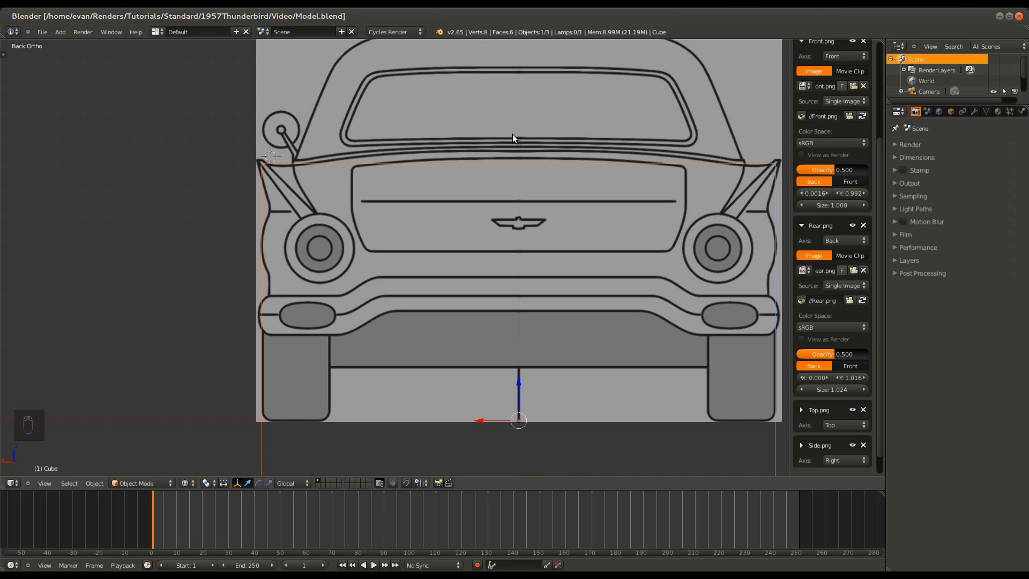
- Delete the reference cube and compare the front and rear background images
key("Delete")
left_click(590, 247)
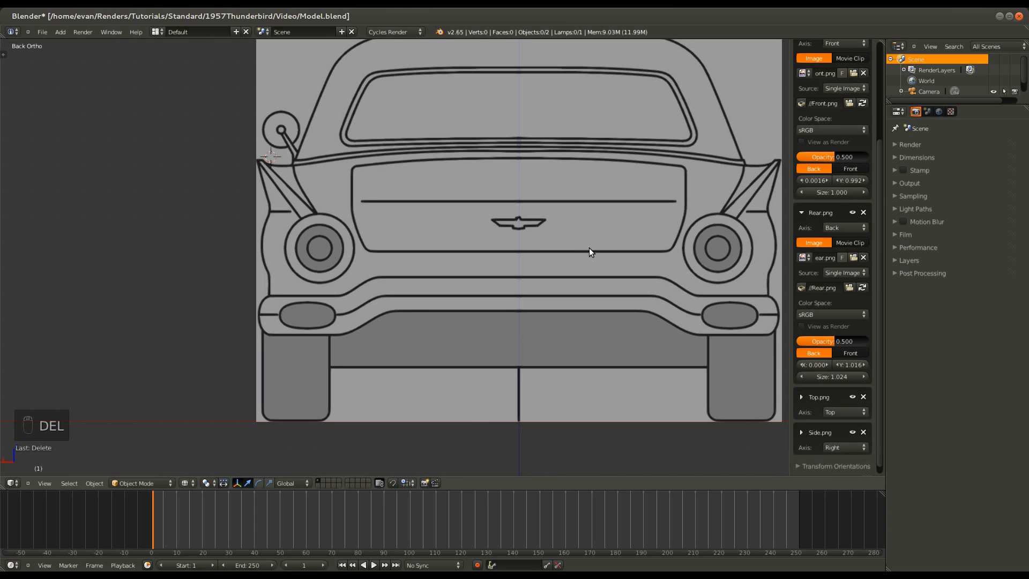
key("KP_1")
key("KP_3")
key("ctrl+KP_1")
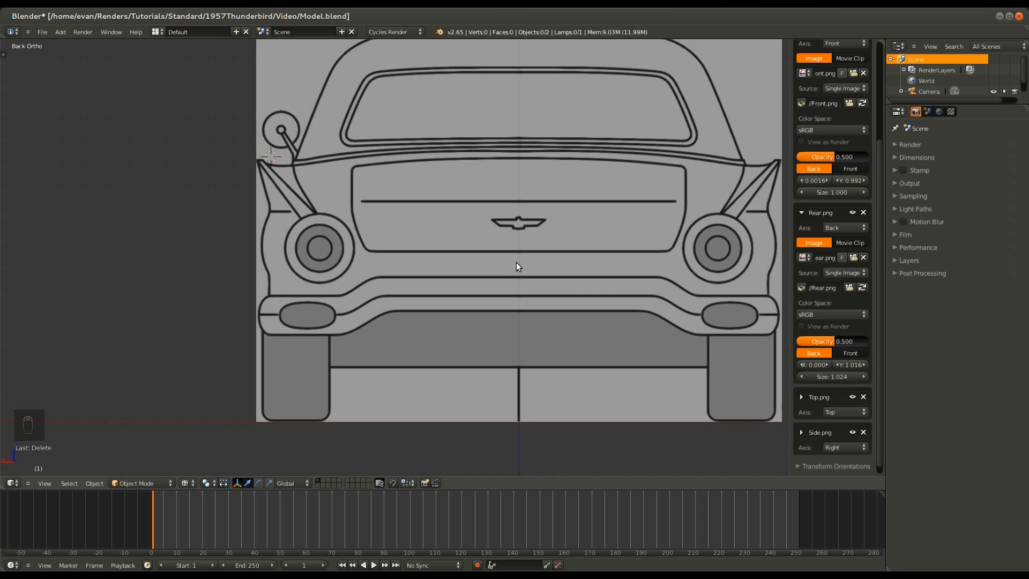
key("KP_1")
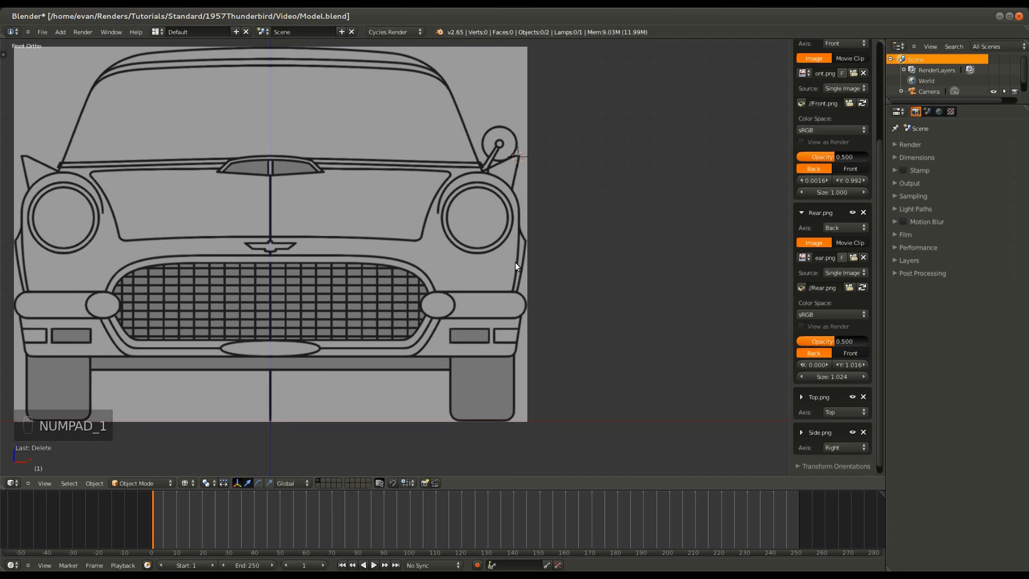
- Expand the Side.png settings in the right view and raise it to a Y offset of 0.961 so the tires rest on the axis line
scroll(516, 262, "down", 2)
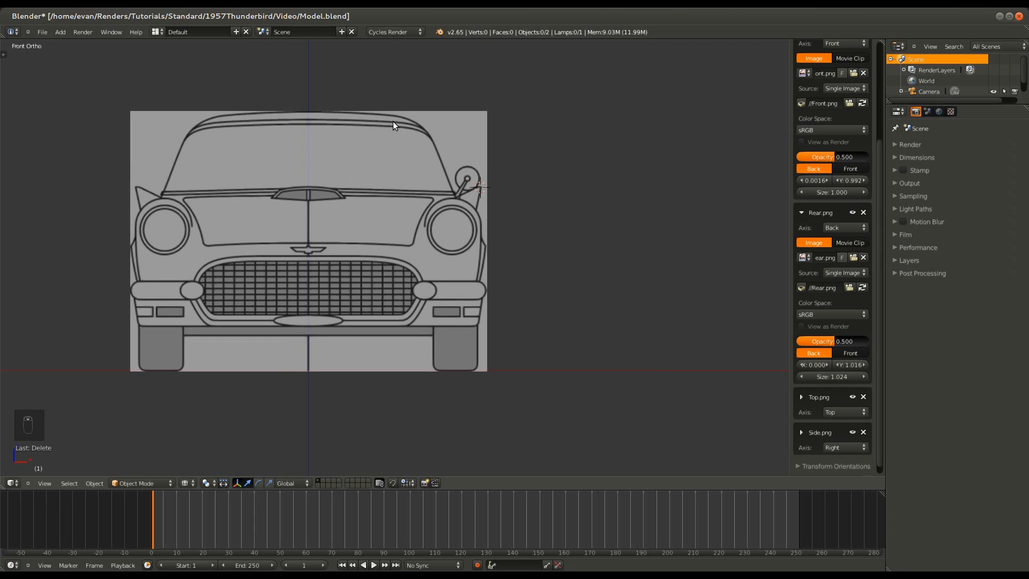
key("KP_3")
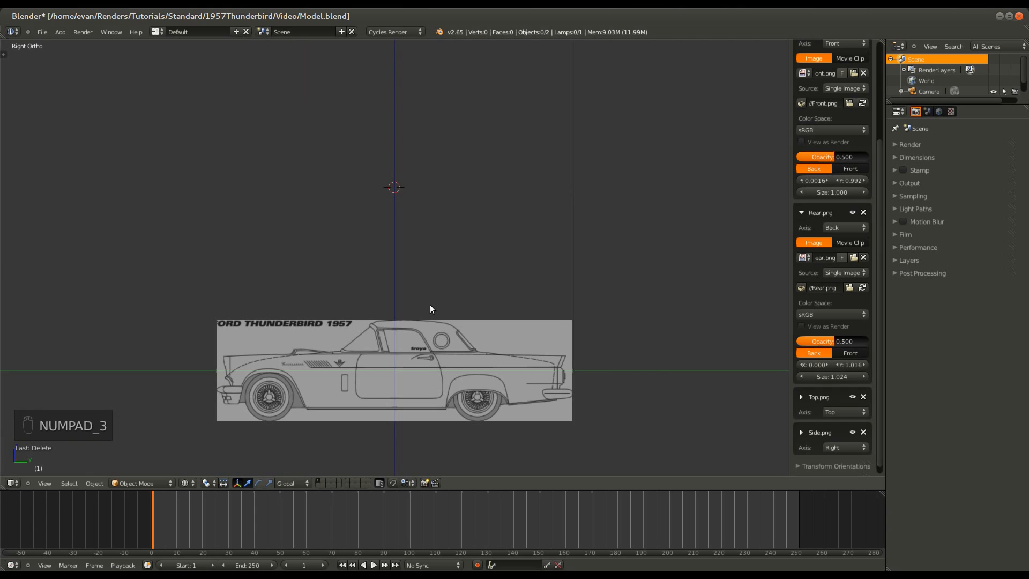
scroll(571, 285, "down", 3, "shift")
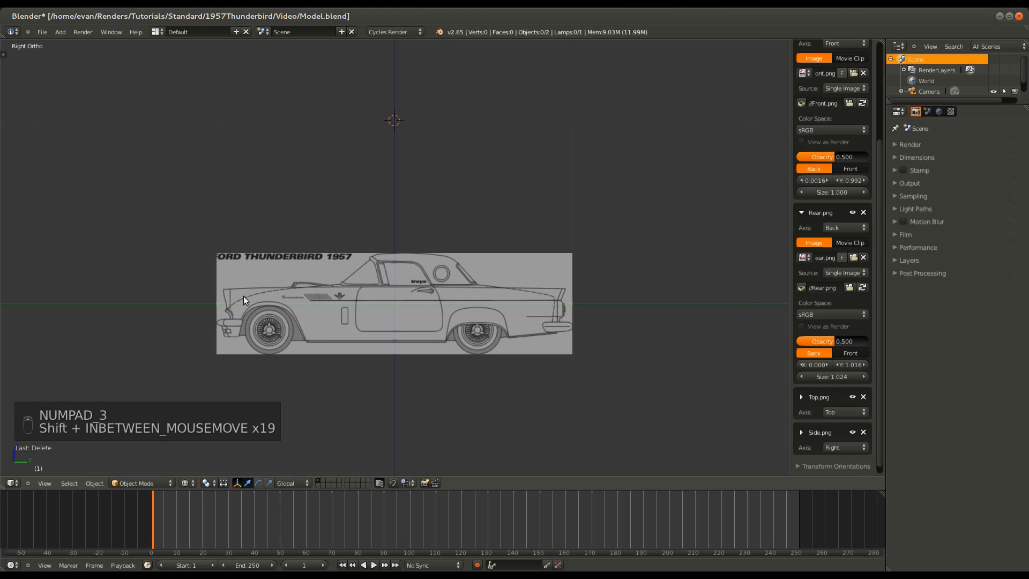
left_click(804, 432)
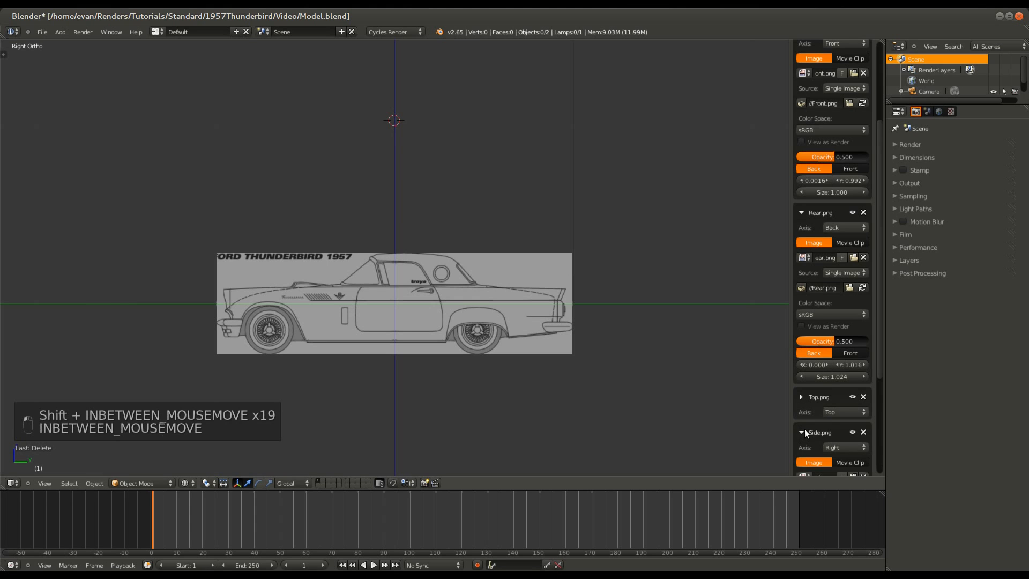
scroll(807, 432, "down", 5)
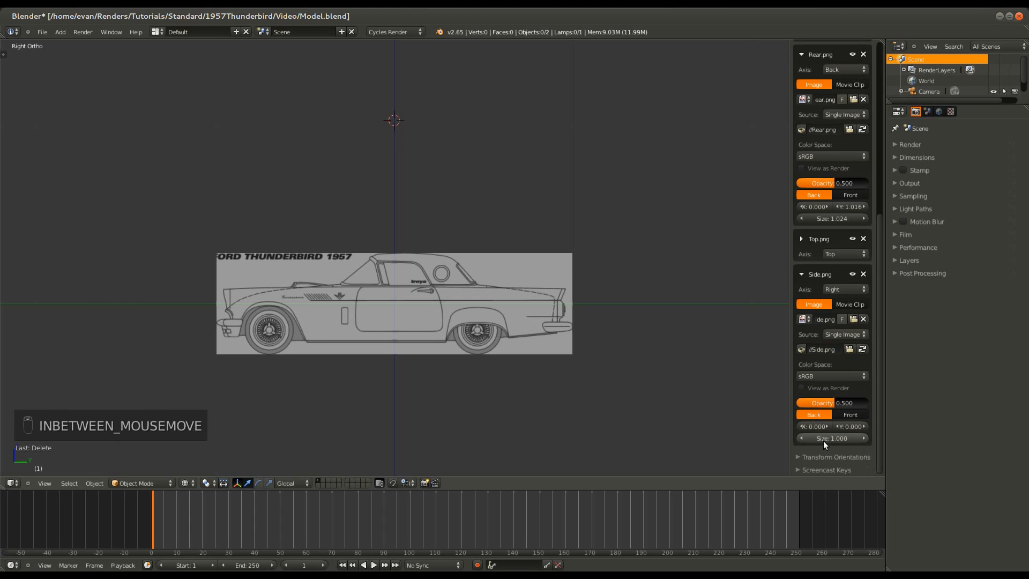
mouse_move(846, 426)
left_mouse_down("shift")
mouse_move(866, 427)
mouse_move(855, 428)
left_mouse_up("shift")
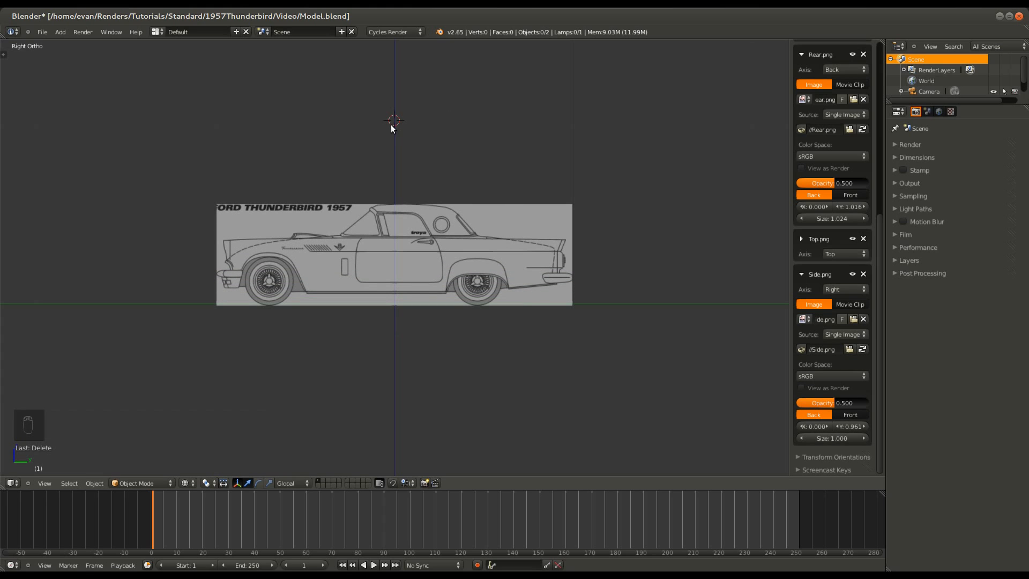
- Scale Side.png to a size of 2.684 with a Y offset of 2.681 so it matches the front view's height
key("KP_1")
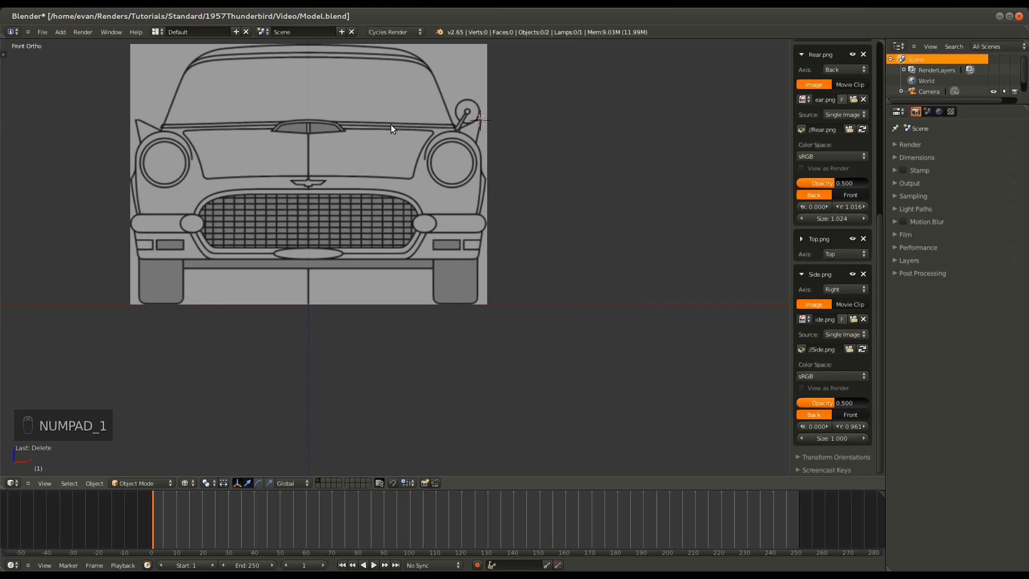
key("KP_3")
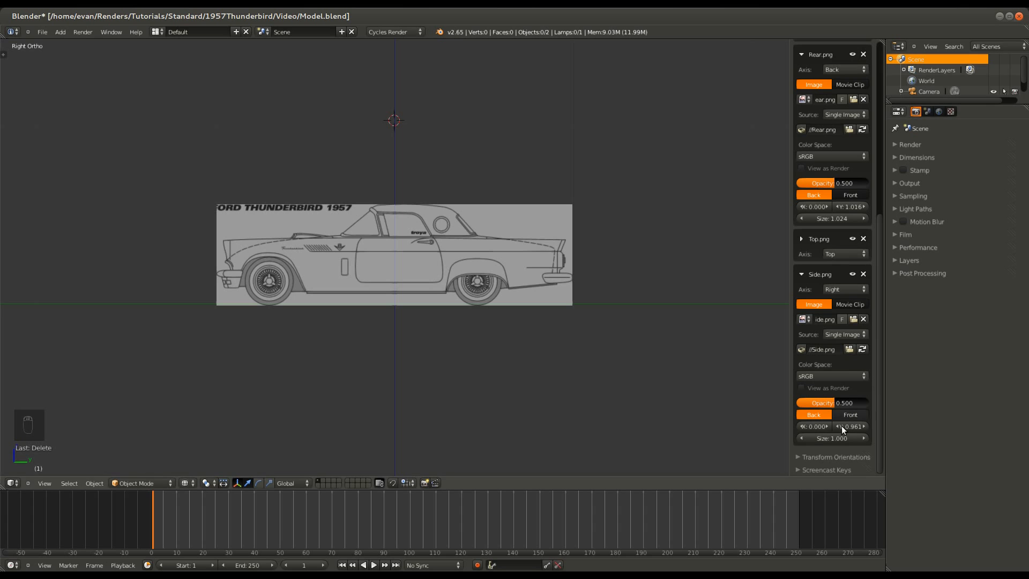
mouse_move(842, 426)
left_mouse_down("shift")
mouse_move(856, 433)
mouse_move(830, 438)
left_mouse_up("shift")
scroll(429, 327, "down", 4)
scroll(406, 309, "up", 5)
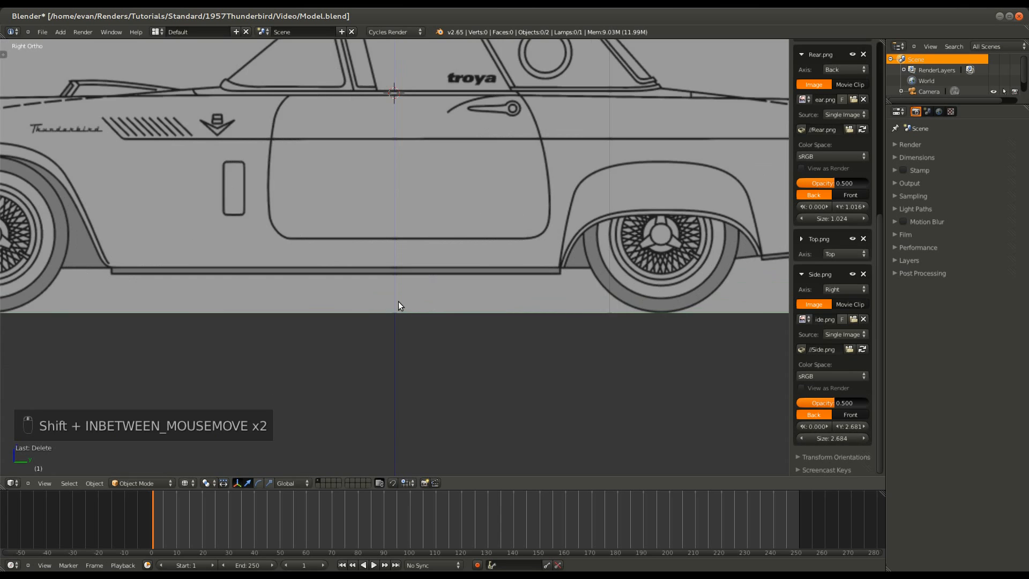
- Check the scale and ground alignment of the side image against the front and rear views
scroll(399, 302, "up", 14, "shift")
scroll(400, 307, "down", 6)
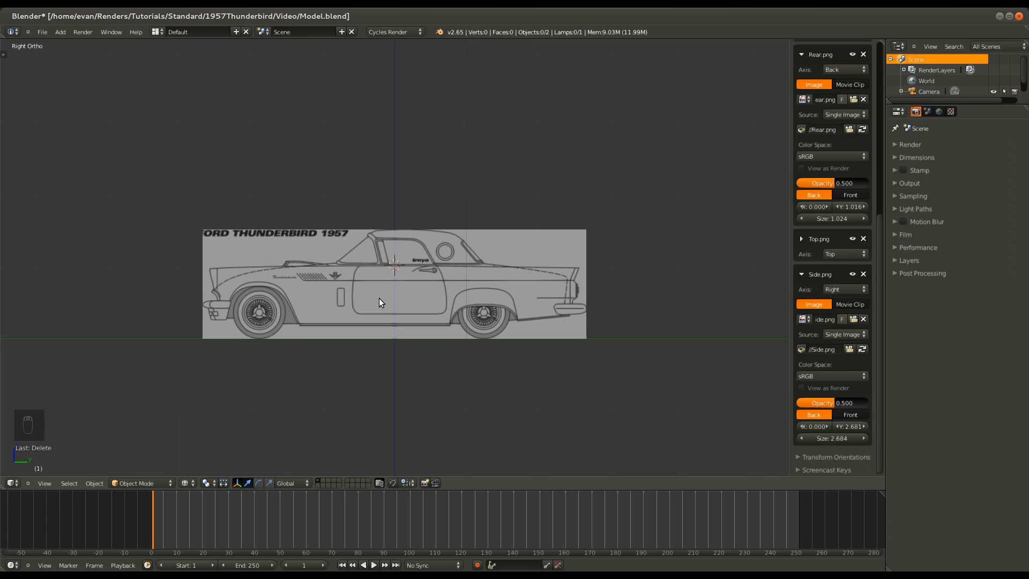
key("KP_1")
key("KP_3")
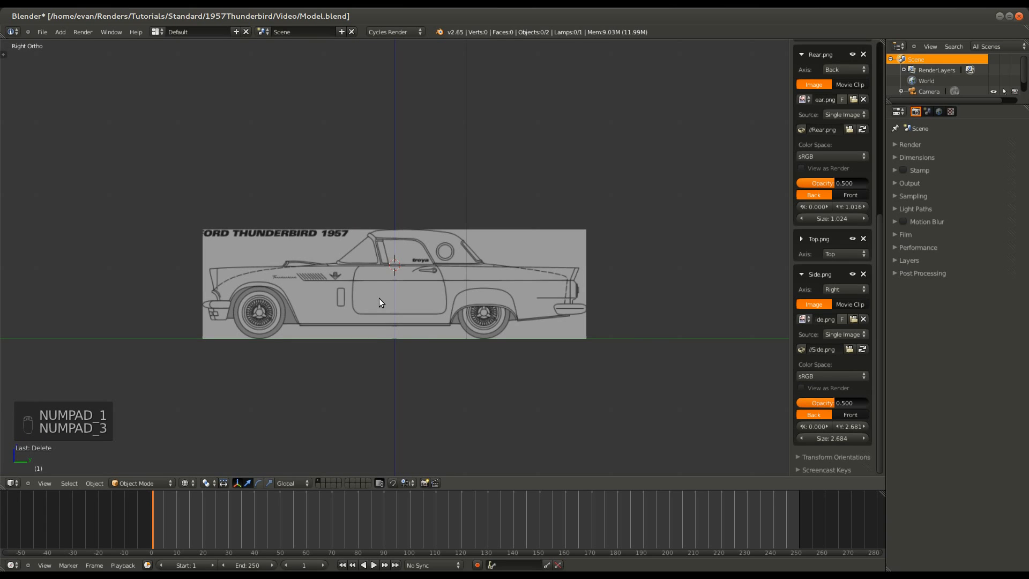
key("ctrl+KP_1")
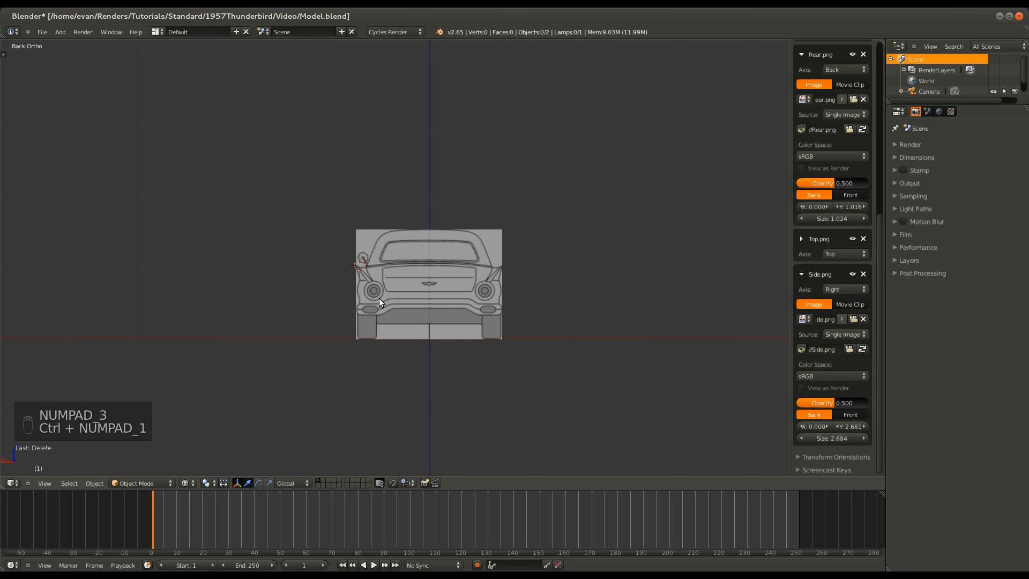
key("KP_1")
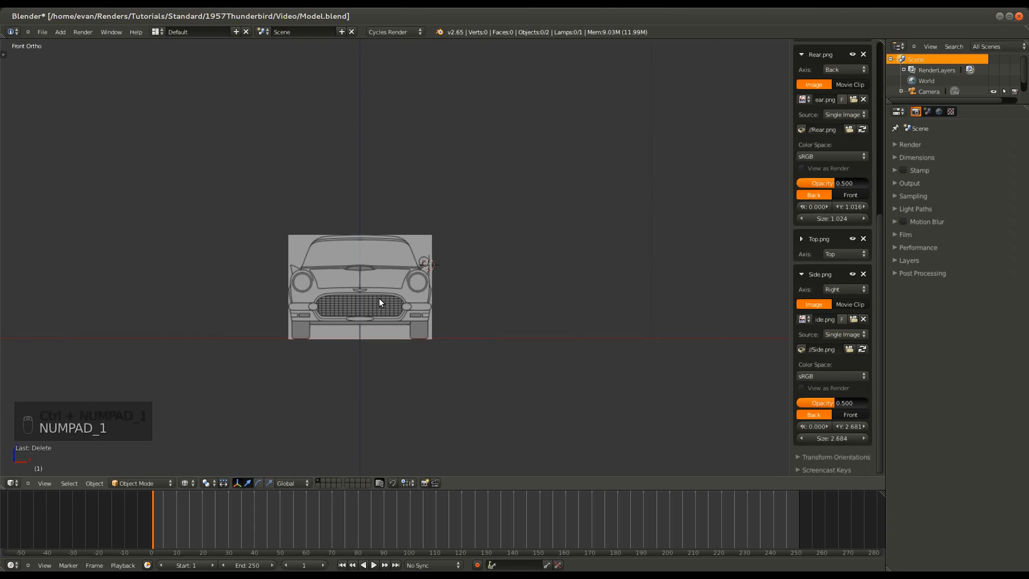
- Place the 3D cursor on the front tip of the fender in the right view's side image
key("KP_3")
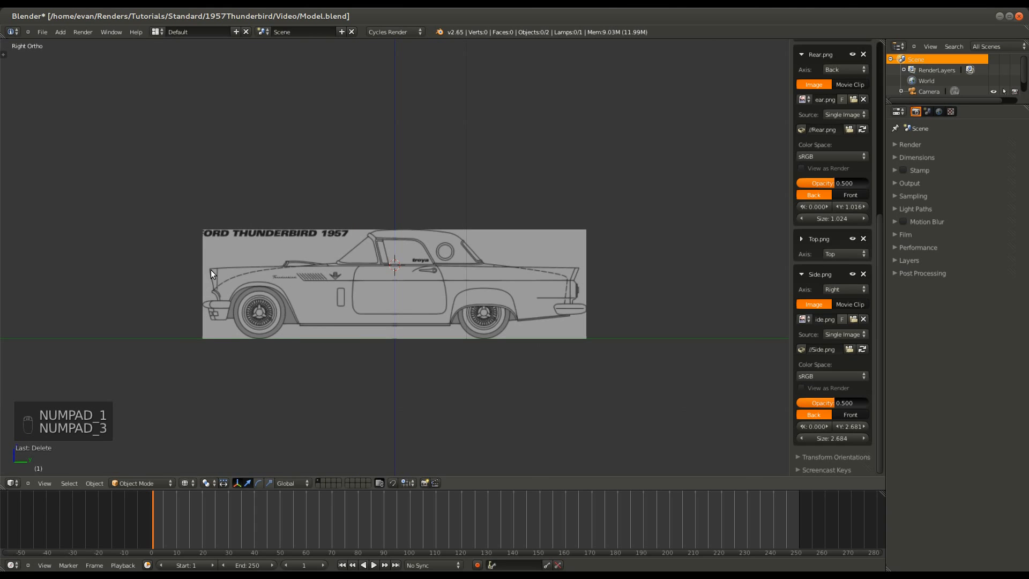
middle_click_drag(210, 267, 225, 297, "ctrl")
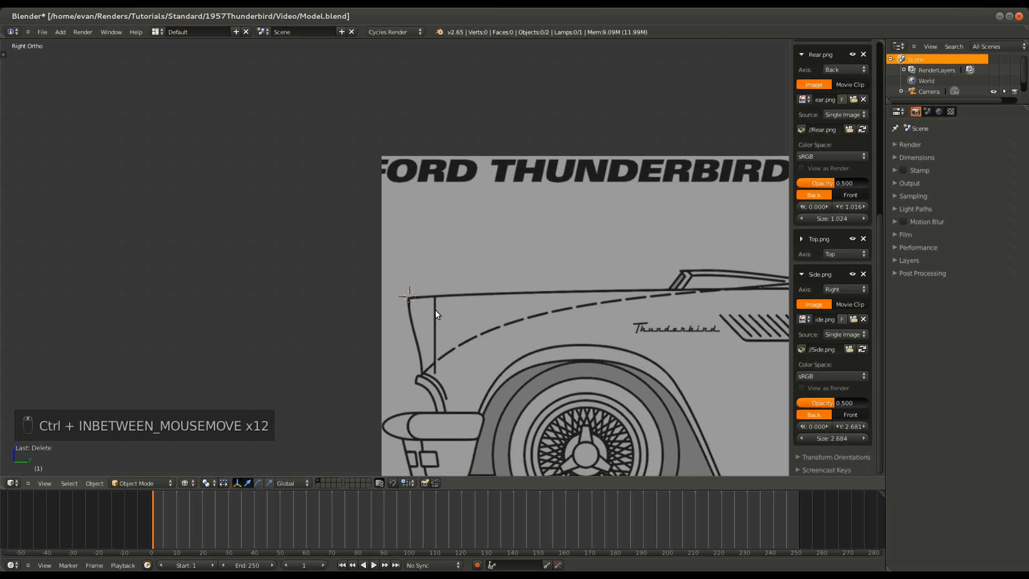
scroll(435, 322, "up", 3)
scroll(434, 324, "up", 3)
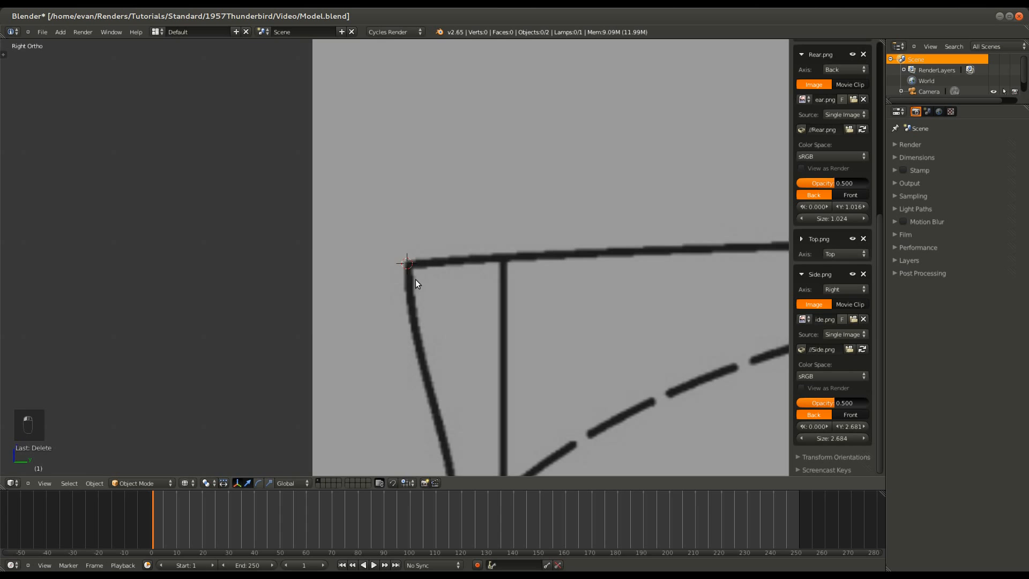
- Place the 3D cursor at the top of the headlight in the front view and compare its position in the side view
key("KP_7")
key("KP_1")
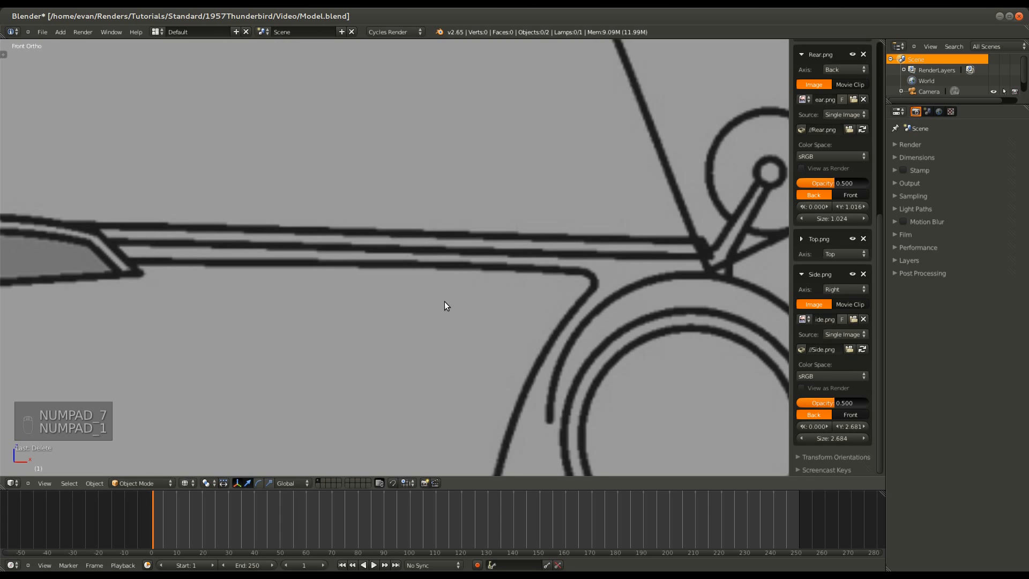
scroll(445, 301, "down", 6)
scroll(490, 322, "up", 3)
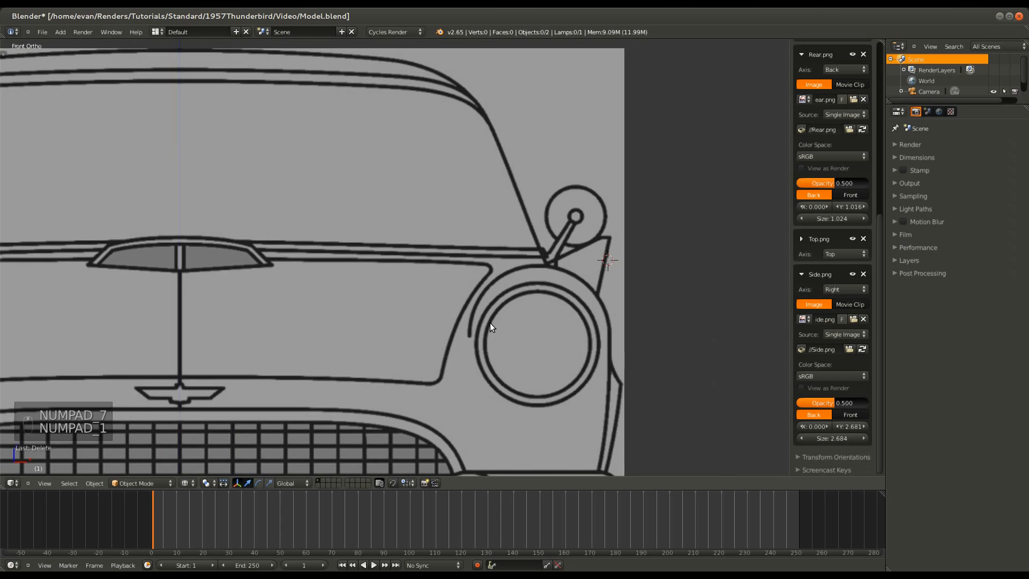
left_click(451, 286)
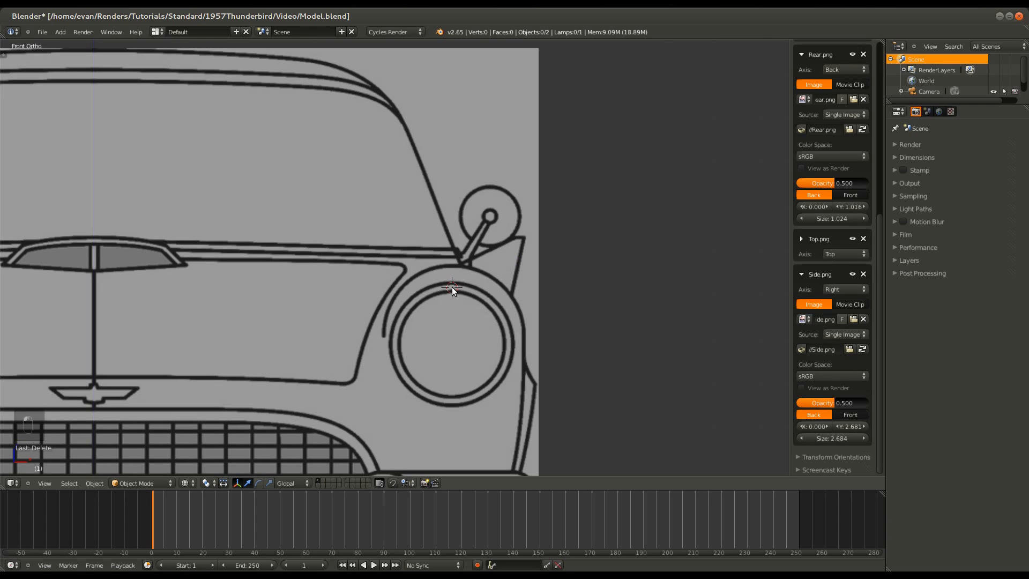
key("KP_3")
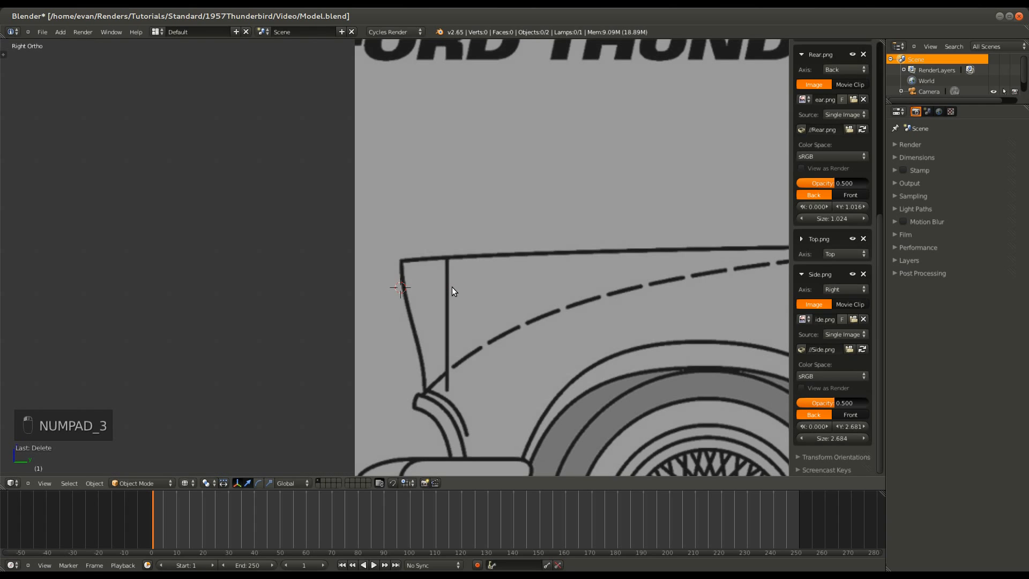
key("KP_1")
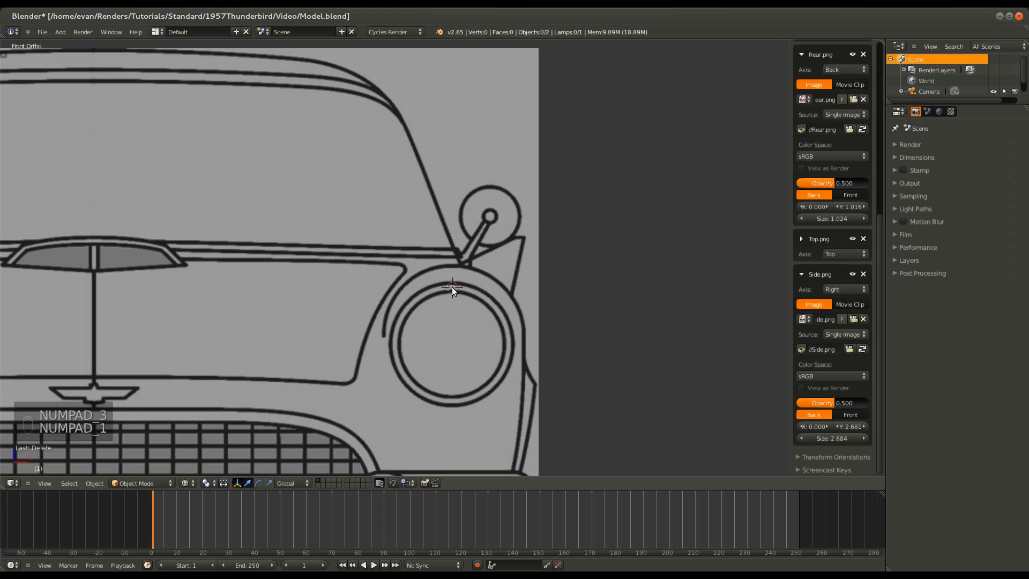
key("KP_3")
key("KP_1")
- Check the scale of the top image against the 3D cursor at the front of the car
key("KP_7")
scroll(452, 287, "down", 5)
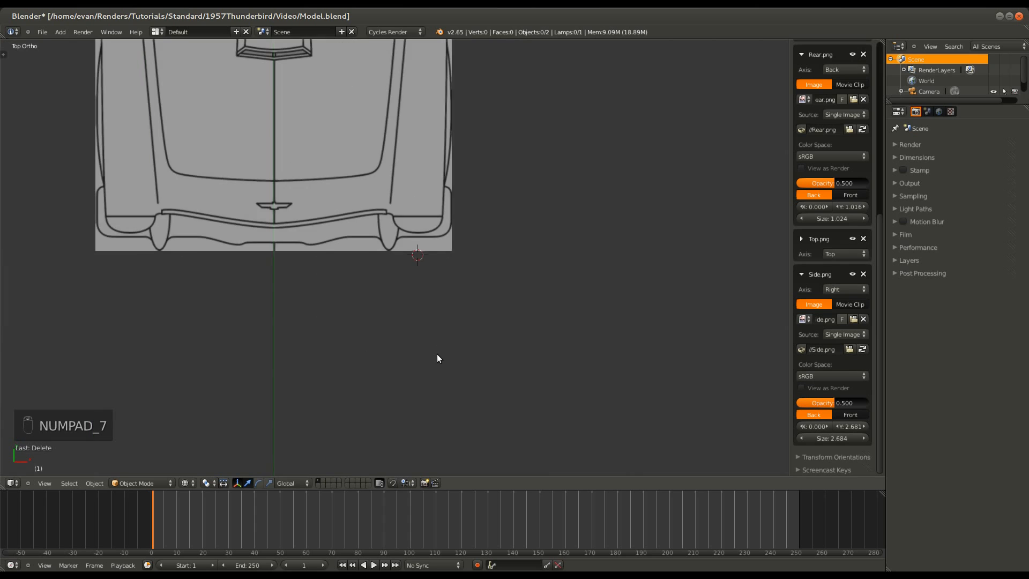
scroll(436, 353, "down", 6)
scroll(436, 354, "up", 9, "shift")
scroll(436, 353, "down", 2)
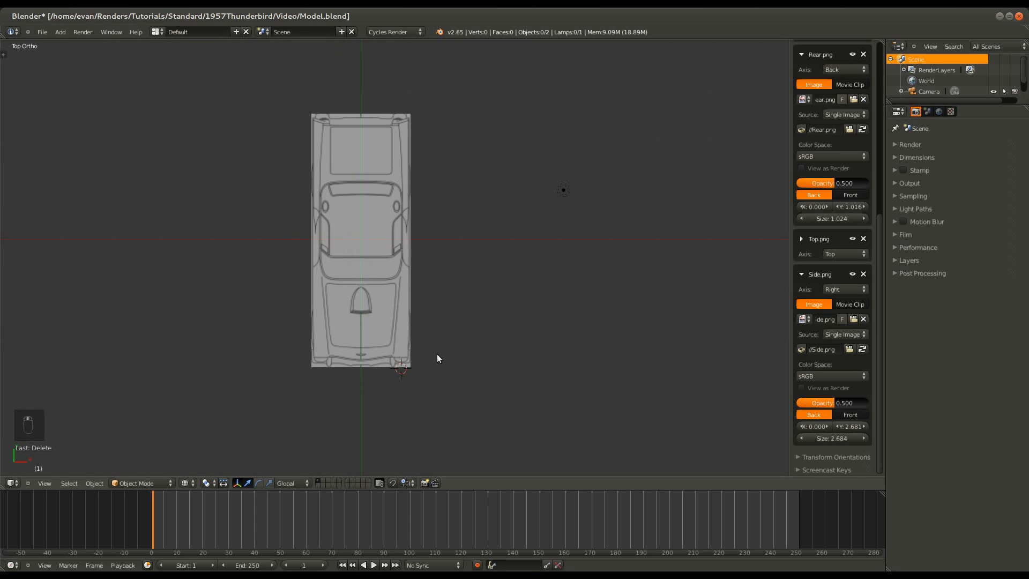
scroll(436, 353, "up", 3)
scroll(437, 358, "down", 3, "shift")
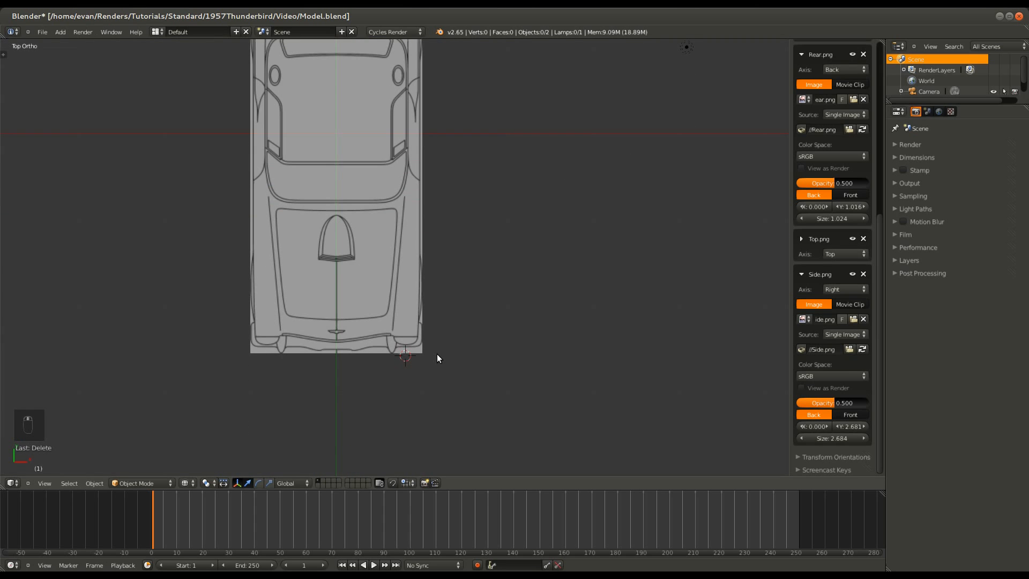
- Expand the Top.png settings, set its X offset to 0.0019 to center the car on the axis, and save the file
scroll(437, 358, "up", 8)
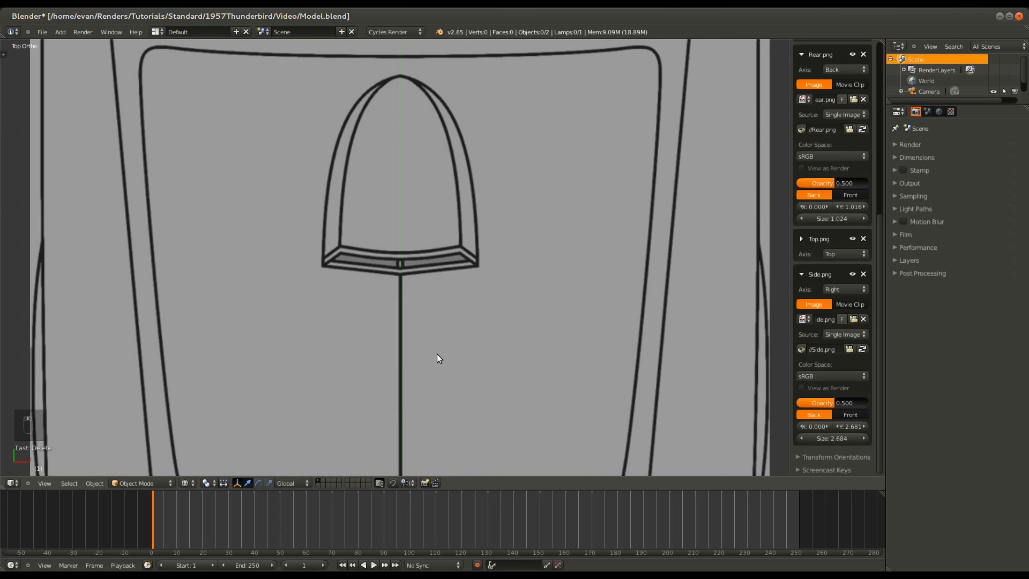
scroll(436, 357, "down", 4, "shift")
scroll(436, 357, "up", 8)
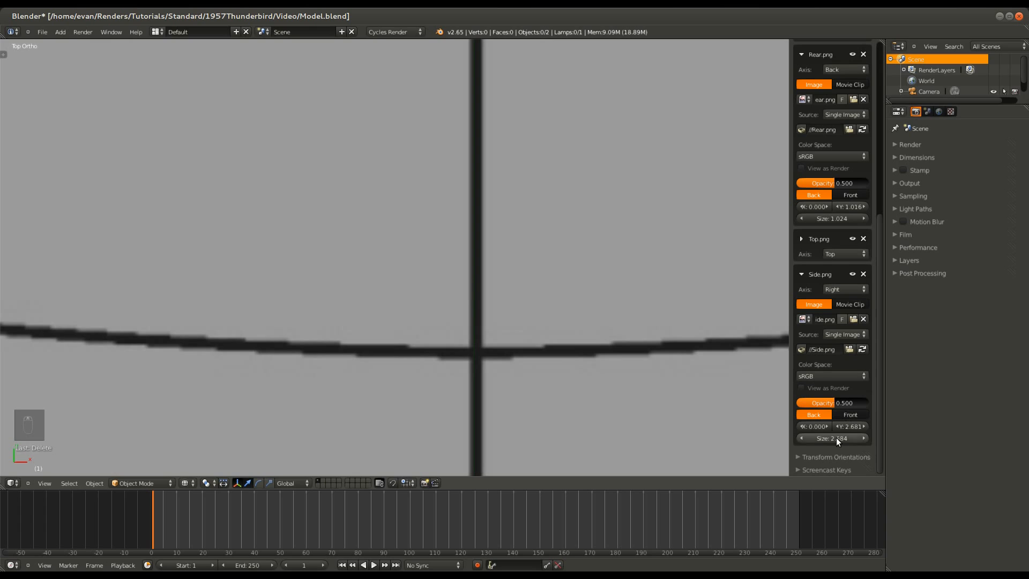
left_click(802, 274)
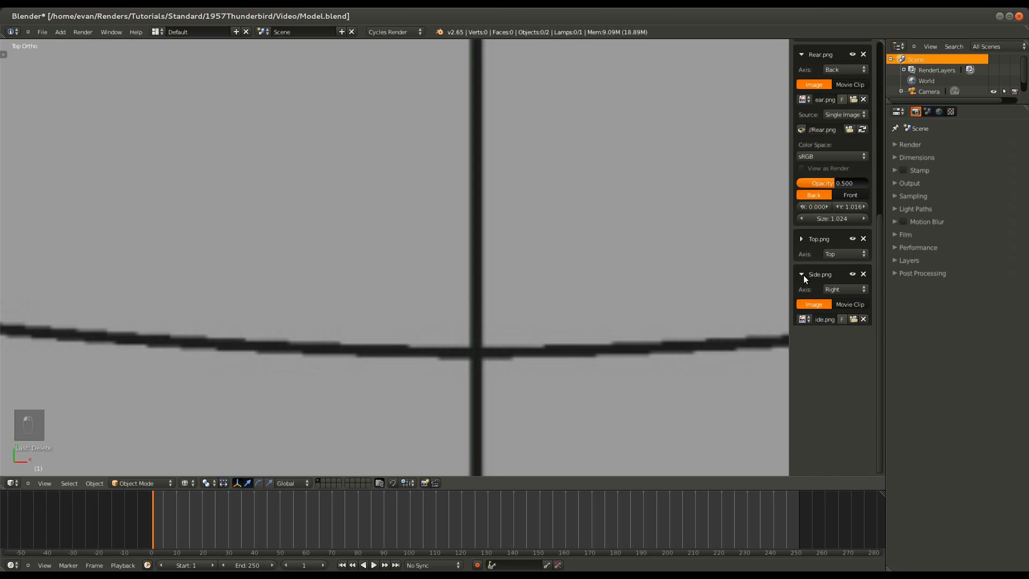
left_click(811, 239)
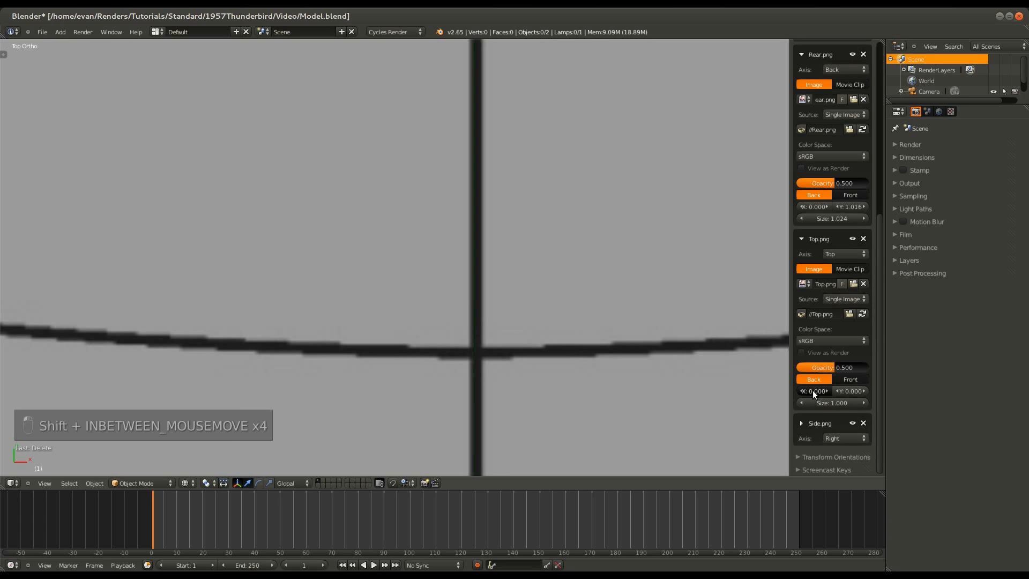
left_click_drag(812, 390, 815, 391, "shift")
scroll(499, 384, "down", 6)
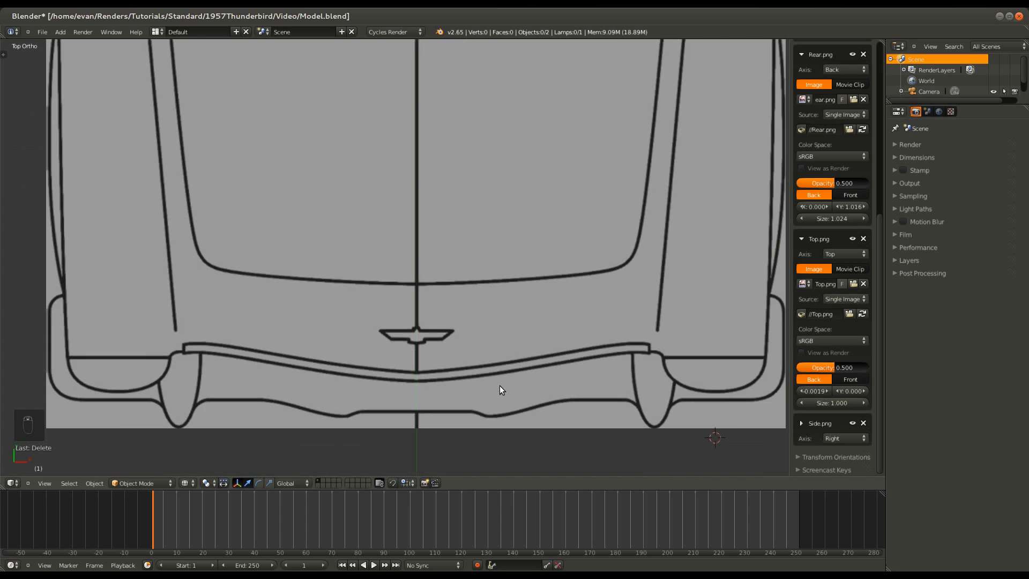
key("ctrl+s")
- Scale Top.png to a size of 1.056 so the front fender meets the 3D cursor, and compare with the front and side views
left_click(499, 385)
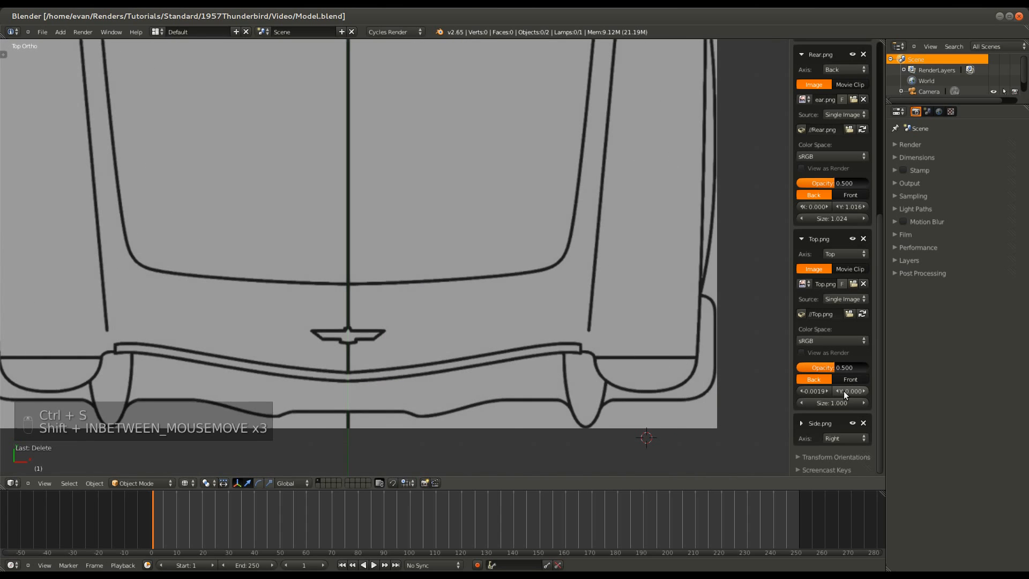
left_click_drag(827, 400, 830, 400, "shift")
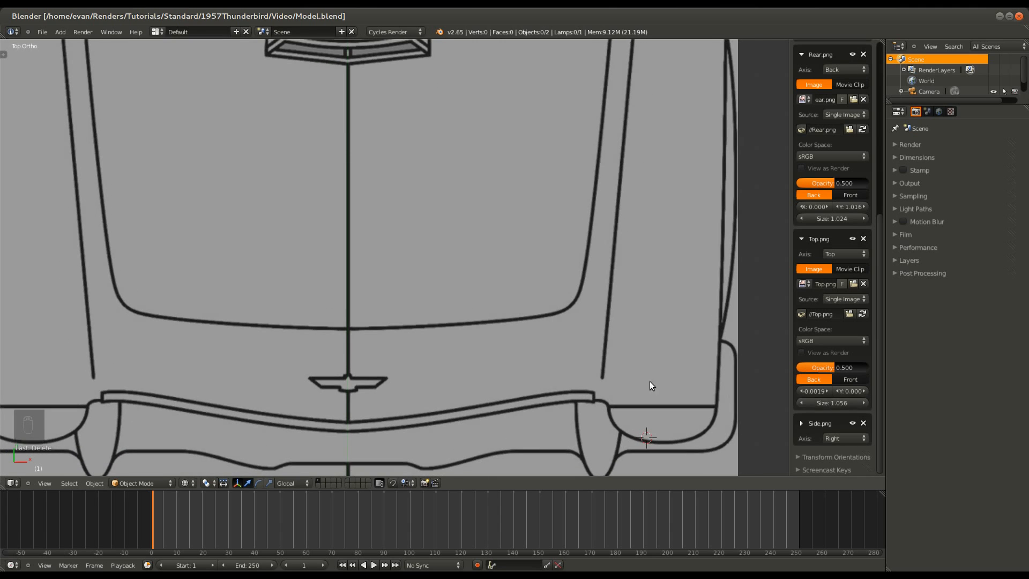
scroll(571, 355, "down", 4)
key("KP_1")
key("KP_3")
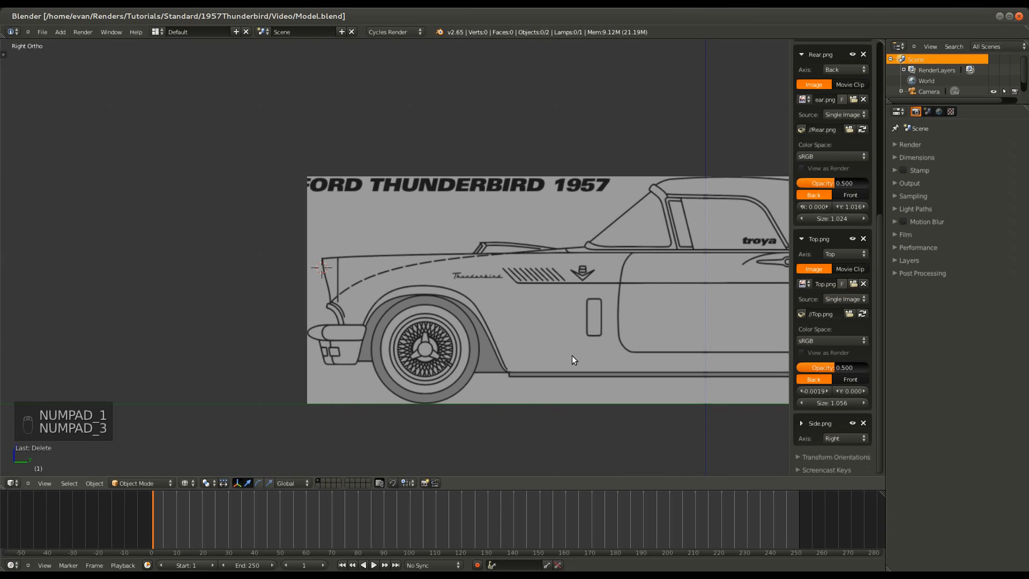
- Review the full side and front images and save the file
scroll(571, 355, "down", 9, "ctrl")
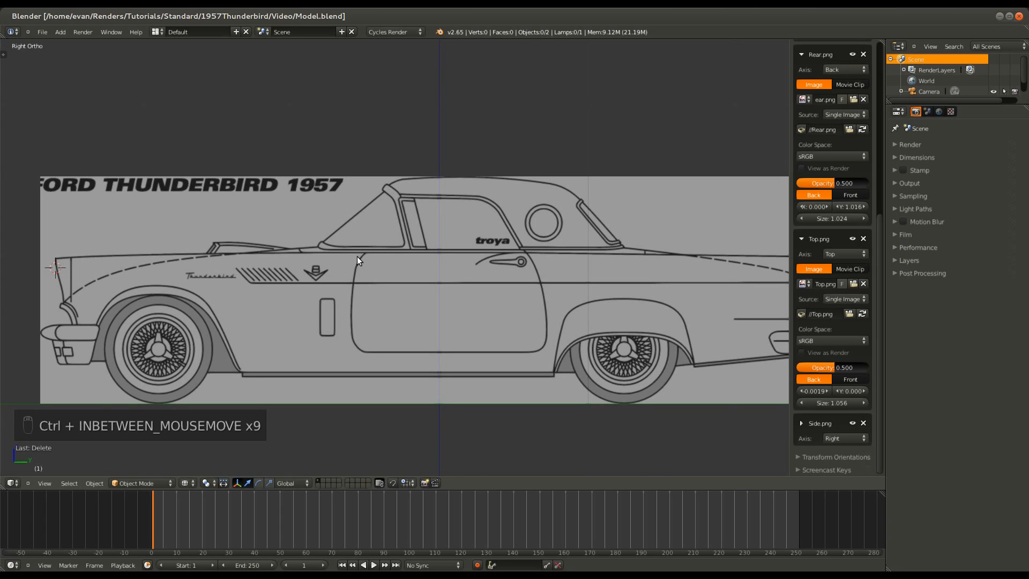
key("ctrl+s")
scroll(547, 245, "down", 5)
scroll(547, 246, "up", 6)
key("ctrl+s")
scroll(548, 245, "down", 4)
key("KP_1")
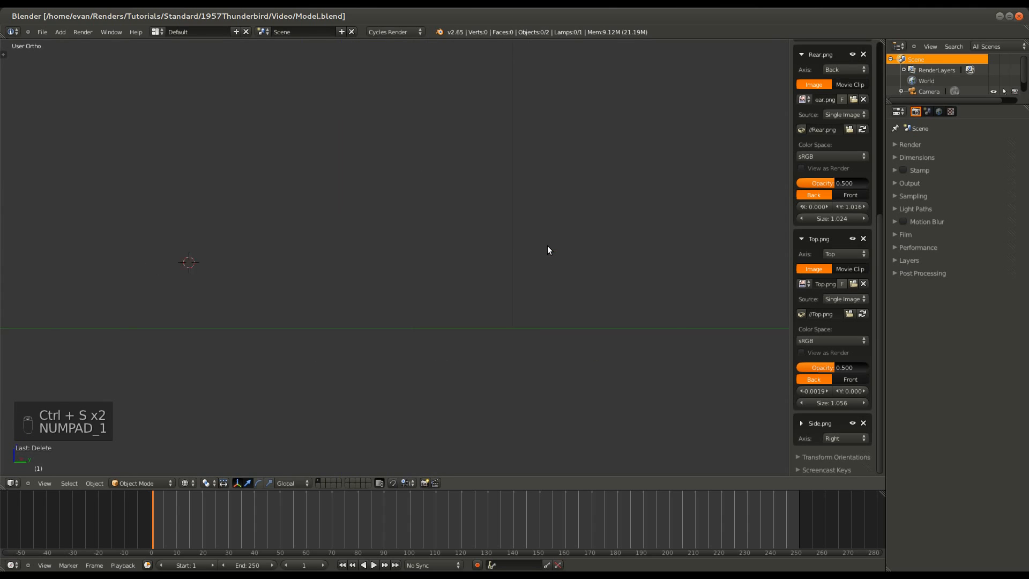
scroll(547, 246, "up", 6)
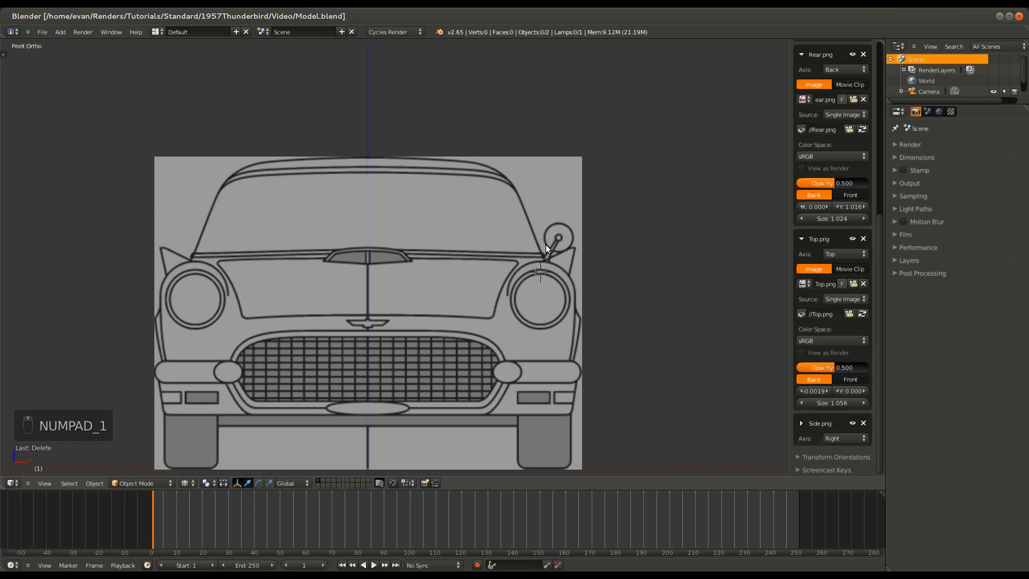
scroll(546, 244, "down", 3)
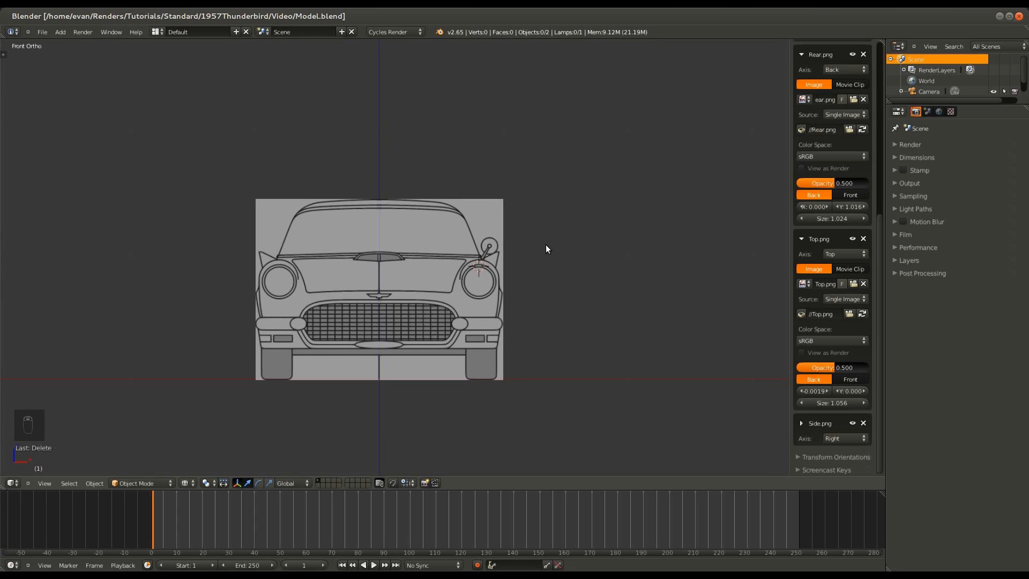
key("ctrl+s")
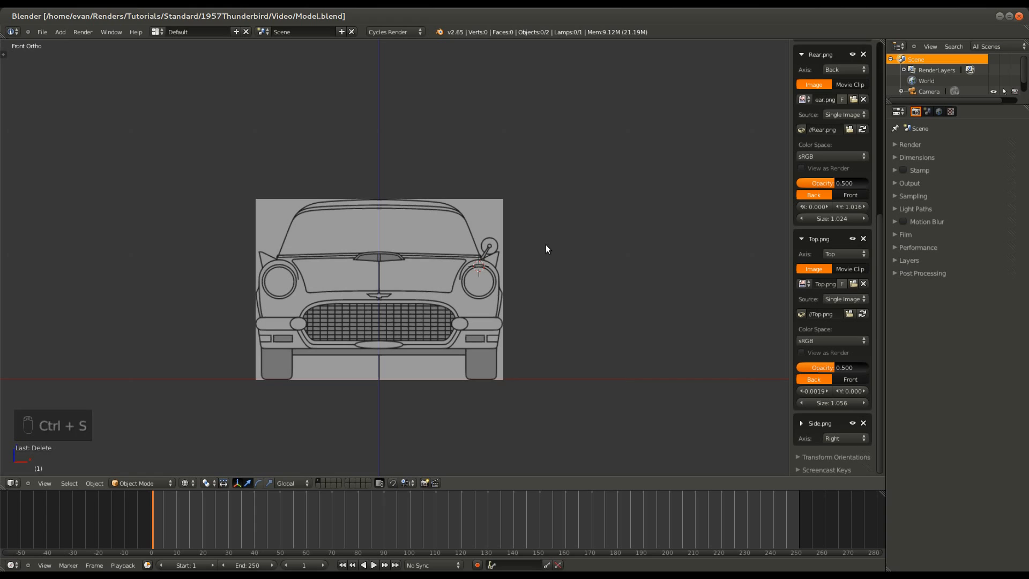
- Go through the top, front, right and back views to check every background image and save the file
key("KP_7")
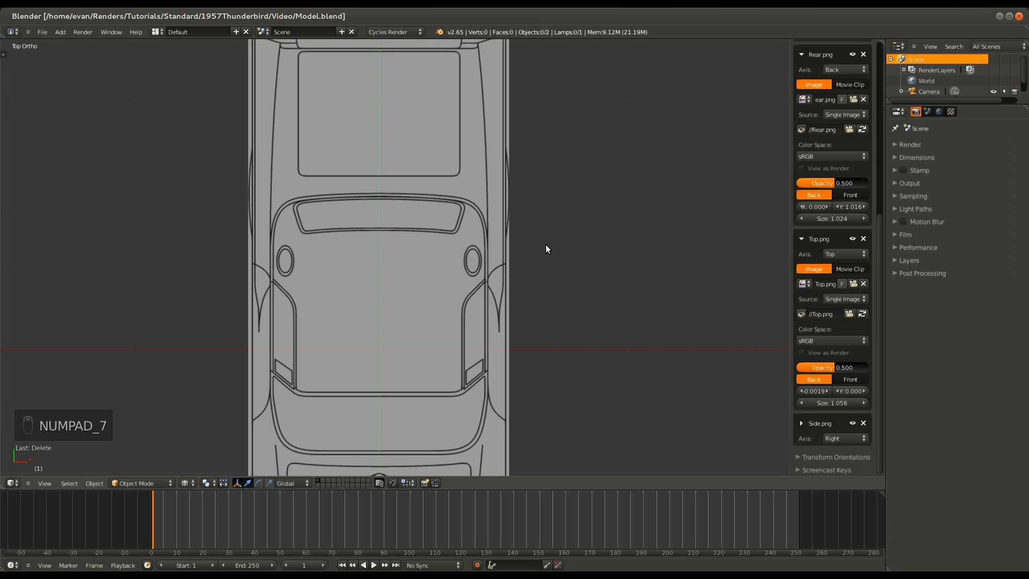
scroll(546, 244, "down", 5)
key("KP_1")
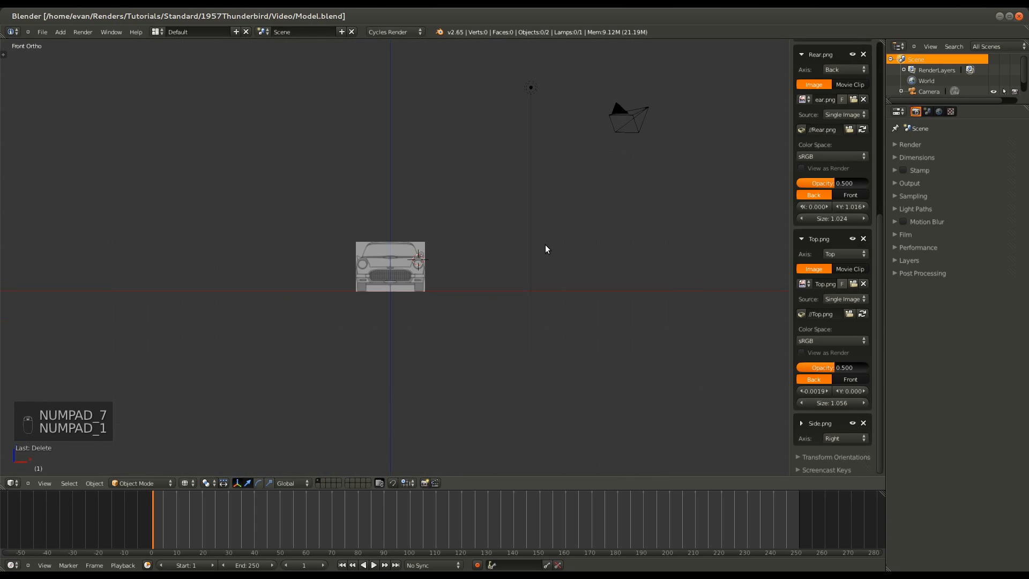
key("KP_3")
key("ctrl+KP_1")
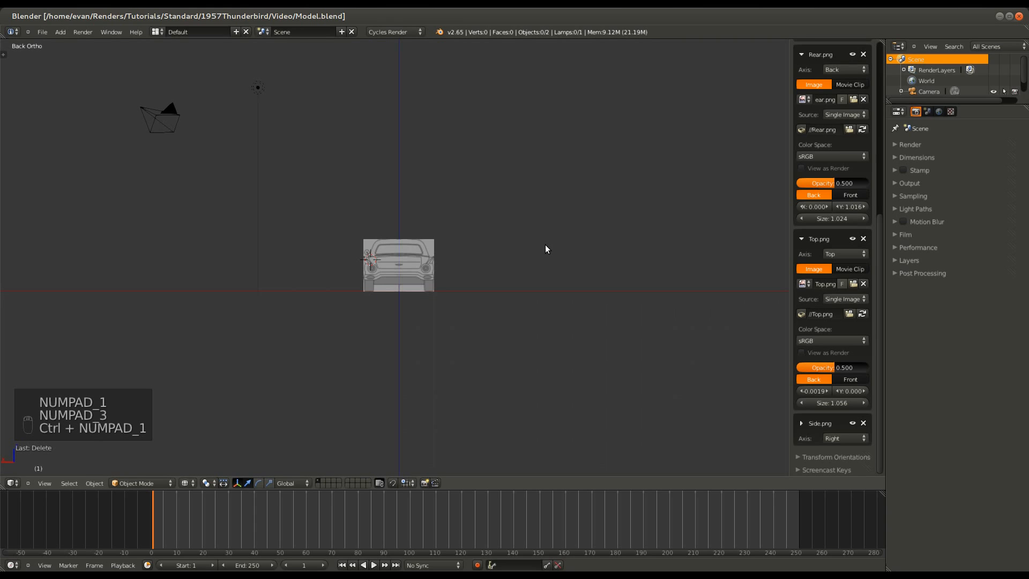
scroll(545, 243, "up", 5)
key("ctrl+s")
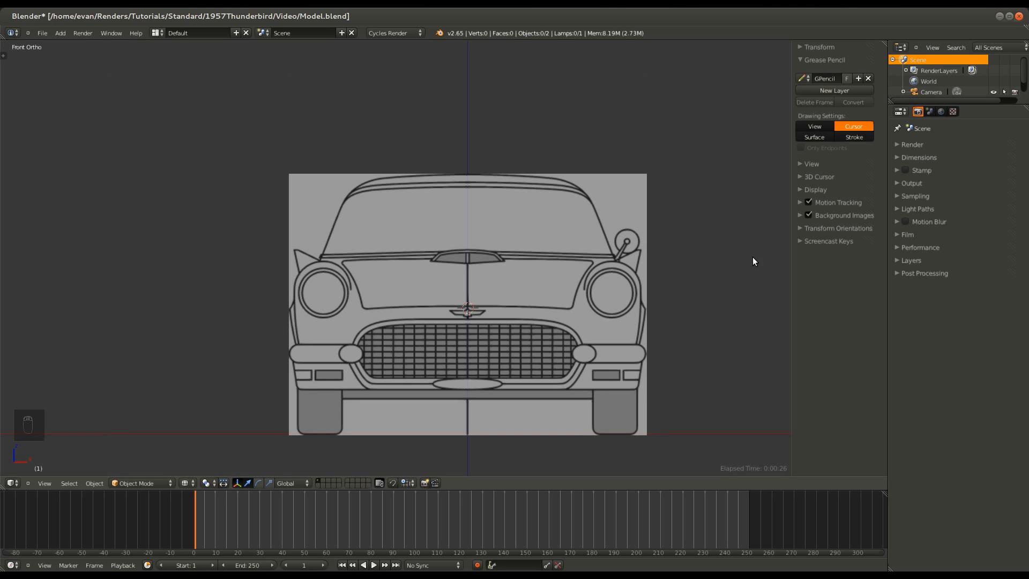
- Compare the height and ground alignment of the side image with the front image
key("KP_1")
key("KP_3")
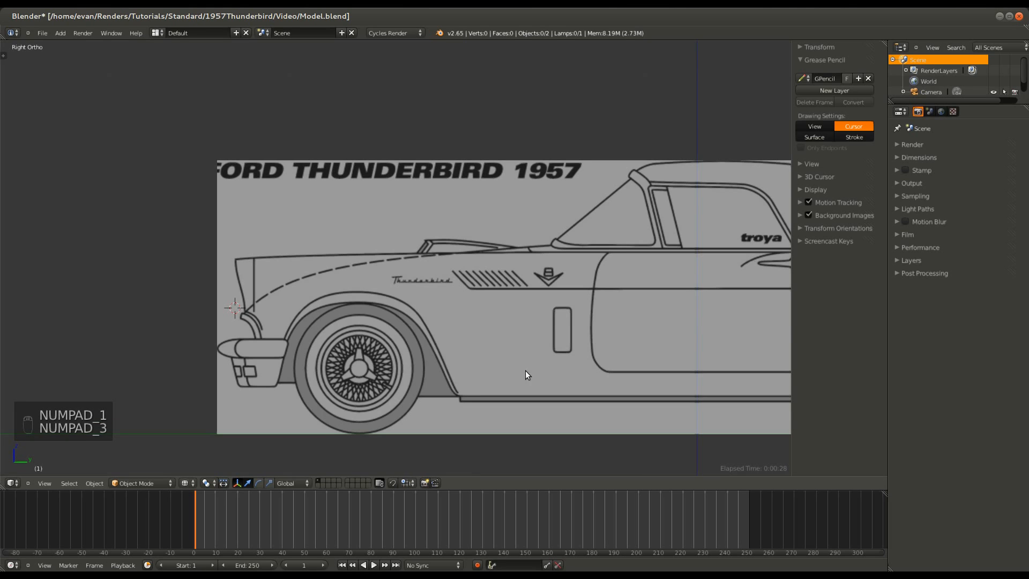
scroll(493, 360, "up", 6, "ctrl")
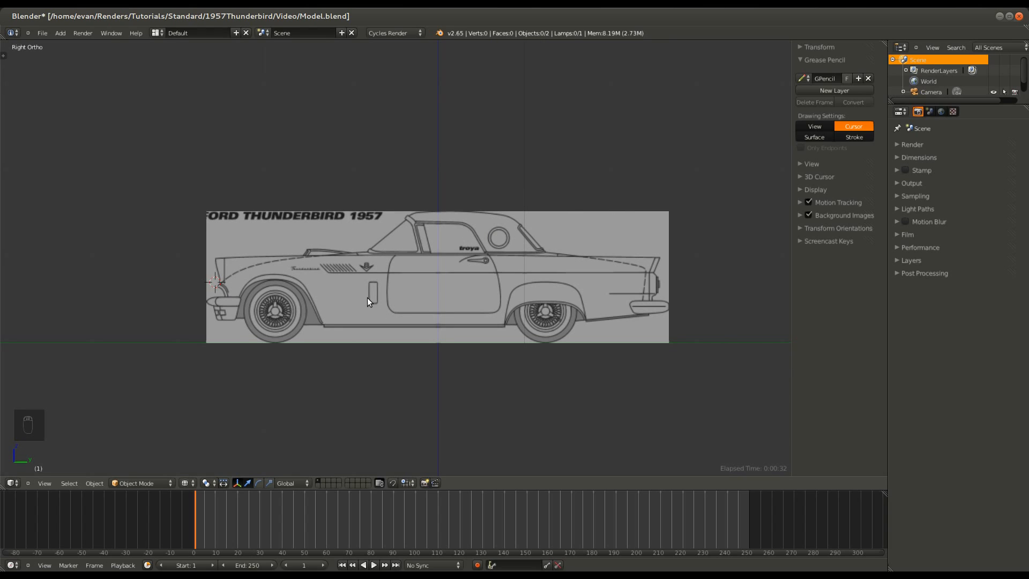
key("KP_1")
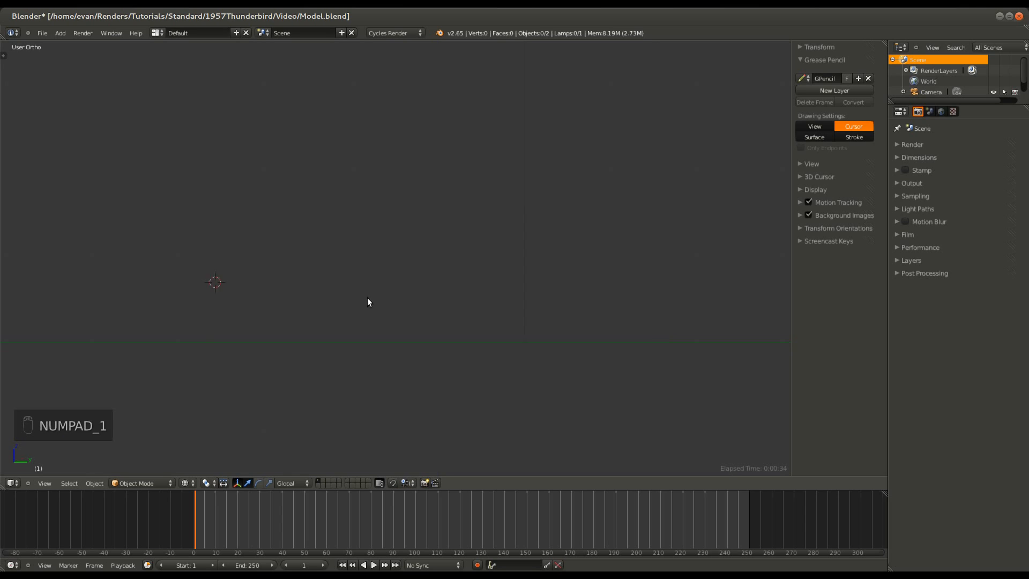
scroll(372, 316, "up", 5, "ctrl")
scroll(375, 317, "up", 5)
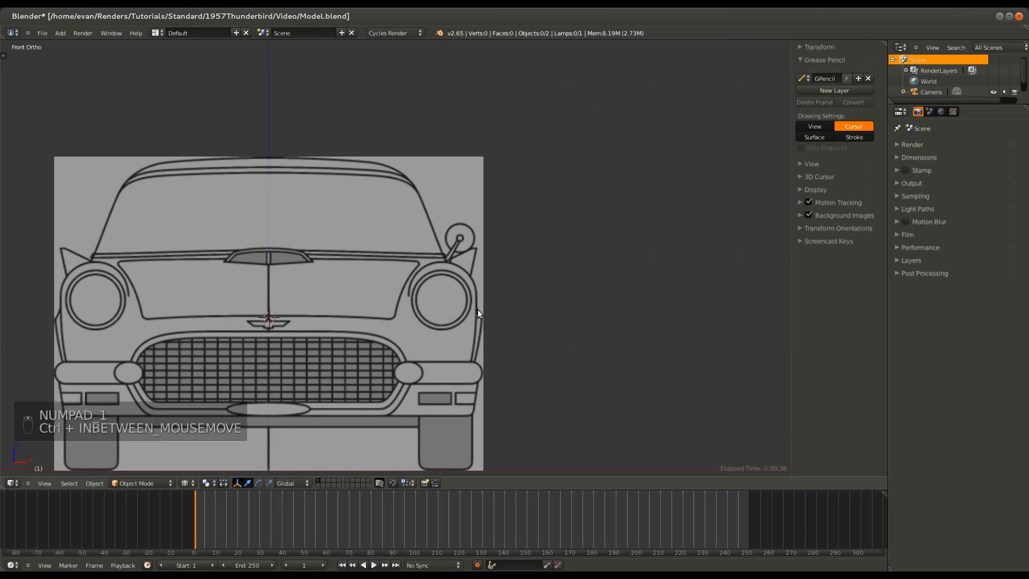
scroll(438, 339, "down", 3)
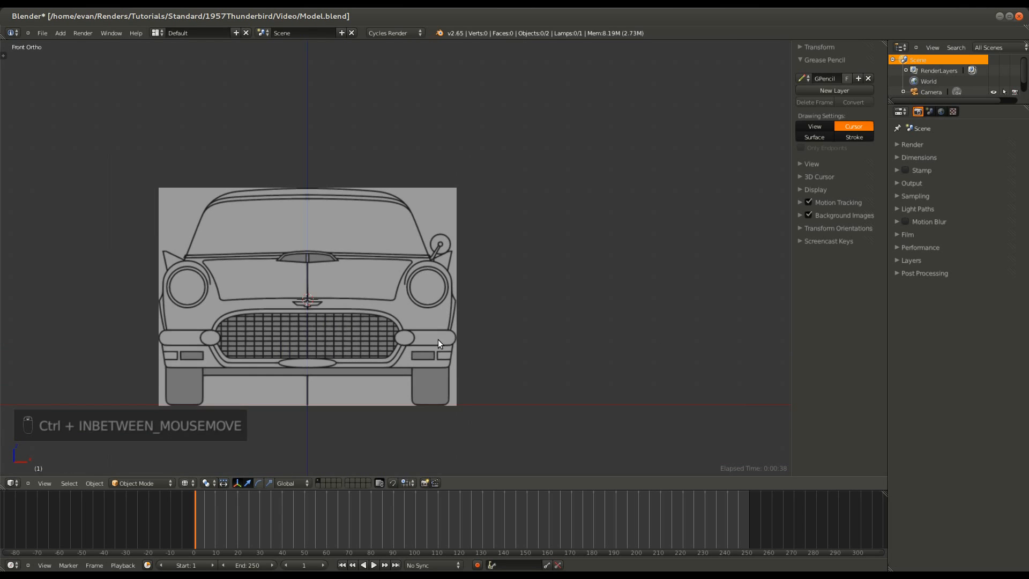
- Bring up the front orthographic blueprint of the car and add a new Grease Pencil layer
key("KP_3")
scroll(438, 339, "up", 2)
scroll(207, 269, "up", 5, "ctrl")
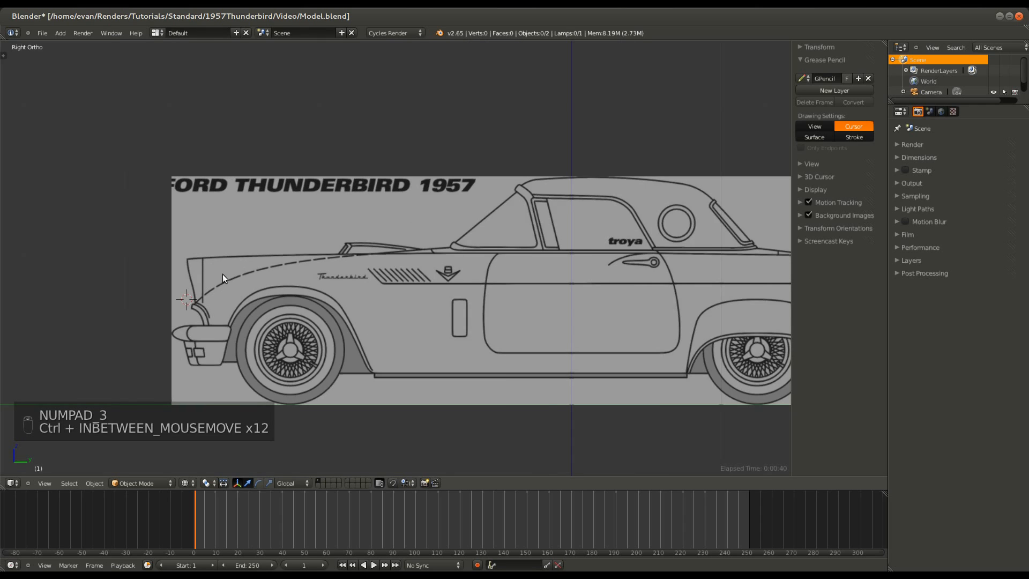
key("KP_1")
scroll(414, 315, "up", 3)
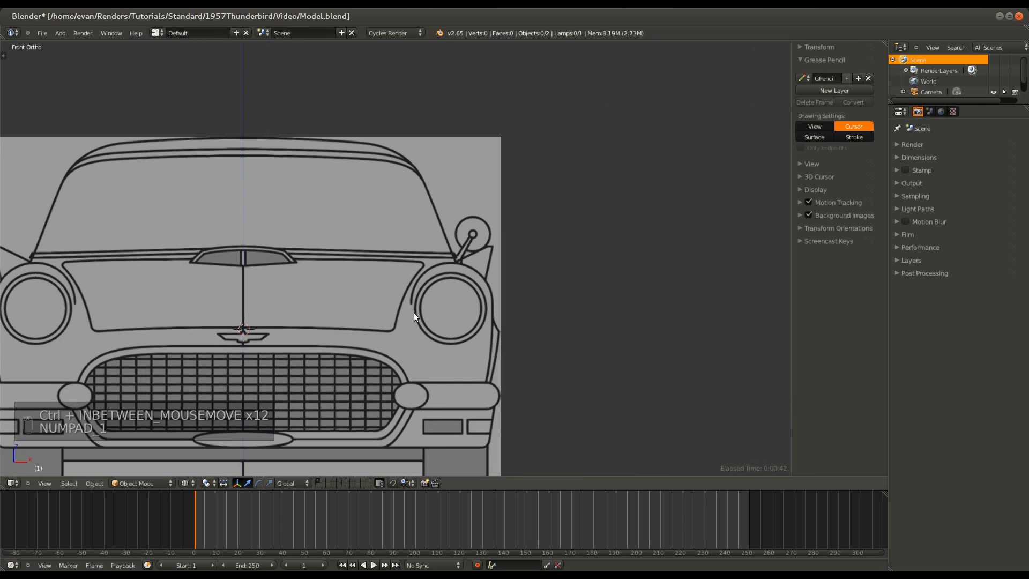
key("shift+d")
key("shift+d")
key("shift+d")
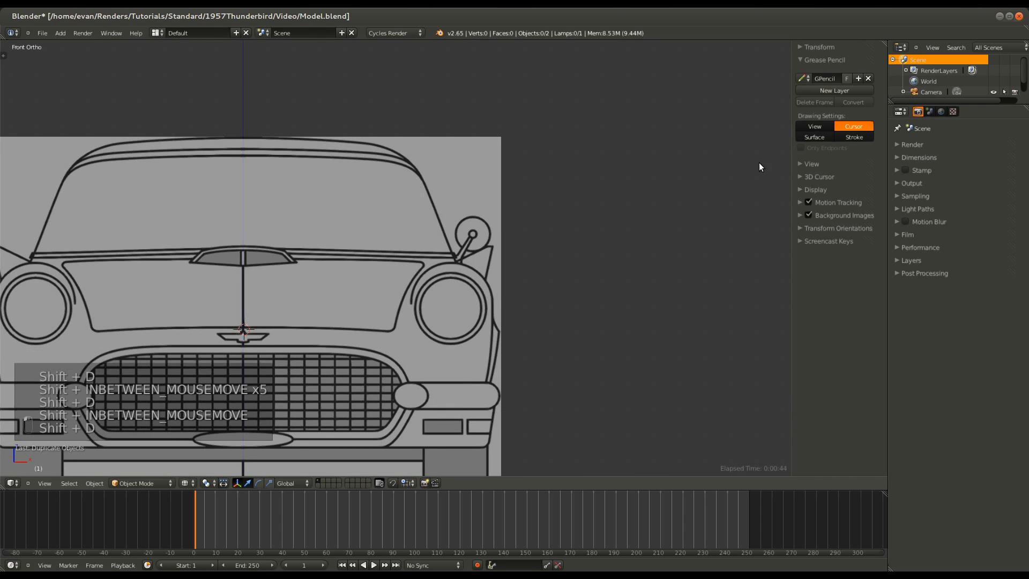
left_click(841, 89)
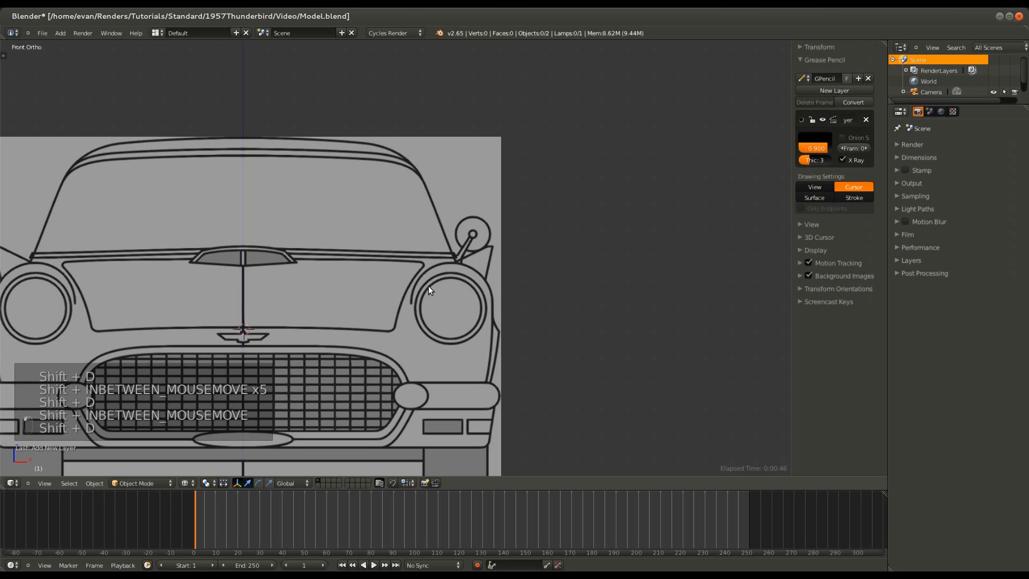
- Trace the outline of the mirror-side headlight on the front blueprint with the Grease Pencil
mouse_move(453, 276)
left_mouse_down()
mouse_move(421, 304)
mouse_move(439, 338)
mouse_move(485, 321)
mouse_move(455, 272)
mouse_move(442, 274)
left_mouse_up()
scroll(486, 364, "down", 2)
middle_click_drag(486, 364, 438, 370)
key("KP_1")
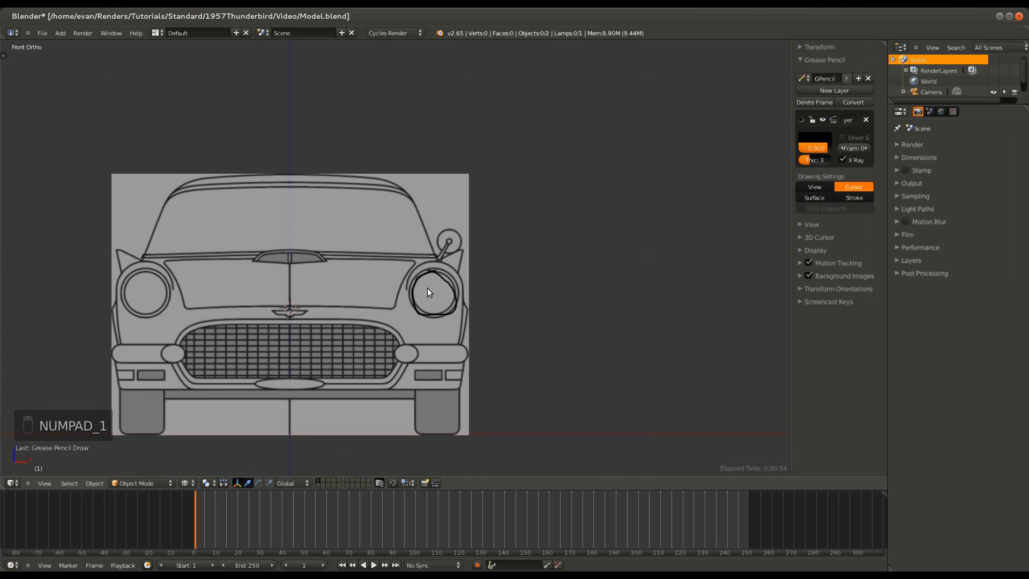
key("KP_3")
mouse_move(148, 262)
left_mouse_down()
mouse_move(388, 243)
mouse_move(749, 245)
left_mouse_up()
mouse_move(146, 314)
left_mouse_down()
mouse_move(376, 278)
mouse_move(600, 285)
left_mouse_up()
middle_click_drag(338, 315, 448, 327)
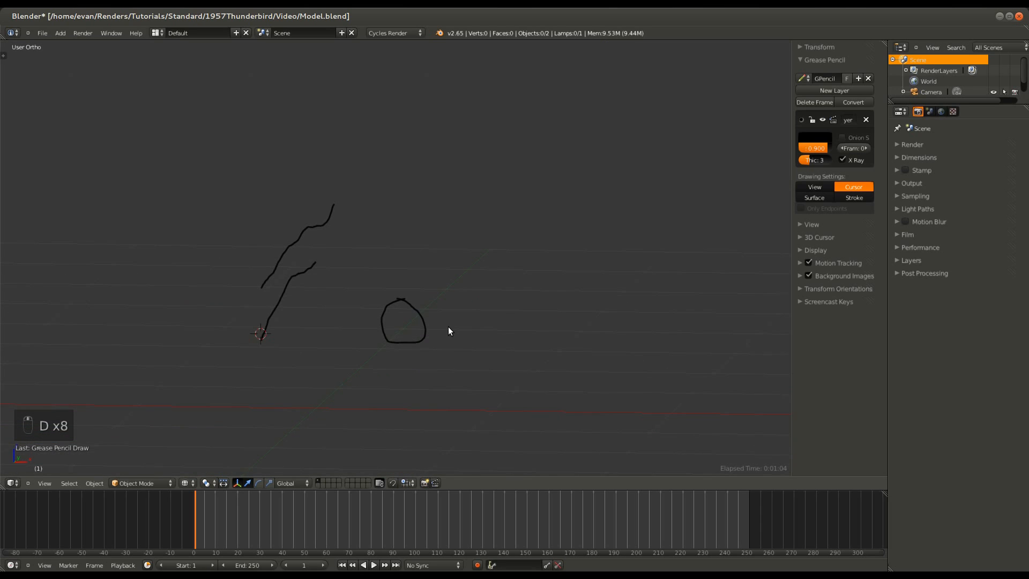
key("ctrl+z")
key("ctrl+z")
- Place the 3D cursor at the headlight's centre, and in side view trace the fender's top edge and the dashed hood line
key("KP_1")
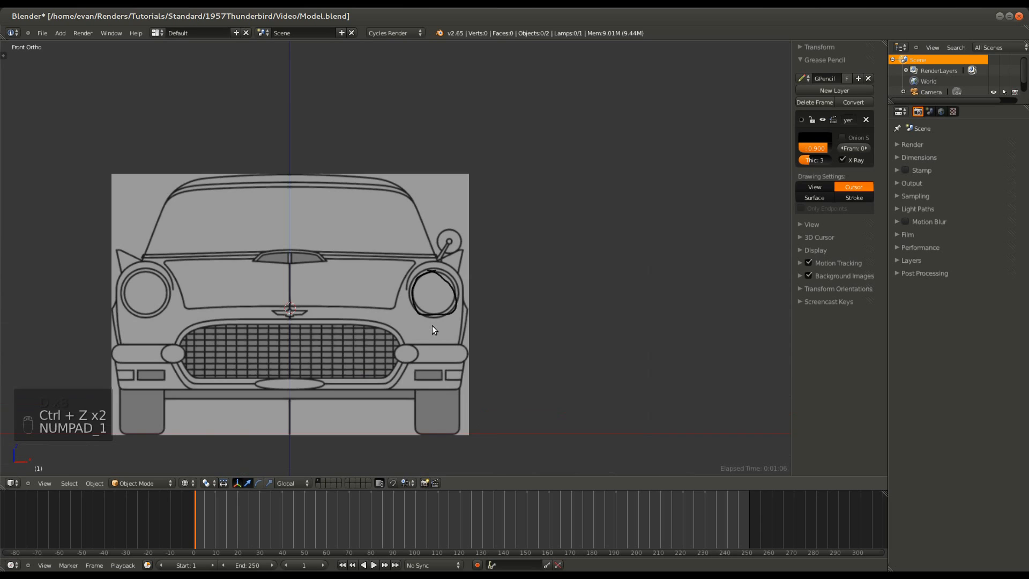
key("KP_1")
key("KP_3")
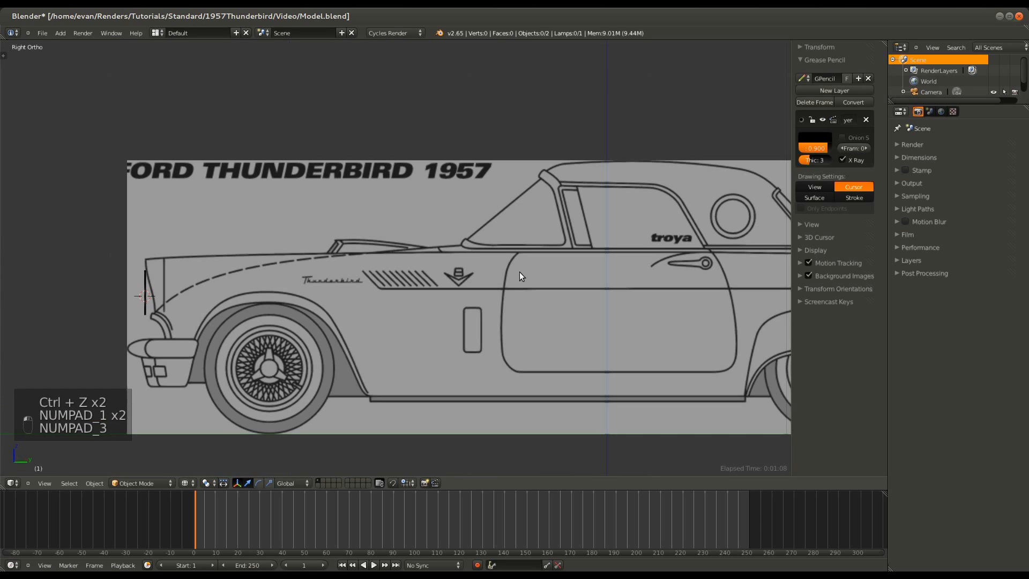
key("d")
left_click_drag(142, 258, 641, 249)
key("d")
left_click_drag(146, 318, 354, 261)
left_click_drag(507, 260, 578, 261)
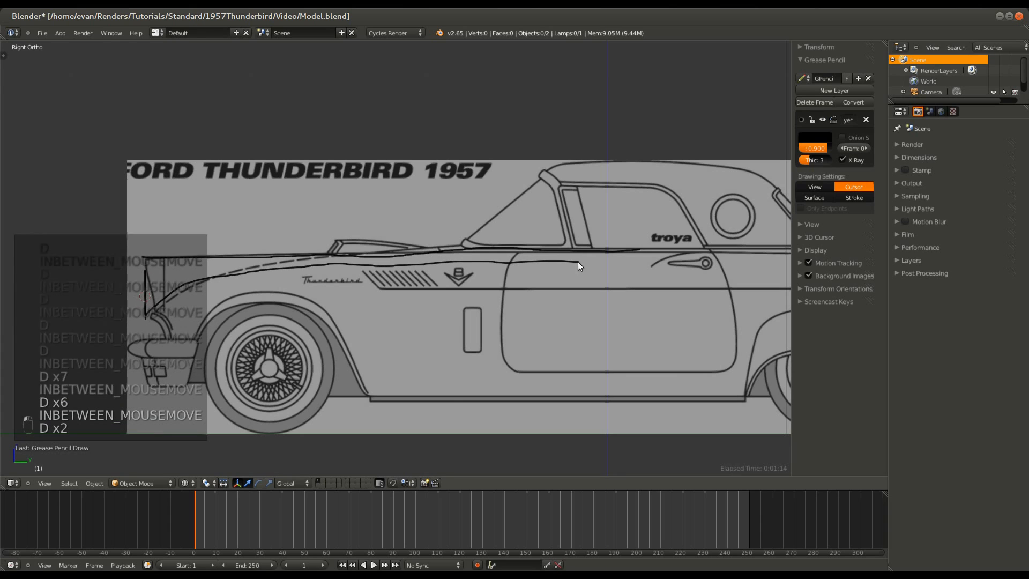
- Stop the Screencast Keys display
left_click(857, 300)
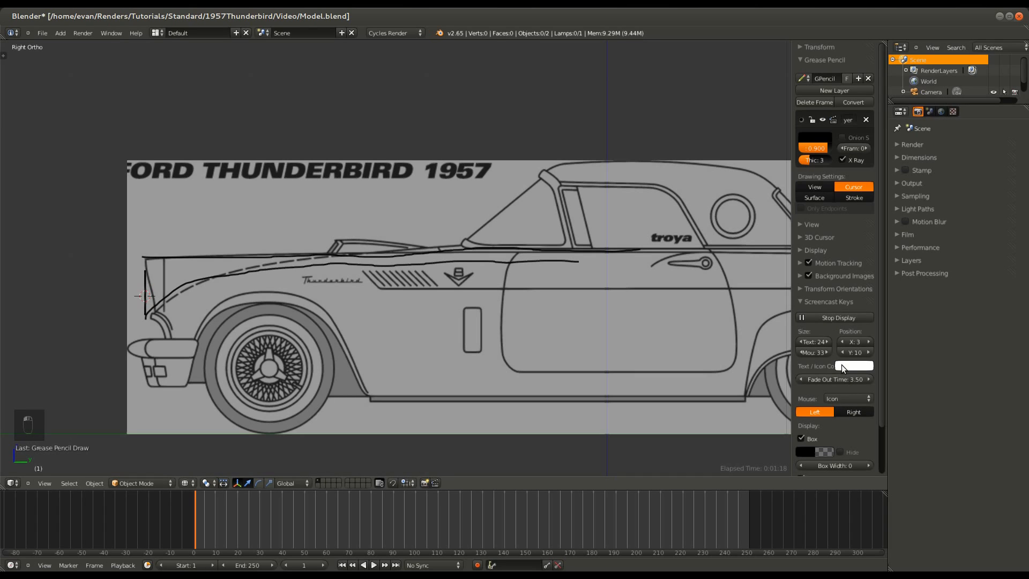
left_click(836, 317)
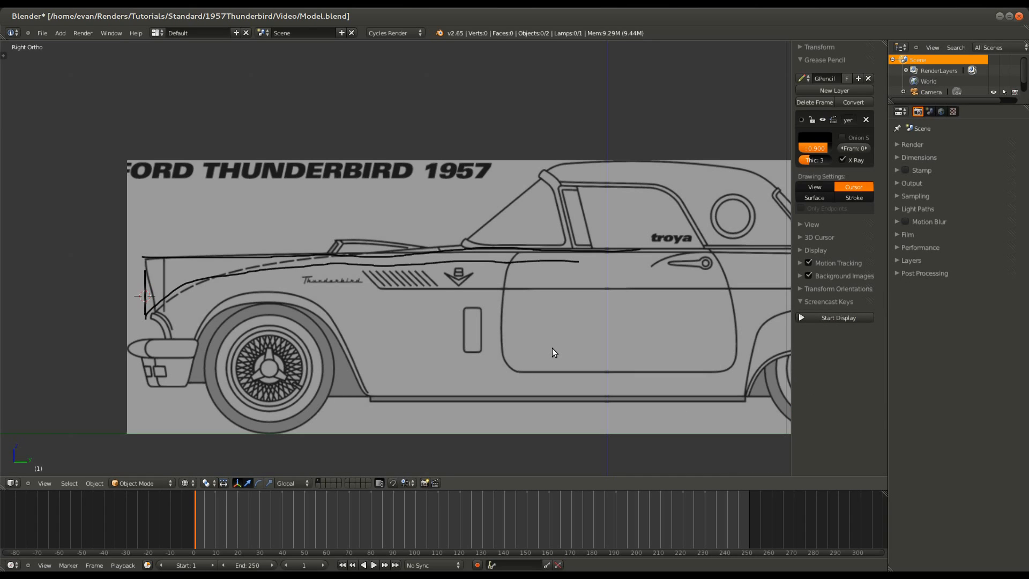
- Trace the body crease in side view from behind the headlight, over the front wheel arch, to the door
mouse_move(327, 322)
middle_mouse_down()
mouse_move(277, 310)
mouse_move(332, 314)
middle_mouse_up()
key("KP_1")
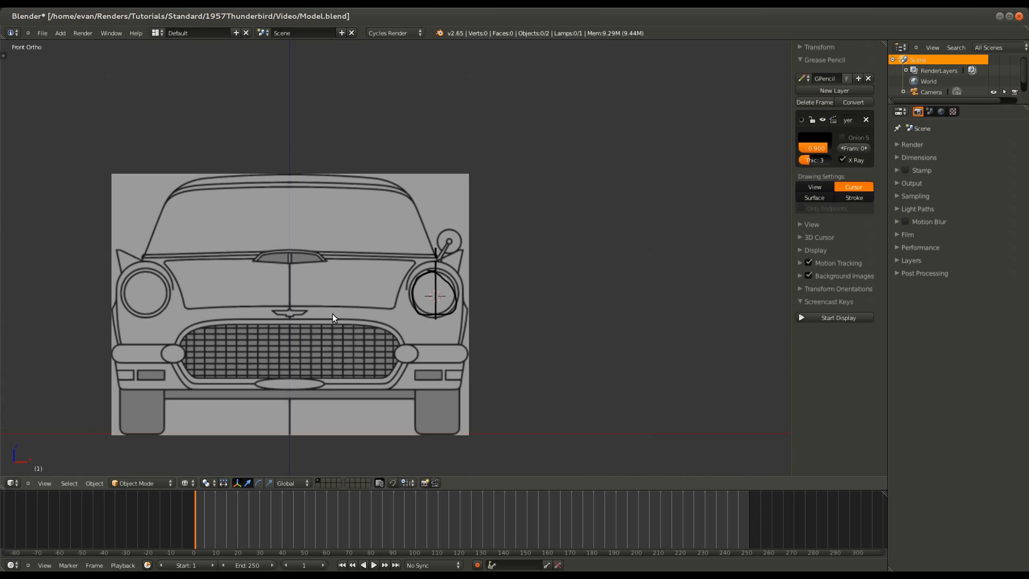
key("KP_3")
mouse_move(164, 306)
left_mouse_down()
mouse_move(395, 277)
mouse_move(526, 286)
left_mouse_up()
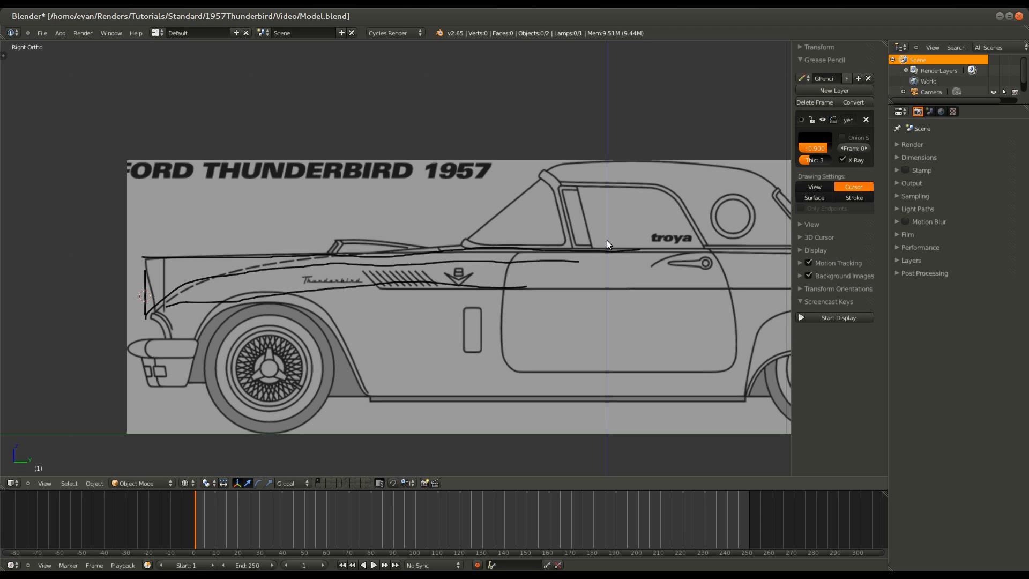
mouse_move(521, 324)
middle_mouse_down()
mouse_move(602, 328)
mouse_move(627, 368)
mouse_move(424, 332)
middle_mouse_up()
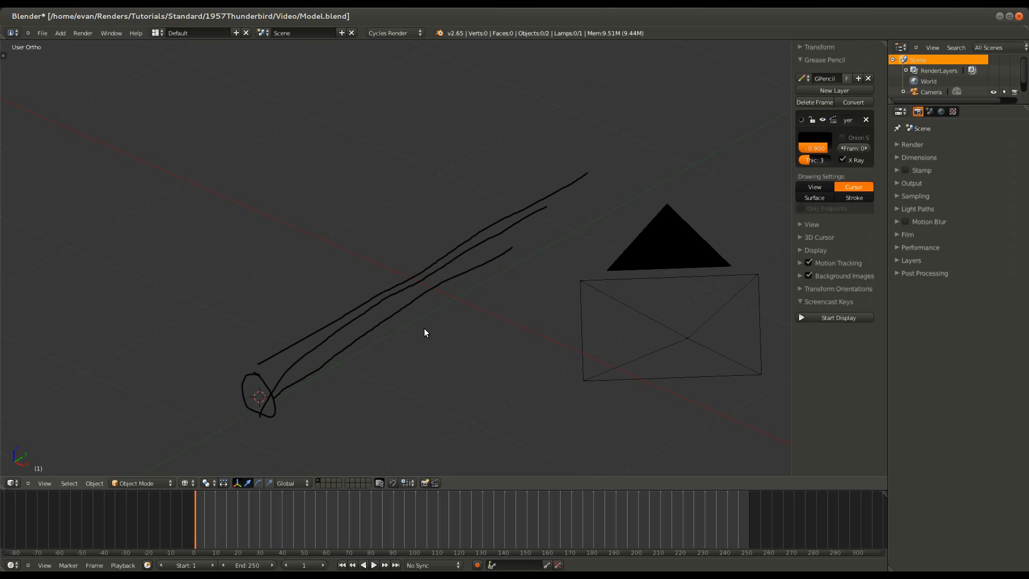
- Trace the windshield base and the curved rear edge of the hardtop on the top blueprint
key("KP_1")
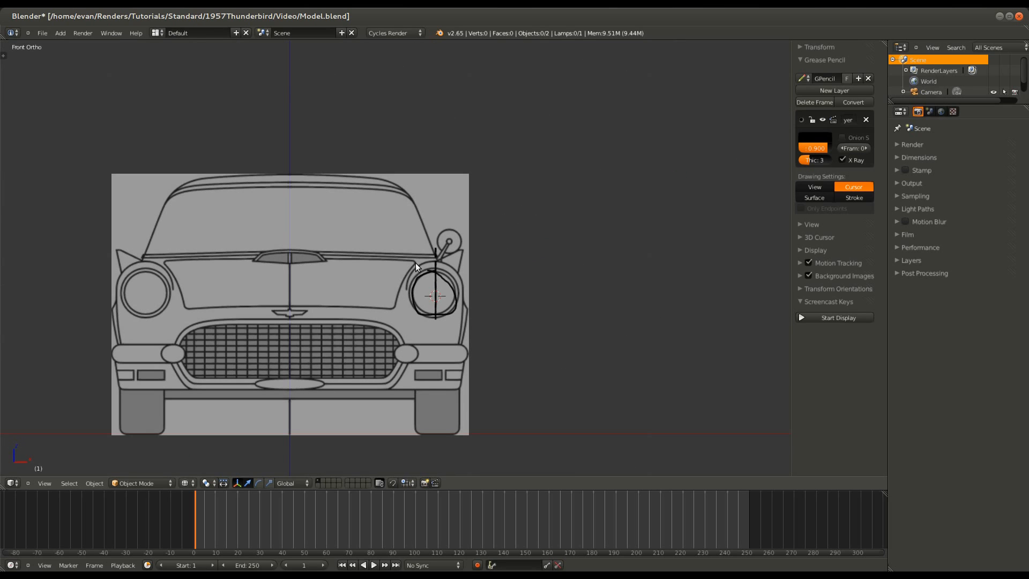
key("KP_7")
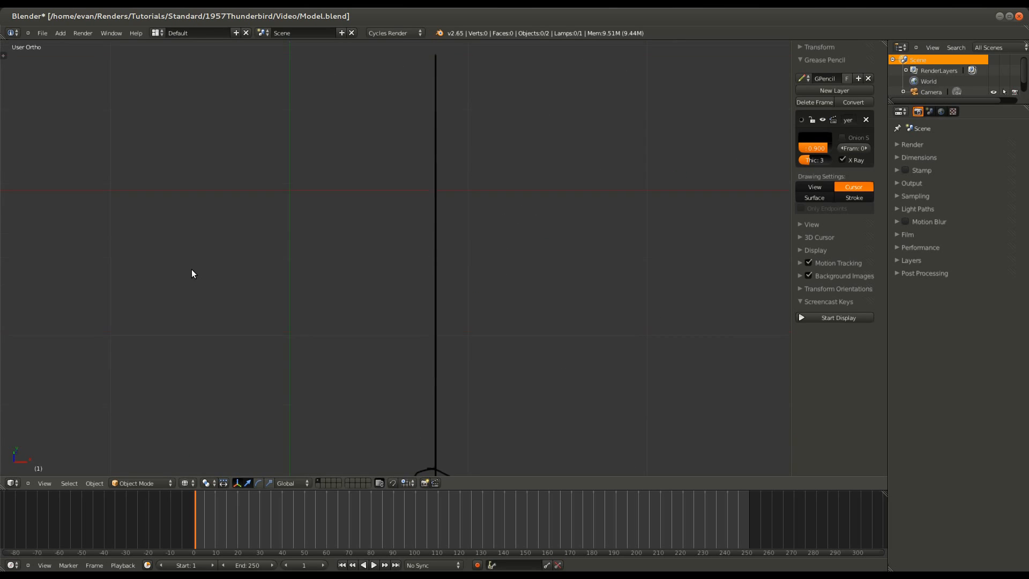
mouse_move(244, 246)
left_mouse_down()
mouse_move(268, 295)
mouse_move(403, 301)
mouse_move(420, 284)
mouse_move(427, 233)
left_mouse_up()
scroll(408, 305, "up", 5, "shift")
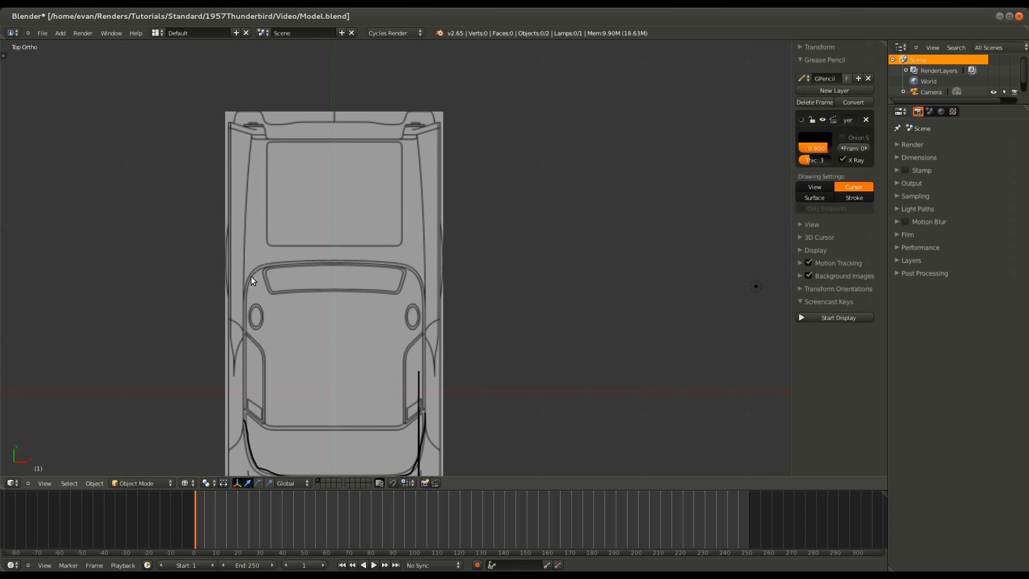
mouse_move(244, 290)
left_mouse_down()
mouse_move(267, 260)
mouse_move(403, 264)
mouse_move(429, 278)
mouse_move(432, 313)
left_mouse_up()
mouse_move(422, 329)
middle_mouse_down()
mouse_move(387, 331)
mouse_move(294, 249)
middle_mouse_up()
- Trace the door outline, the body line back to the tail and the slanted front fender vents in side view
key("KP_3")
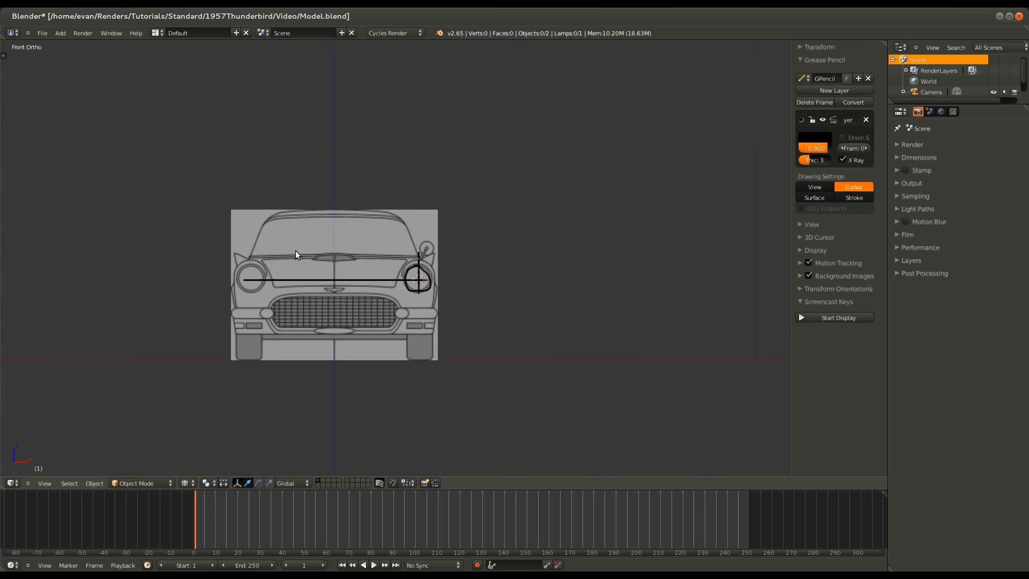
mouse_move(213, 256)
left_mouse_down()
mouse_move(211, 286)
mouse_move(230, 319)
mouse_move(291, 323)
mouse_move(338, 318)
mouse_move(336, 275)
mouse_move(317, 249)
left_mouse_up()
left_click_drag(215, 278, 530, 272)
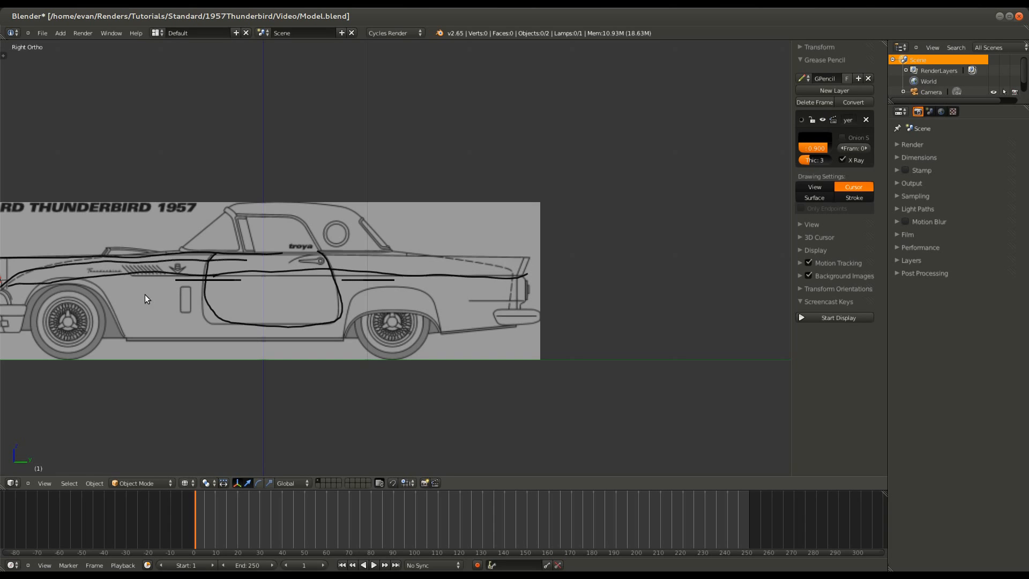
scroll(204, 355, "down", 5, "ctrl")
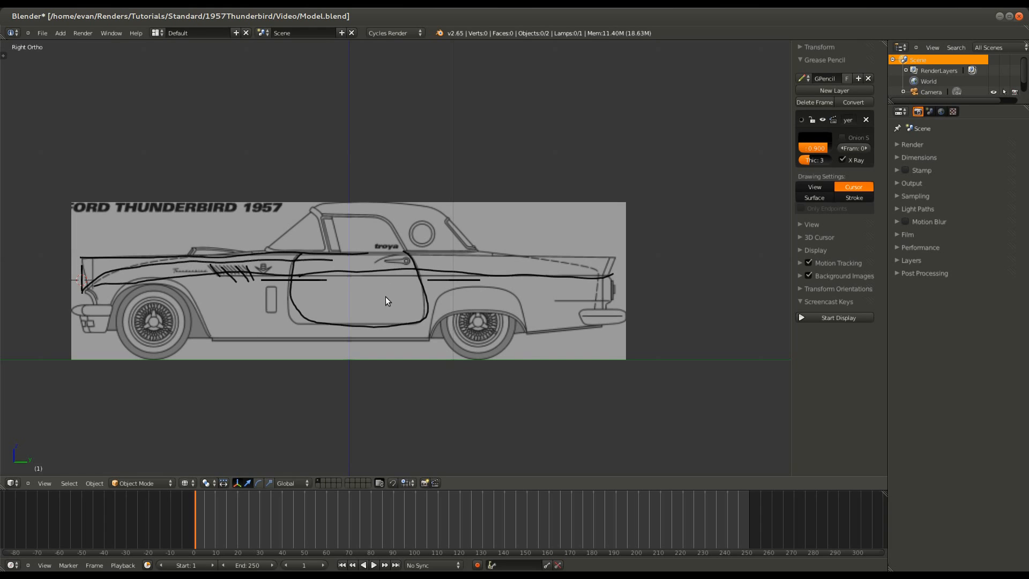
- Trace the beltline from the door handle area back along the hardtop's base in side view
scroll(384, 250, "up", 5)
left_click_drag(363, 244, 498, 243)
mouse_move(365, 256)
left_mouse_down()
mouse_move(413, 244)
mouse_move(600, 253)
left_mouse_up()
mouse_move(482, 268)
middle_mouse_down()
mouse_move(379, 291)
mouse_move(415, 323)
mouse_move(442, 293)
mouse_move(429, 285)
mouse_move(459, 273)
mouse_move(448, 271)
middle_mouse_up()
- Trace the inner and outer edges of the rear fender on the top blueprint
key("KP_7")
scroll(448, 269, "down", 6)
left_click_drag(414, 330, 418, 272)
mouse_move(419, 434)
left_mouse_down()
mouse_move(430, 399)
mouse_move(436, 232)
left_mouse_up()
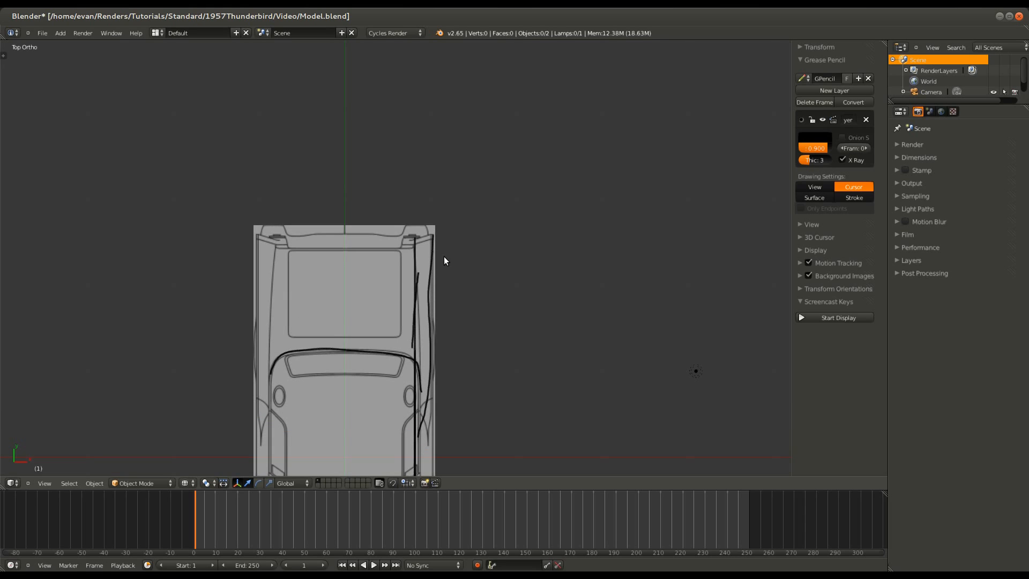
- Compare the traced strokes with the back and front blueprints around the headlight and rear fender
key("ctrl+KP_1")
scroll(394, 310, "up", 4)
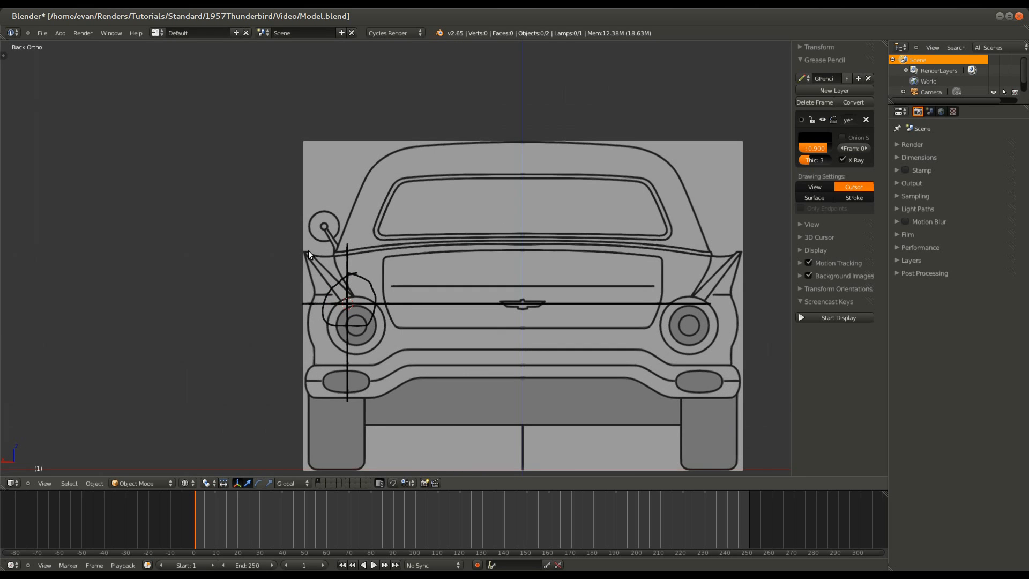
mouse_move(315, 267)
middle_mouse_down()
mouse_move(387, 276)
mouse_move(341, 323)
mouse_move(224, 267)
mouse_move(226, 291)
mouse_move(262, 294)
middle_mouse_up()
key("KP_1")
scroll(276, 304, "up", 8)
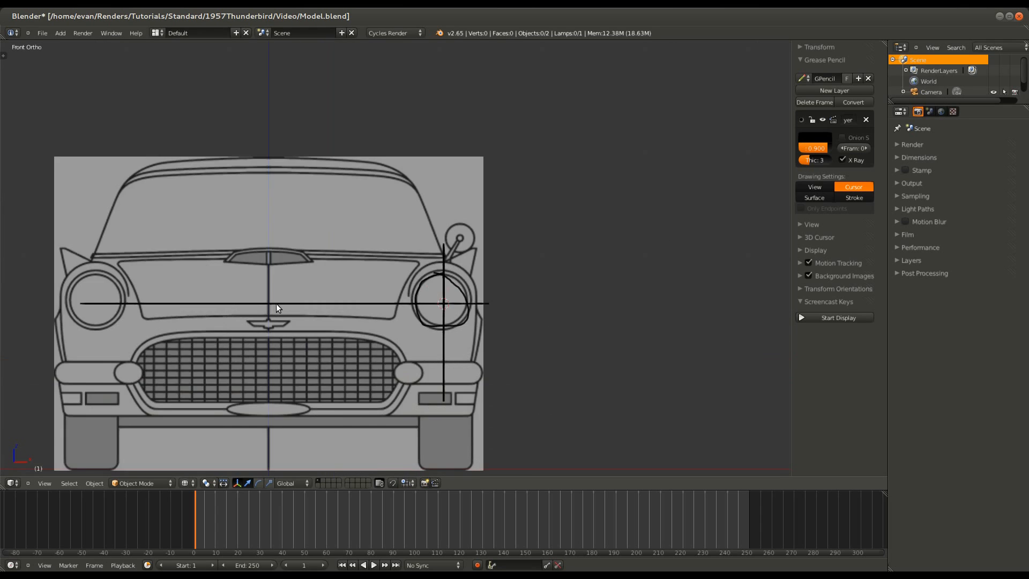
scroll(364, 343, "down", 6, "shift")
scroll(379, 333, "down", 2)
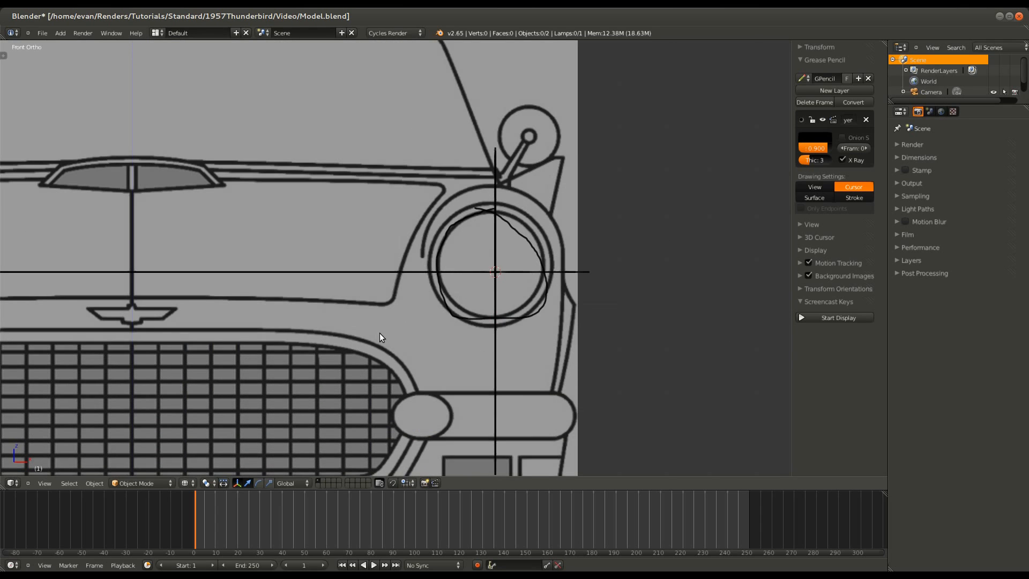
- Trace the slanted front edge of the headlight housing in side view, from the fender tip down toward the bumper
key("KP_3")
scroll(387, 336, "down", 5)
scroll(388, 339, "left", 5, "ctrl")
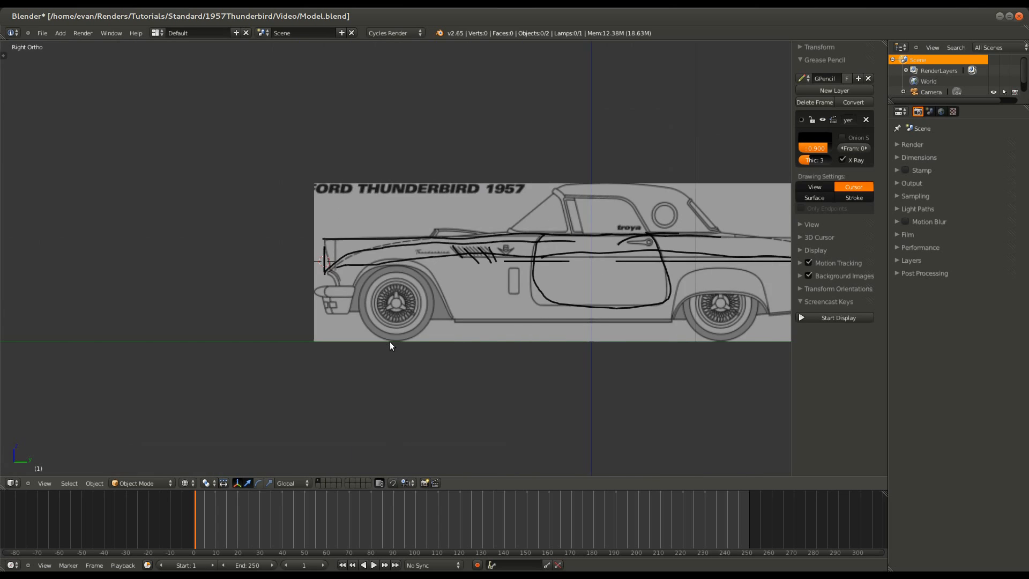
scroll(203, 231, "up", 6)
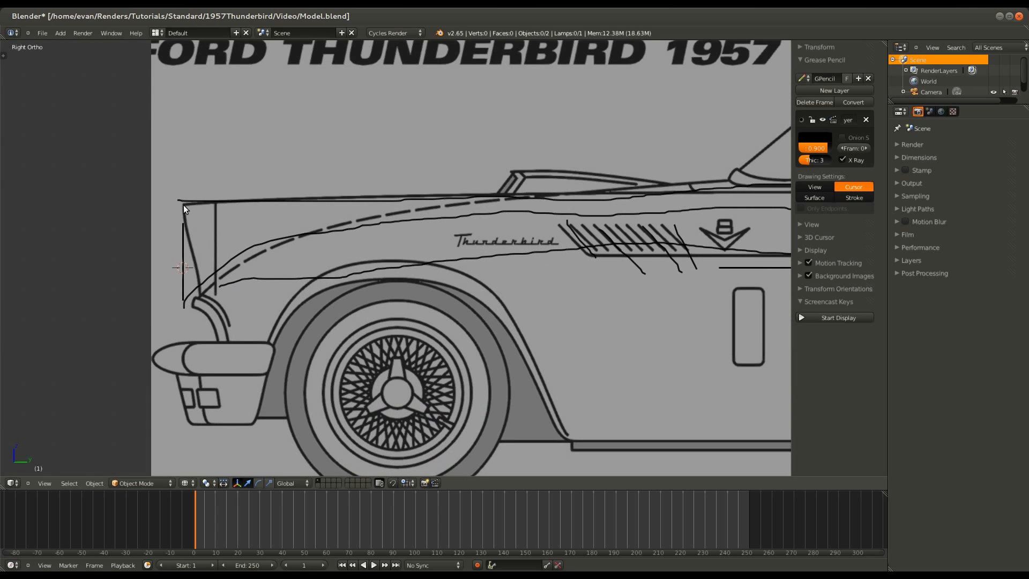
left_click_drag(184, 204, 201, 284)
mouse_move(194, 300)
middle_mouse_down()
mouse_move(239, 312)
mouse_move(239, 242)
mouse_move(198, 239)
mouse_move(181, 226)
middle_mouse_up()
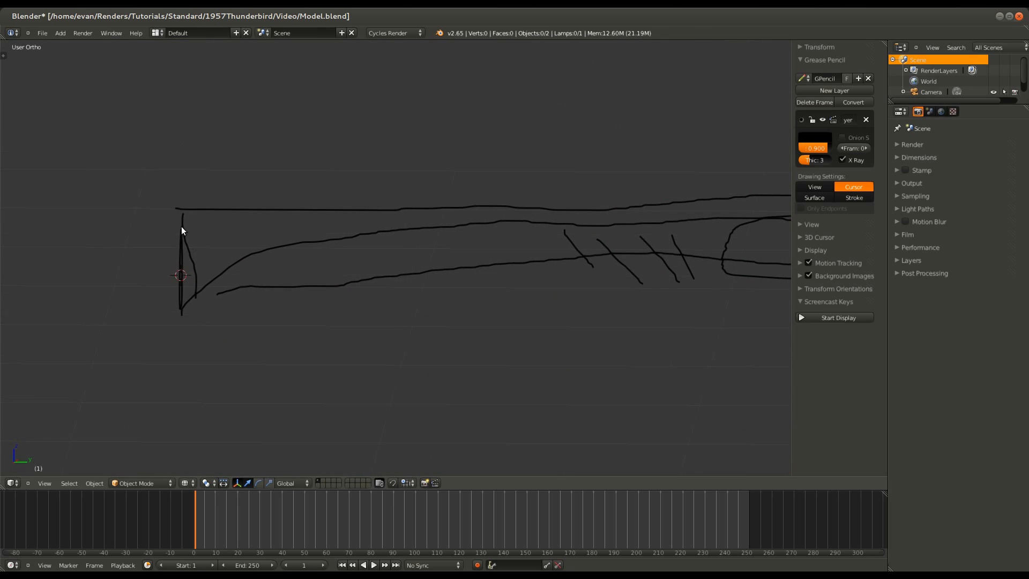
- Trace the hood's front edge, the hood scoop outline and the hood's centre line on the front blueprint
key("KP_1")
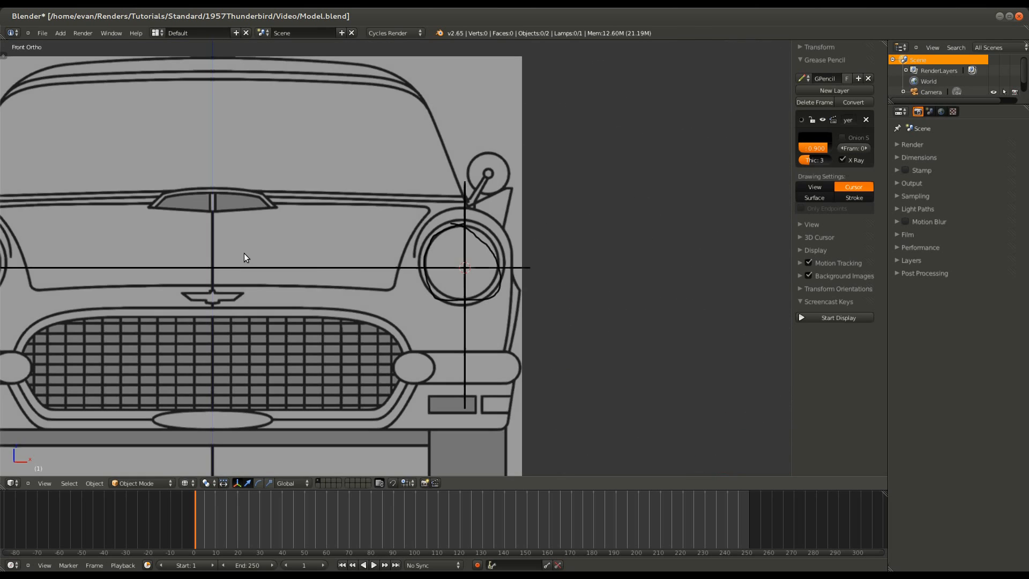
scroll(286, 314, "down", 3)
mouse_move(298, 297)
middle_mouse_down()
mouse_move(303, 281)
mouse_move(305, 319)
mouse_move(257, 269)
mouse_move(316, 288)
mouse_move(378, 288)
mouse_move(380, 252)
middle_mouse_up()
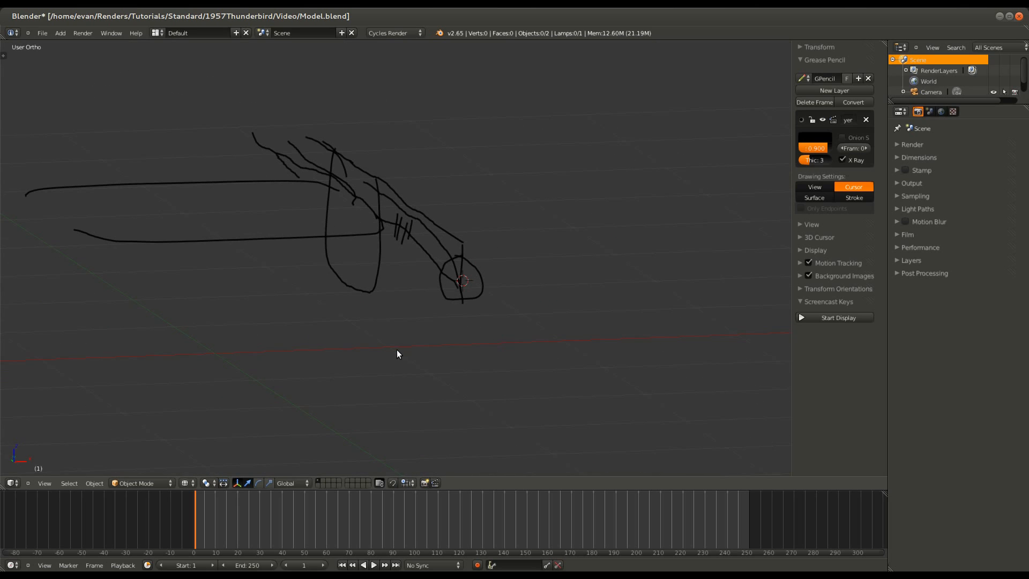
key("KP_1")
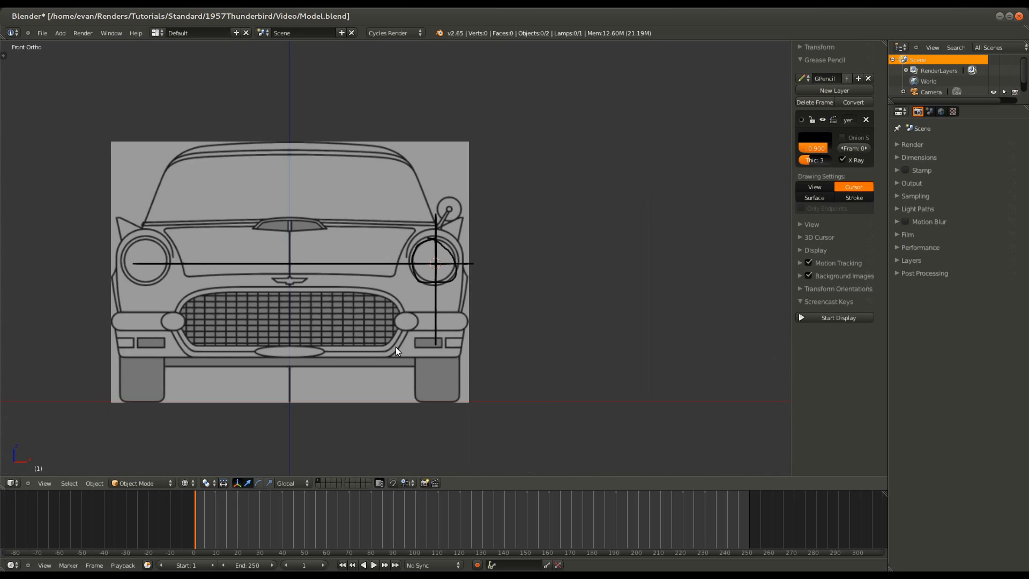
scroll(395, 346, "down", 9, "ctrl")
scroll(381, 257, "up", 3)
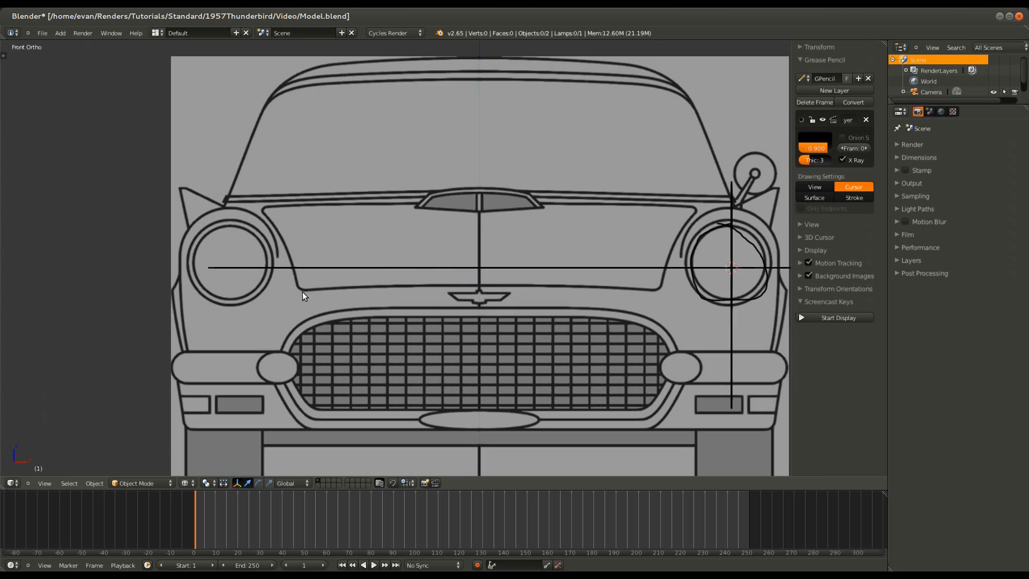
mouse_move(302, 290)
left_mouse_down()
mouse_move(435, 277)
mouse_move(600, 285)
left_mouse_up()
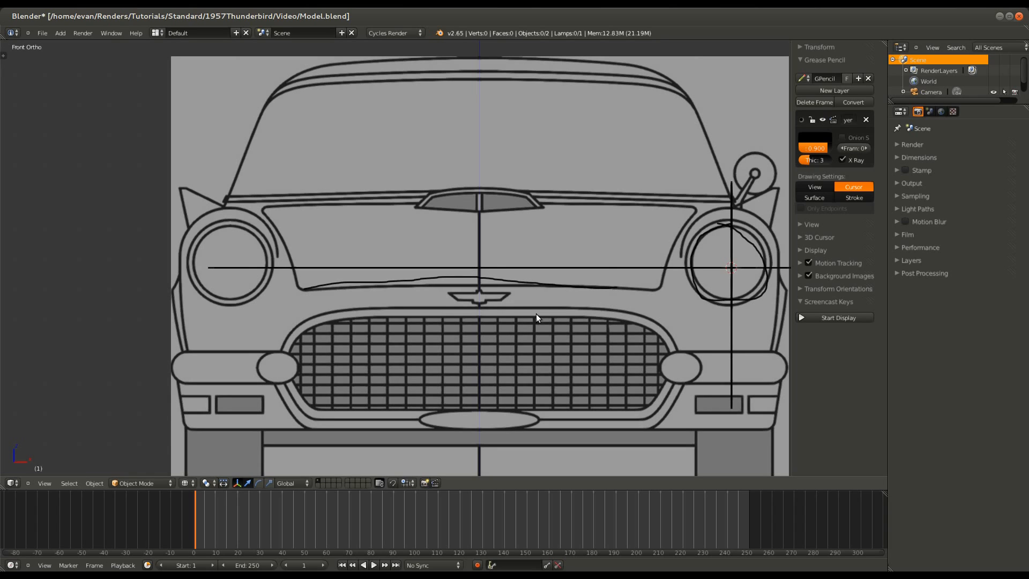
mouse_move(415, 209)
left_mouse_down()
mouse_move(494, 187)
mouse_move(528, 206)
mouse_move(480, 262)
mouse_move(480, 278)
left_mouse_up()
middle_click_drag(501, 248, 451, 265)
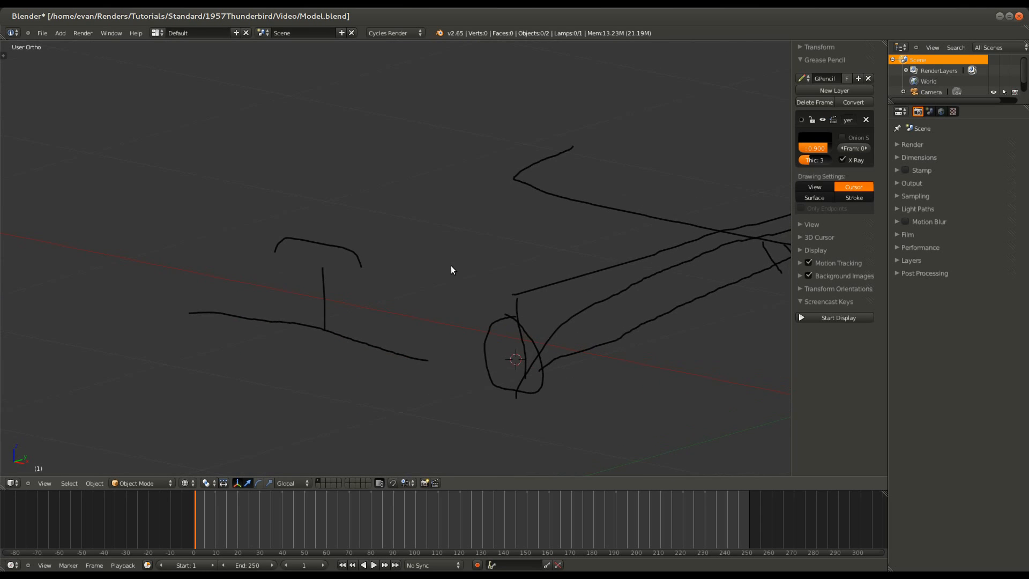
- Trace the hood scoop's upper profile in side view
key("KP_3")
left_click_drag(525, 171, 664, 184)
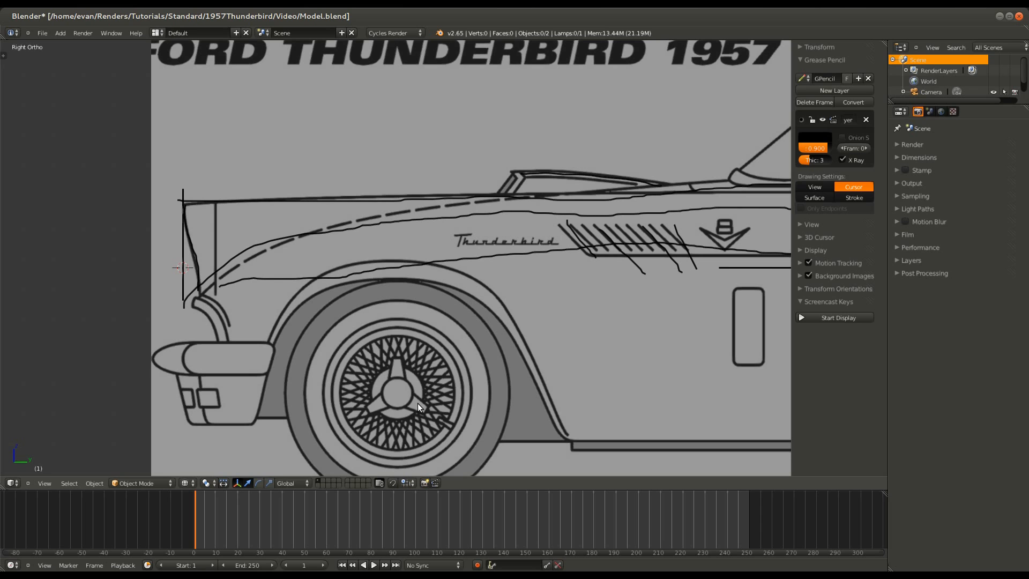
scroll(222, 304, "down", 5)
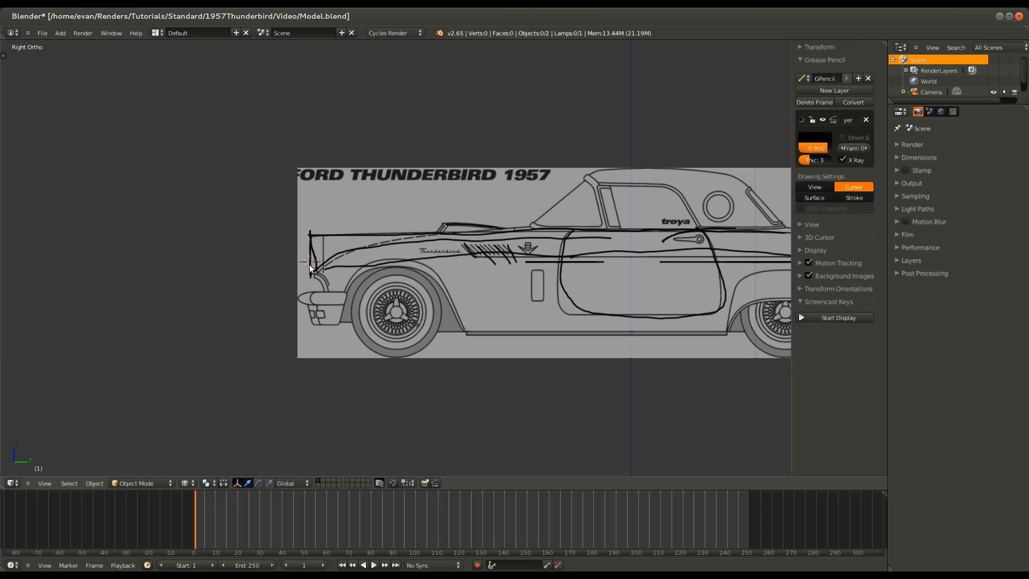
- Delete the Grease Pencil layer with all traced guide strokes, collapse its settings and save the file
middle_click_drag(300, 250, 407, 316)
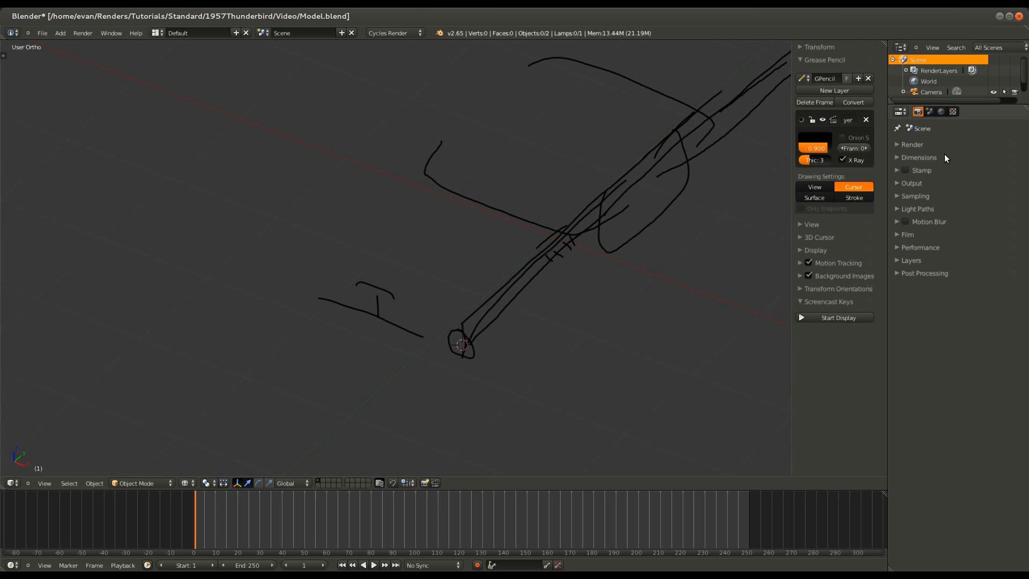
left_click(865, 120)
left_click(823, 62)
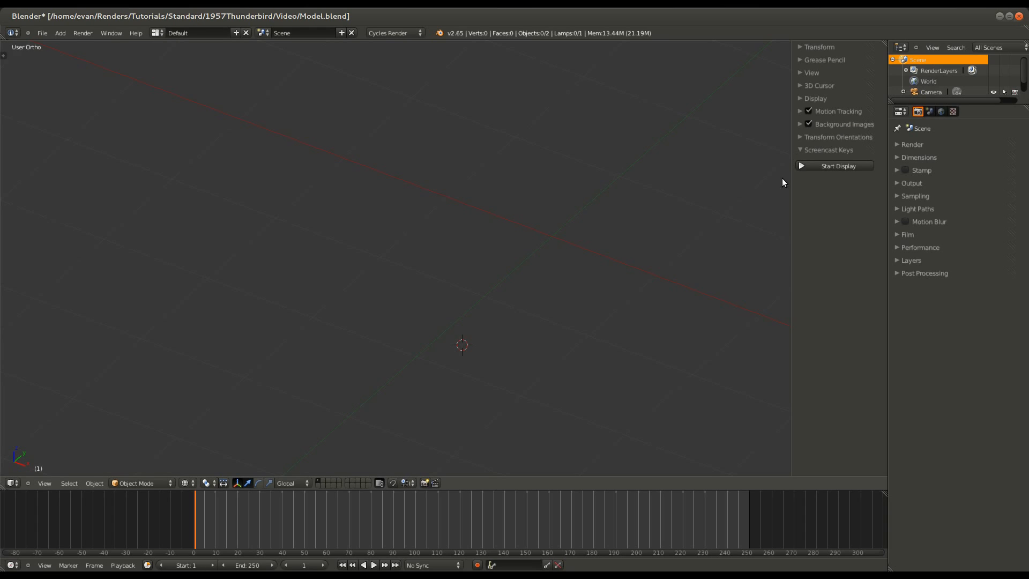
key("ctrl+s")
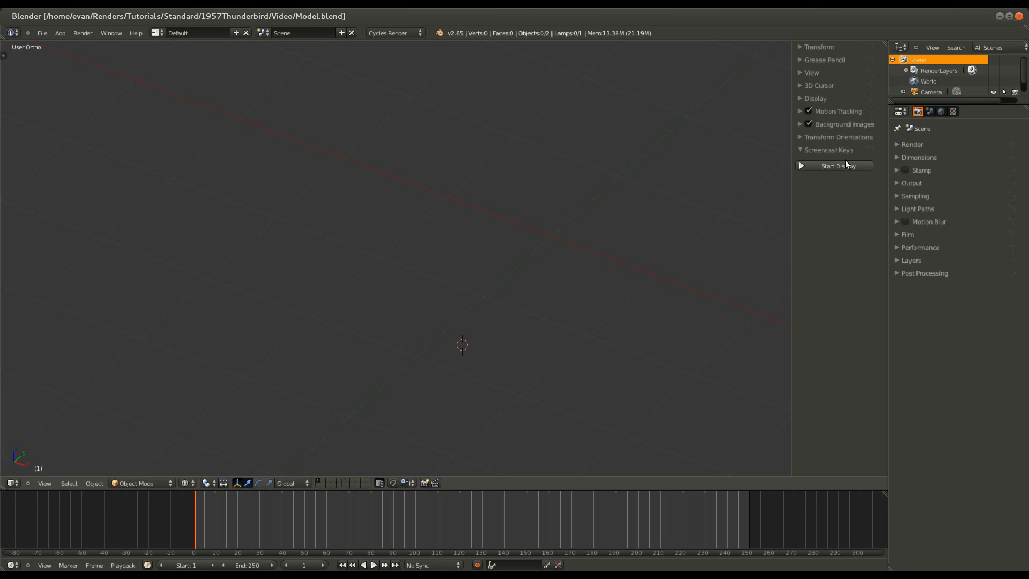
- Snap the 3D cursor to the center, start the Screencast Keys display and save the file
key("shift+s")
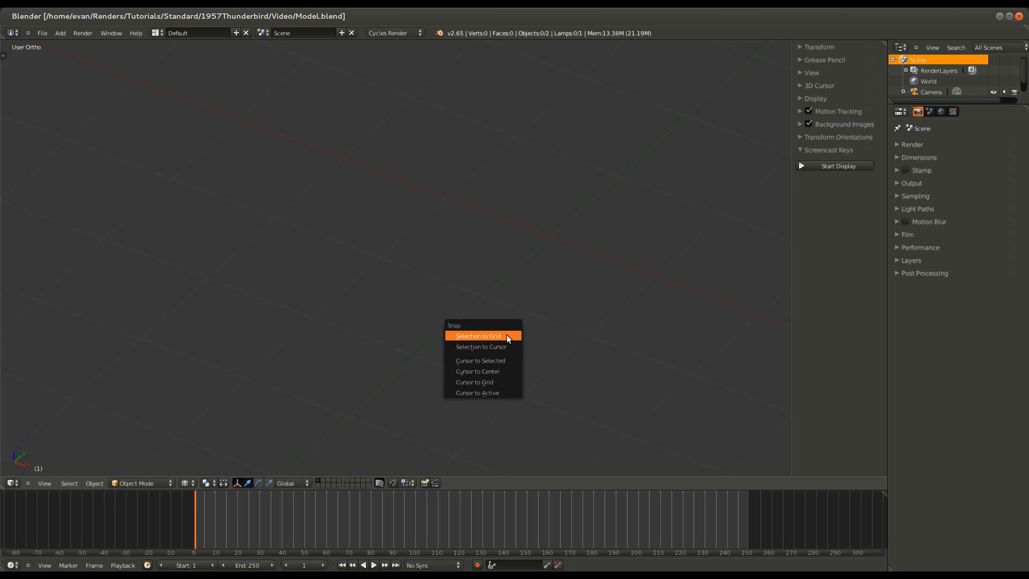
left_click(500, 371)
left_click(808, 169)
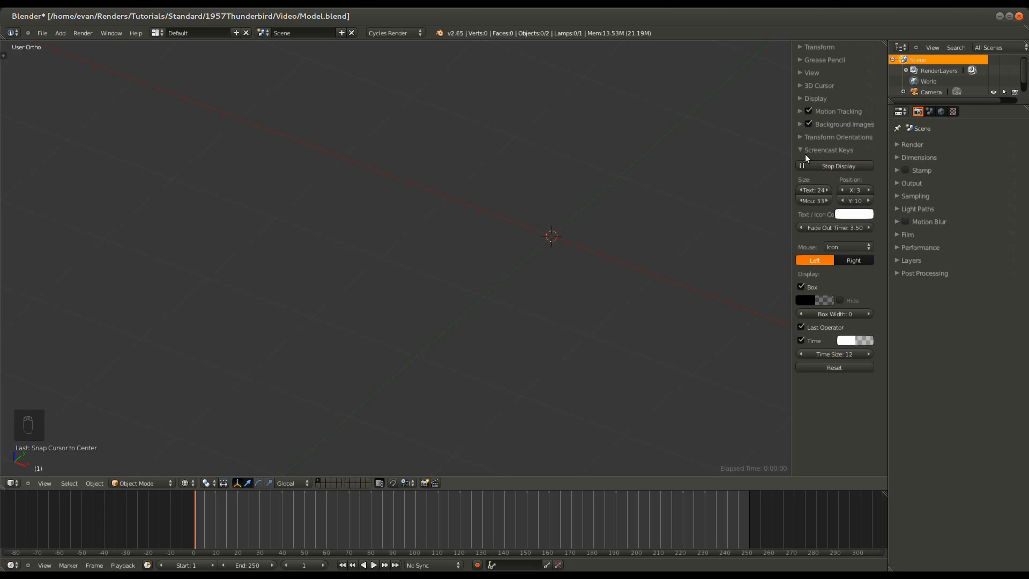
key("a")
key("ctrl+s")
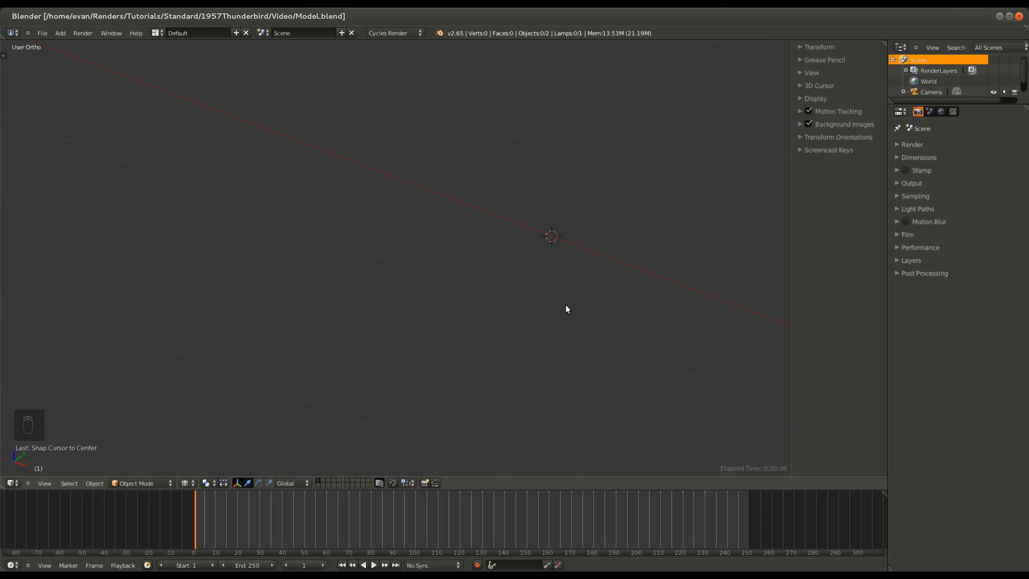
- Add a plane and raise it vertically to the top of the hood in front view
key("KP_1")
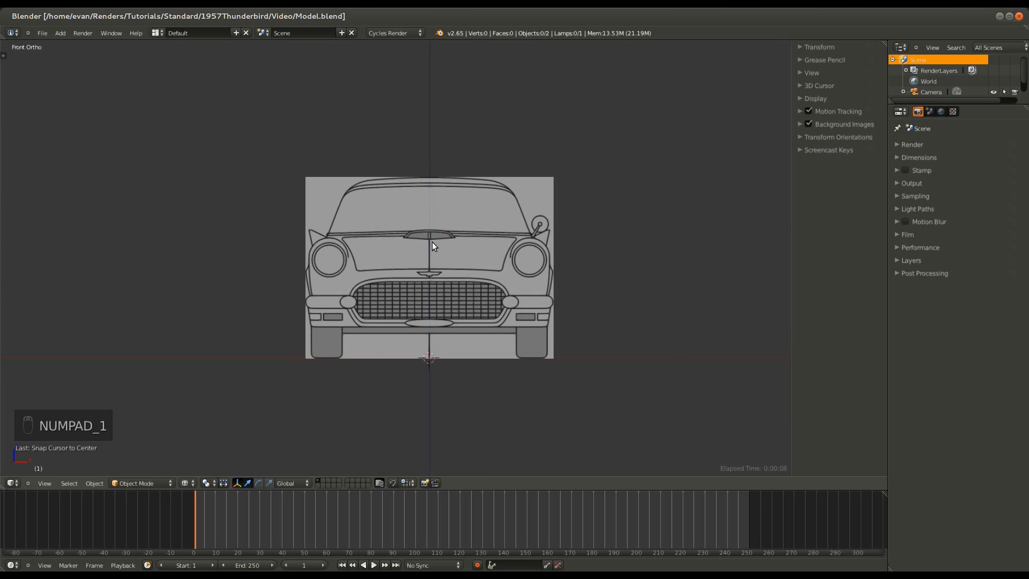
key("shift+a")
mouse_move(433, 249)
left_click(466, 248)
key("g")
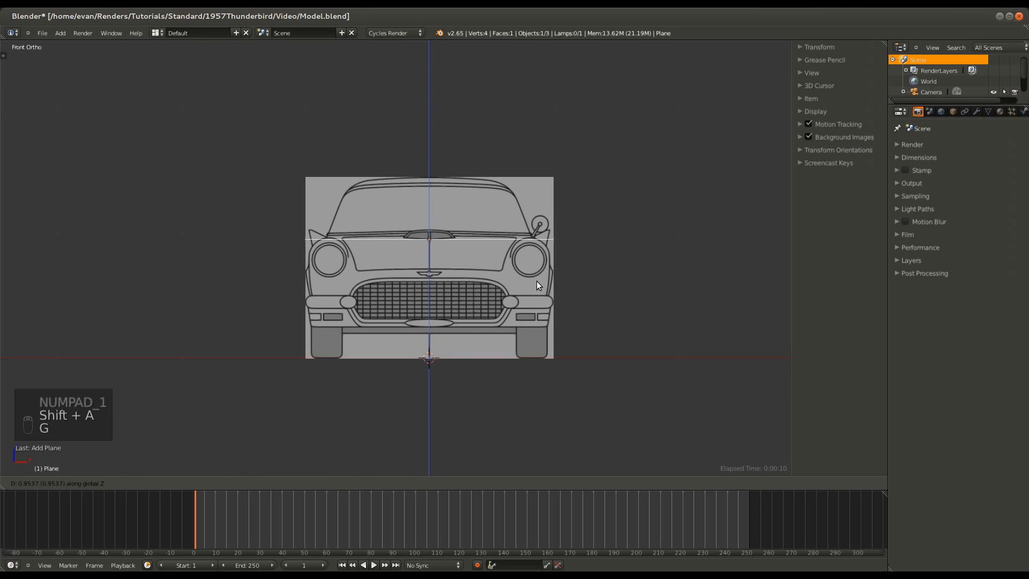
left_click(536, 278)
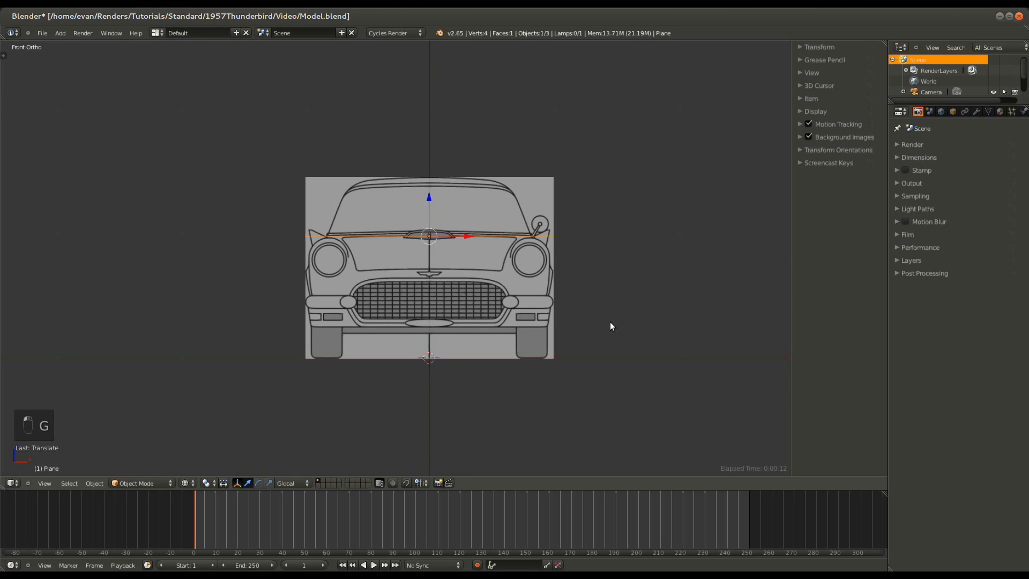
- Move the plane forward in side view so that it lies over the car's hood
key("KP_1")
key("KP_3")
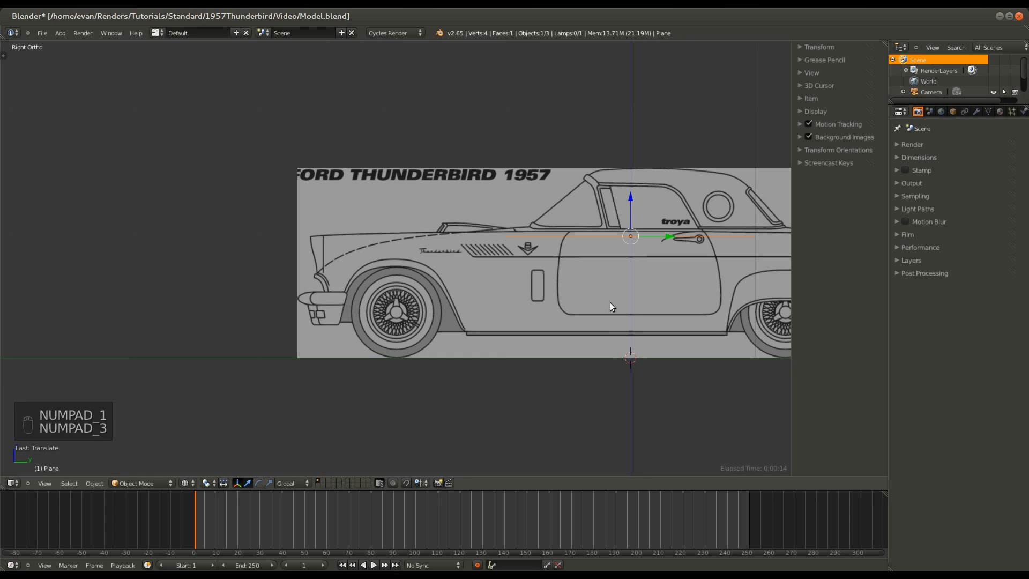
key("g")
left_click(421, 279)
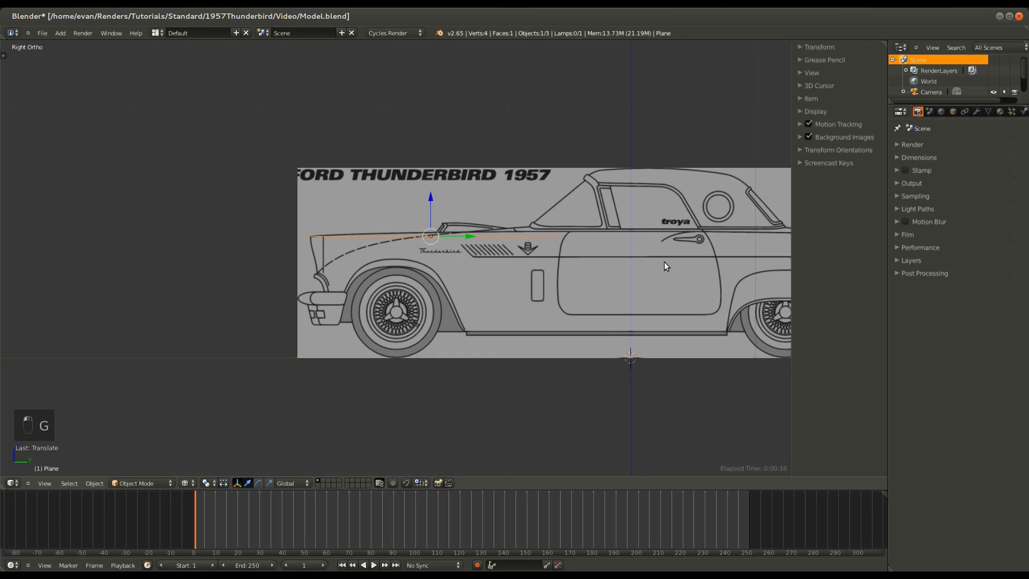
- Rotate the plane's mesh to follow the hood's slope in side view and scale it down
key("Tab")
key("r")
left_click(654, 223)
key("s")
left_click(584, 261)
- Move the plane's rear edge to the back of the hood near the windshield base in side view
key("a")
key("c")
left_click(516, 209)
right_click(518, 211)
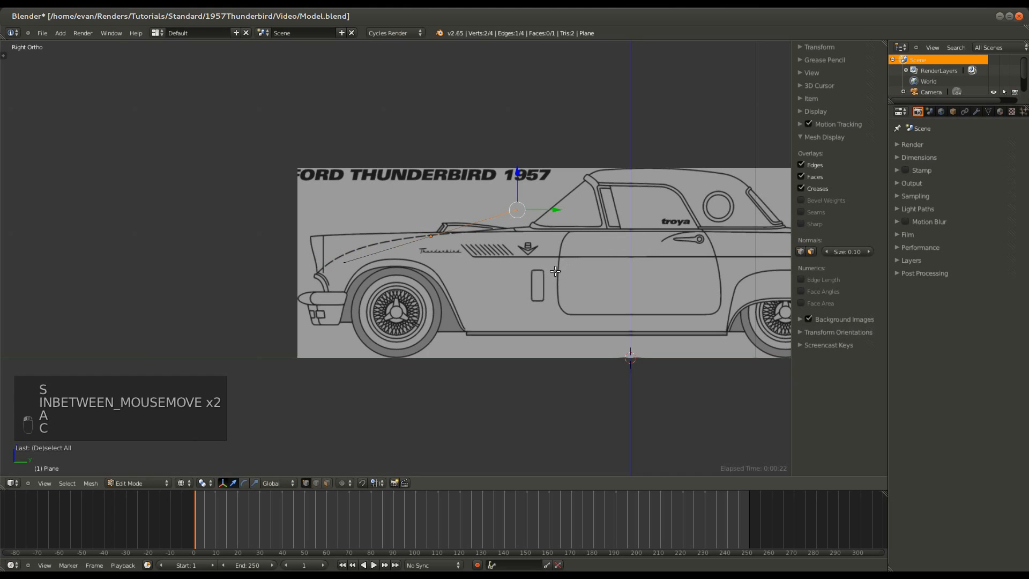
key("g")
left_click(542, 269)
- Move the plane's front edge to the lower front end of the dashed hood line in side view
key("a")
key("c")
left_click(349, 267)
right_click(390, 303)
key("g")
left_click(417, 343)
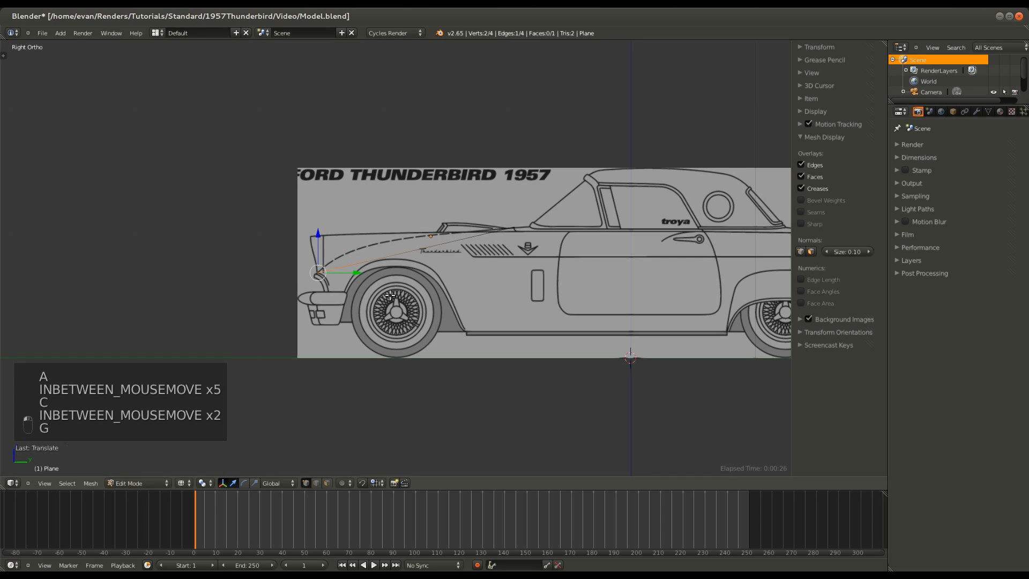
- Add a crosswise loop cut to the hood plane and move it up onto the dashed hood line in side view
scroll(418, 342, "up", 2)
key("ctrl+r")
left_click(416, 307)
left_click(417, 307)
key("g")
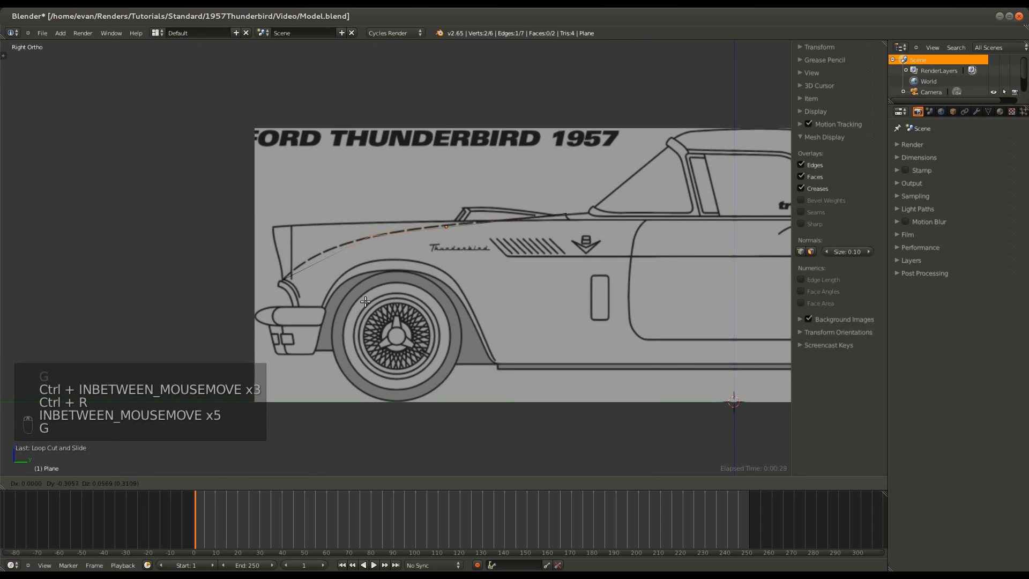
left_click(355, 303)
- Align the crosswise loop with the hood's front seam on the top blueprint
key("KP_1")
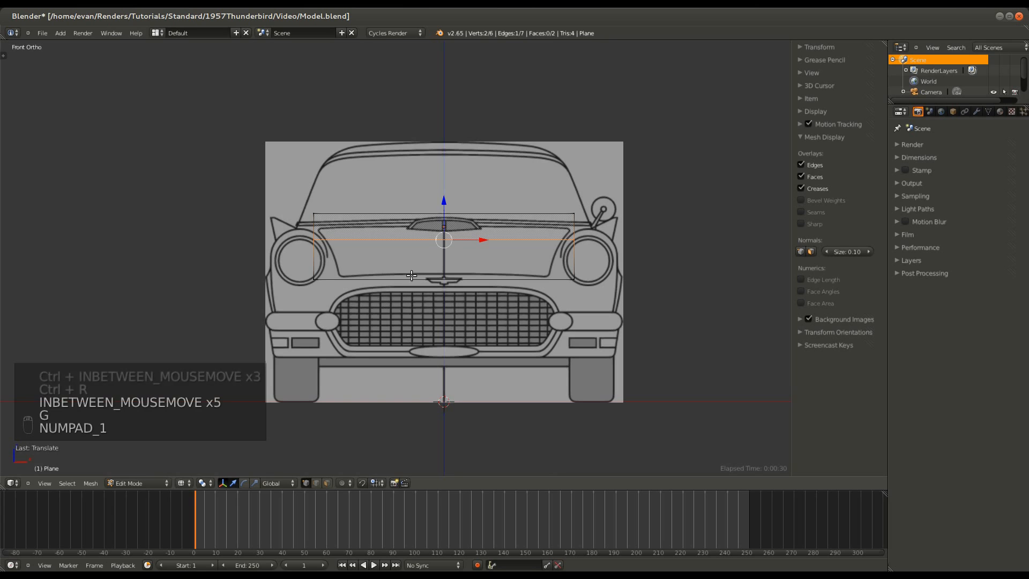
key("g")
left_click(411, 316)
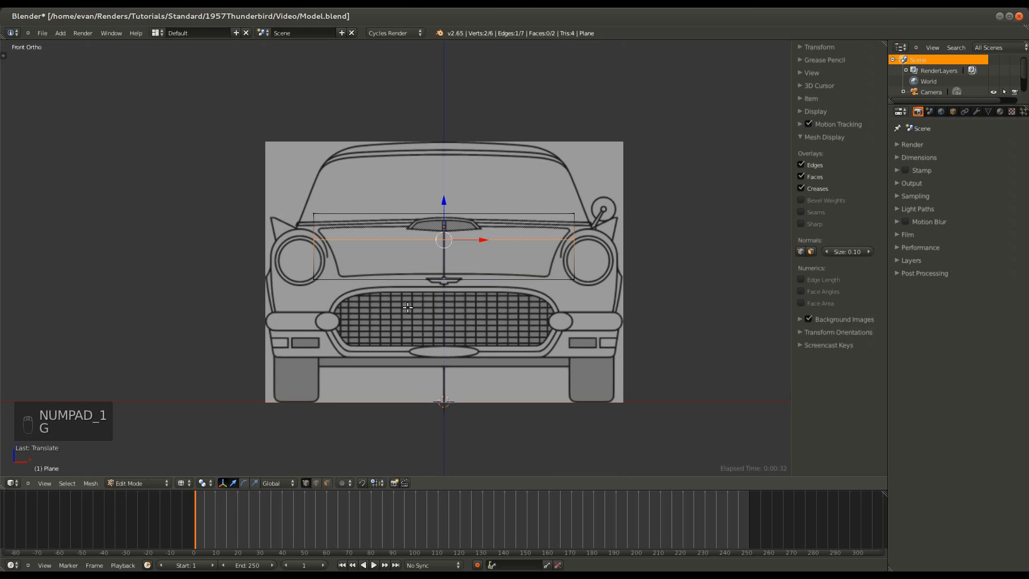
key("KP_3")
key("KP_7")
middle_click_drag(412, 316, 407, 307)
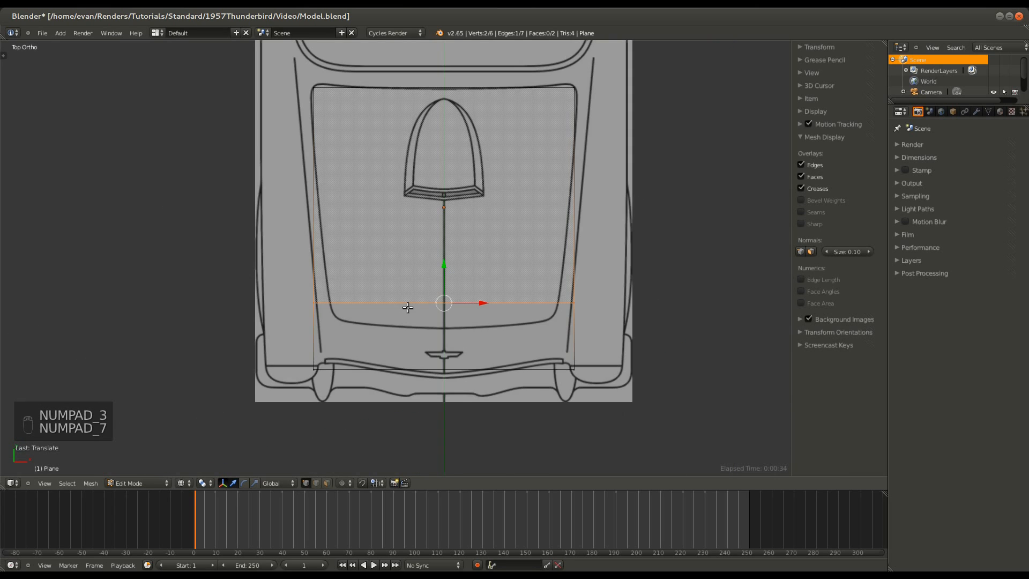
key("g")
left_click(486, 327)
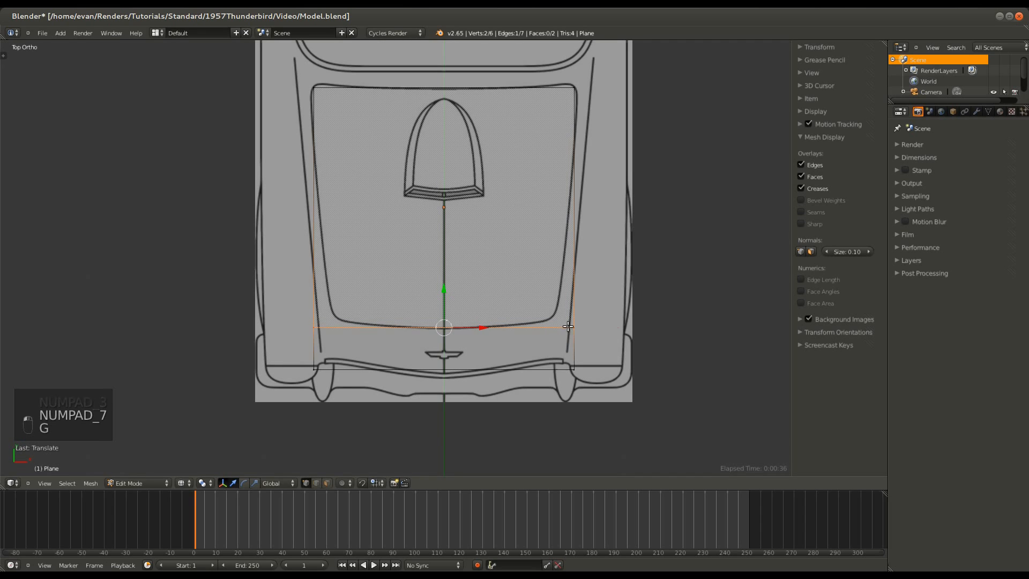
right_click(573, 327)
key("g")
right_click(443, 333)
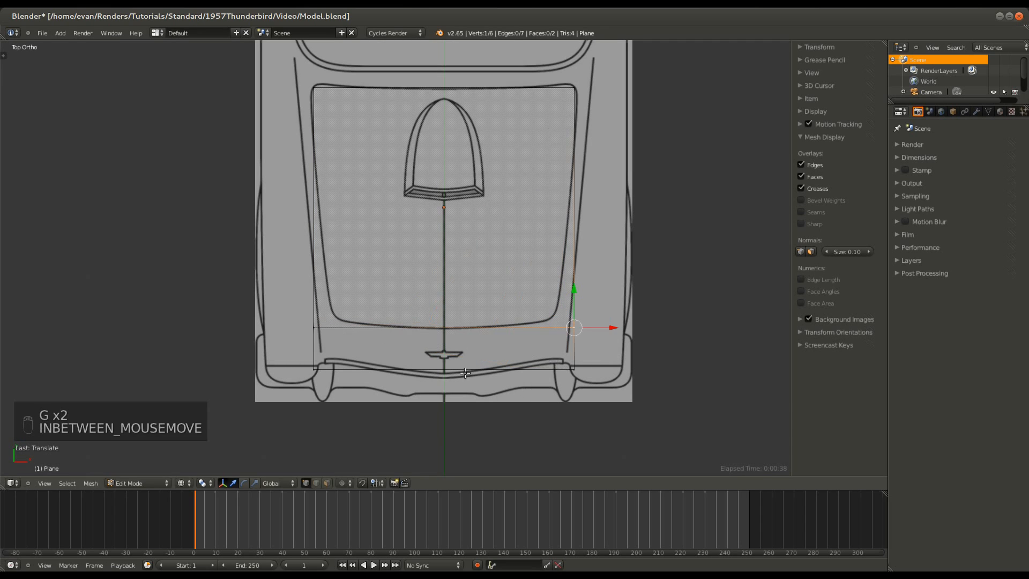
- Add a centred lengthwise loop cut along the hood plane's midline
key("ctrl+r")
left_click(447, 387)
right_click(447, 386)
- Delete the vertices of the hood plane's left half in top view
key("a")
scroll(383, 226, "down", 1)
key("b")
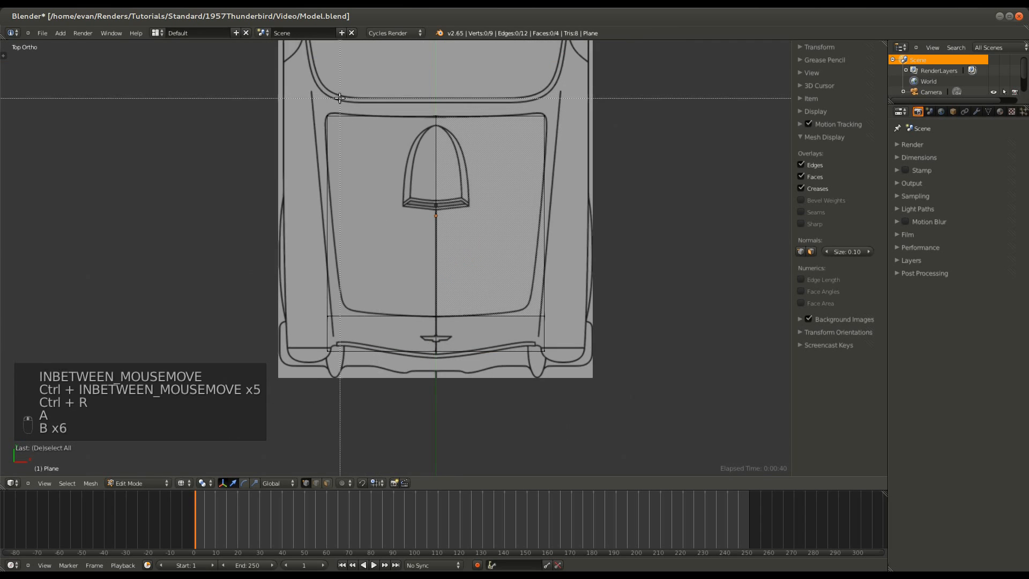
left_click_drag(318, 113, 413, 352)
key("Delete")
left_click(405, 253)
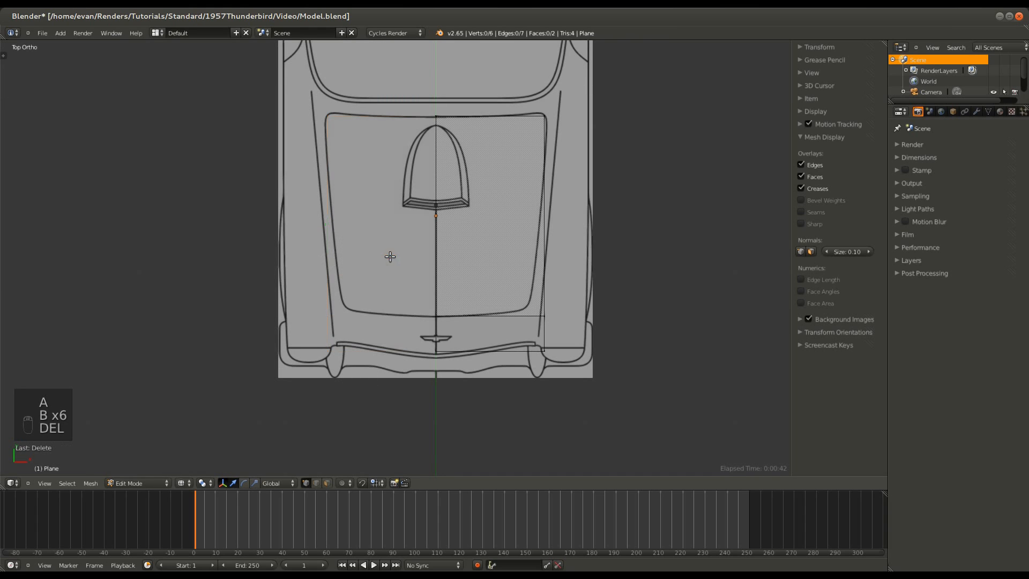
- Add a Mirror modifier to the remaining half of the hood plane
key("a")
key("a")
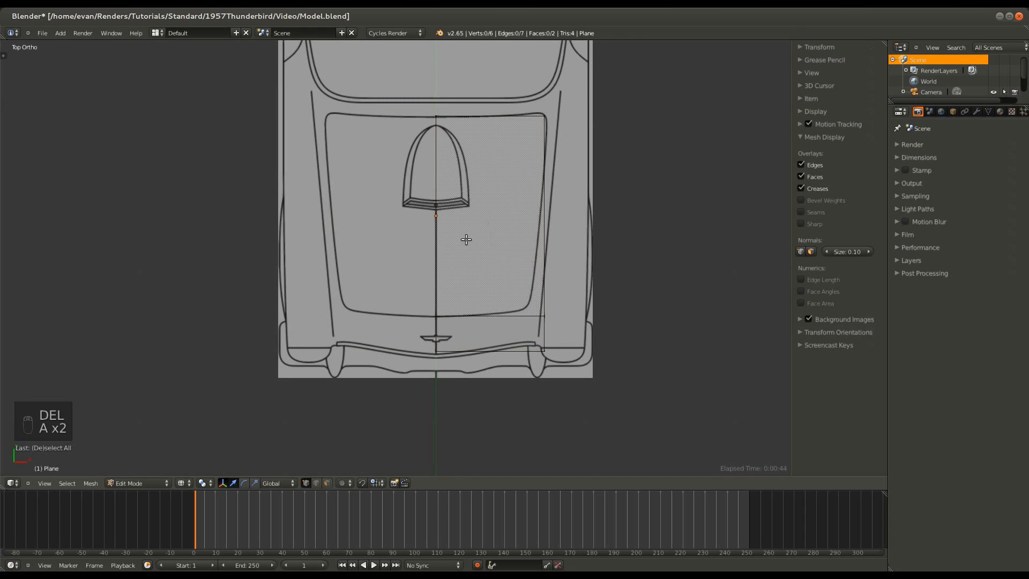
key("space")
type("add modi")
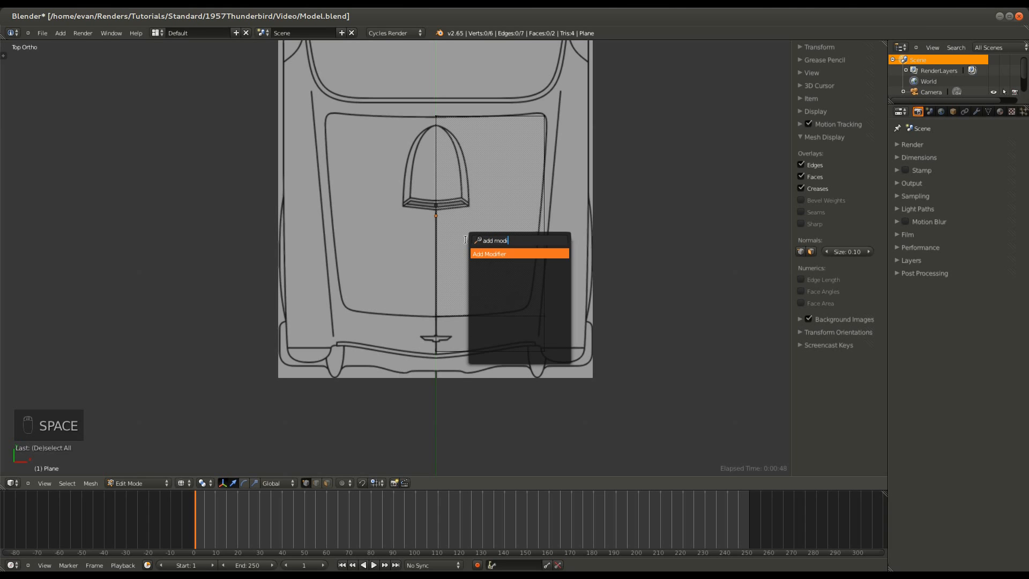
key("Return")
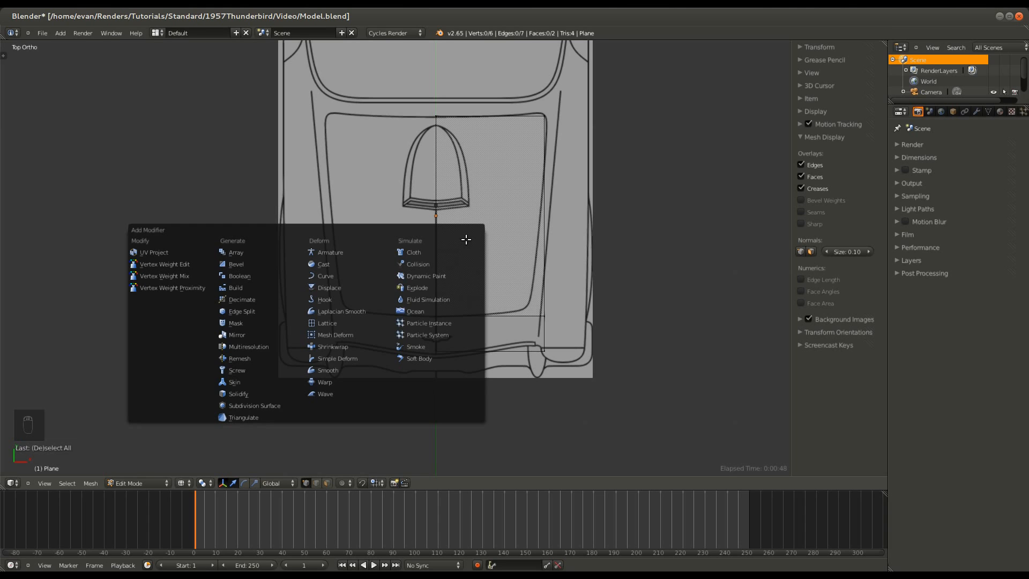
left_click(252, 335)
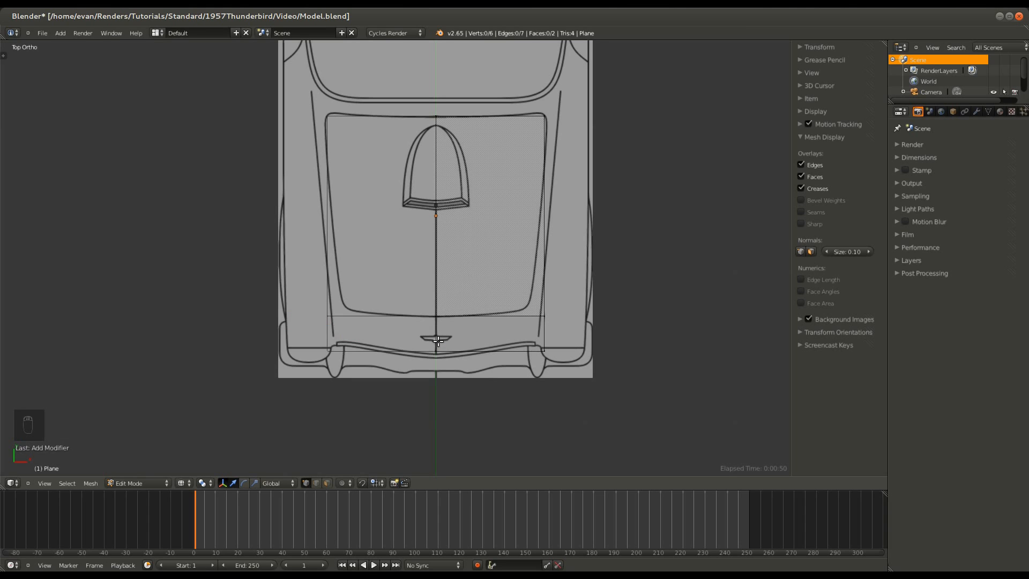
- Examine the mirrored hood plane in perspective and against the side and top blueprints
key("Tab")
key("z")
key("z")
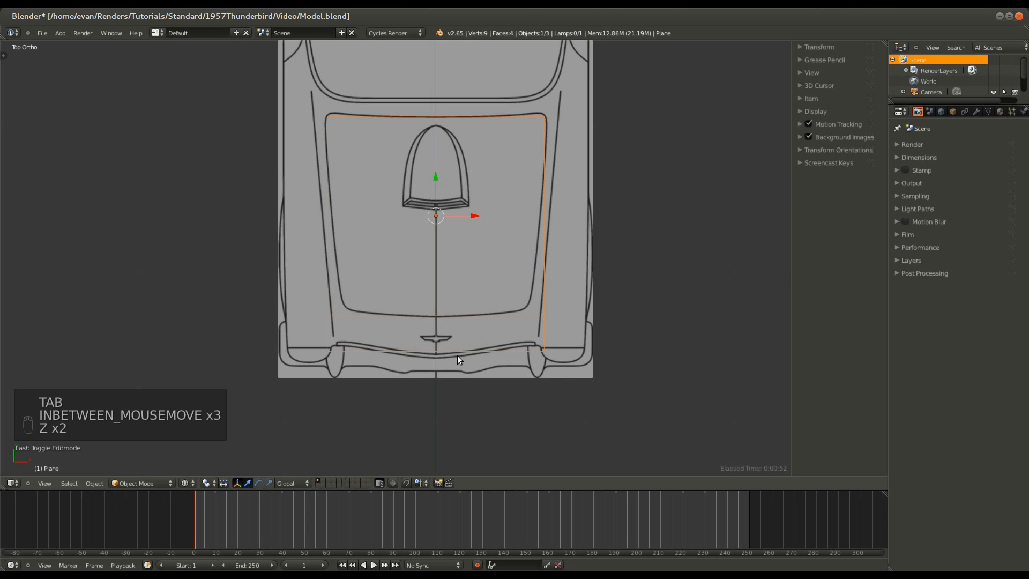
key("space")
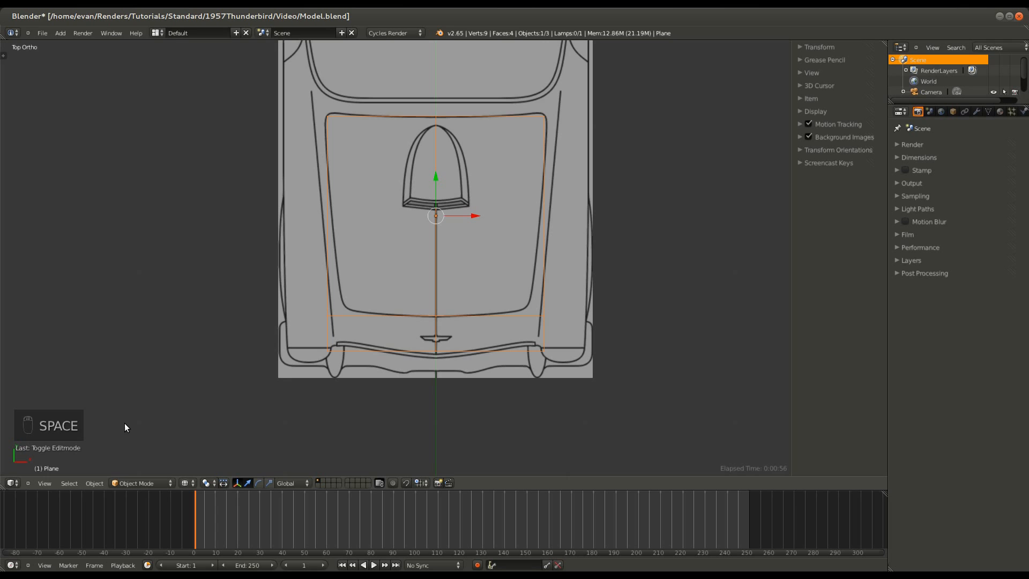
middle_click_drag(516, 394, 498, 325)
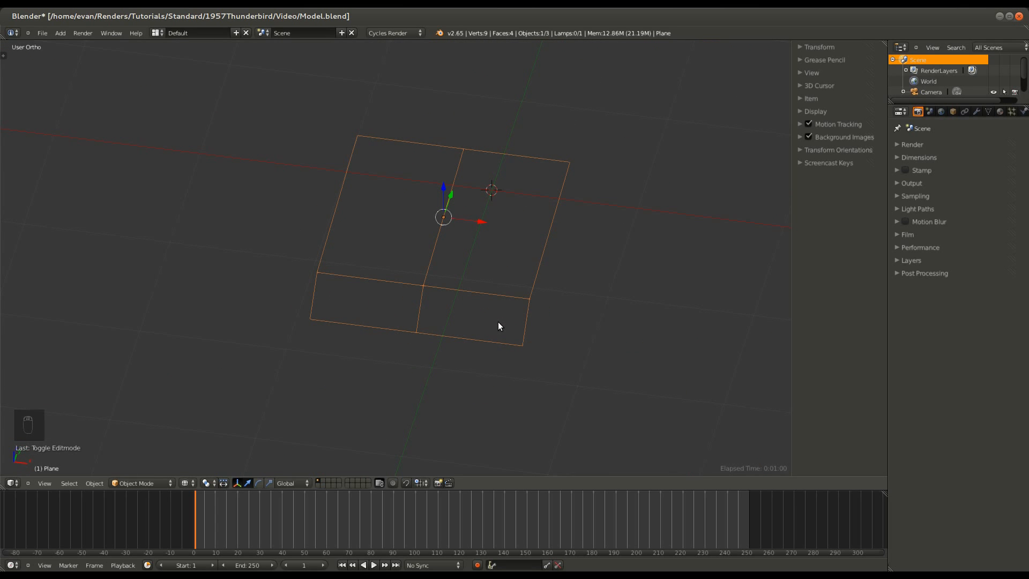
key("KP_1")
key("KP_3")
key("Tab")
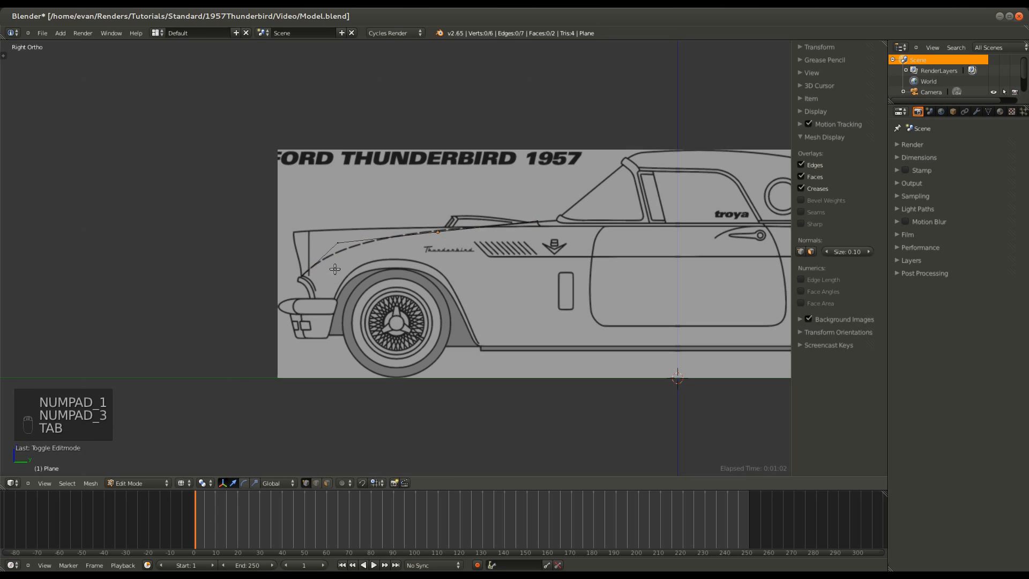
key("a")
key("a")
key("c")
key("Escape")
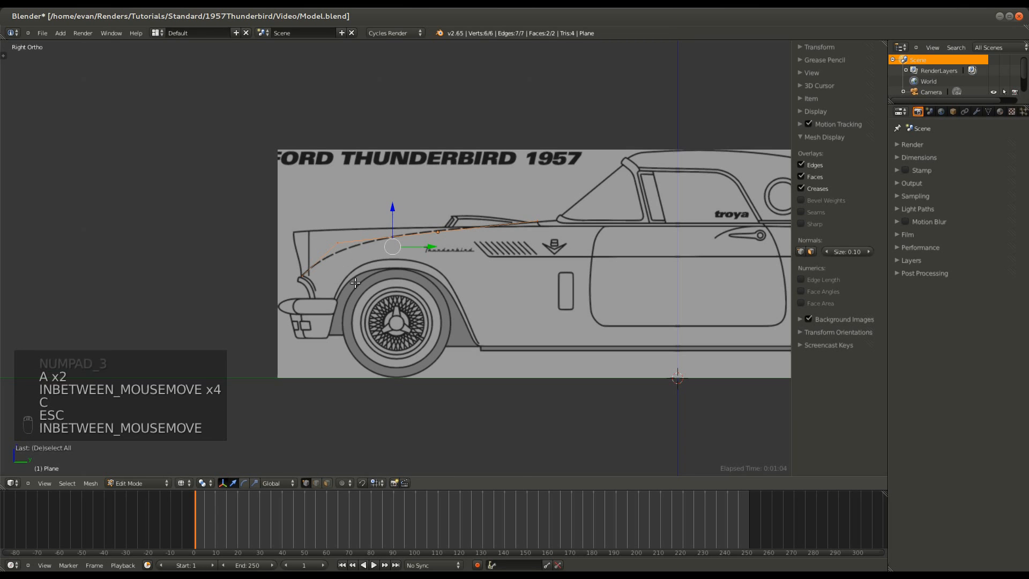
middle_click_drag(357, 275, 413, 303)
key("KP_7")
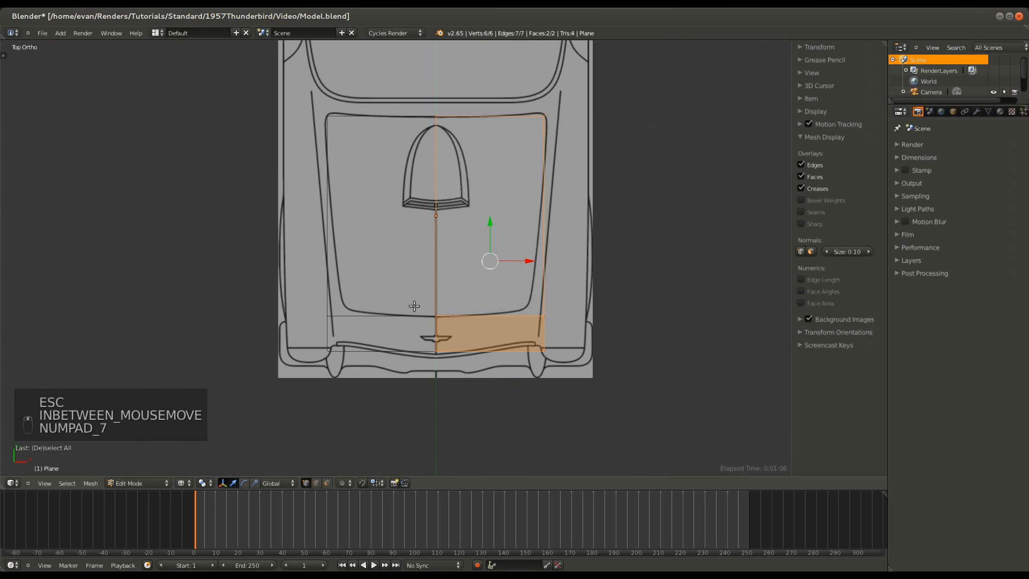
- Delete the vertices of the hood plane's frontmost edge, ahead of the hood seam
key("Tab")
key("Tab")
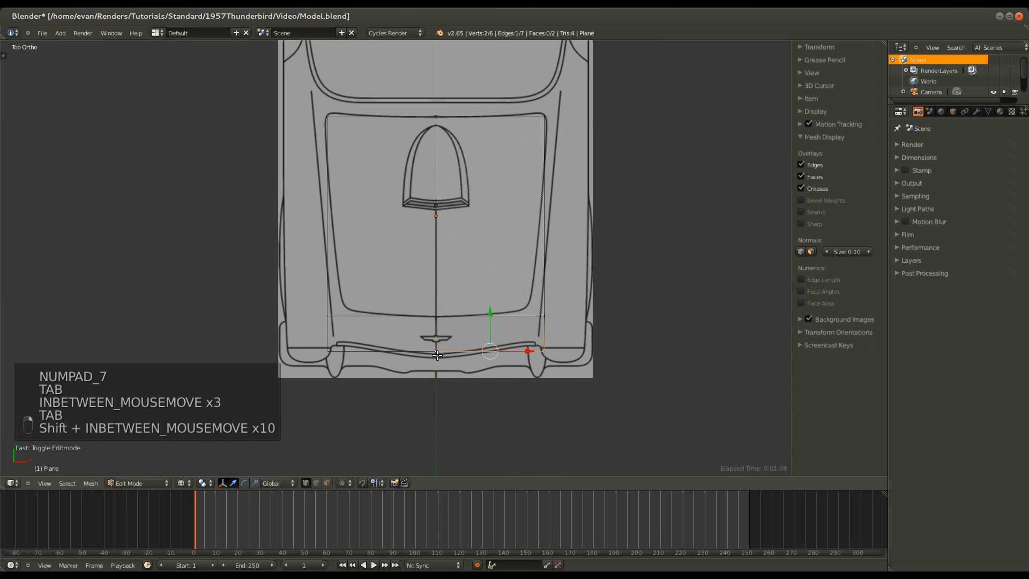
key("Delete")
left_click(442, 355)
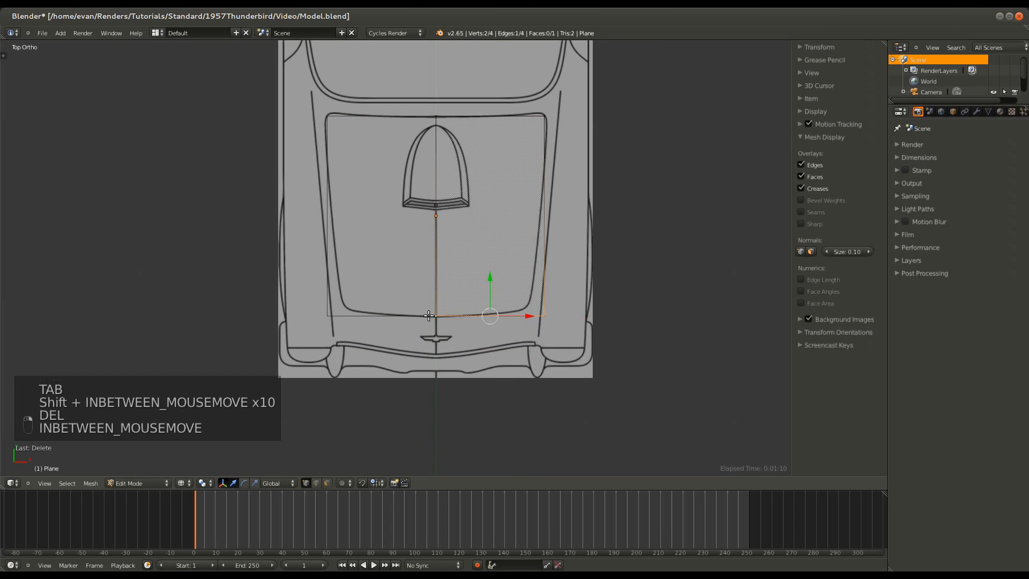
- Lower the plane's new front edge vertically onto the dashed hood line in side view
key("KP_1")
key("KP_3")
key("g")
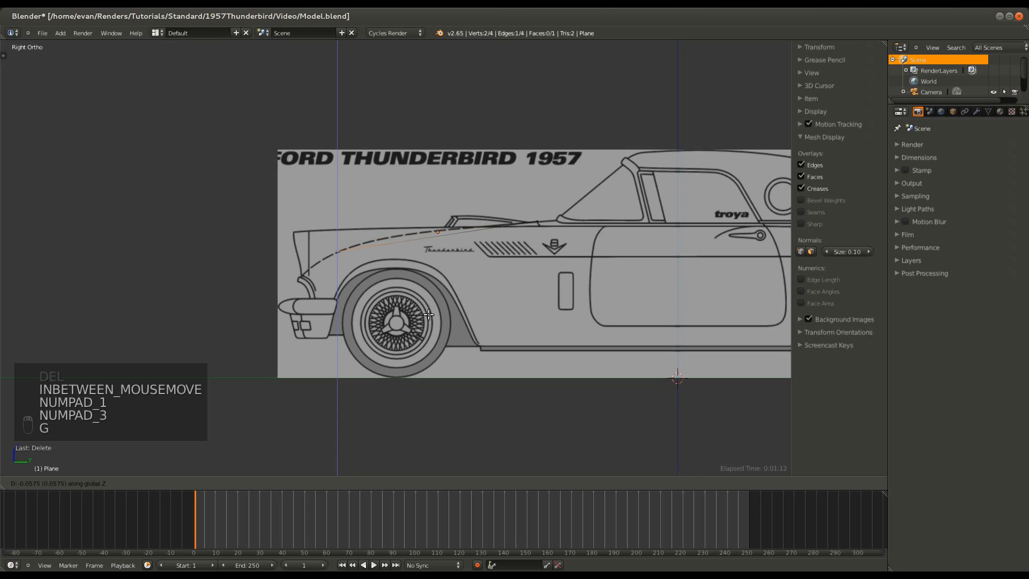
left_click(429, 314)
- Add a crosswise loop cut through the middle of the hood and move it onto the dashed hood line in side view
key("ctrl+r")
left_click(412, 245)
left_click(412, 245)
key("g")
left_click(423, 281)
middle_click_drag(423, 281, 466, 292)
key("Tab")
key("KP_1")
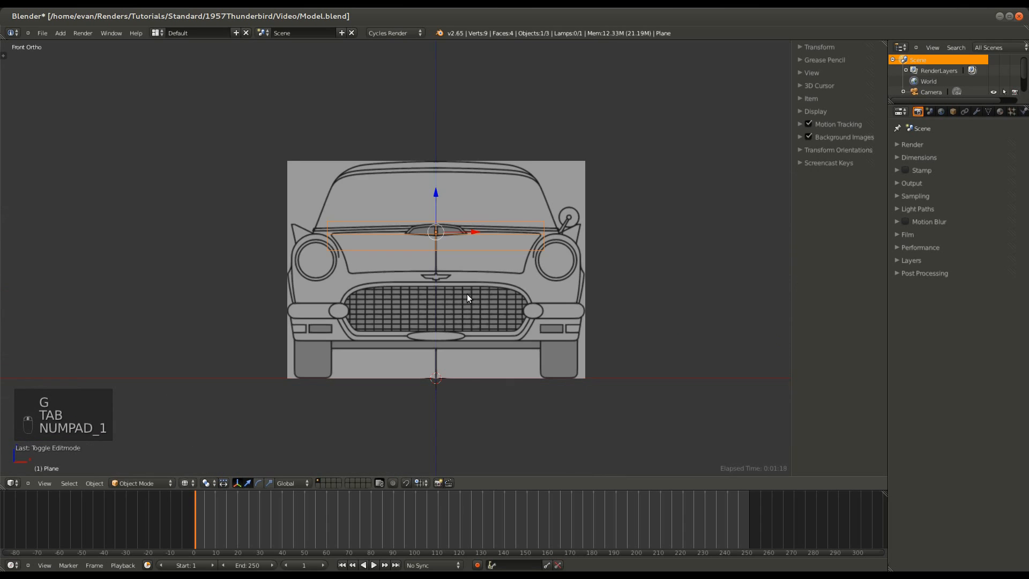
- Move the hood's front outer corner vertex in top view onto the front corner of the blueprint's hood seam
scroll(467, 294, "up", 3)
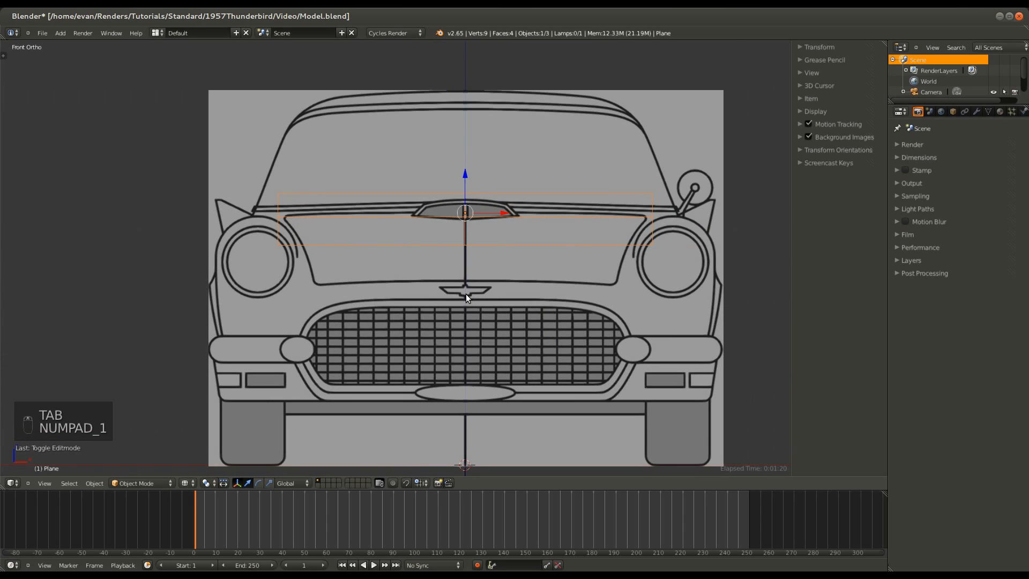
key("KP_7")
key("Tab")
right_click(659, 359)
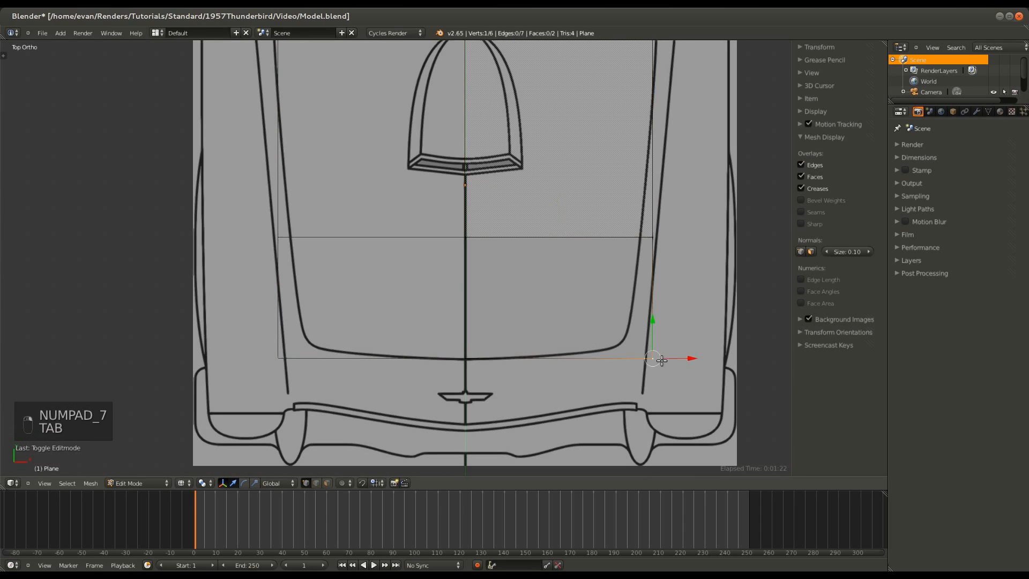
key("g")
left_click(665, 360)
key("g")
left_click(668, 339)
key("g")
left_click(657, 358)
- Slide the outer vertex of the hood's middle cross edge along X onto the side hood seam
middle_click_drag(649, 363, 649, 443, "shift")
right_click(654, 319)
key("g")
key("x")
left_click(661, 338)
- Move the hood's rear outer corner vertex onto the rear corner of the hood seam and save the file
middle_click_drag(661, 338, 668, 274, "shift")
key("g")
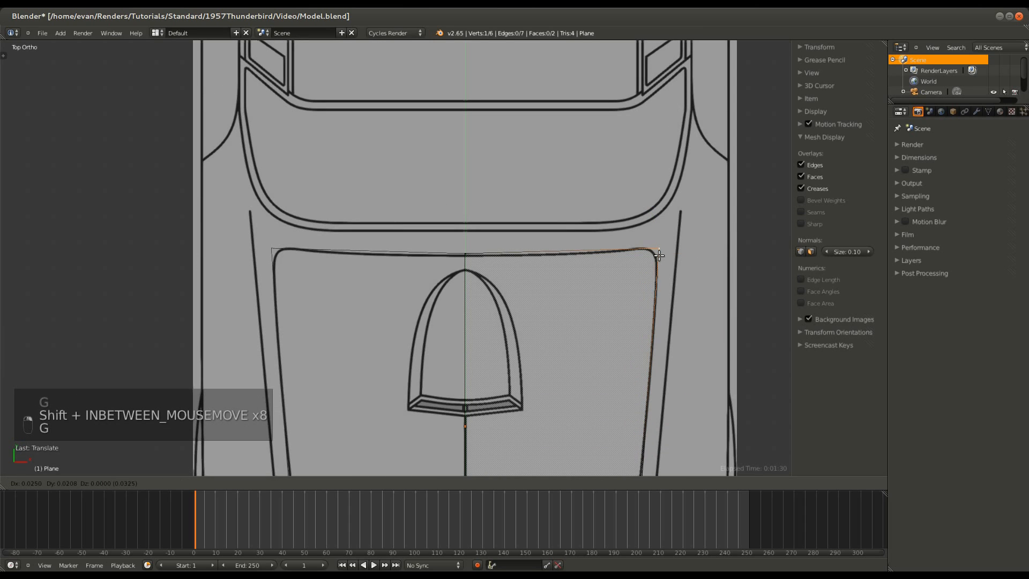
left_click(658, 264)
scroll(603, 332, "down", 4)
scroll(571, 337, "up", 1)
key("ctrl+s")
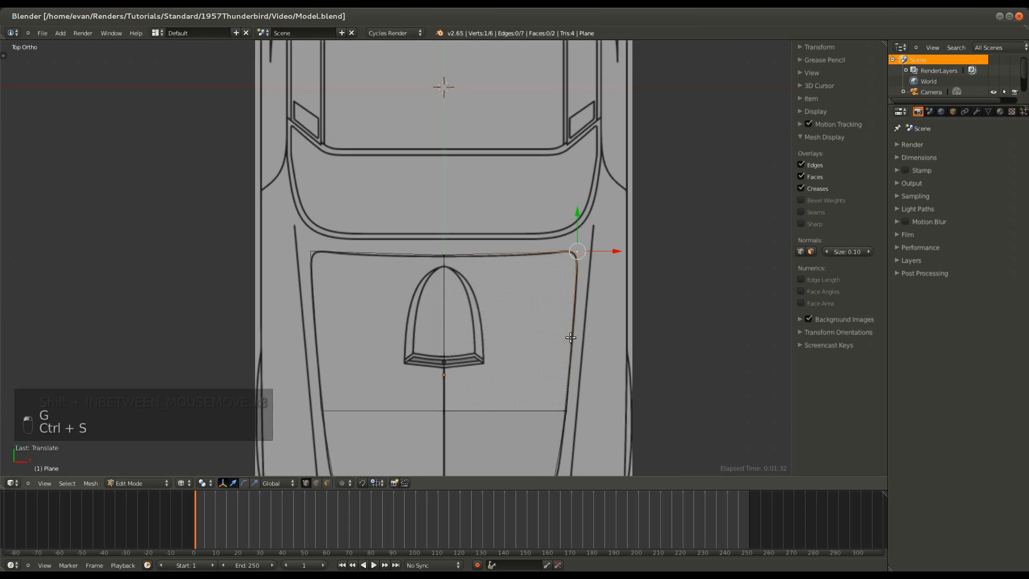
- Add a centred lengthwise loop cut to the hood half and move its front vertex onto the front hood seam
scroll(570, 337, "down", 5, "shift")
key("z")
middle_click_drag(513, 347, 443, 284)
key("KP_7")
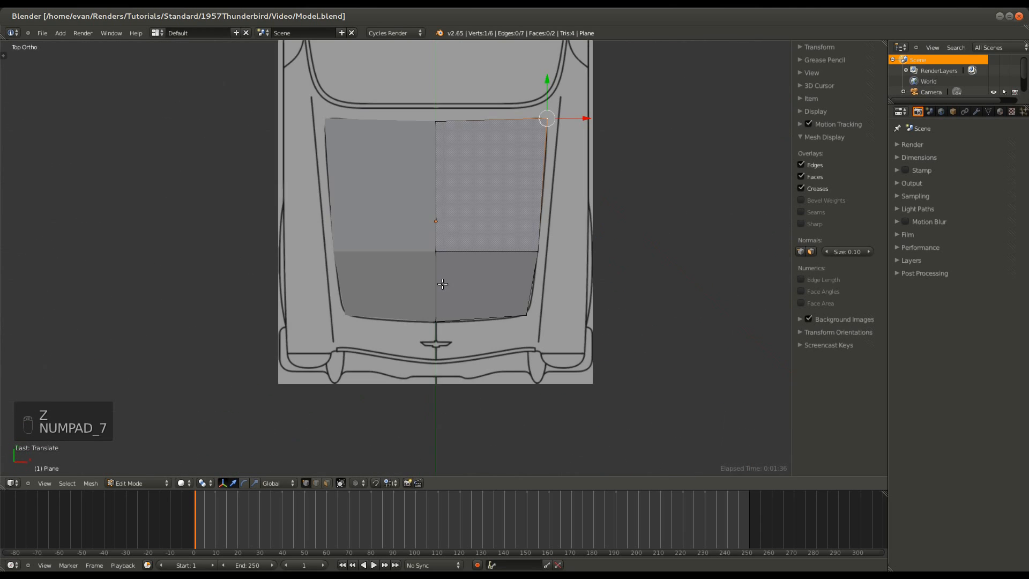
key("z")
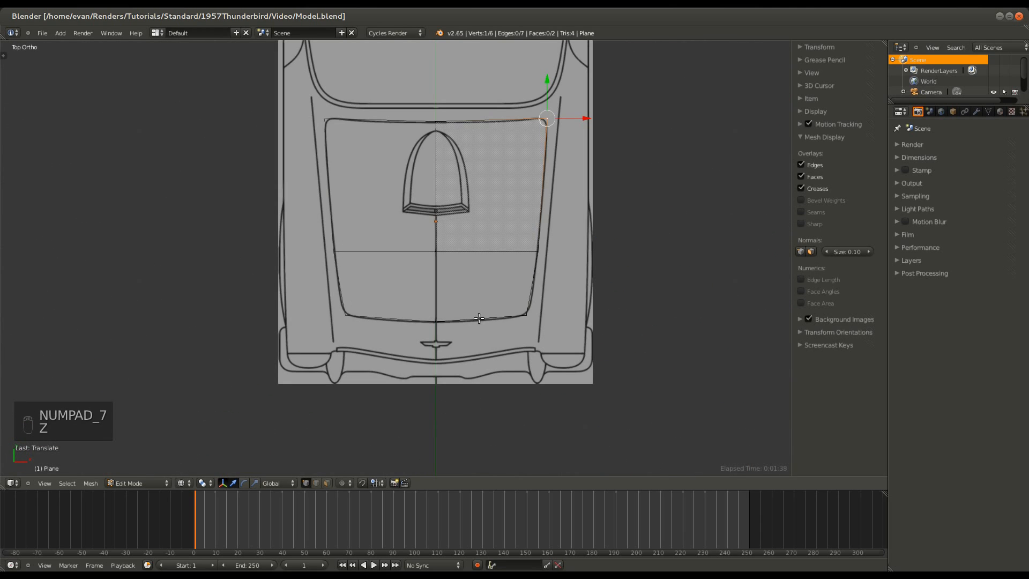
key("ctrl+r")
left_click(488, 318)
right_click(488, 317)
key("g")
left_click(488, 320)
- Move the lengthwise cut's rear vertex and the rear centre vertex onto the rear hood line
right_click(523, 123)
key("g")
left_click(524, 127)
scroll(482, 224, "up", 5, "shift")
key("g")
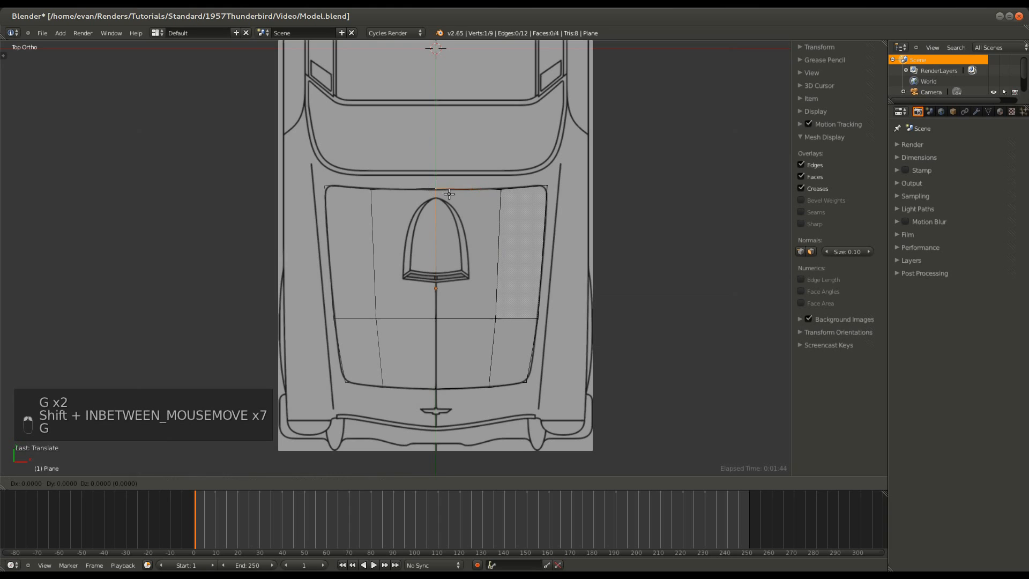
left_click(448, 199)
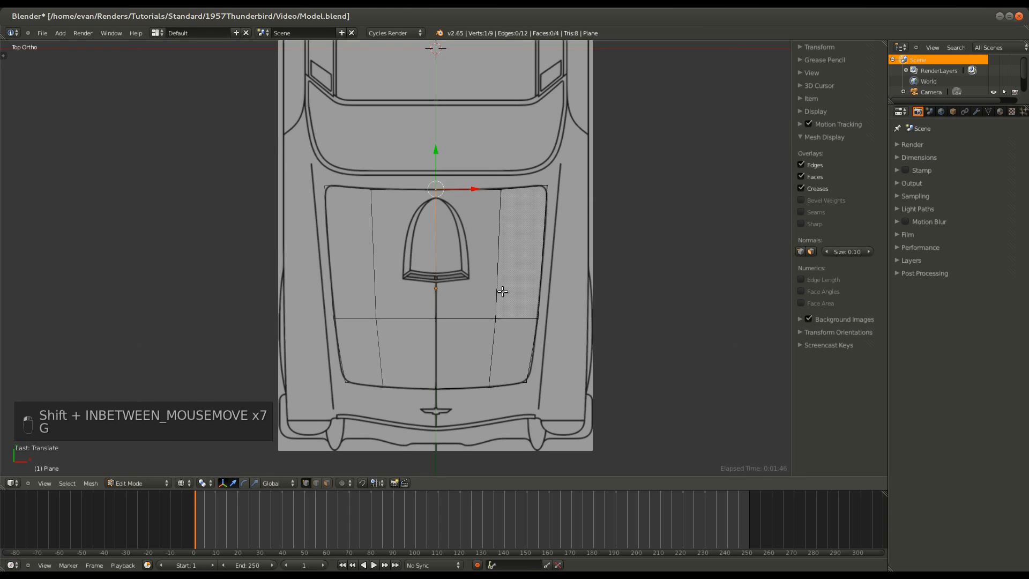
- Add a crosswise loop cut to the rear hood section and slide it back to the scoop's rear tip
scroll(502, 291, "up", 4)
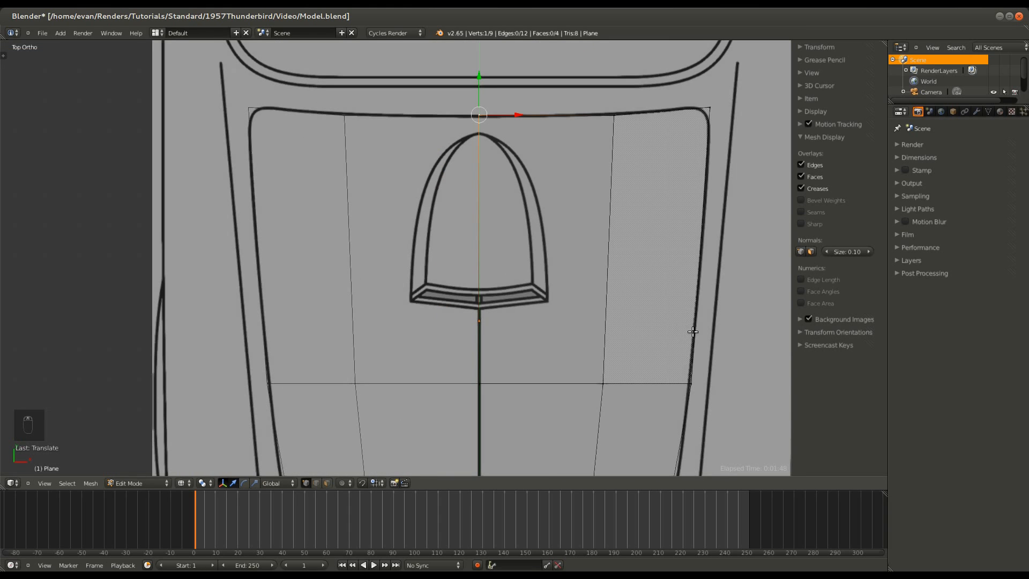
key("ctrl+r")
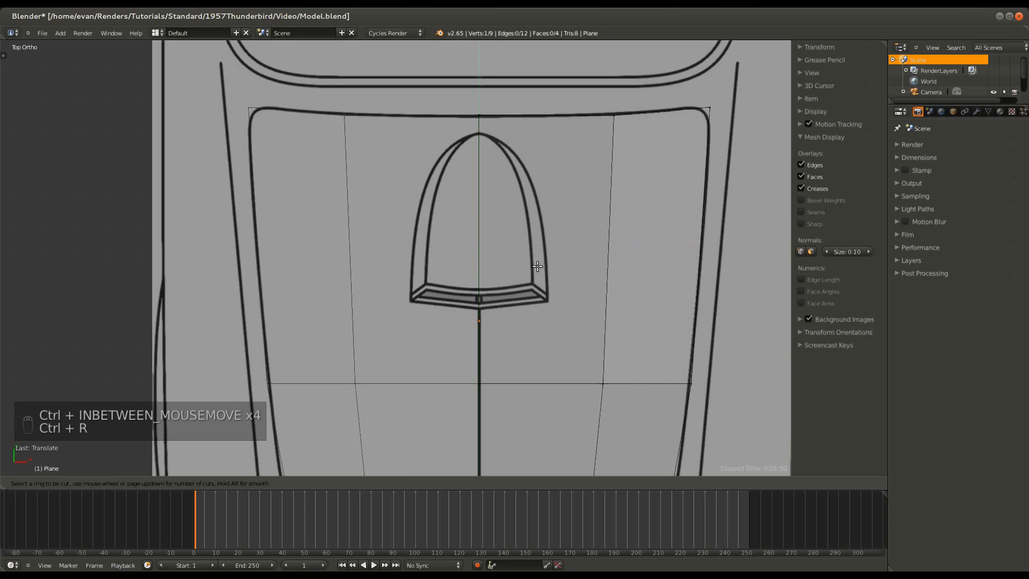
right_click(535, 104)
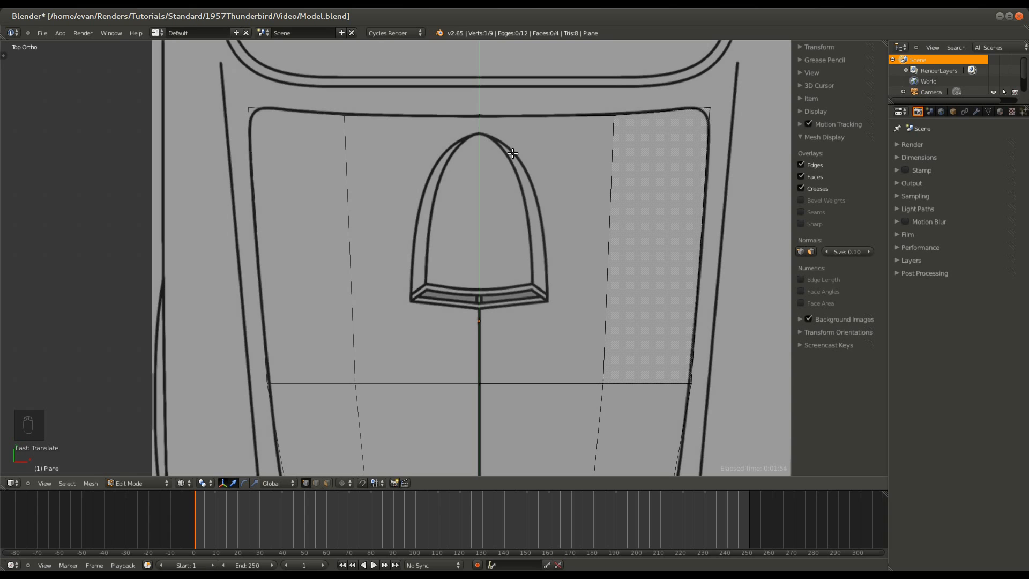
key("ctrl+r")
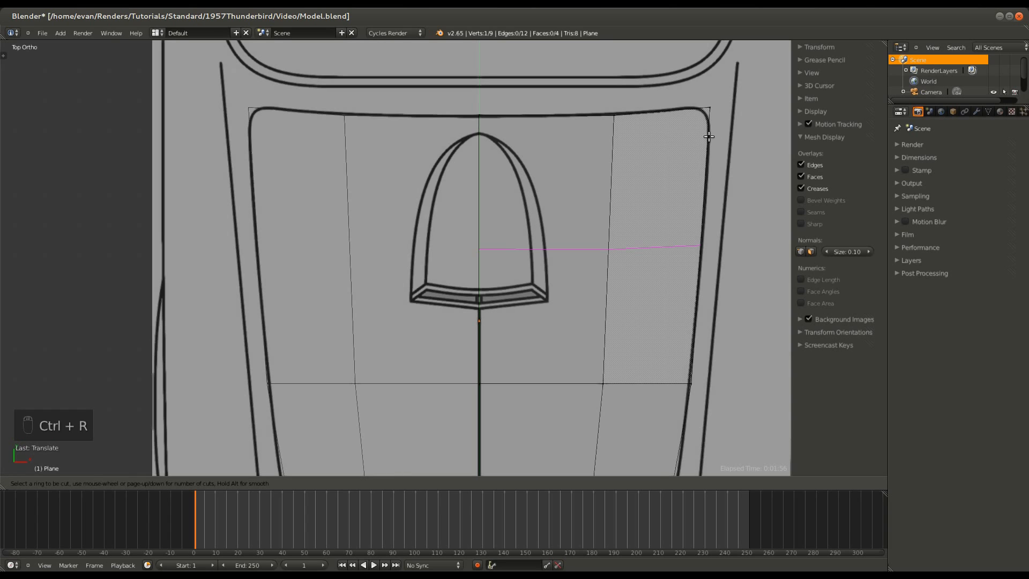
right_click(713, 108)
key("ctrl+r")
left_click(709, 118)
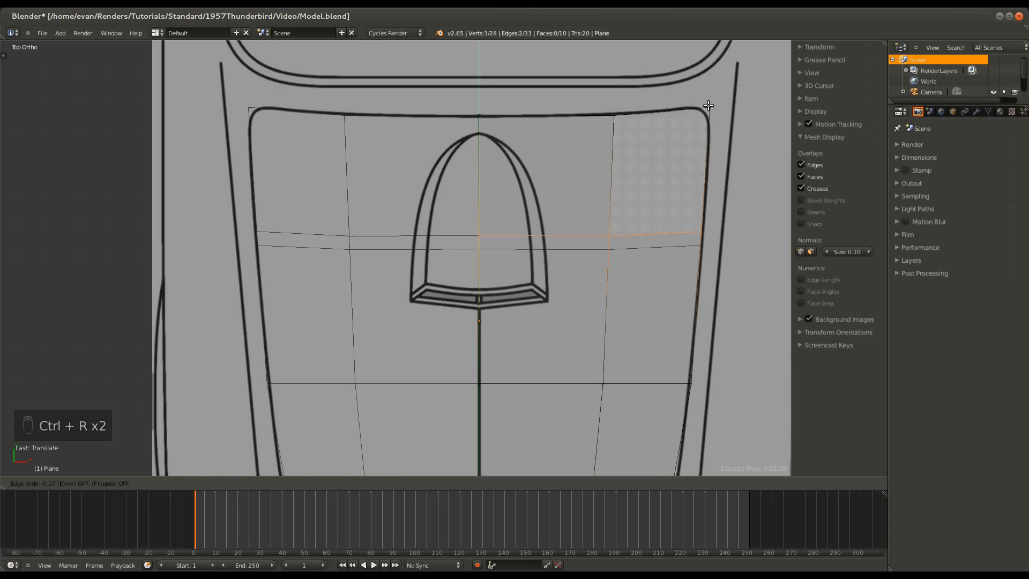
left_click(705, 28)
- Add a crosswise loop cut at the scoop's front edge and a lengthwise loop cut along the scoop's outer side
key("ctrl+r")
left_click(672, 320)
right_click(683, 371)
key("ctrl+r")
left_click(573, 308)
right_click(575, 310)
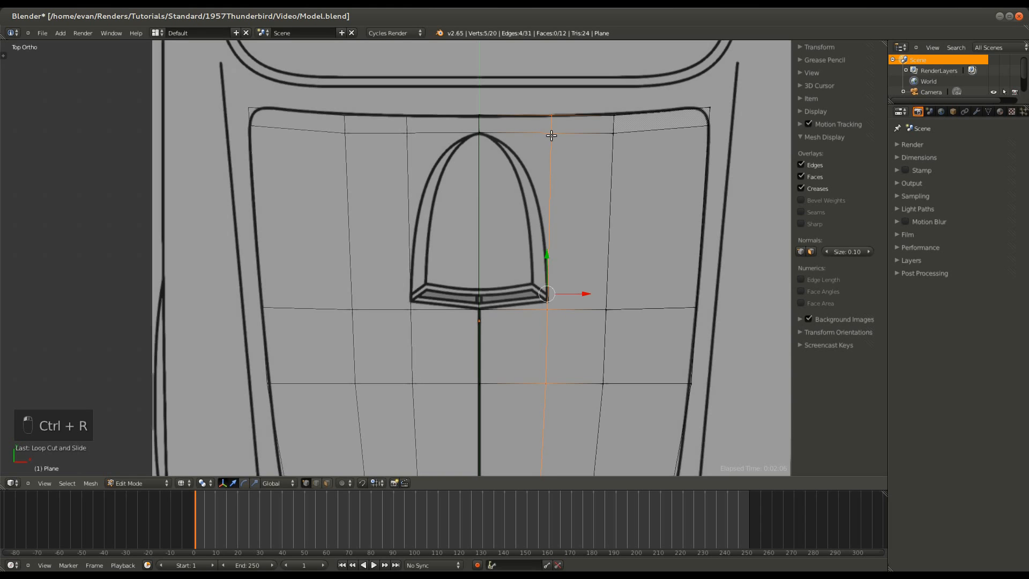
key("g")
key("x")
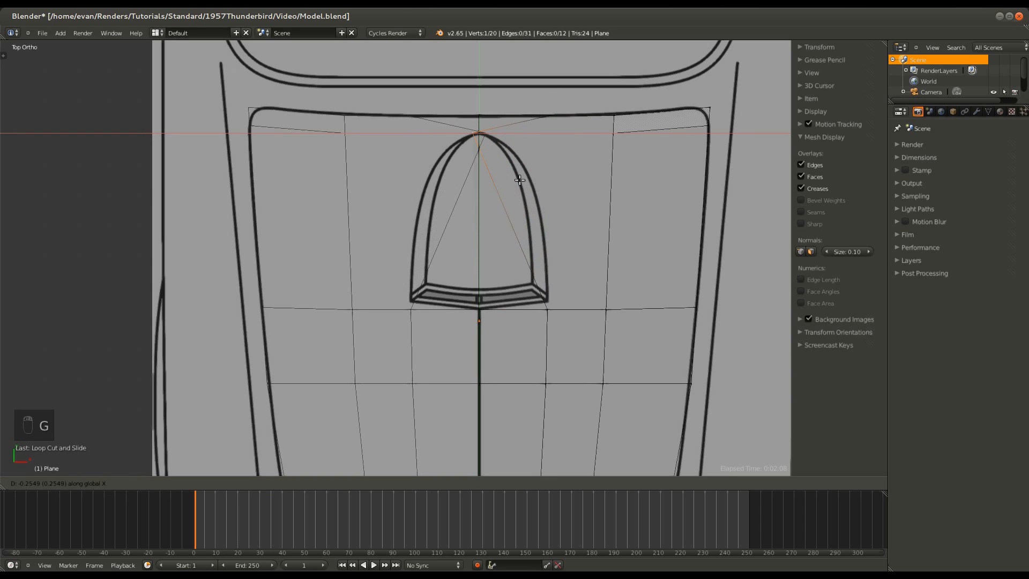
left_click(584, 193)
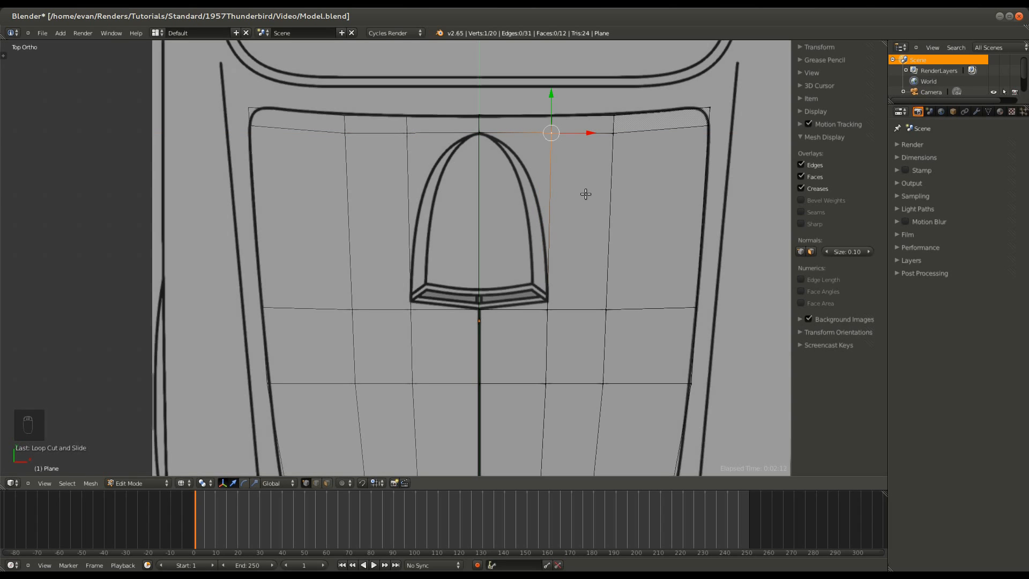
- Delete the hood face covering the scoop and save the file
key("ctrl+Tab")
left_click(557, 218)
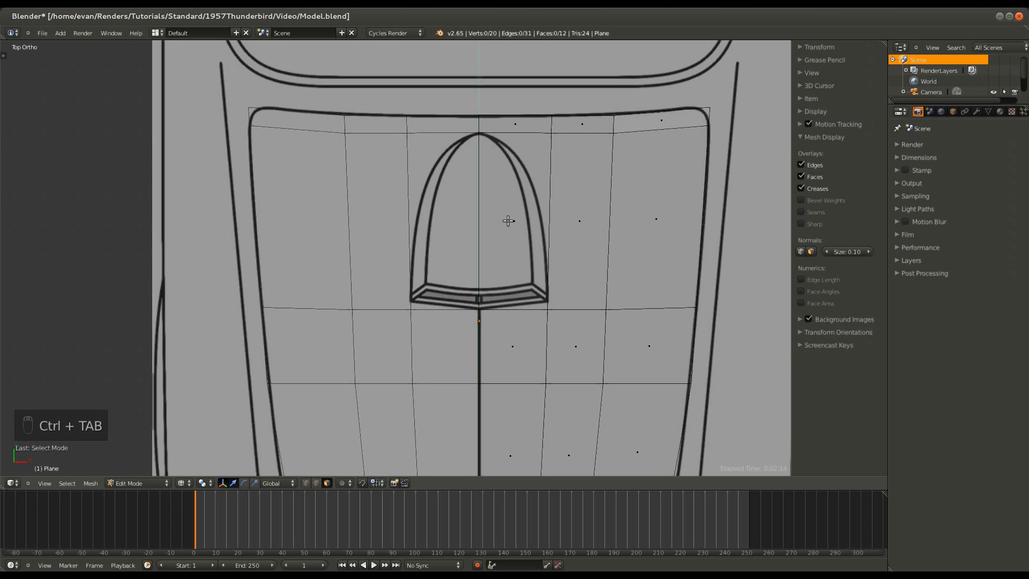
key("Delete")
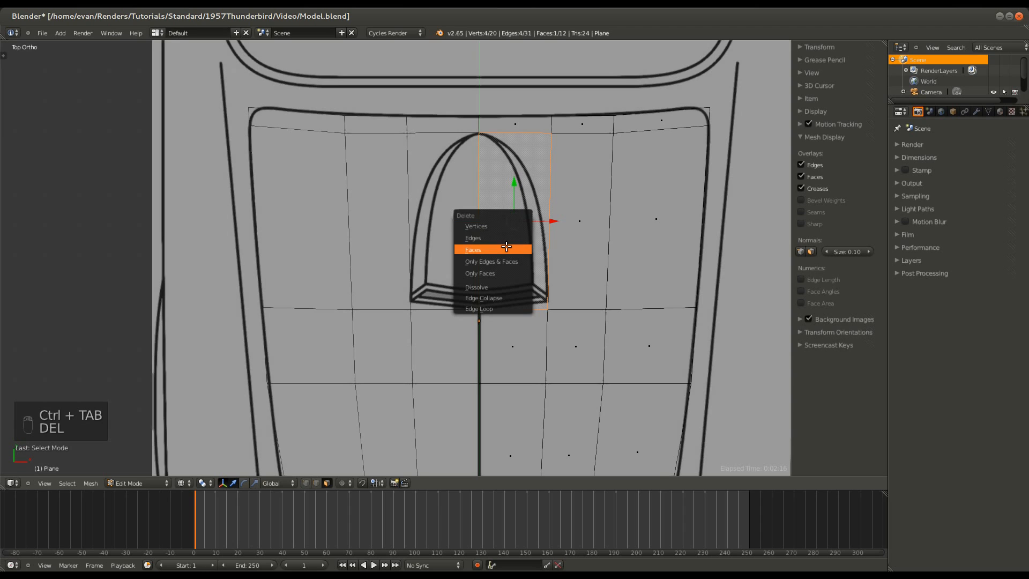
left_click(505, 247)
key("ctrl+s")
left_click(506, 247)
key("ctrl+Tab")
key("Escape")
- Inspect the scoop opening in solid shading, return to the wireframe top view and switch to vertex selection
key("z")
middle_click_drag(609, 210, 491, 216)
key("z")
key("KP_7")
key("ctrl+Tab")
left_click(466, 193)
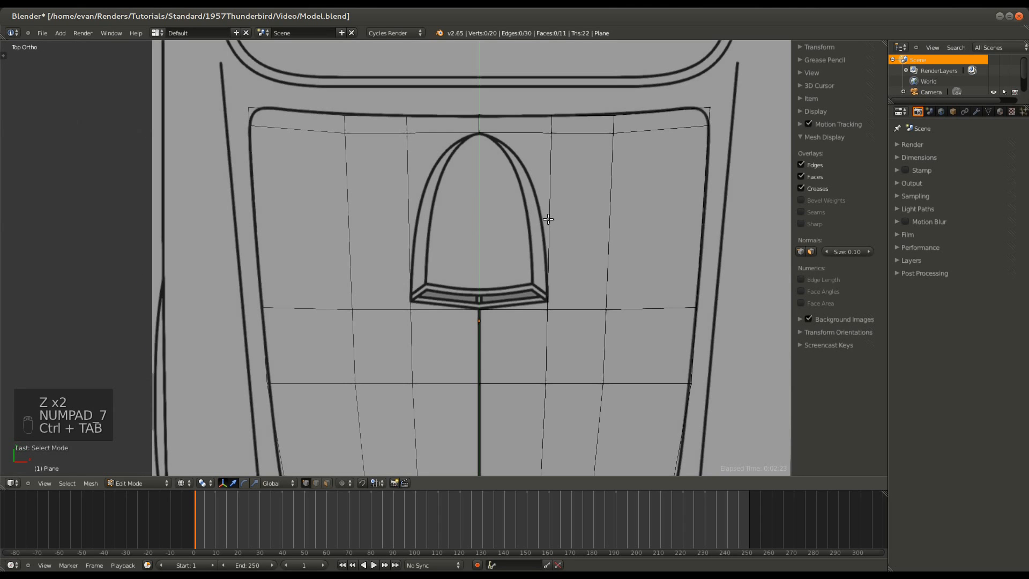
- Try to duplicate the edge loop around the scoop opening and scale the copy
left_click(533, 309, "alt")
key("shift+d")
key("s")
key("s")
key("s")
right_click(624, 320)
key("ctrl+z")
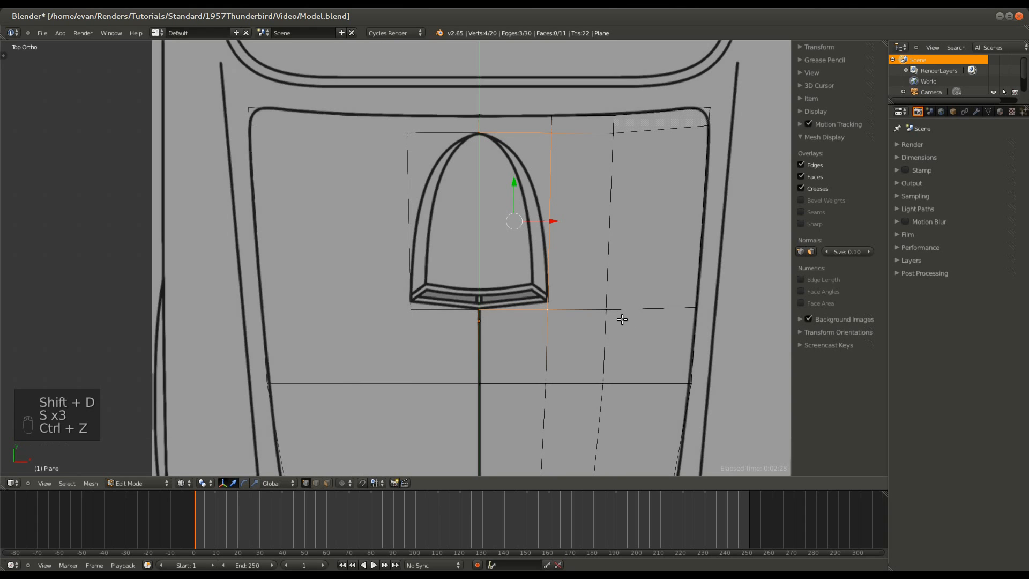
- Move the scoop opening's front centre vertex forward and its front corner vertex outward, clear of the scoop outline
right_click(483, 309)
key("g")
left_click(515, 343)
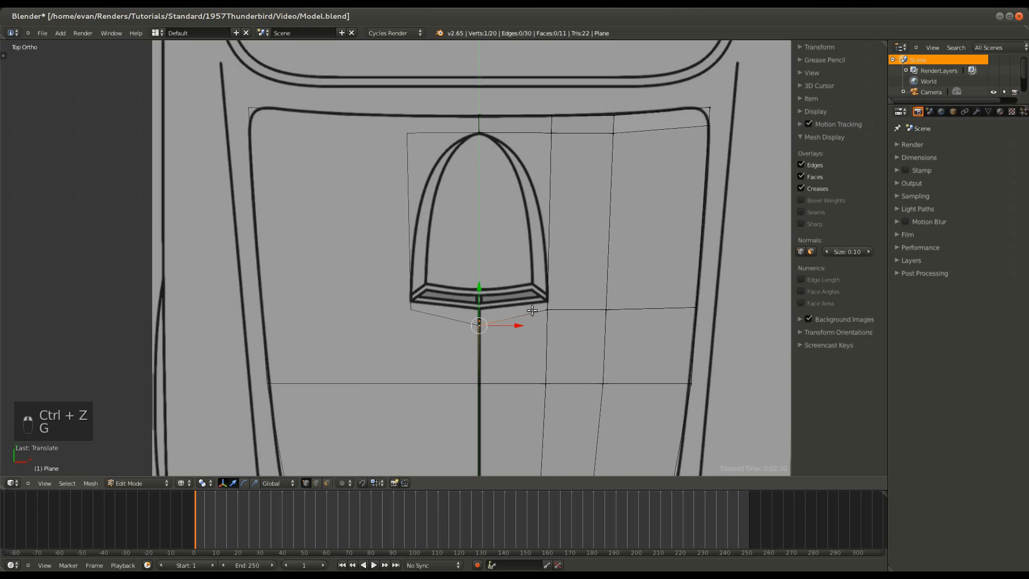
key("g")
key("g")
left_click(561, 309)
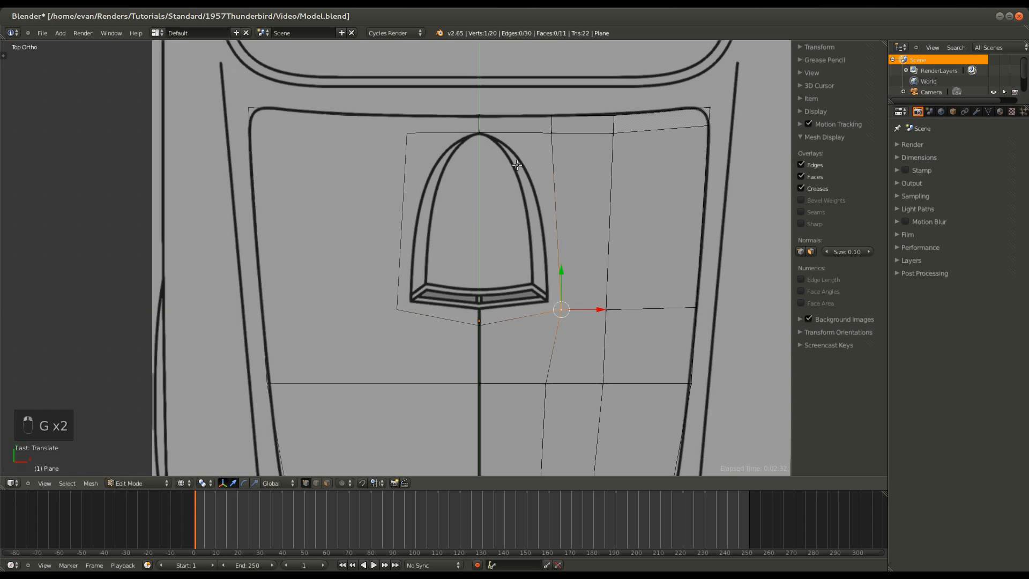
- Move the opening's rear centre vertex back along Y and its rear corner vertex inward, closer around the scoop tip
key("g")
key("y")
left_click(477, 131)
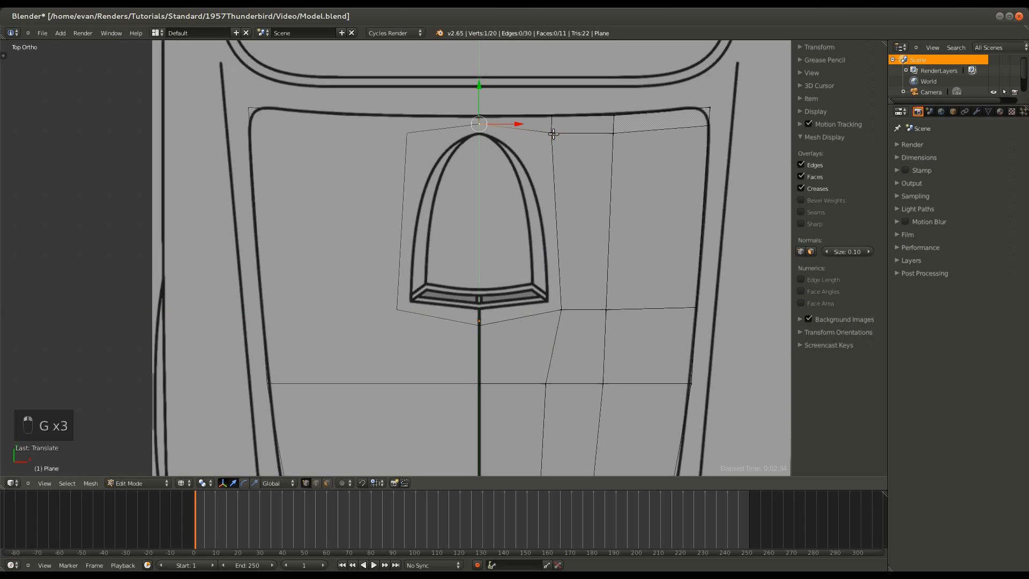
key("g")
left_click(551, 156)
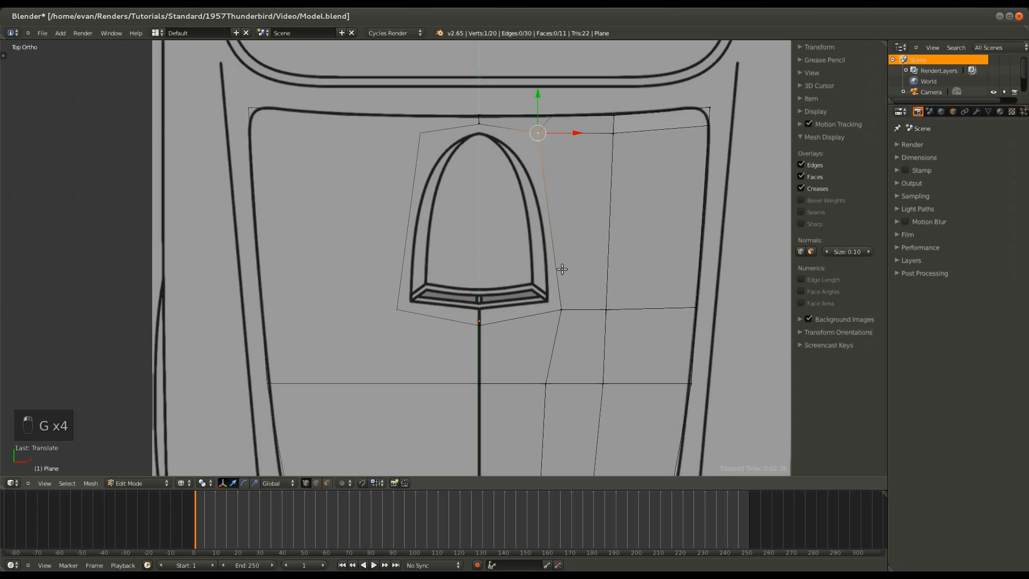
- Extrude the edge loop around the scoop opening and scale the new loop slightly inward
right_click(552, 309, "alt+shift")
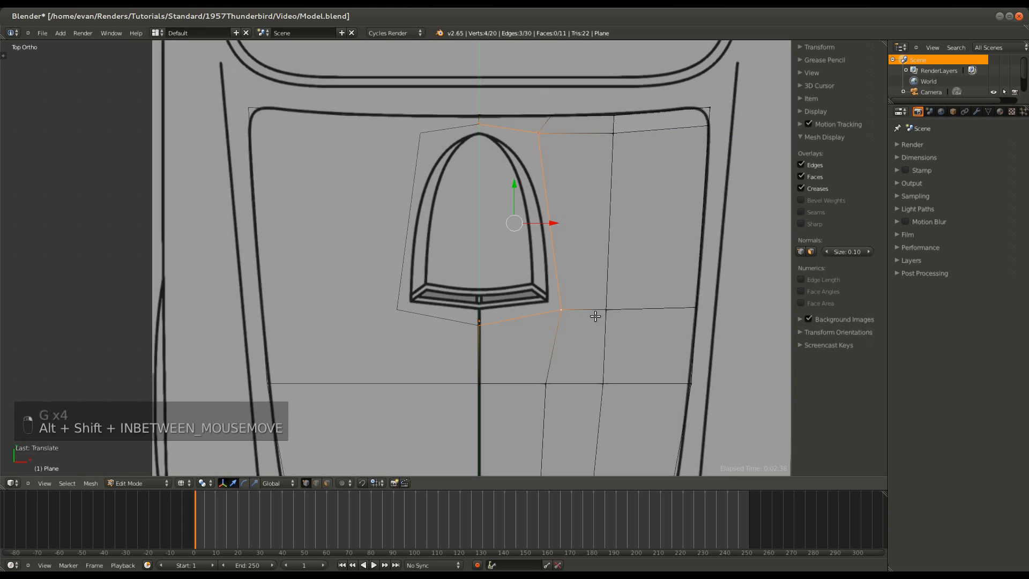
key("e")
right_click(656, 324)
key("s")
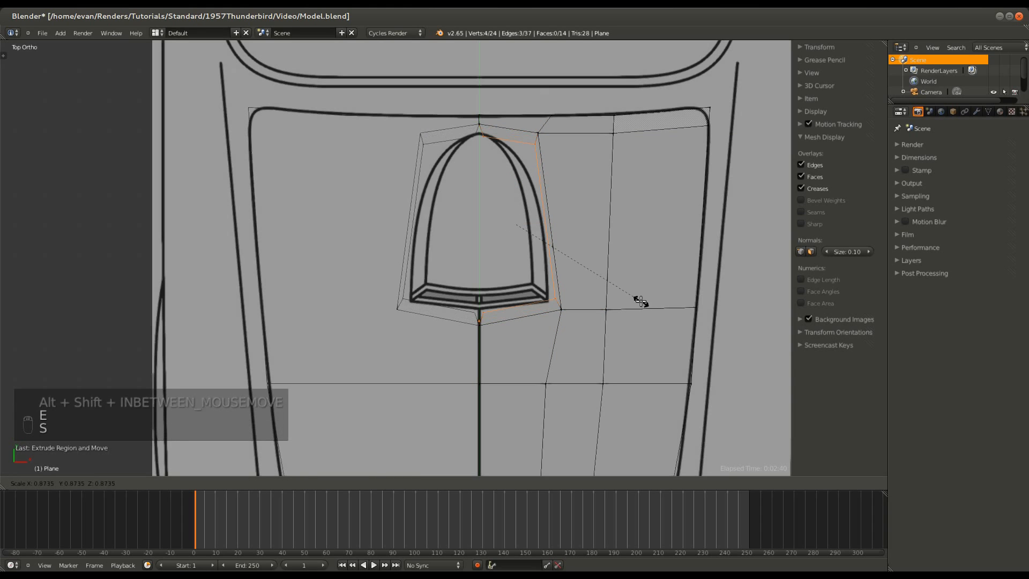
right_click(664, 301)
key("s")
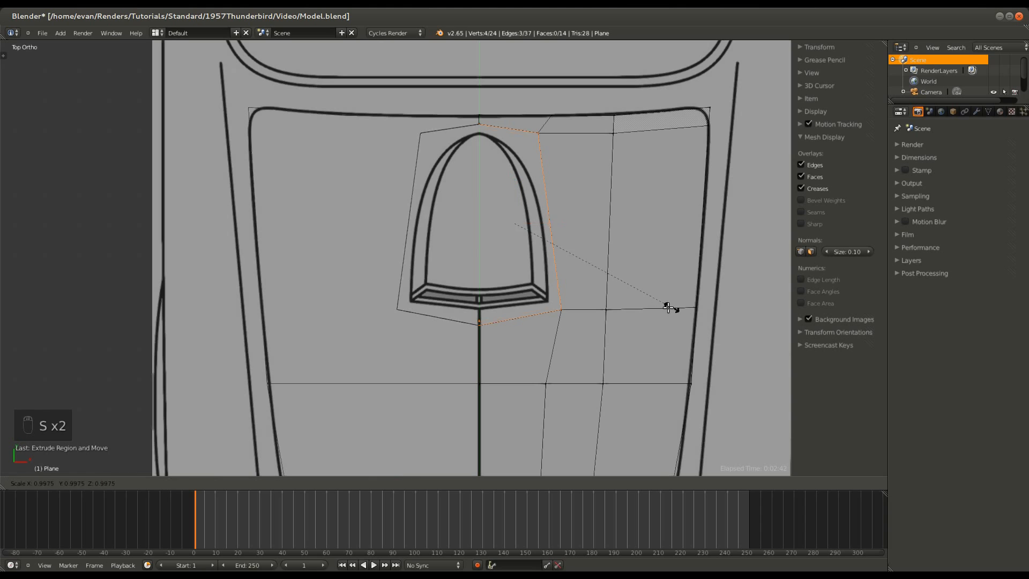
left_click(654, 301)
- Enable Clipping on the hood's Mirror modifier
key("g")
key("x")
right_click(649, 303)
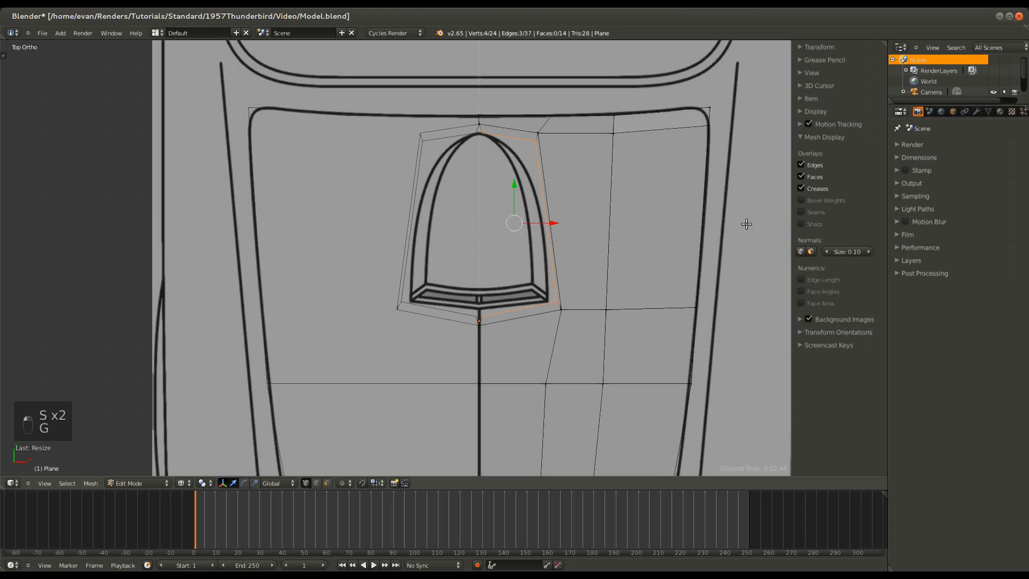
left_click(976, 111)
left_click(945, 221)
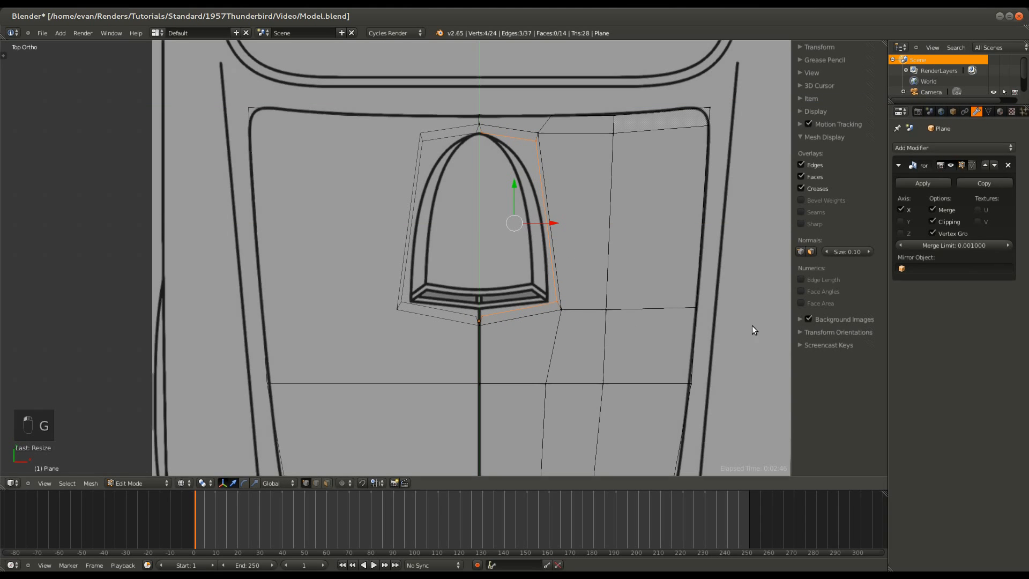
- Move the inner scoop loop along X toward the centre line so its front corner meets the scoop outline
key("t")
scroll(509, 280, "up", 4)
key("g")
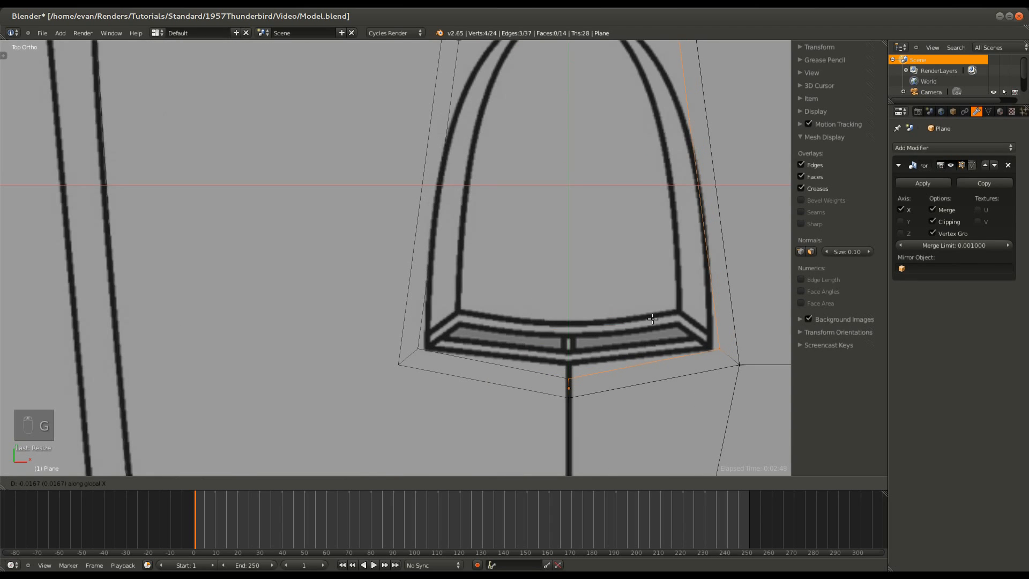
left_click(649, 321)
scroll(649, 320, "down", 1)
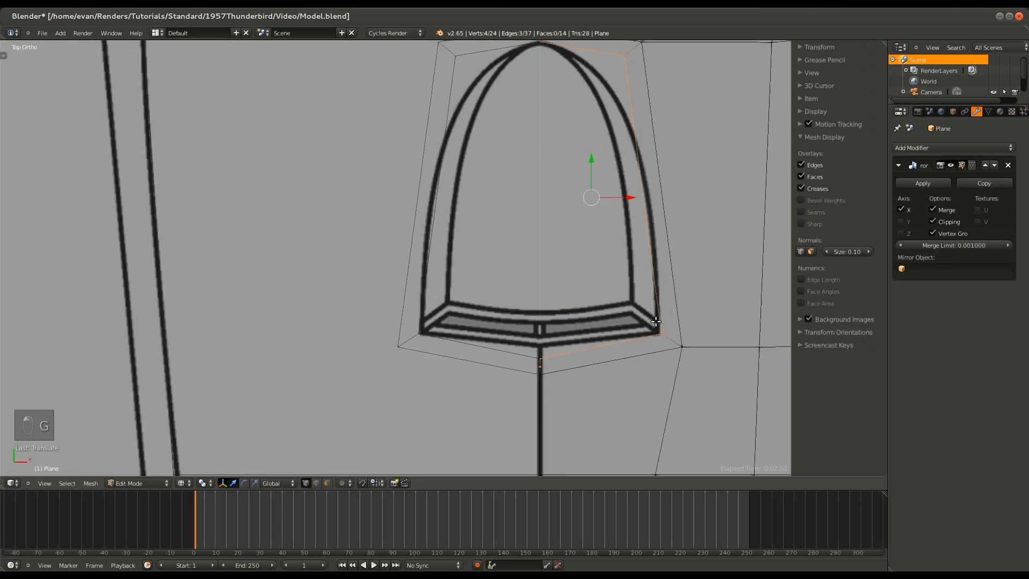
- Move the inner loop's rear corner vertex onto the curved outer line of the scoop
scroll(662, 269, "up", 10, "shift")
right_click(635, 197)
key("g")
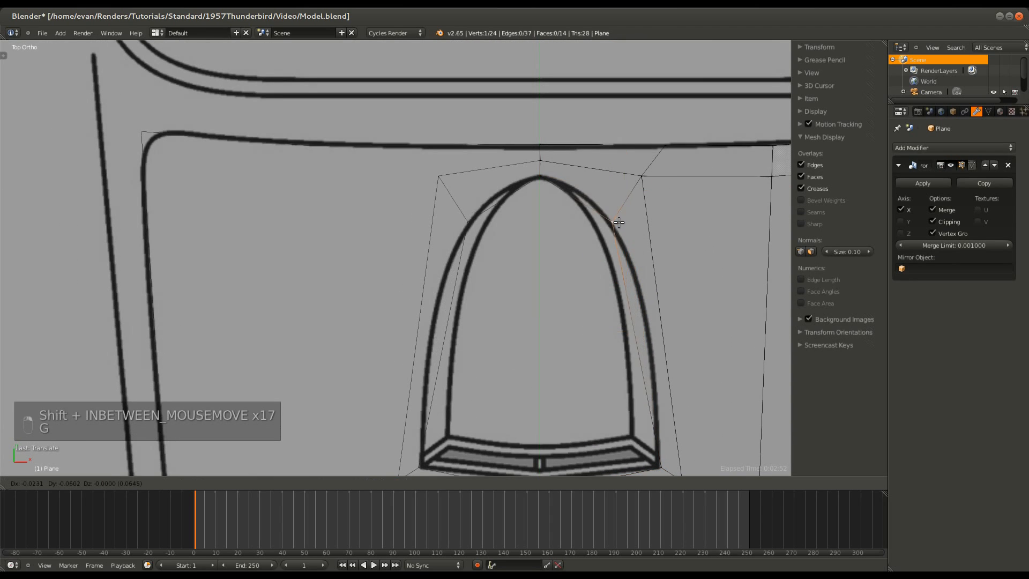
left_click(618, 222)
- Add a crosswise loop cut beside the scoop opening and move its innermost vertex onto the scoop's outer line
scroll(631, 343, "down", 3)
key("ctrl+r")
left_click(597, 315)
right_click(596, 315)
right_click(539, 317)
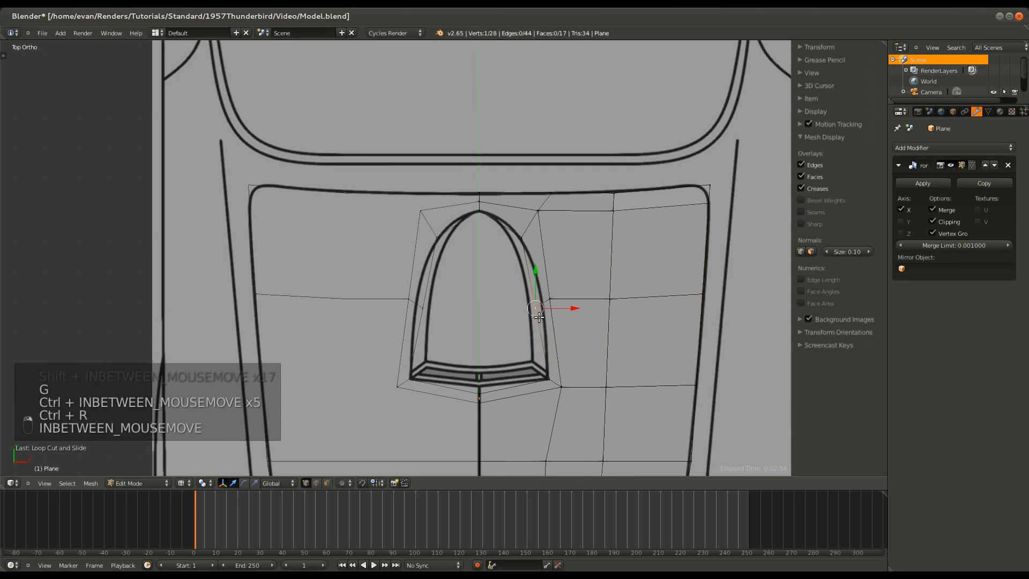
scroll(538, 316, "up", 2)
key("g")
key("g")
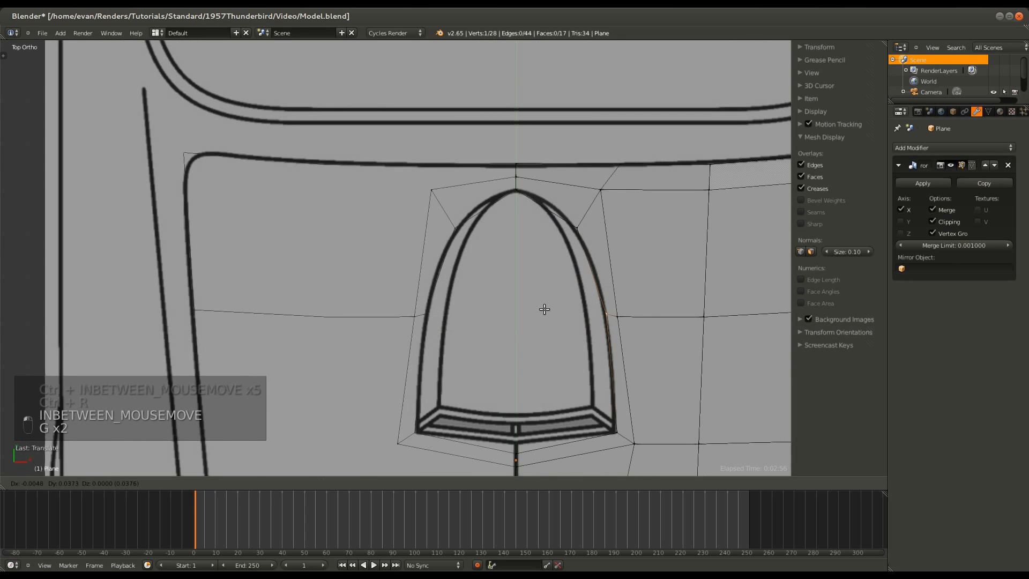
left_click(544, 309)
- Move the front centre vertex of the scoop opening along Y onto the scoop's front outline
scroll(545, 310, "down", 2)
key("Tab")
key("z")
mouse_move(522, 301)
middle_mouse_down()
mouse_move(408, 193)
mouse_move(414, 186)
mouse_move(525, 201)
mouse_move(493, 254)
middle_mouse_up()
key("Tab")
right_click(493, 254, "alt+shift")
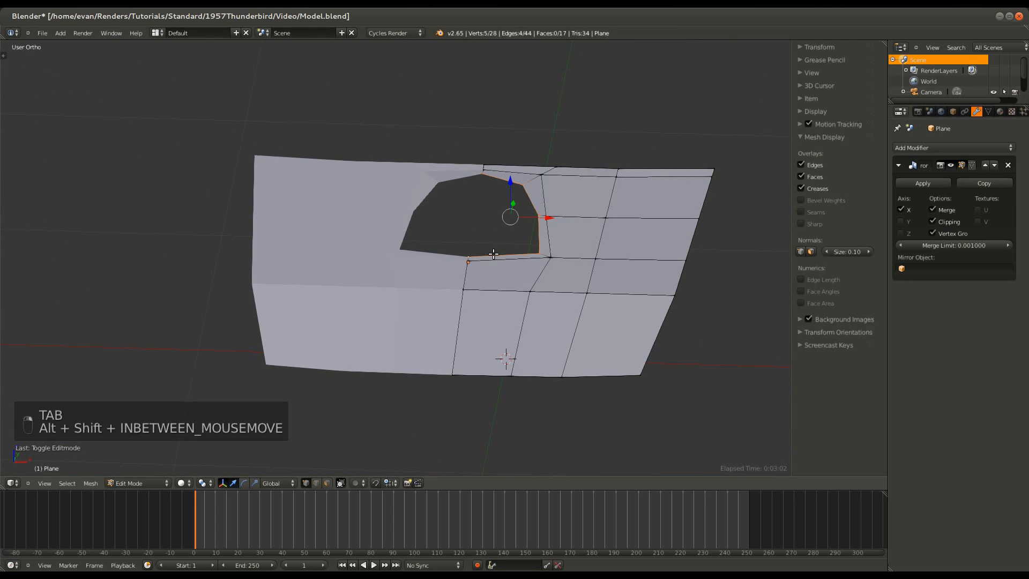
key("KP_1")
key("KP_7")
middle_click_drag(482, 379, 485, 370, "shift")
scroll(485, 370, "up", 2)
right_click(515, 392)
key("g")
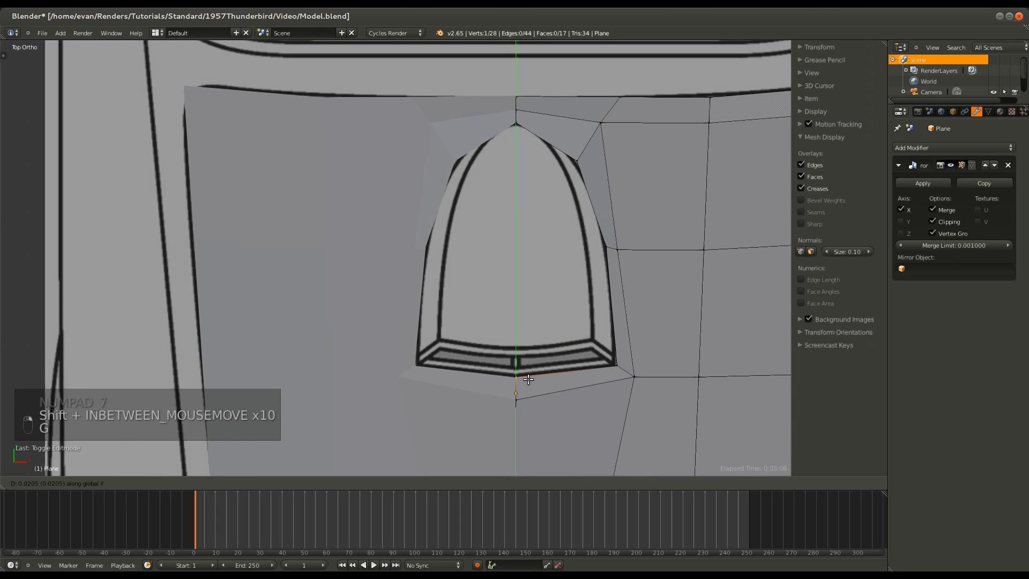
left_click(529, 379)
scroll(528, 379, "down", 1)
- Extrude the edge loop around the scoop opening and scale it inward toward the scoop's inner line
key("z")
key("z")
right_click(502, 161)
right_click(568, 227, "alt")
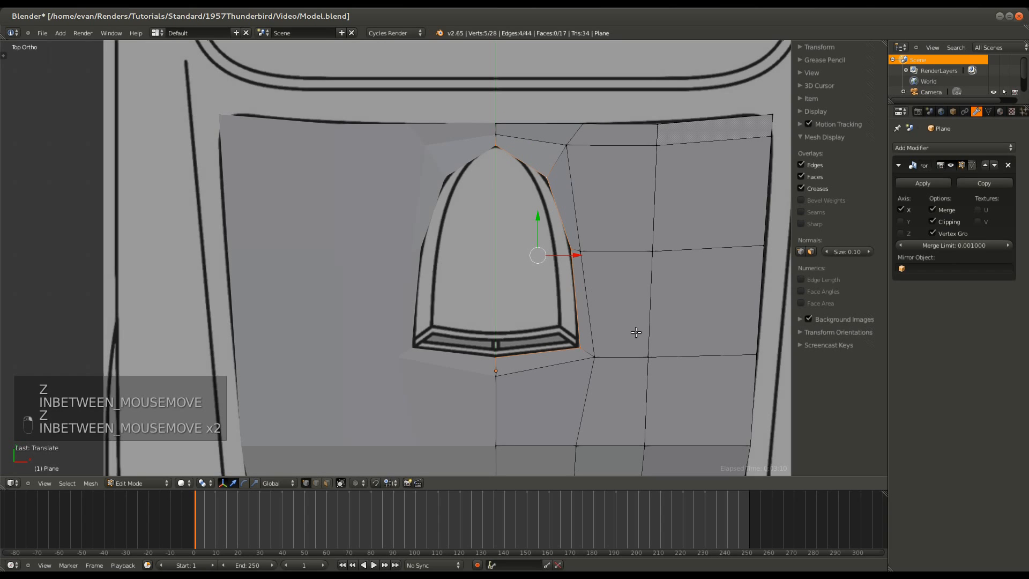
key("e")
right_click(707, 405)
key("s")
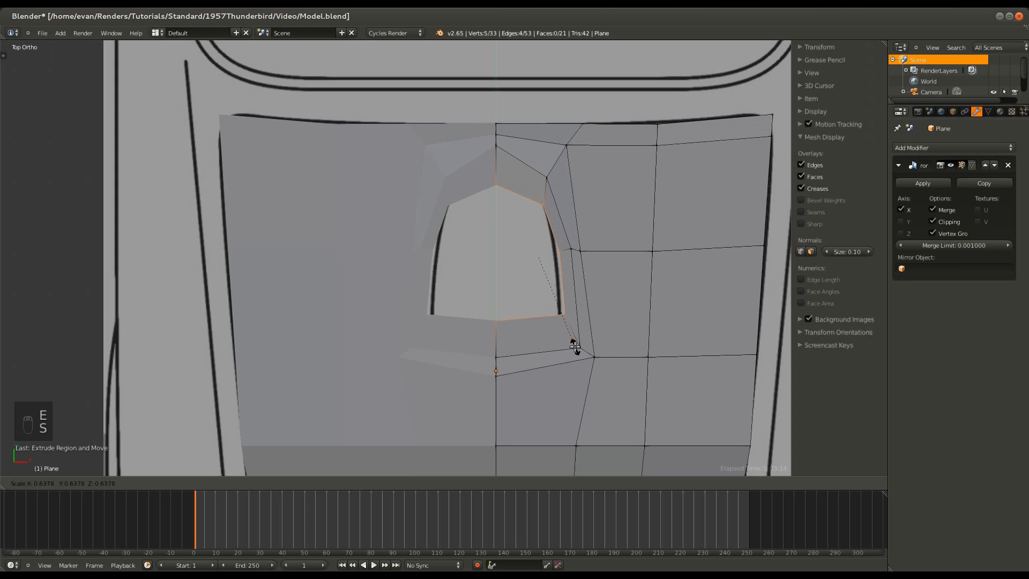
left_click(585, 361)
- Move the inner loop's rear tip along Y to the scoop's tip and its rear side vertex along X onto the inner line
key("z")
right_click(496, 172)
key("g")
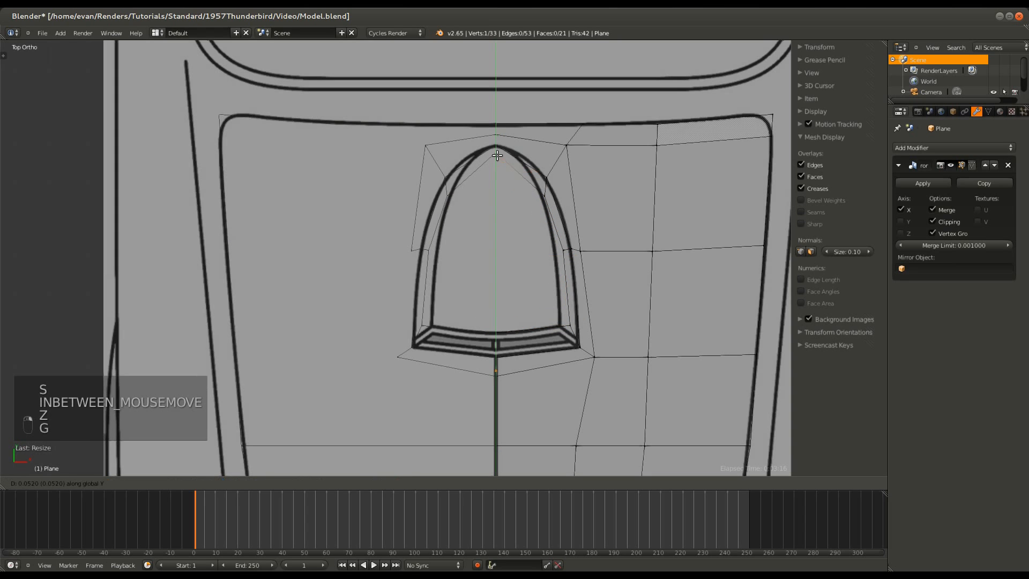
left_click(499, 151)
right_click(548, 199)
key("g")
key("x")
left_click(546, 200)
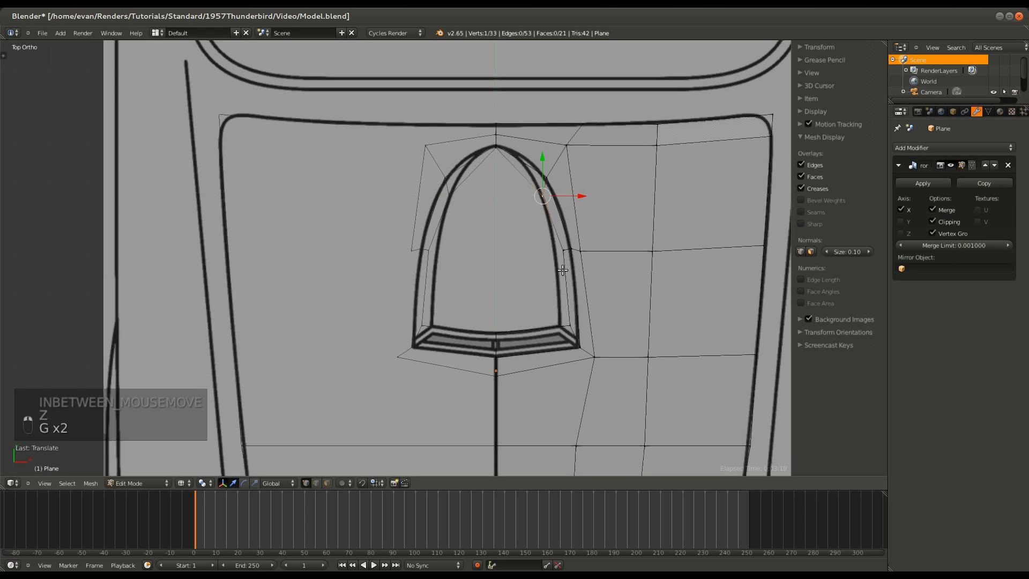
- Move the inner loop's middle side vertex and front corner vertex onto the scoop's inner line
right_click(564, 256)
key("g")
key("x")
left_click(559, 265)
left_click(567, 325)
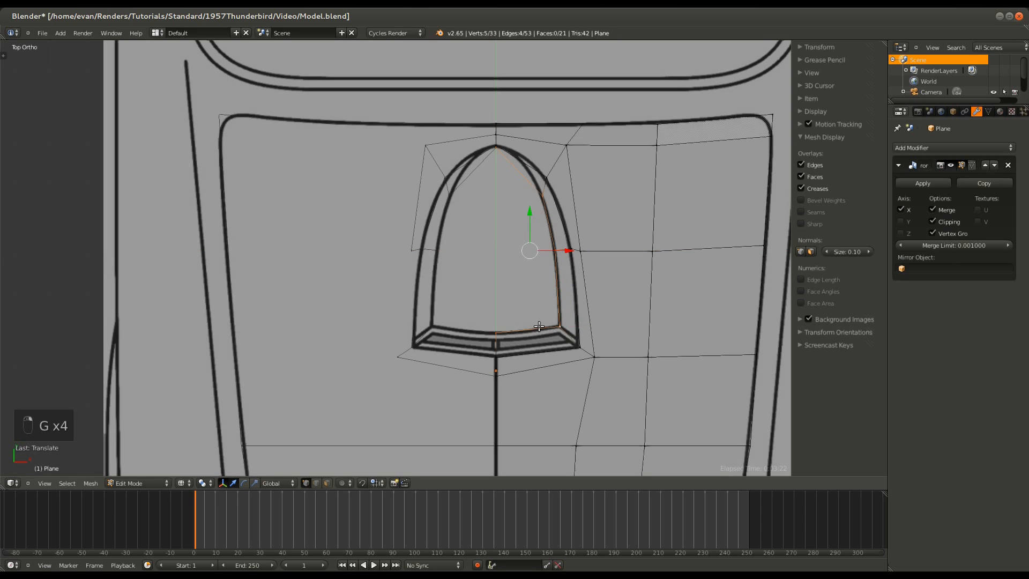
- Raise the inner loop along Z in side view so its front reaches the top of the scoop profile
key("z")
key("KP_1")
key("KP_3")
key("g")
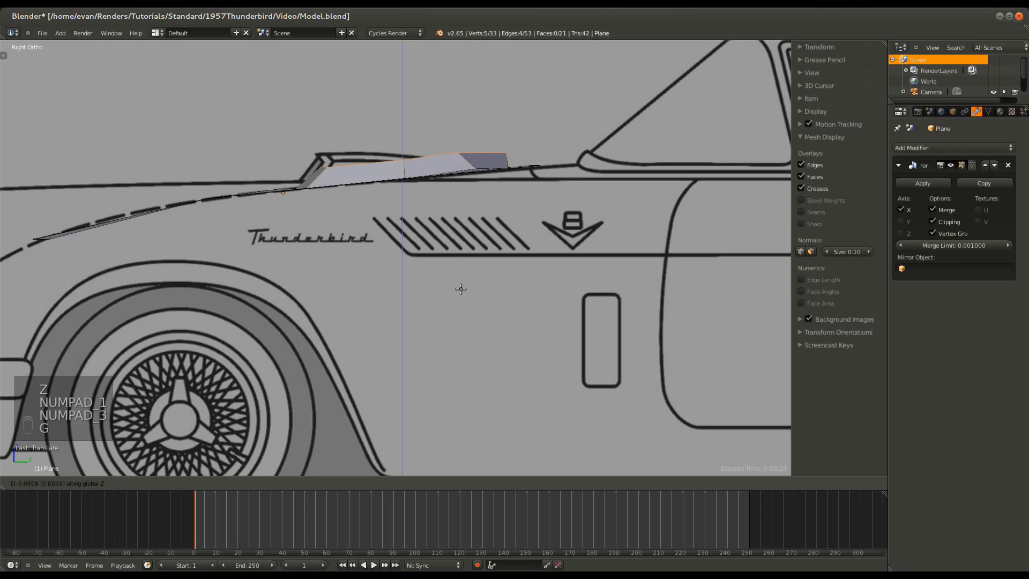
left_click(458, 276)
- Lower the raised loop's middle side vertex along Z onto the scoop's side profile
key("z")
right_click(508, 134)
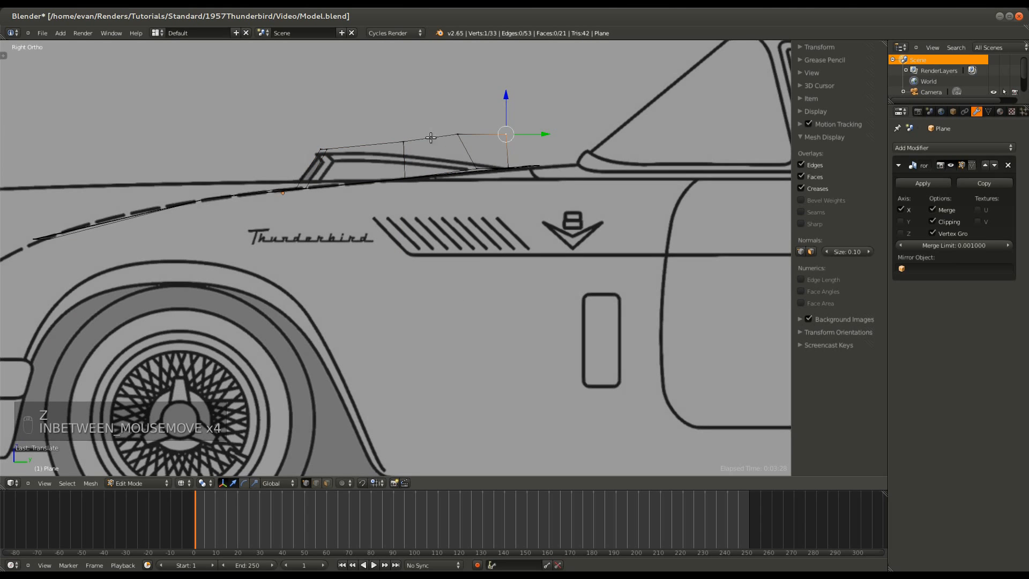
key("a")
key("c")
left_click(405, 142)
right_click(407, 144)
key("g")
key("z")
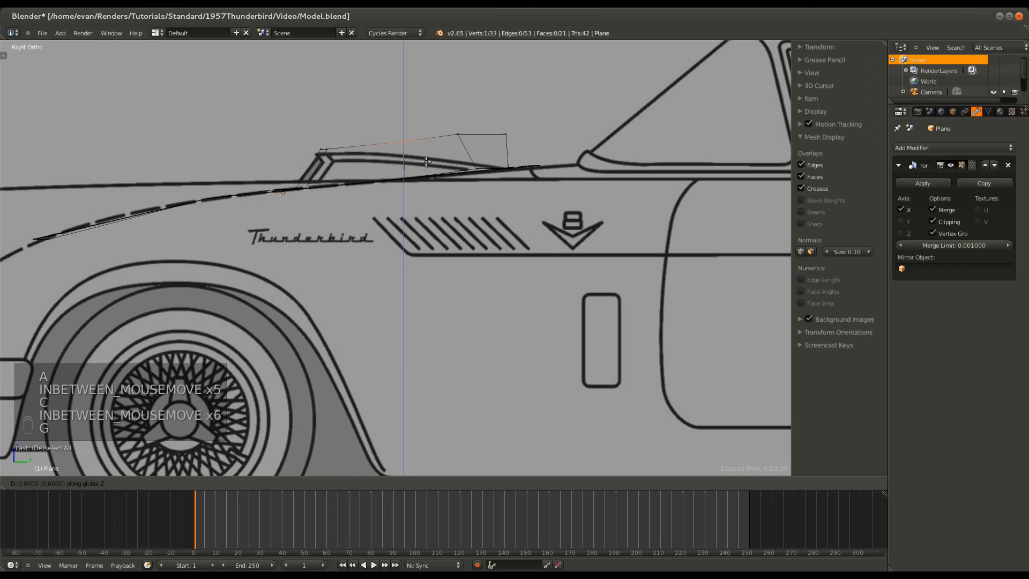
left_click(423, 173)
- Lower the raised loop's rear side vertex along Z onto the sloping rear of the scoop profile
key("a")
key("c")
left_click(457, 133)
right_click(461, 137)
key("g")
key("z")
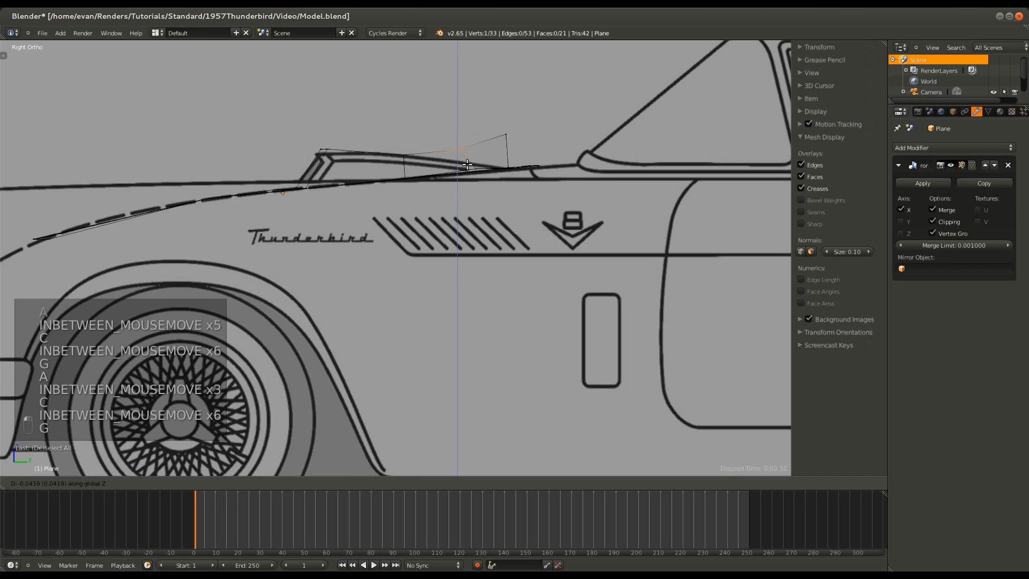
left_click(465, 172)
- Delete the rearmost tip vertex of the raised scoop loop
key("a")
key("c")
left_click(506, 134)
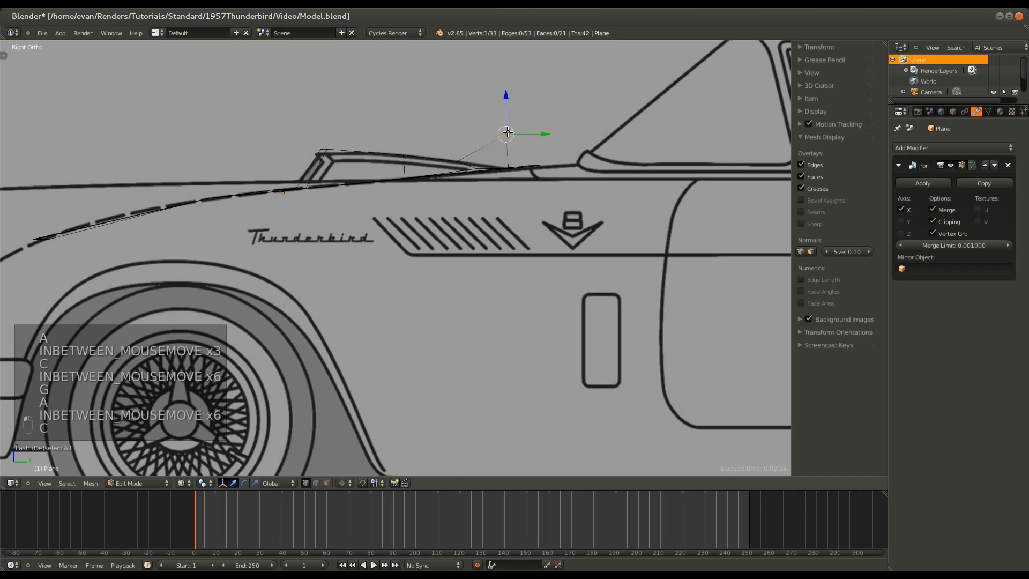
right_click(507, 132)
key("Delete")
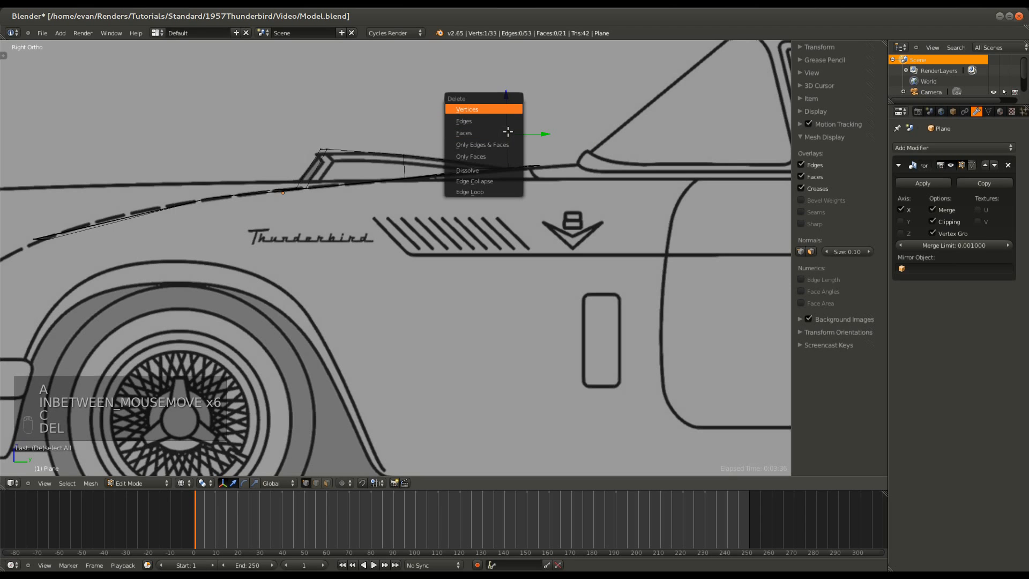
key("Return")
key("z")
mouse_move(507, 133)
middle_mouse_down()
mouse_move(471, 218)
mouse_move(494, 223)
mouse_move(468, 232)
mouse_move(501, 263)
mouse_move(522, 262)
middle_mouse_up()
key("Tab")
key("Tab")
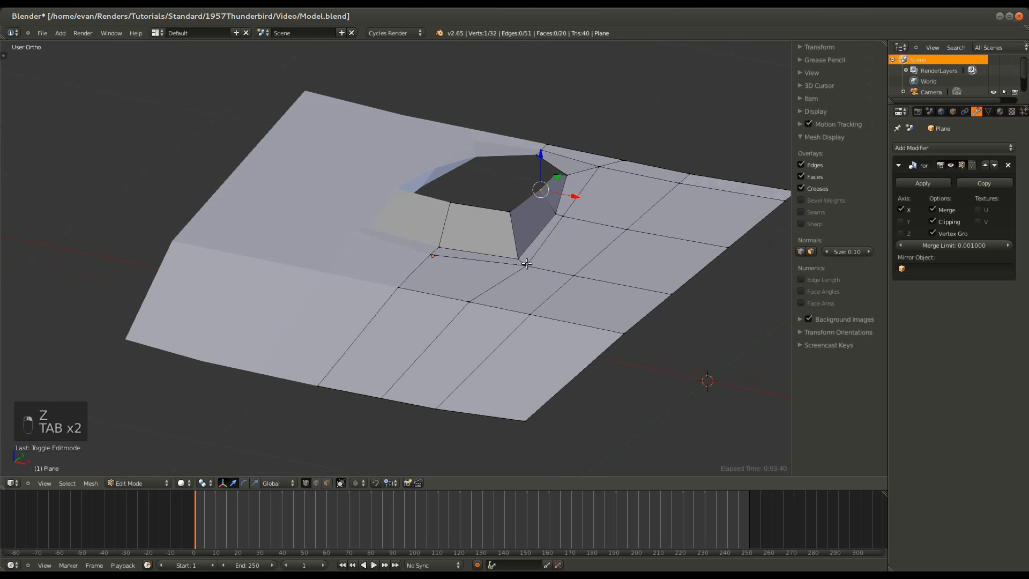
- Extrude the scoop's middle side vertex to the centre line and fill the front face of the scoop top
key("e")
left_click(475, 263)
right_click(507, 215, "shift")
right_click(541, 190, "shift")
right_click(463, 196, "shift")
key("f")
key("Tab")
key("Tab")
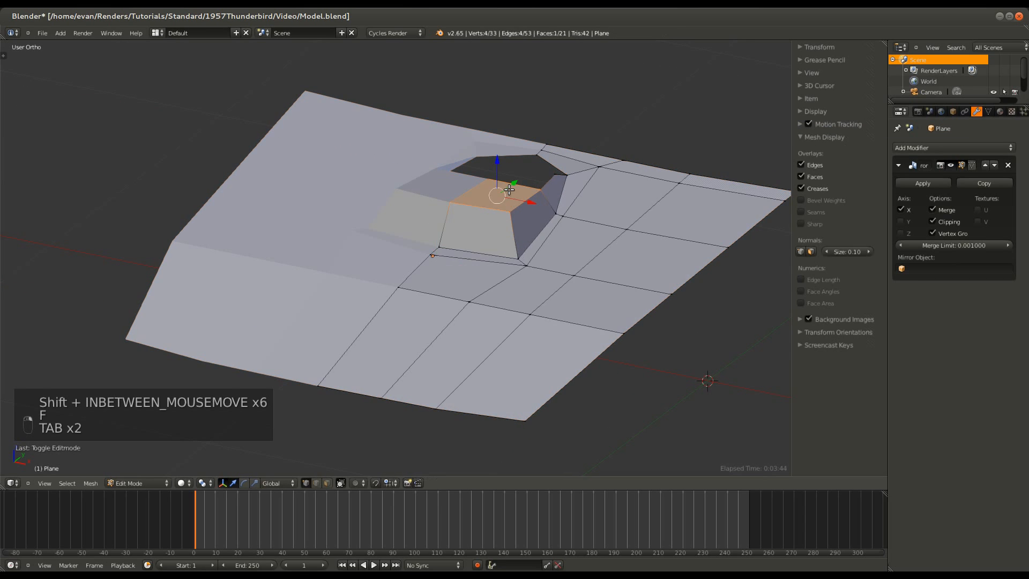
- Extrude the scoop's rear side vertex along X to the centre line and fill the rest of the scoop top
right_click(554, 175)
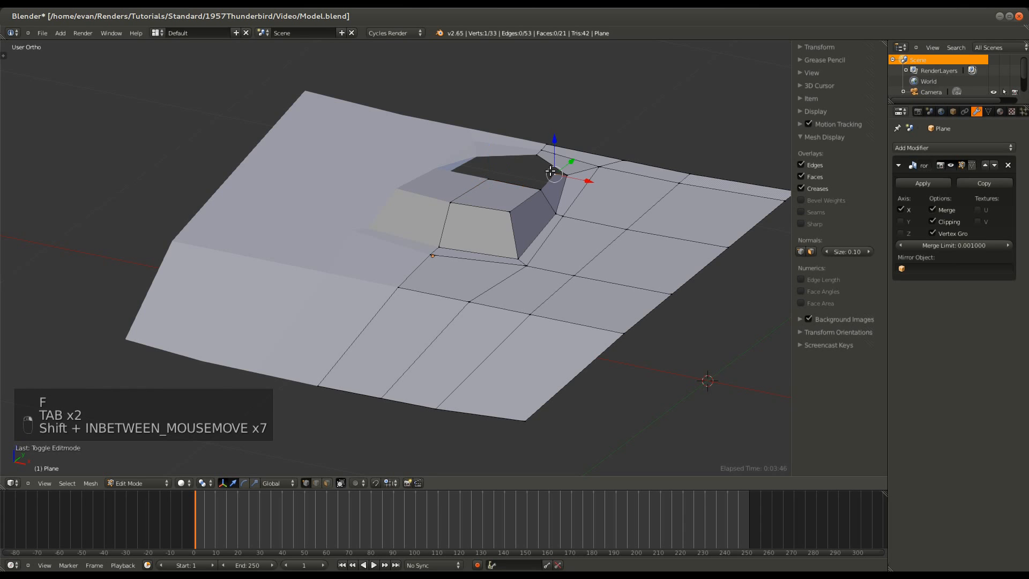
key("e")
key("x")
left_click(527, 223)
right_click(488, 175, "shift")
right_click(539, 189, "shift")
right_click(556, 174, "shift")
key("f")
middle_click_drag(556, 174, 448, 194)
key("Tab")
key("Tab")
- Add a lengthwise loop cut through the hood and scoop, slid close to the centre line
key("KP_1")
key("z")
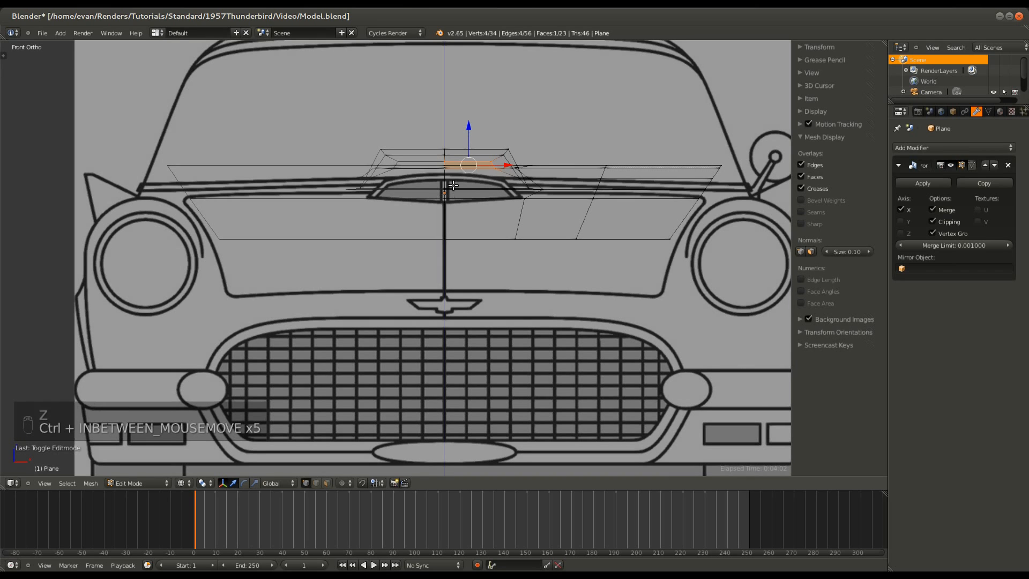
key("z")
scroll(458, 182, "down", 2)
middle_click_drag(458, 182, 412, 274)
key("ctrl+r")
left_click(416, 248)
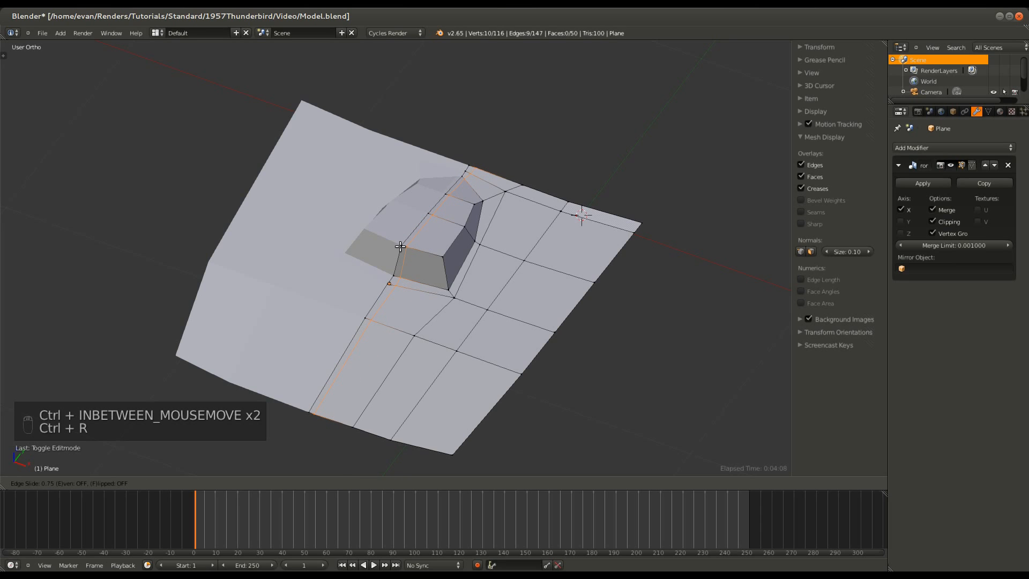
left_click(398, 246)
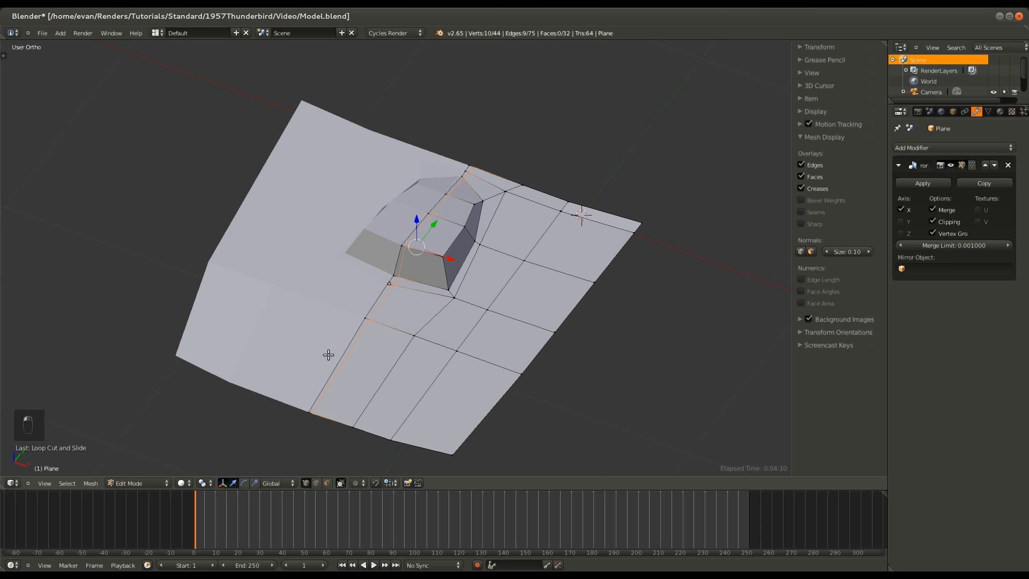
- Add a lengthwise loop cut through the scoop's front and top, slid close to the scoop's outer side edge
scroll(329, 355, "up", 3)
key("ctrl+Tab")
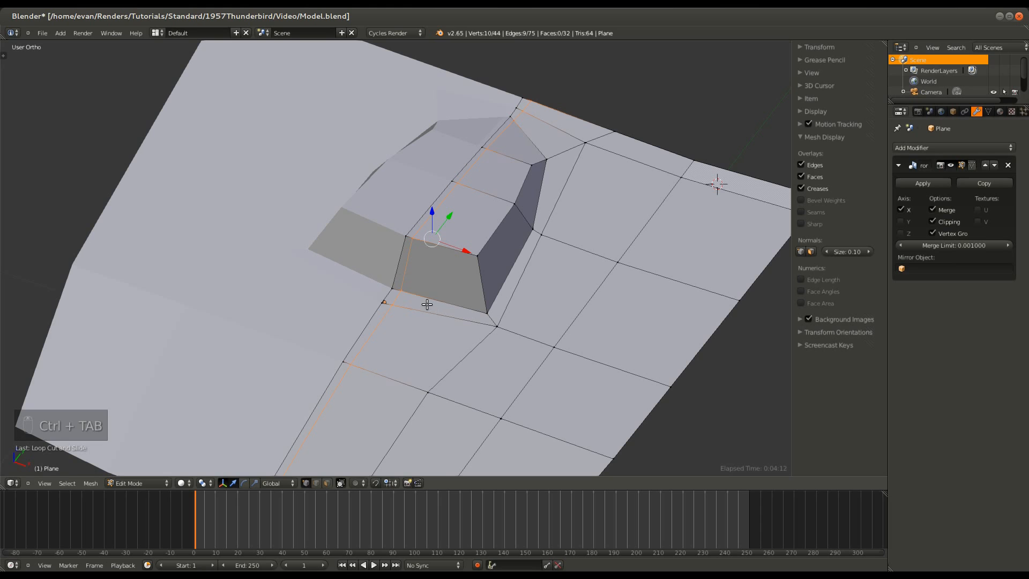
key("ctrl+r")
left_click(471, 248)
left_click(488, 252)
key("ctrl+r")
left_click(463, 263)
left_click(476, 260)
key("ctrl+z")
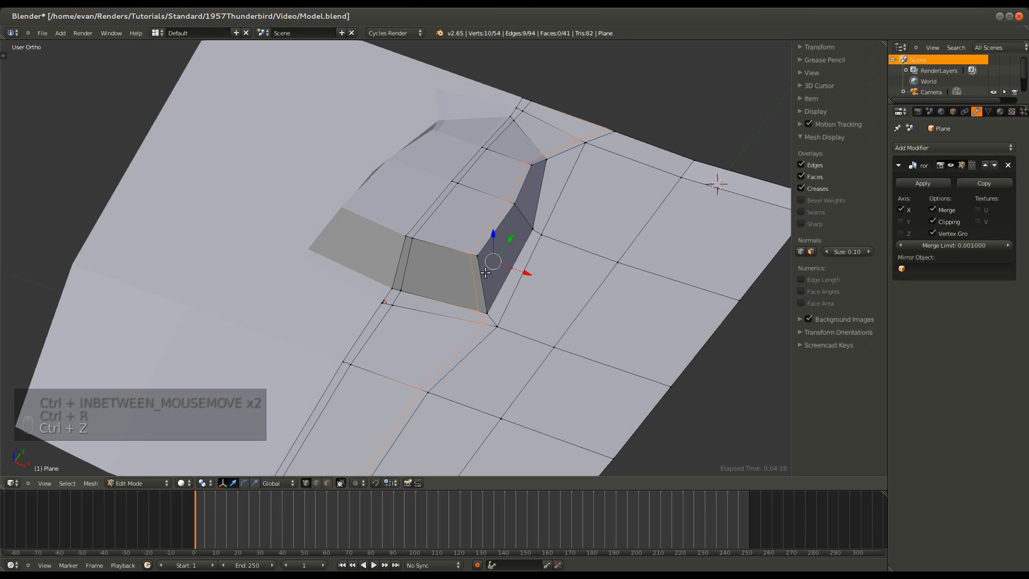
- Add a loop cut around the scoop's front and side walls, slid close to the scoop's top edge
key("KP_1")
key("z")
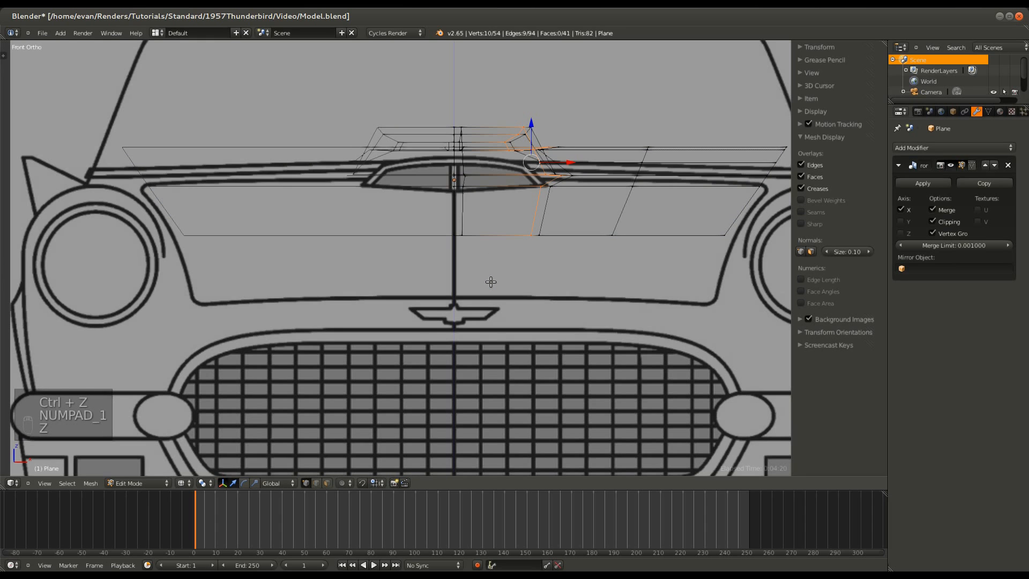
key("z")
key("ctrl+r")
left_click(527, 141)
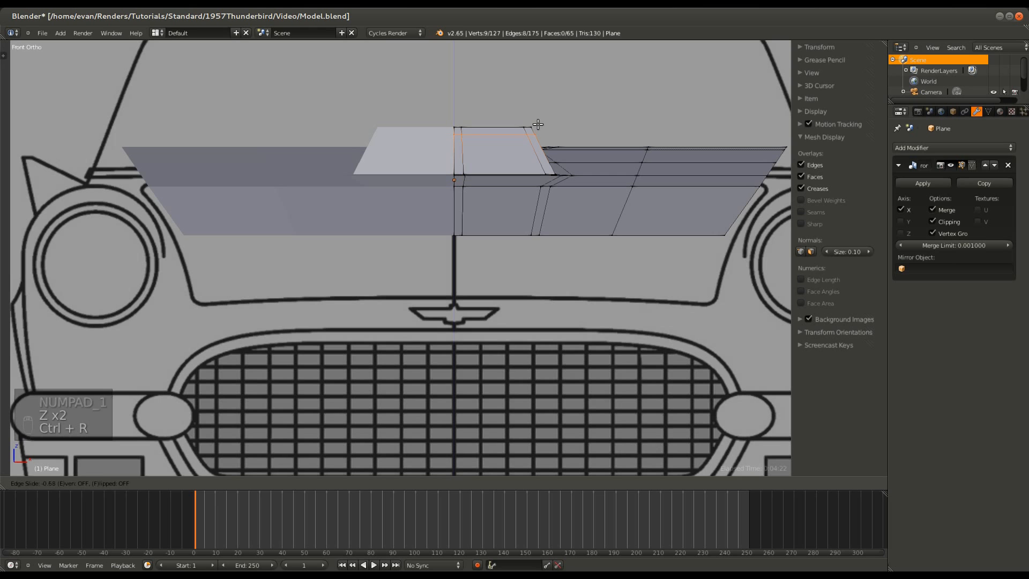
middle_click_drag(540, 123, 509, 244)
scroll(489, 167, "up", 4)
key("ctrl+r")
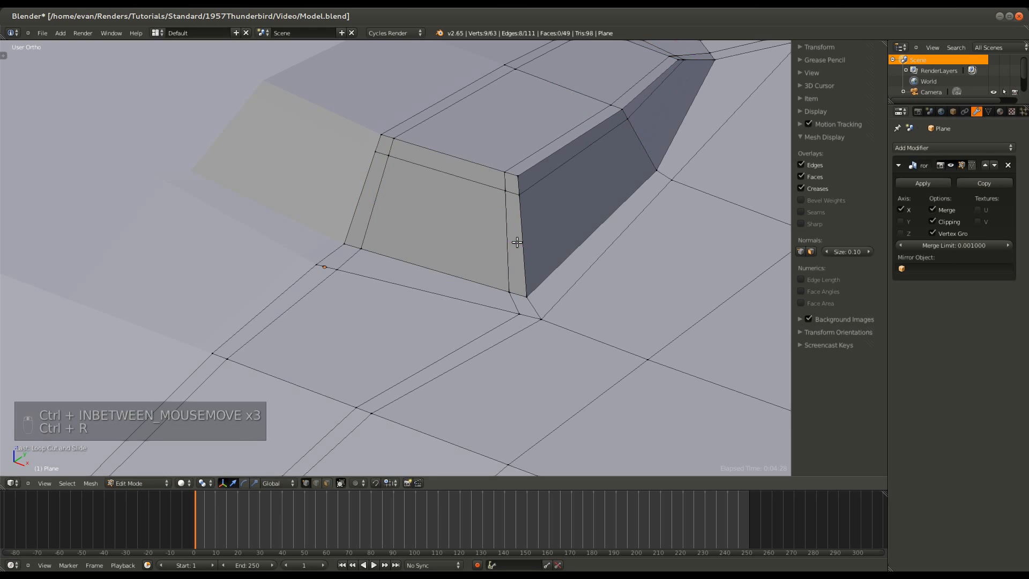
key("KP_1")
key("z")
key("z")
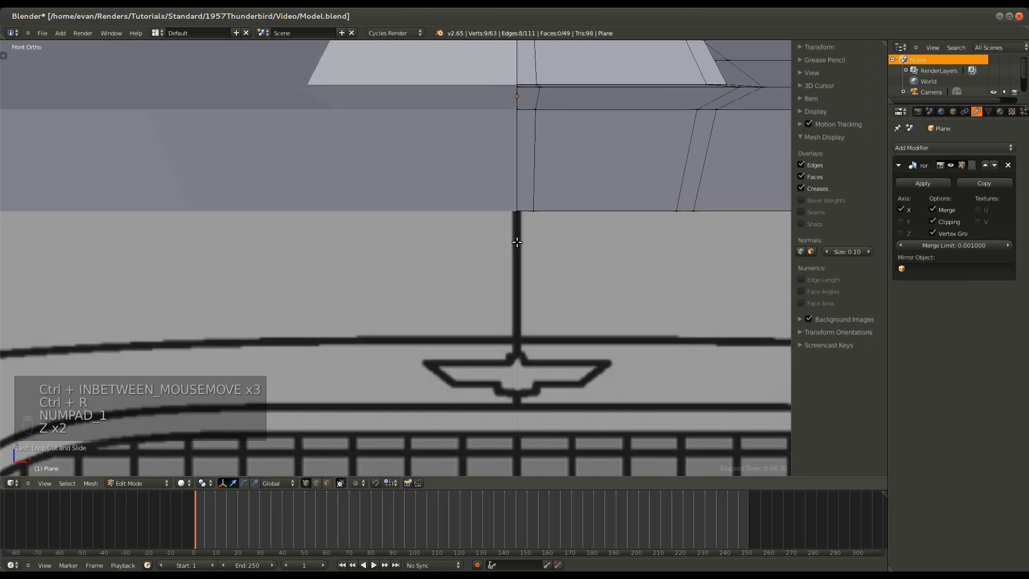
scroll(517, 242, "down", 4)
middle_click_drag(725, 141, 690, 222)
scroll(690, 221, "up", 2)
key("ctrl+r")
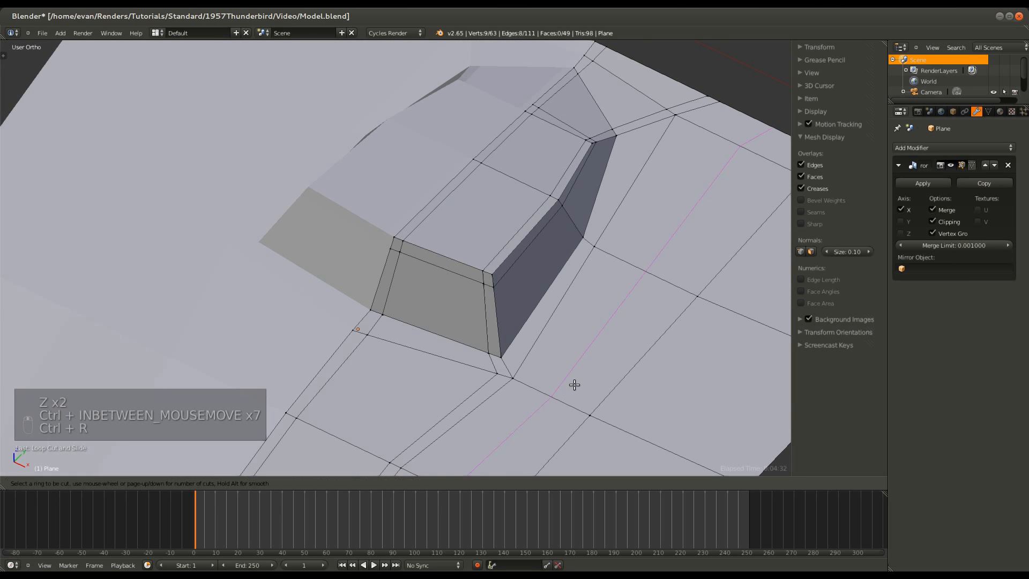
key("Escape")
- Select the crosswise edges in front of the scoop and slide them toward the scoop's base with Edge Slide
scroll(538, 392, "down", 2)
left_click(521, 360, "alt+shift")
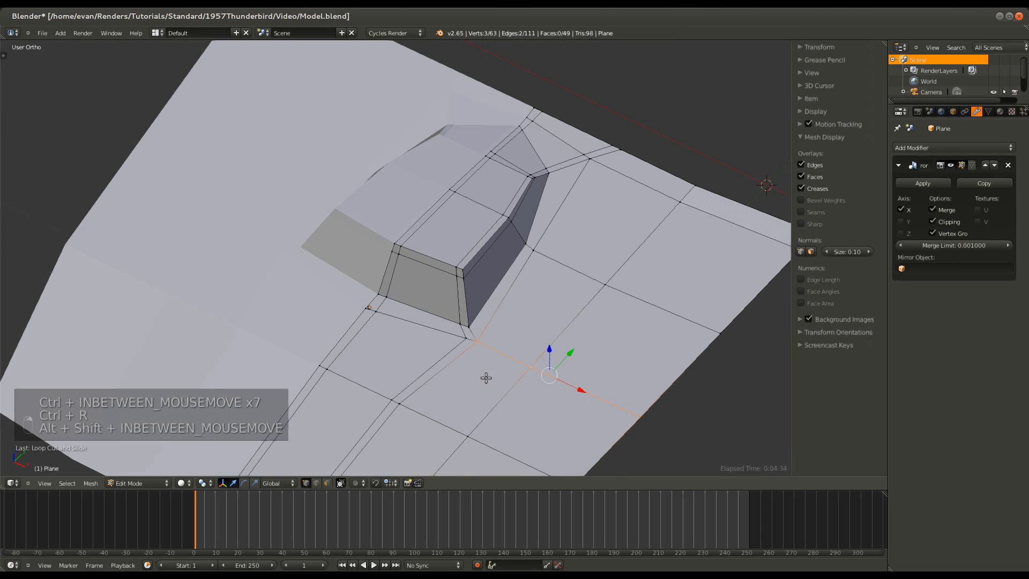
left_click(447, 330, "alt+shift")
key("g")
right_click(440, 350)
key("ctrl+e")
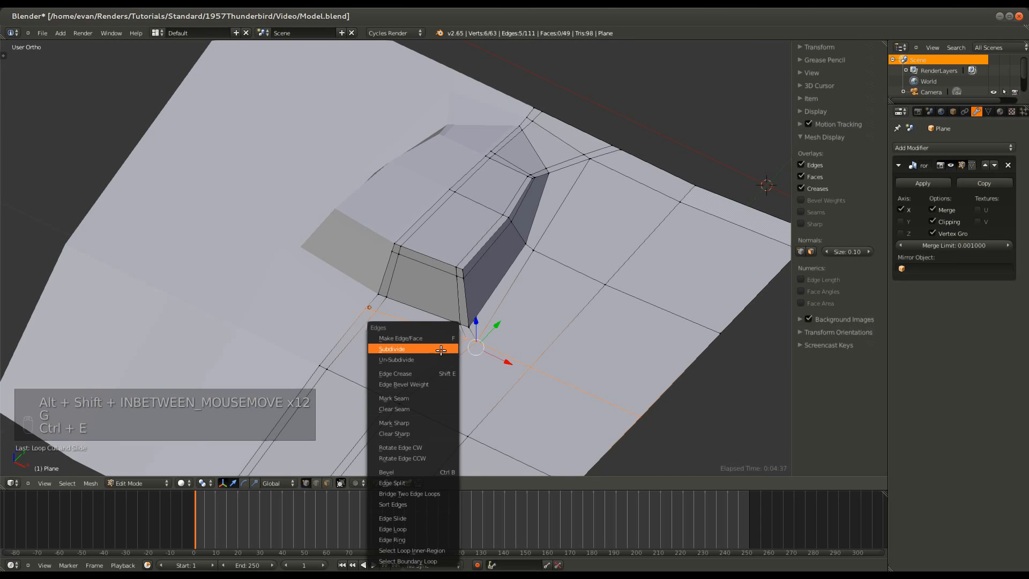
left_click(428, 518)
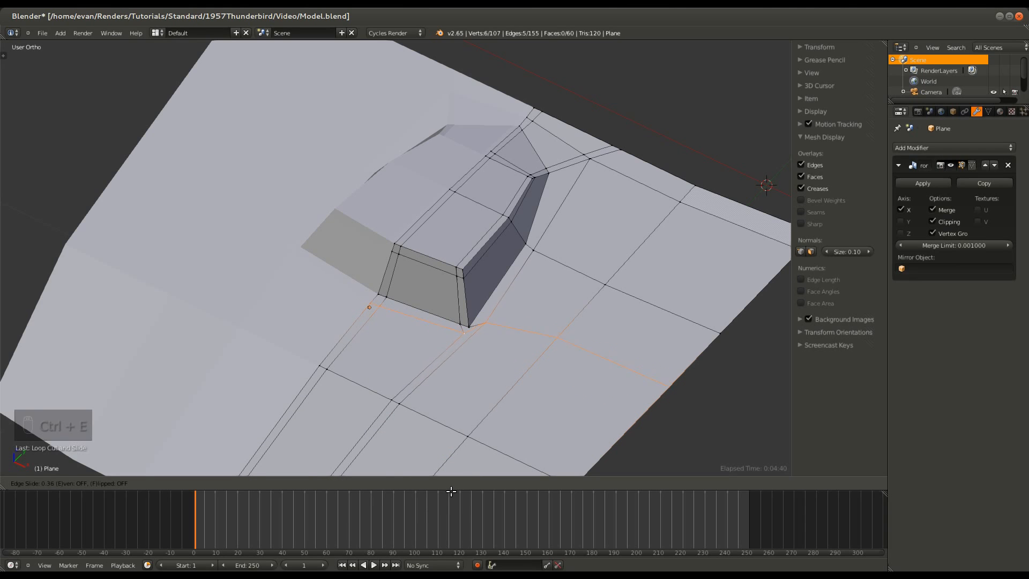
left_click(446, 497)
right_click(469, 341)
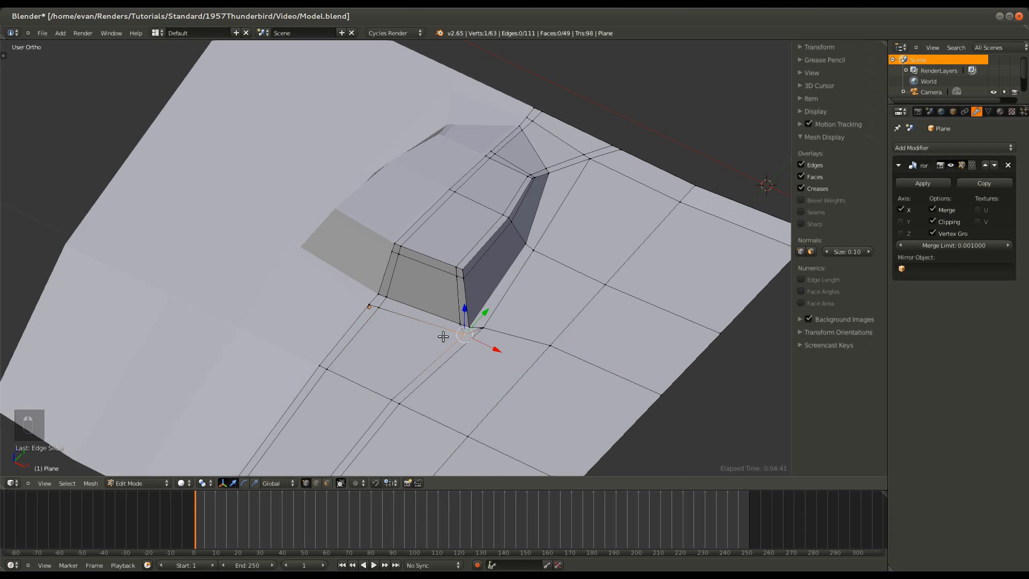
key("g")
right_click(379, 319)
key("ctrl+e")
left_click(379, 320)
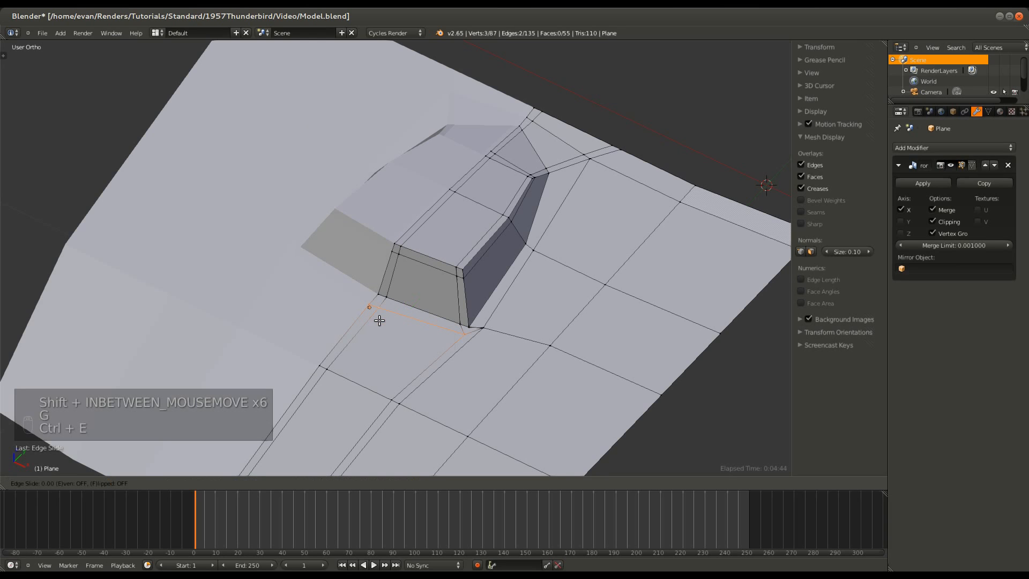
right_click(379, 300)
- Nudge the hood vertex in front of the scoop's front corner toward the centre line and save the file
key("g")
left_click(466, 335)
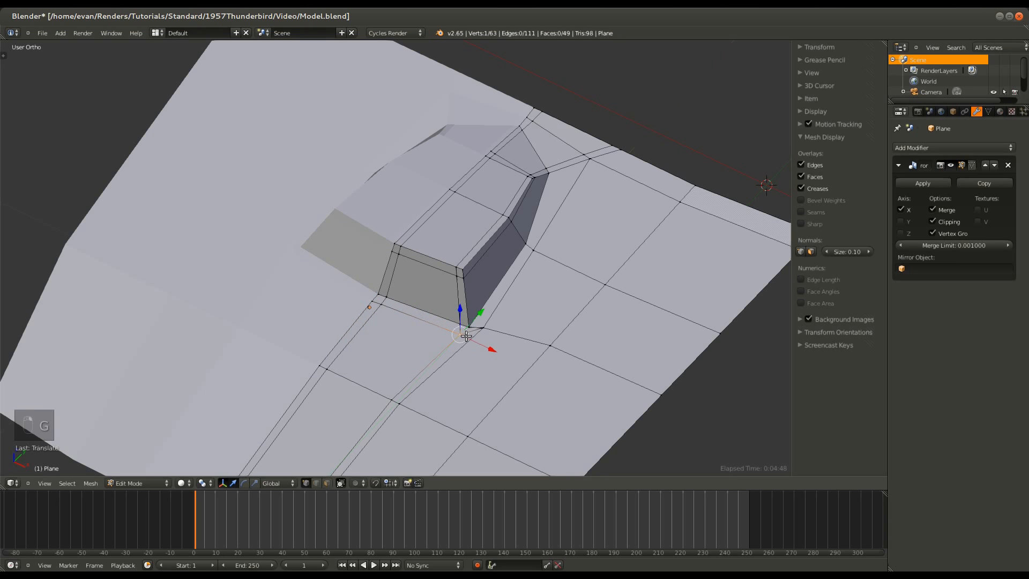
key("ctrl+s")
left_click(423, 360)
- Select the scoop's large front face in face select mode, extrude it inward along Y, and save the file
scroll(423, 359, "up", 3)
key("ctrl+Tab")
left_click(414, 382)
right_click(425, 313)
middle_click_drag(421, 364, 458, 253)
key("e")
key("y")
left_click(440, 316)
key("Tab")
key("Tab")
key("Tab")
key("ctrl+s")
key("Tab")
- Select the three centre-line edges in front of the scoop in edge select mode and raise them along Z
key("ctrl+Tab")
left_click(389, 295)
key("ctrl+Tab")
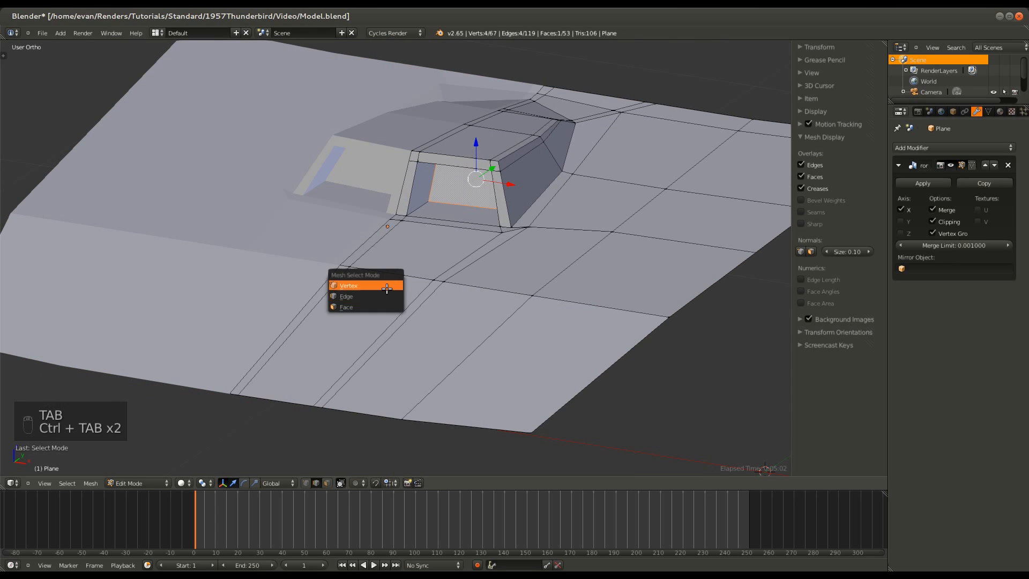
key("Escape")
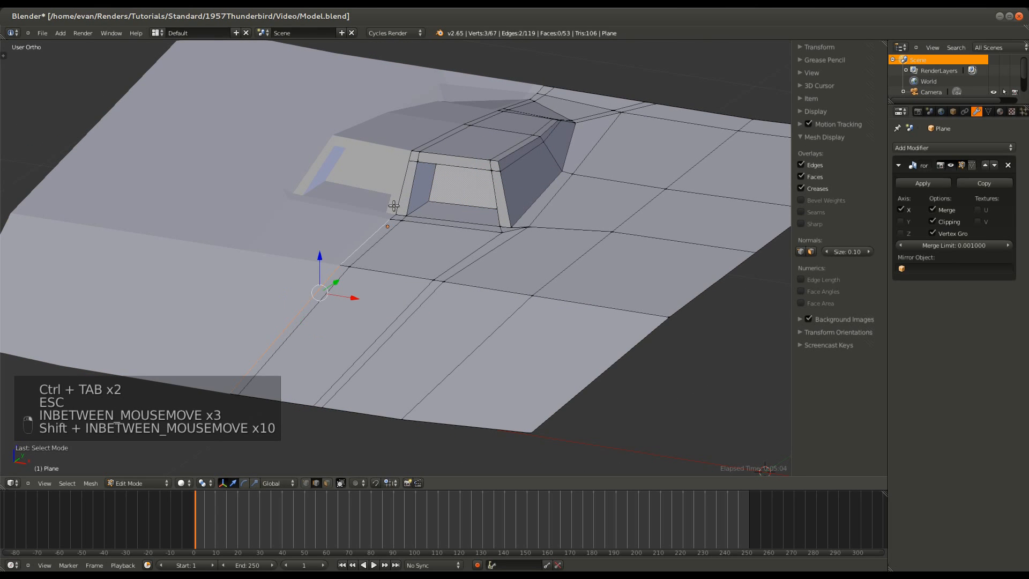
scroll(393, 205, "up", 5)
scroll(388, 193, "down", 4)
key("g")
right_click(402, 271)
middle_click_drag(255, 388, 388, 222)
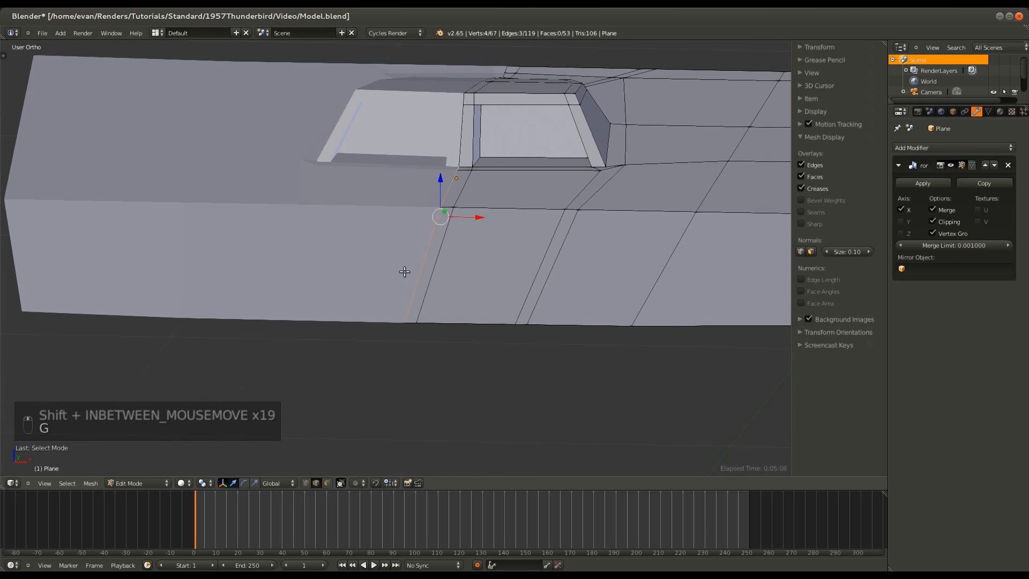
key("g")
key("z")
left_click(406, 242)
- Save the file in object mode and add a Subdivision Surface modifier to the hood with view level 2
key("Tab")
scroll(416, 259, "down", 3)
middle_click_drag(416, 259, 428, 319)
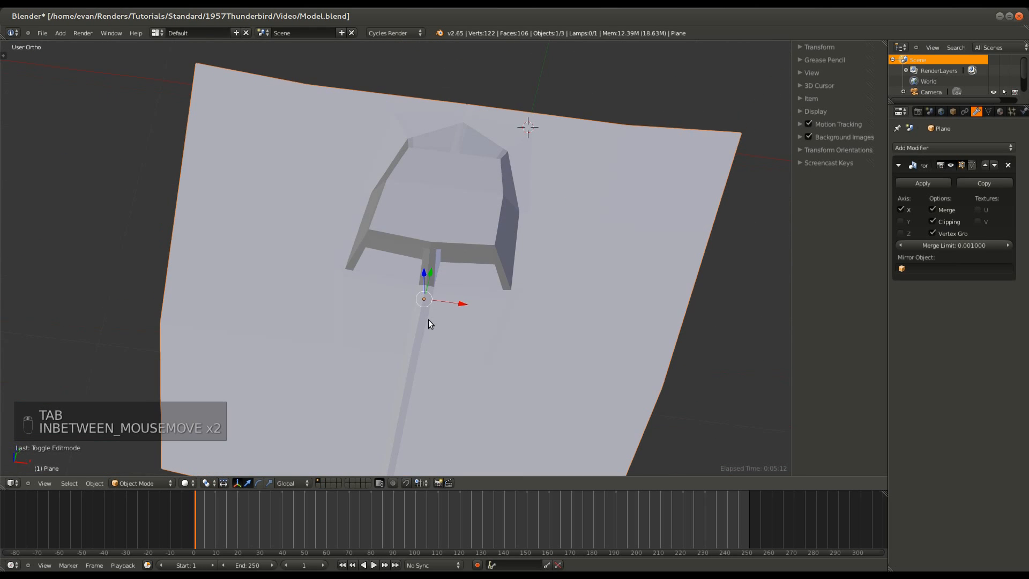
key("ctrl+s")
scroll(498, 306, "down", 2)
middle_click_drag(497, 309, 475, 280)
key("ctrl+1")
scroll(387, 297, "up", 4)
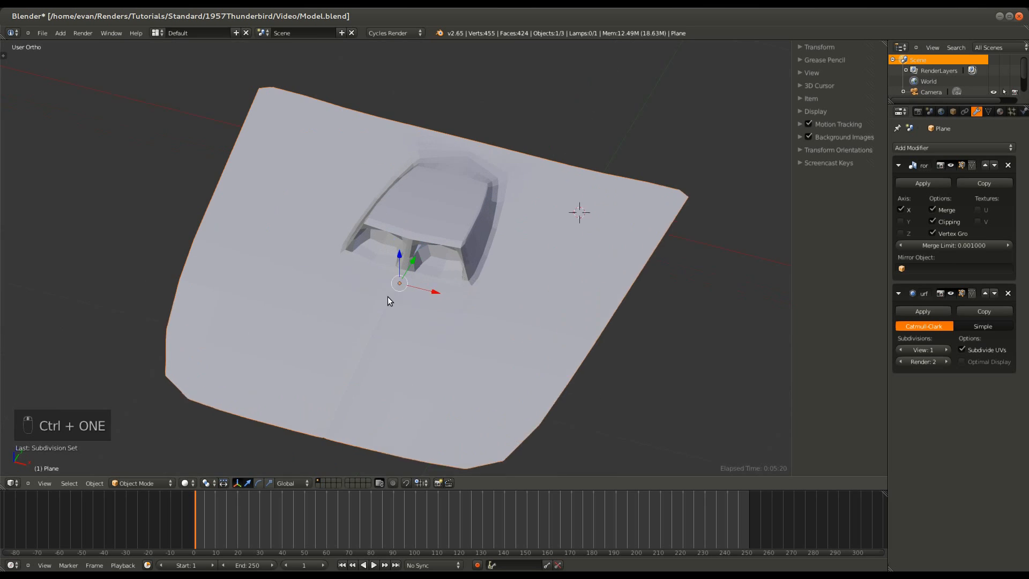
key("ctrl+2")
- Show the hood mesh as a top-view wireframe over the blueprint in edit mode and clear the selection
middle_click_drag(482, 353, 229, 356)
key("Tab")
middle_click_drag(324, 337, 375, 354)
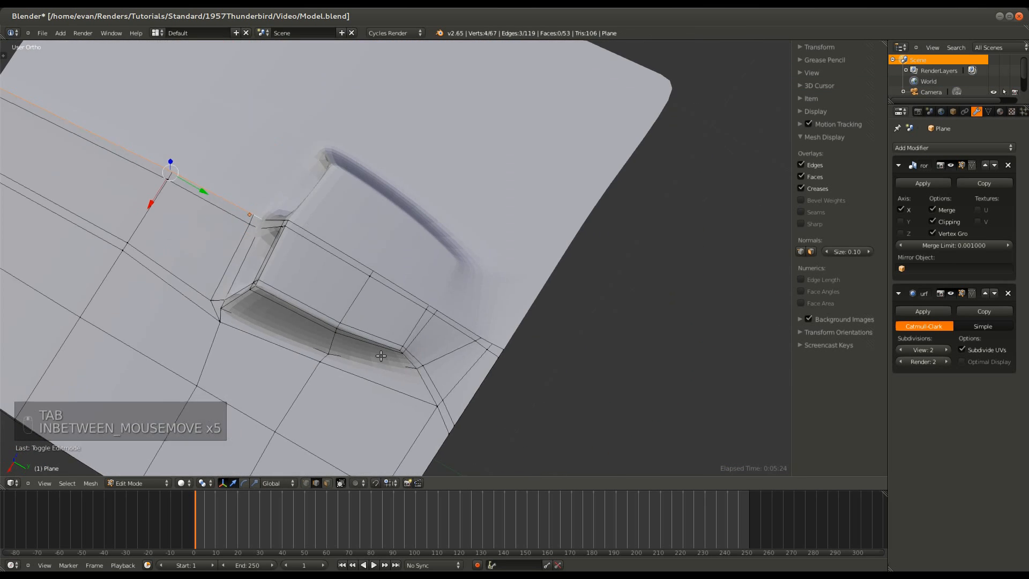
key("KP_7")
key("z")
mouse_move(589, 238)
middle_mouse_down("shift")
mouse_move(592, 340)
mouse_move(523, 340)
middle_mouse_up("shift")
key("z")
middle_click_drag(462, 253, 401, 338, "ctrl")
key("a")
key("z")
key("a")
key("a")
- Try to move the circle-selected edges at the scoop's rear corner toward the centre line, and undo the move
key("c")
left_click(415, 325)
right_click(416, 328)
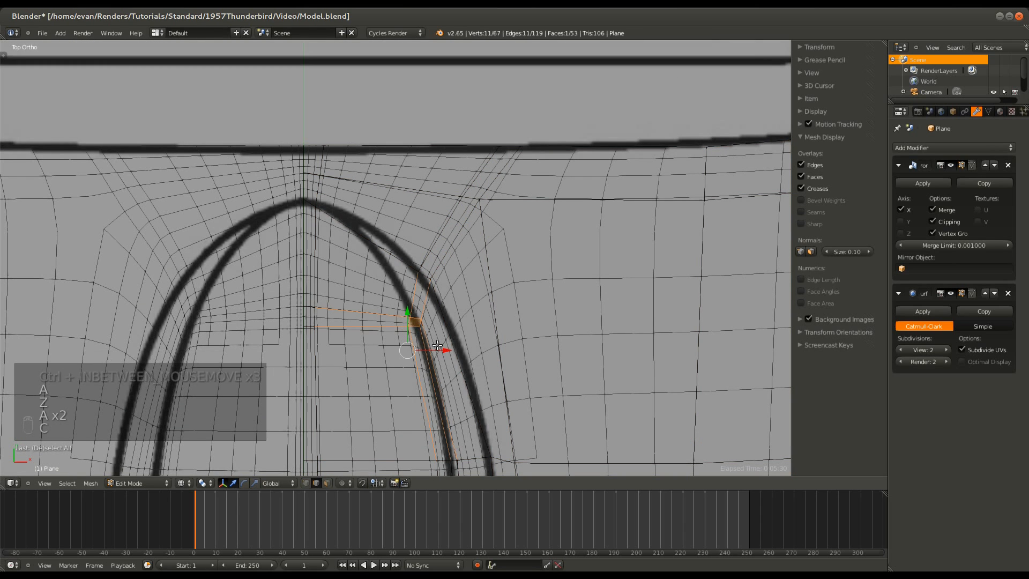
key("g")
left_click(430, 347)
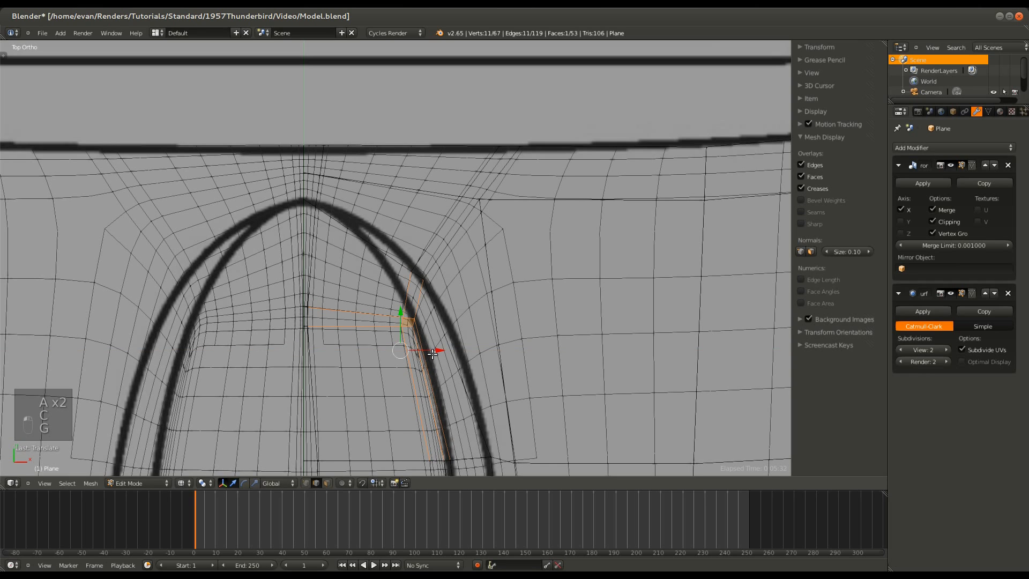
key("ctrl+z")
- Circle-select only the scoop's rear-corner vertices in vertex select mode, nudge them in top view, and return to solid object mode
key("ctrl+Tab")
left_click(430, 344)
key("a")
key("c")
left_click(413, 321)
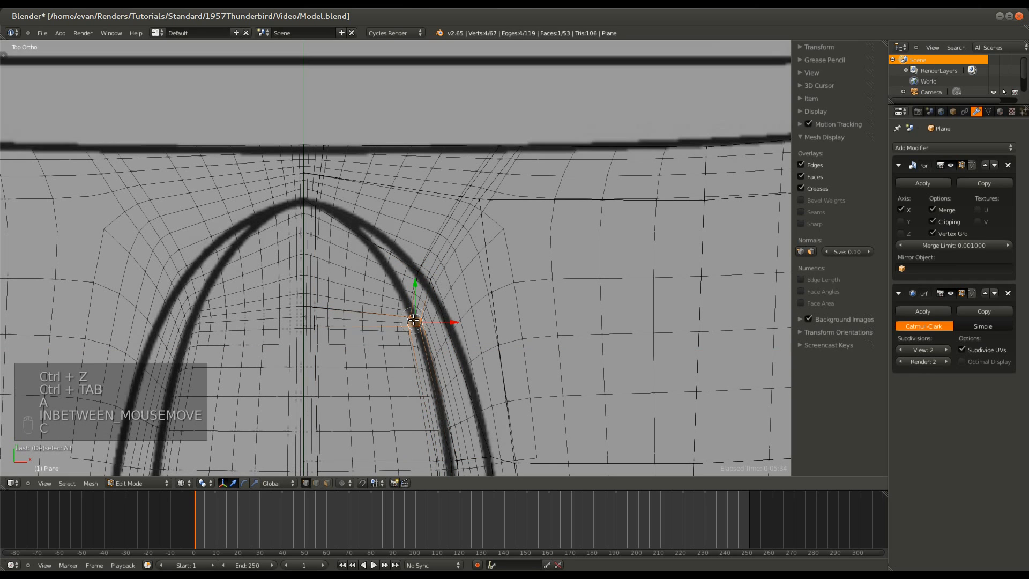
right_click(414, 320)
key("g")
left_click(417, 324)
key("Tab")
key("z")
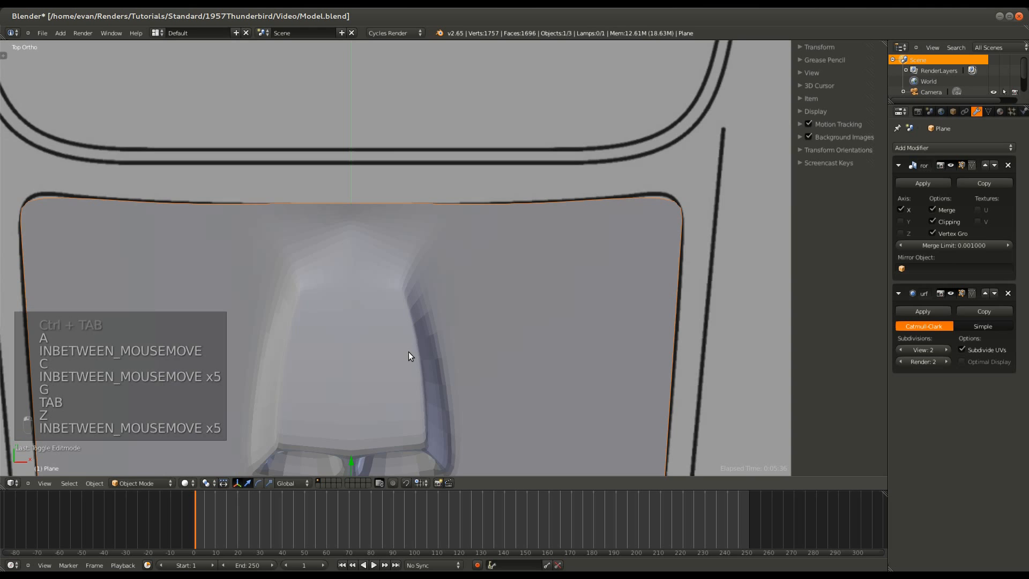
- Delete the two faces behind the rear end of the scoop's top in face select mode and save the file
middle_click_drag(408, 352, 385, 299)
key("Tab")
key("ctrl+Tab")
left_click(390, 312)
key("Delete")
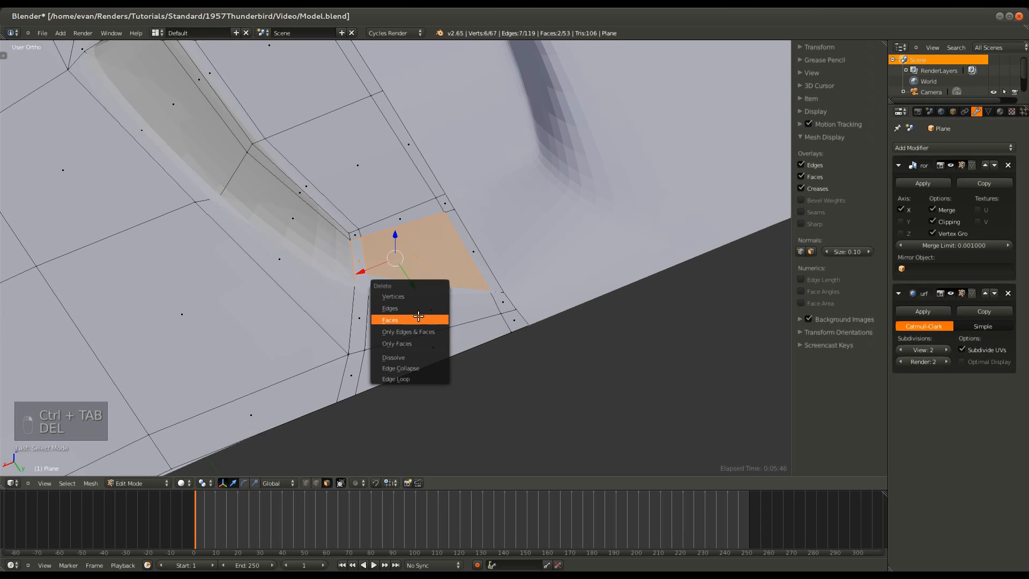
left_click(419, 320)
key("ctrl+s")
left_click(420, 311)
- Delete the two narrow faces running from the scoop's rear corner to the hood's rear edge and save the file
mouse_move(420, 310)
middle_mouse_down()
mouse_move(448, 368)
mouse_move(417, 310)
middle_mouse_up()
right_click(417, 311)
right_click(427, 378, "shift")
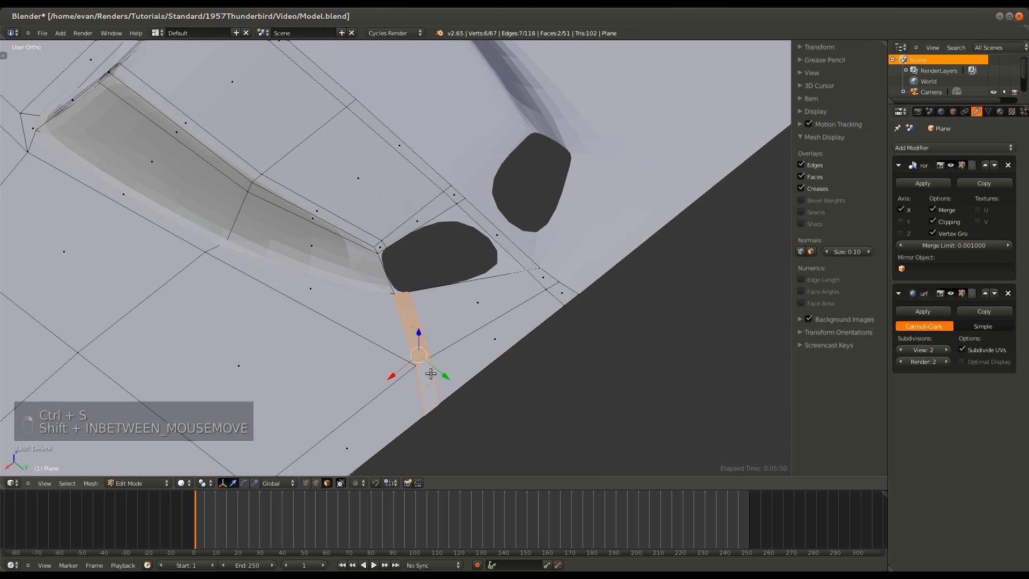
key("Delete")
left_click(423, 370)
key("ctrl+s")
left_click(425, 368)
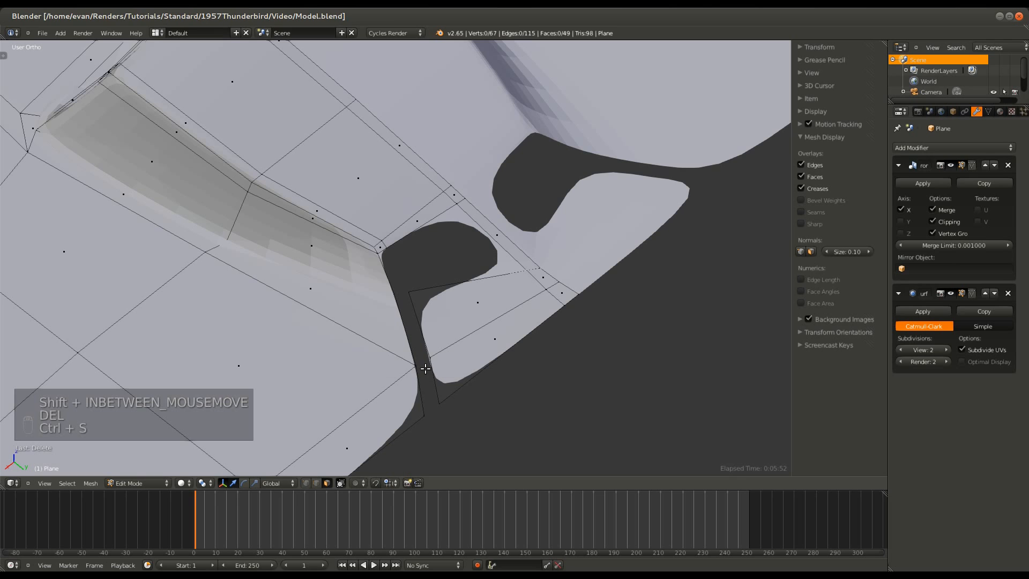
- Try to collapse-merge the two facing edges across the narrow gap behind the scoop, and undo the merge
middle_click_drag(427, 312, 375, 305)
key("Tab")
key("Tab")
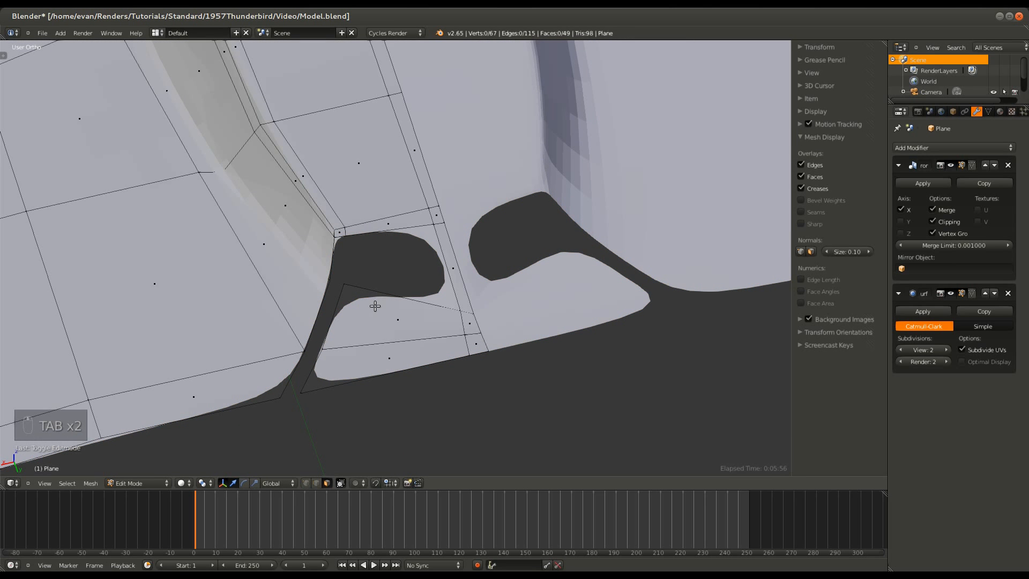
key("ctrl+Tab")
left_click(348, 283)
right_click(341, 304)
right_click(314, 308, "shift")
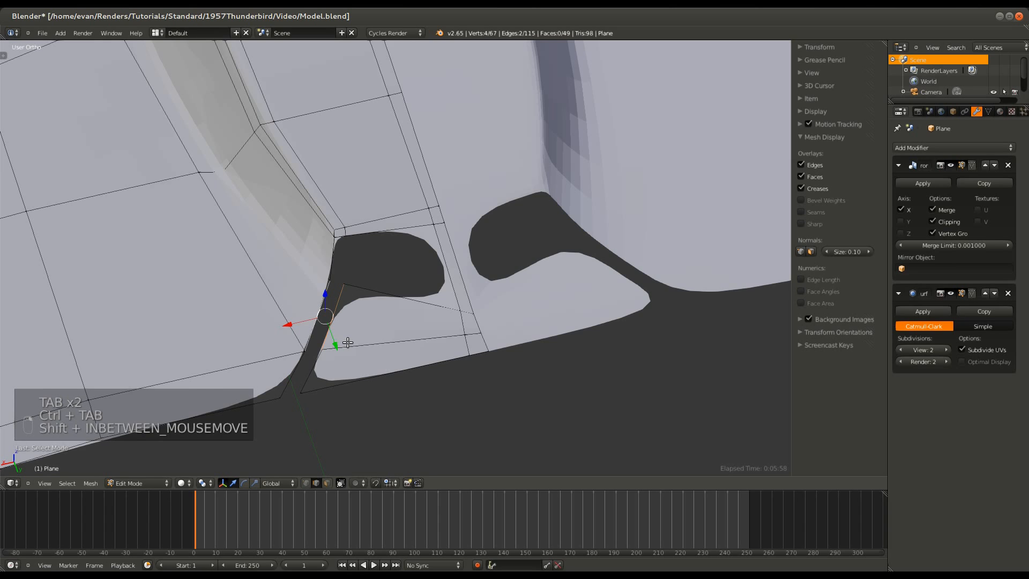
key("alt+m")
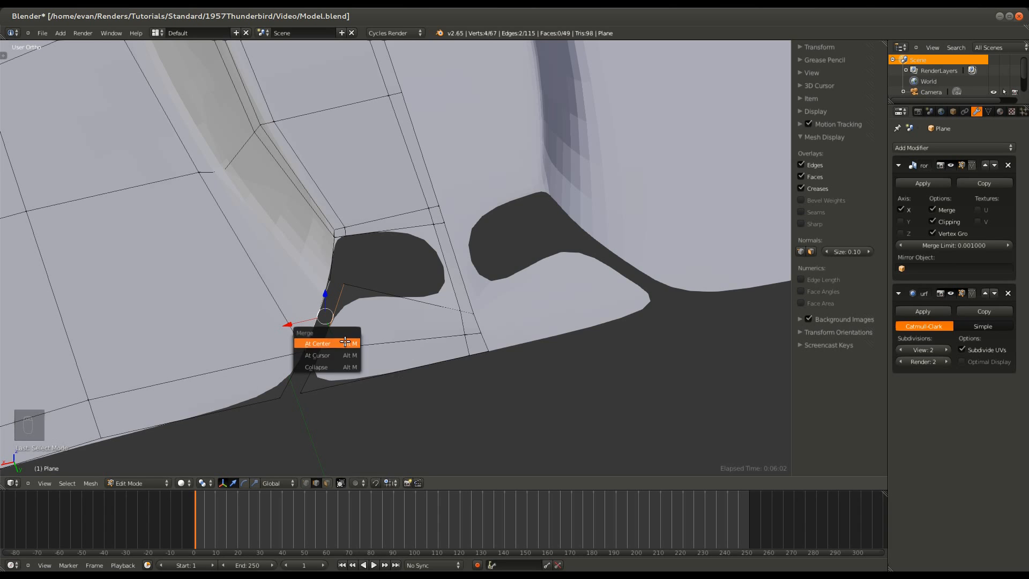
left_click(341, 364)
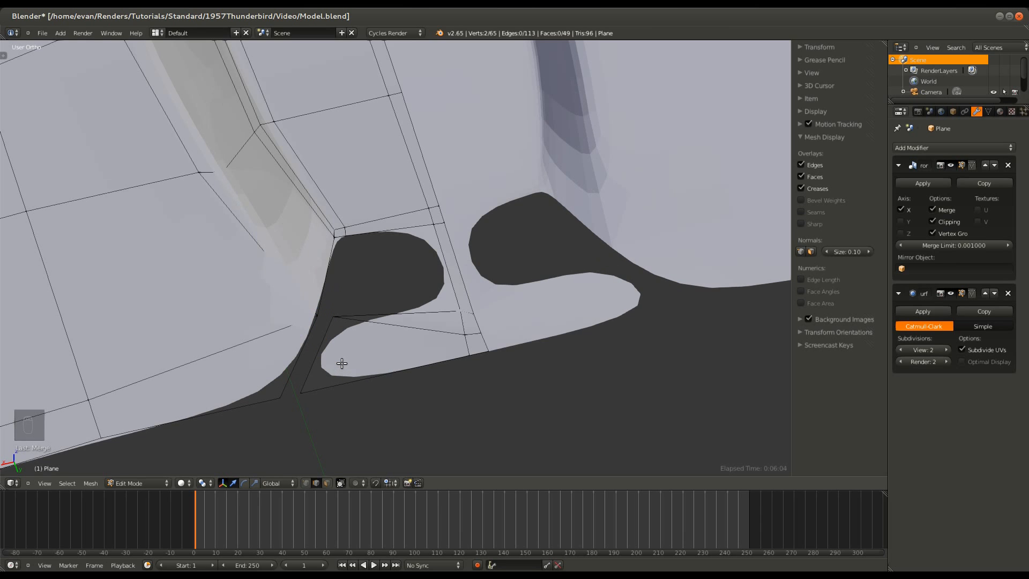
key("ctrl+z")
- Try to merge the same two gap edges at the 3D cursor, and undo the merge
key("alt+m")
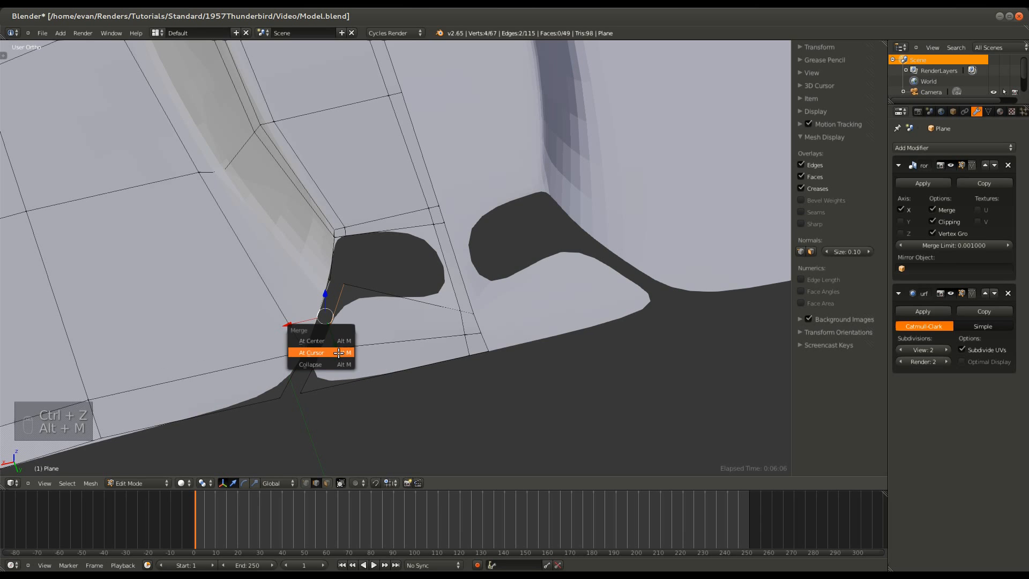
left_click(339, 353)
scroll(339, 352, "down", 6)
key("ctrl+z")
scroll(338, 352, "up", 5)
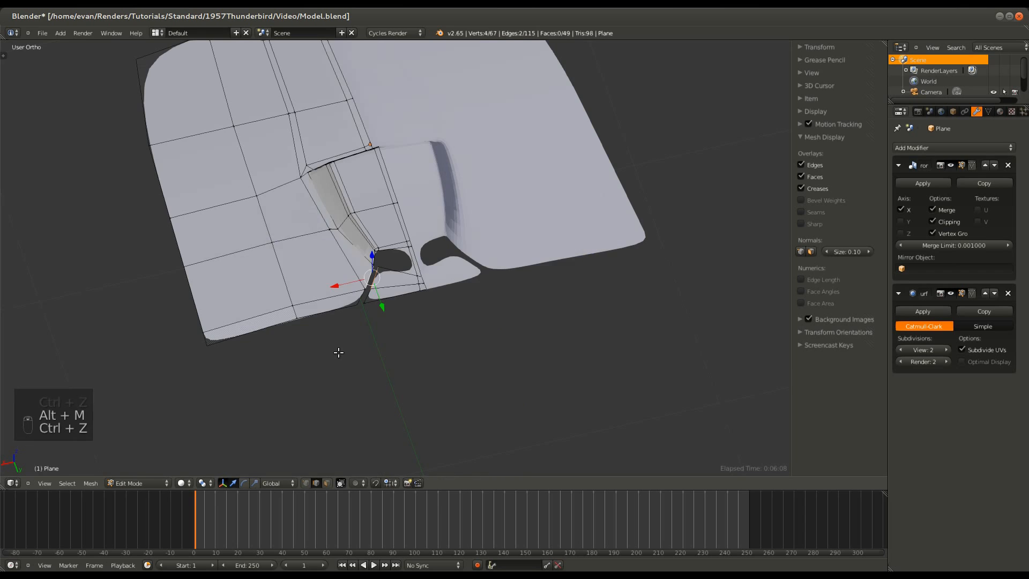
key("Tab")
key("Tab")
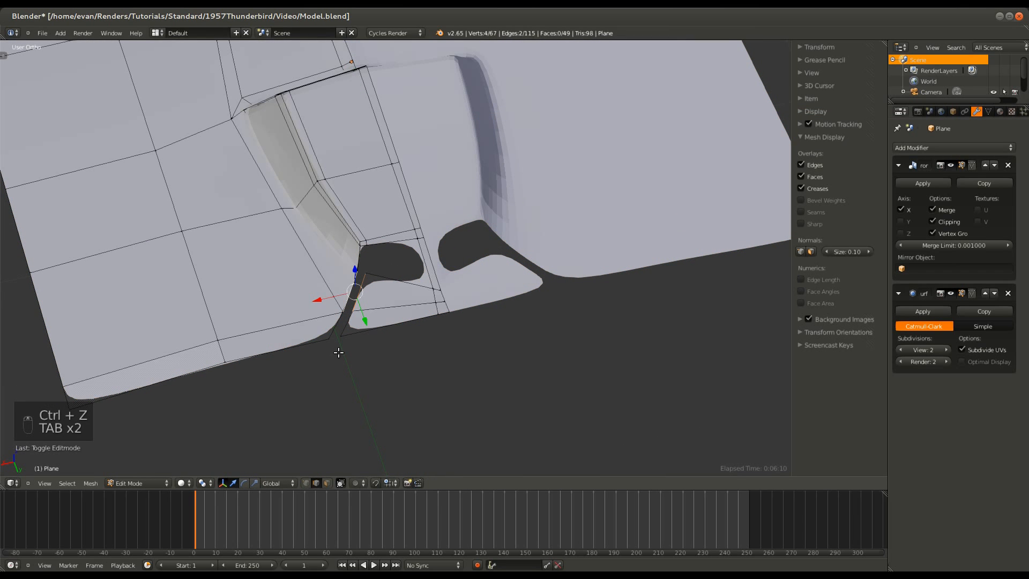
- Merge the two vertices at the scoop end of the narrow gap with At Last in vertex select mode
key("ctrl+Tab")
left_click(341, 318)
right_click(366, 266)
right_click(356, 269, "shift")
scroll(356, 269, "up", 6)
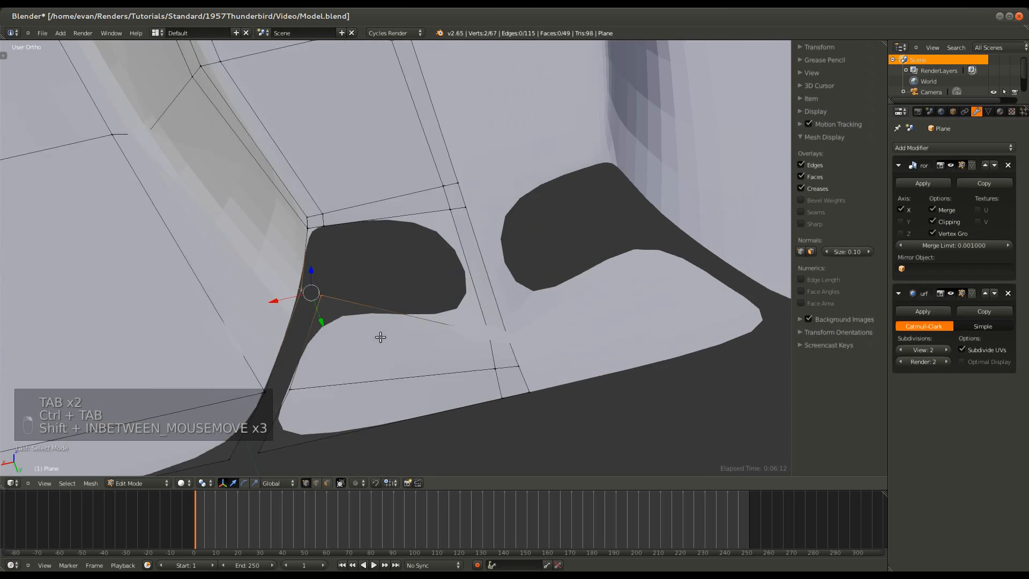
key("alt+m")
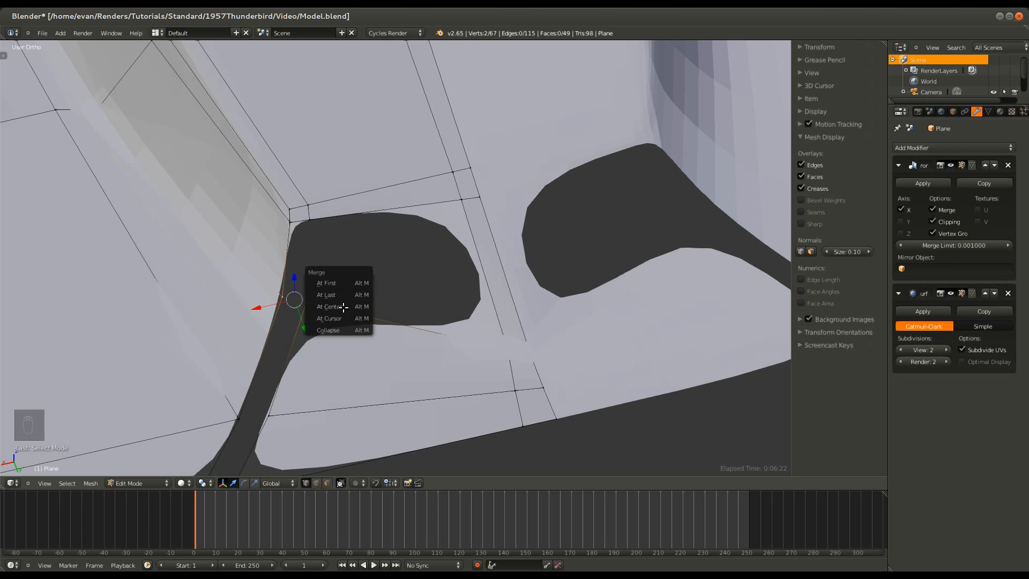
left_click(346, 294)
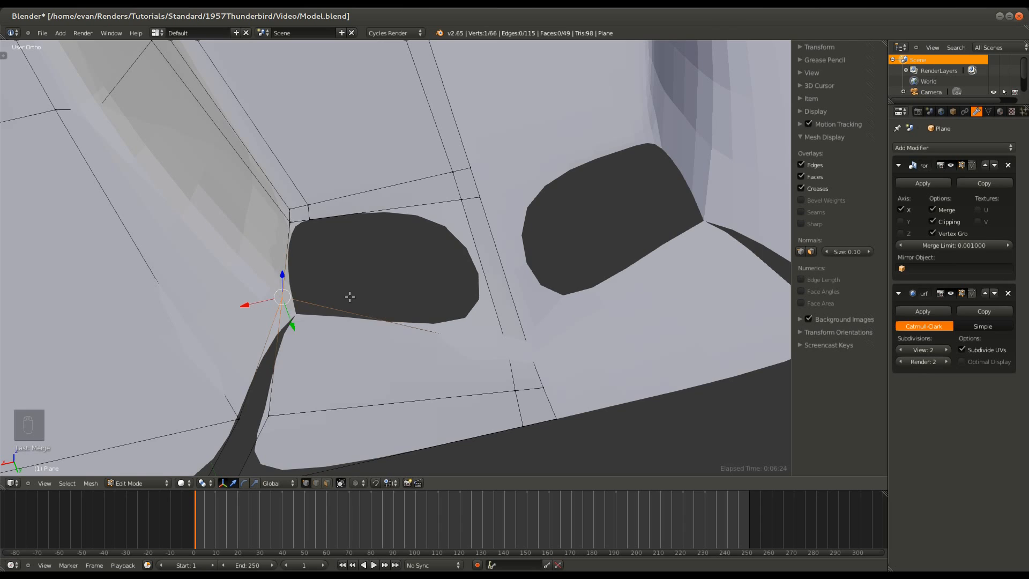
- Merge the two remaining vertex pairs along the narrow gap, closing it to the hood's rear edge
scroll(350, 297, "down", 3)
scroll(349, 298, "down", 4, "shift")
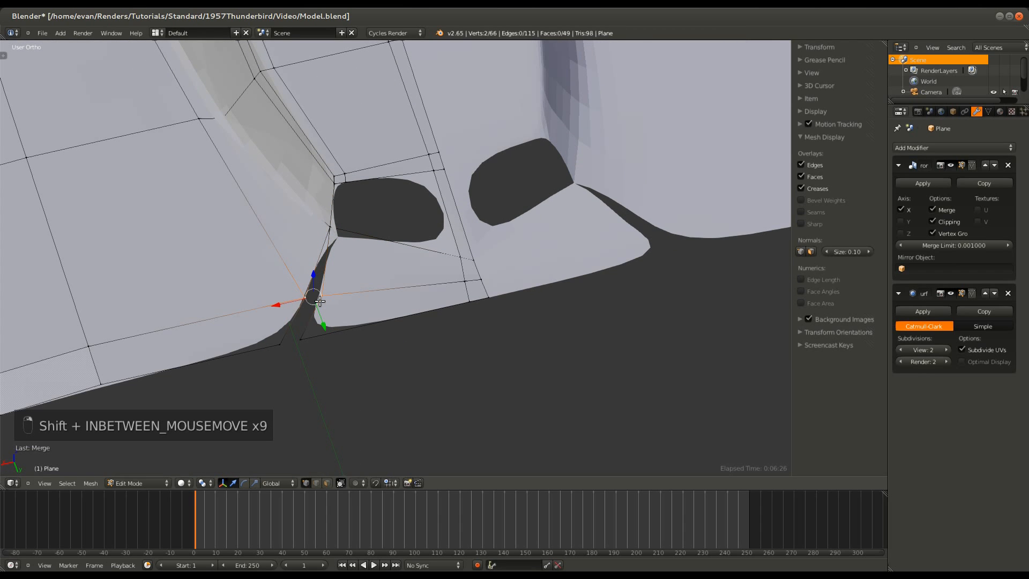
key("alt+m")
left_click(320, 301)
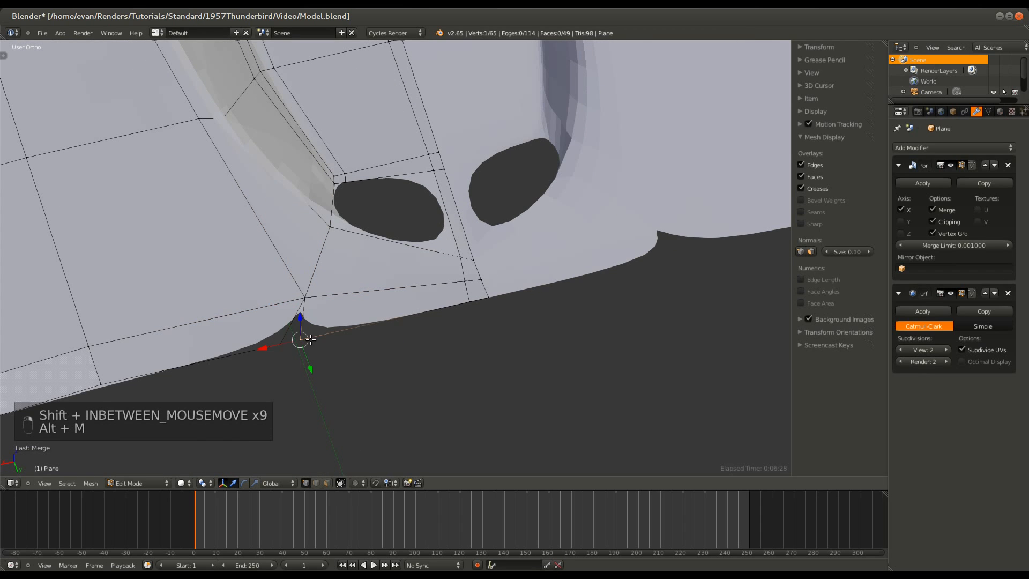
key("alt+m")
left_click(283, 340)
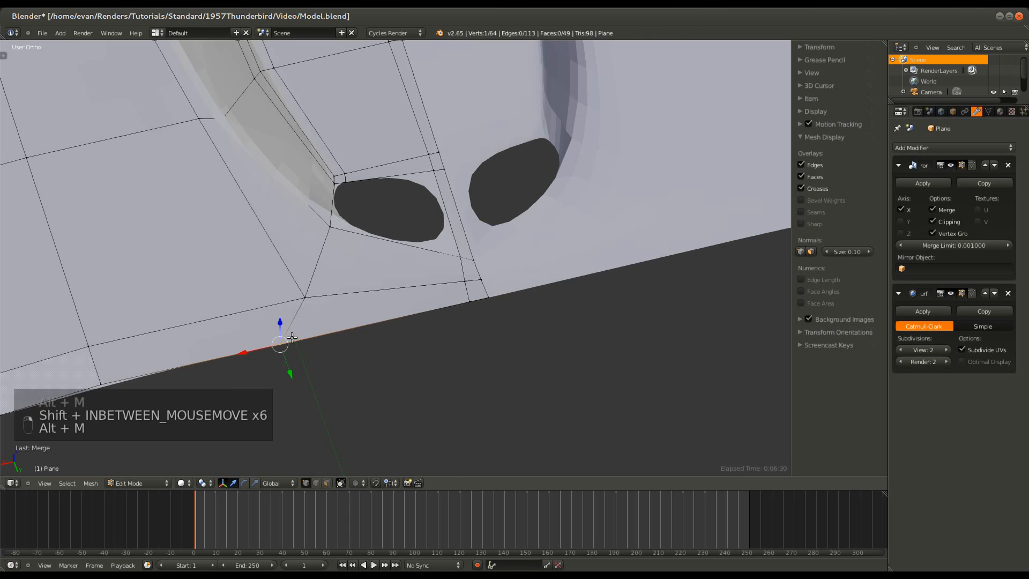
- Delete the row of three vertices across the rear end of the scoop's top and save the file
key("Tab")
scroll(292, 336, "down", 2)
middle_click_drag(292, 336, 363, 291)
key("Tab")
scroll(347, 296, "up", 2)
scroll(363, 290, "up", 2)
middle_click_drag(482, 237, 354, 263, "shift")
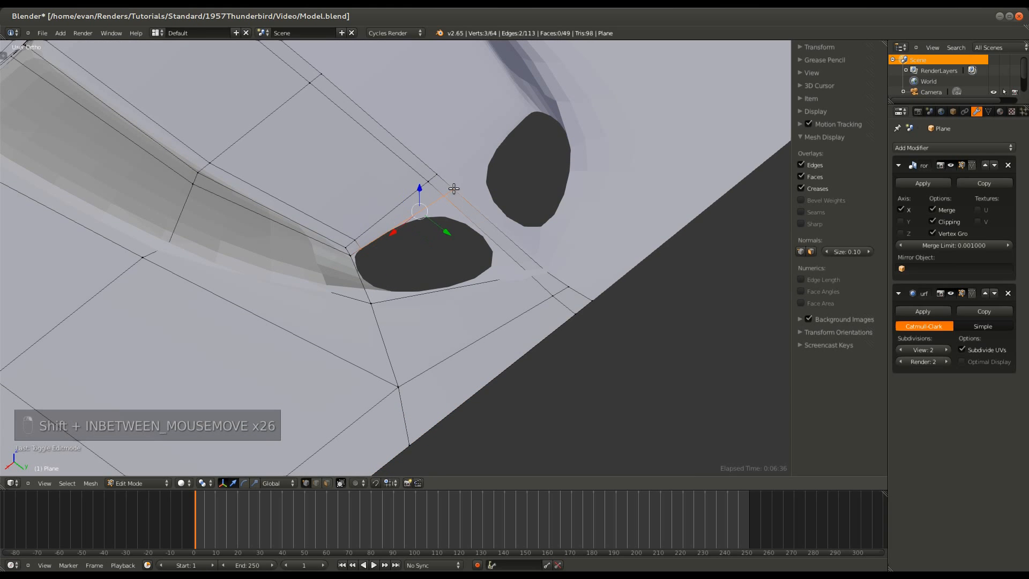
key("Delete")
left_click(432, 193)
key("ctrl+s")
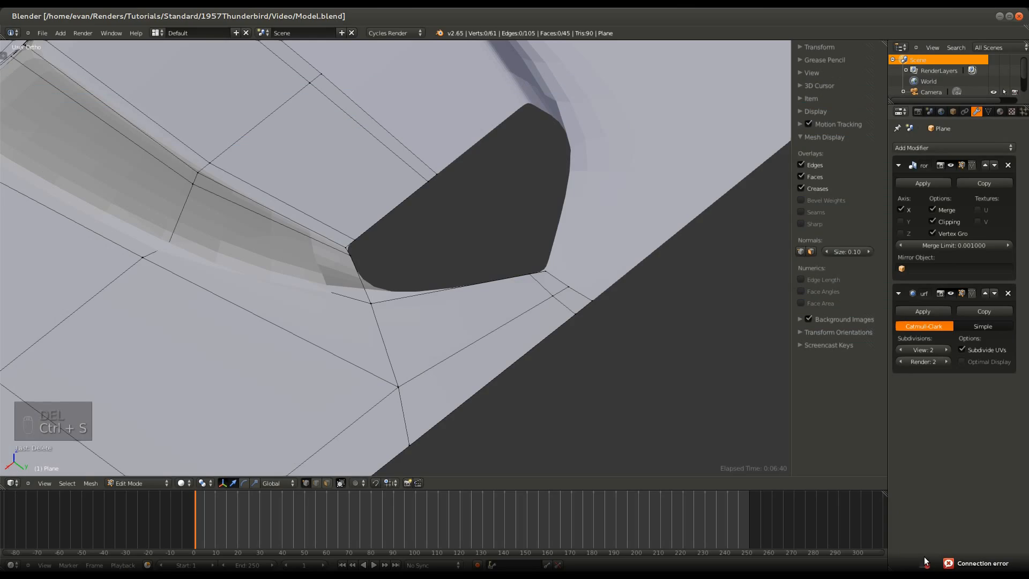
left_click(927, 564)
left_click(946, 487)
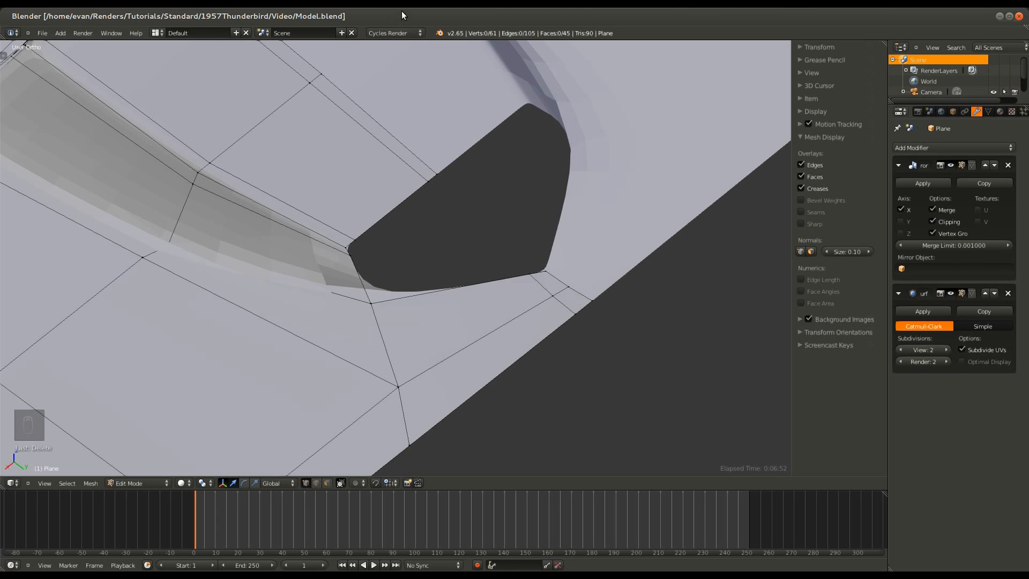
- Select the two vertices at the scoop's rear corner and extrude them in top view rearward to near the centre line
right_click(354, 258)
right_click(355, 261, "shift")
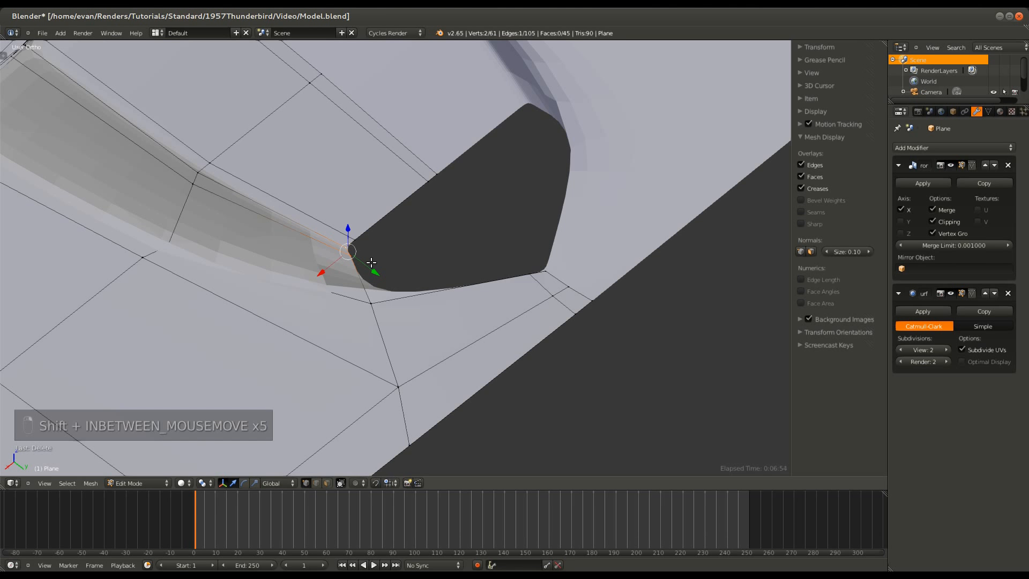
key("KP_7")
key("e")
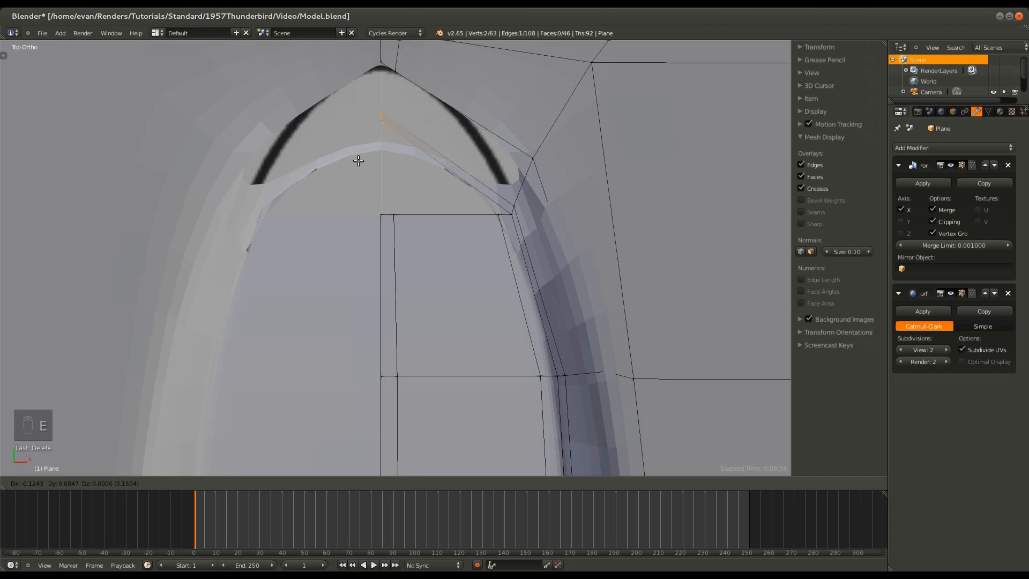
left_click(380, 177)
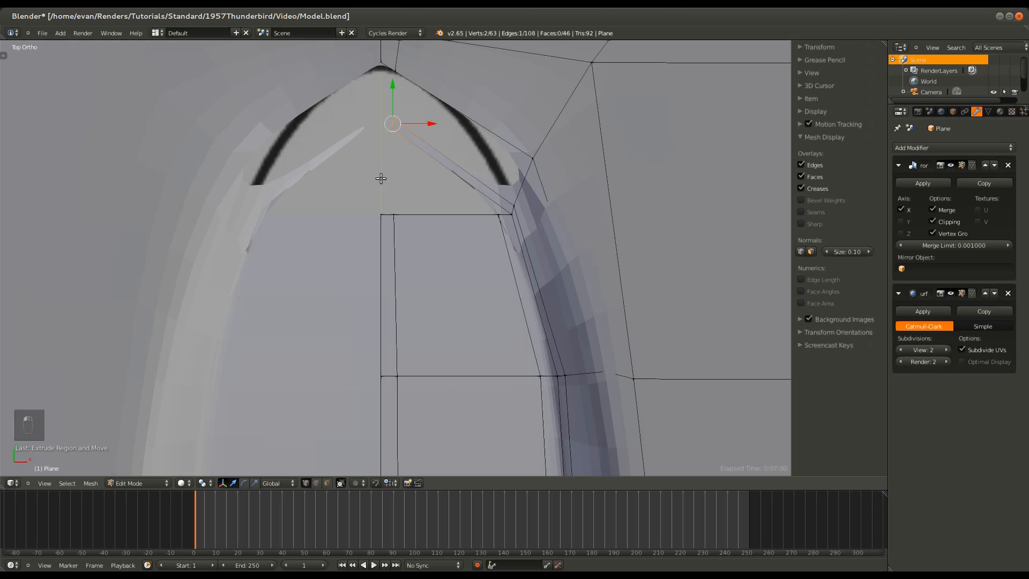
- Extrude the scoop's inner top-corner vertex alongside the new strip and fill the faces between it, the strip and the scoop's top
key("e")
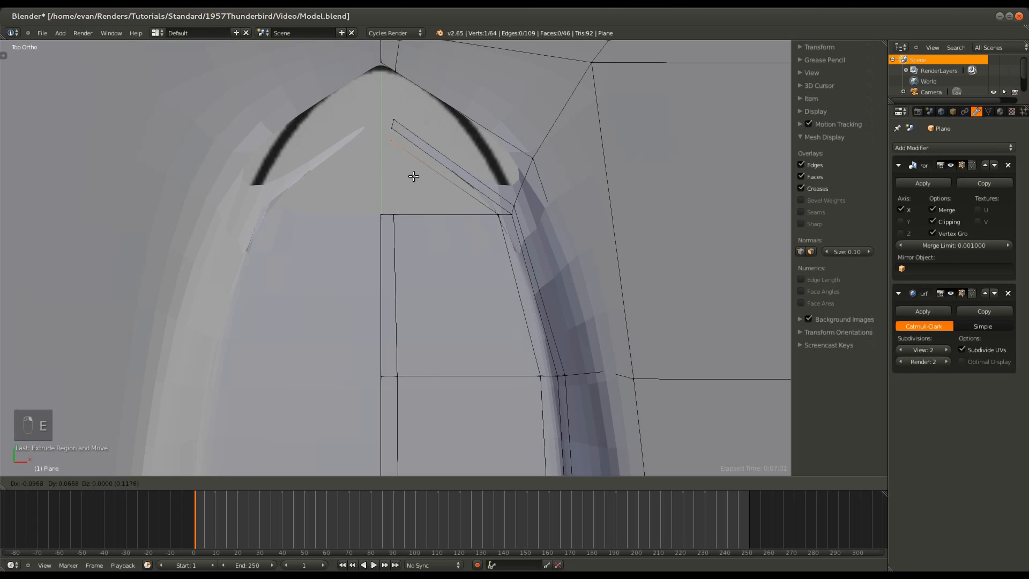
left_click(399, 135)
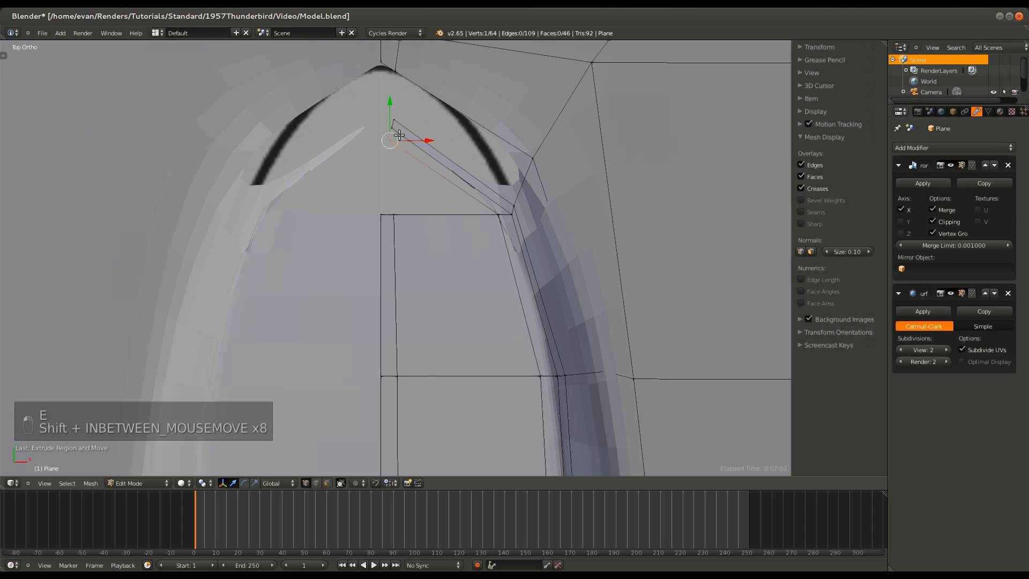
right_click(509, 217, "shift")
key("f")
right_click(393, 138)
right_click(496, 216, "shift")
key("f")
right_click(392, 222)
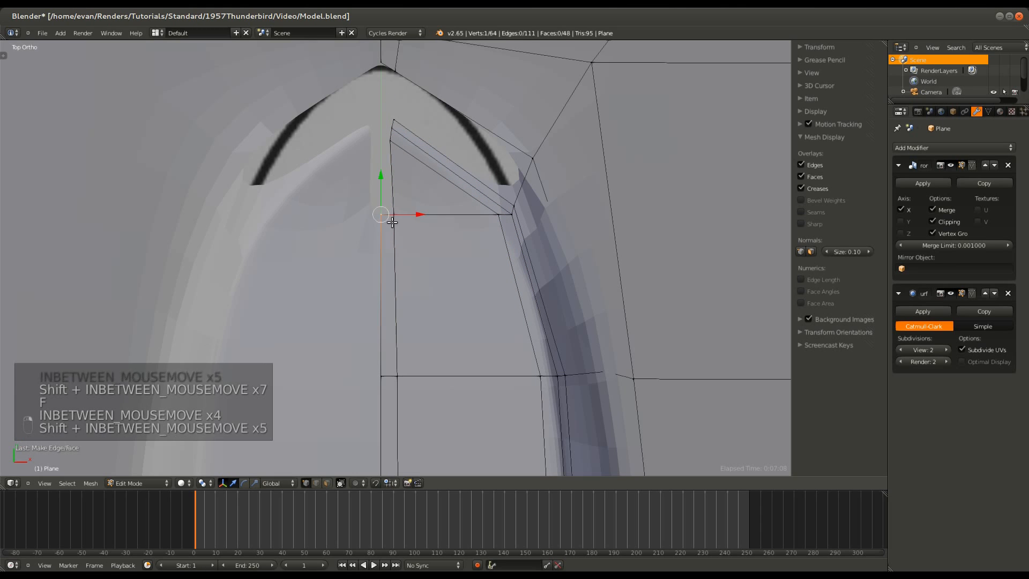
- Extrude the scoop top's centre-line vertex rearward beside the angled strip's end and fill the face between them
key("e")
left_click(391, 149)
right_click(391, 141, "shift")
right_click(395, 206, "shift")
right_click(384, 218, "shift")
key("f")
- Extrude the angled strip's two inner end vertices to the centre line and fill the face joining them to the scoop's top
scroll(397, 218, "up", 4, "shift")
right_click(385, 213)
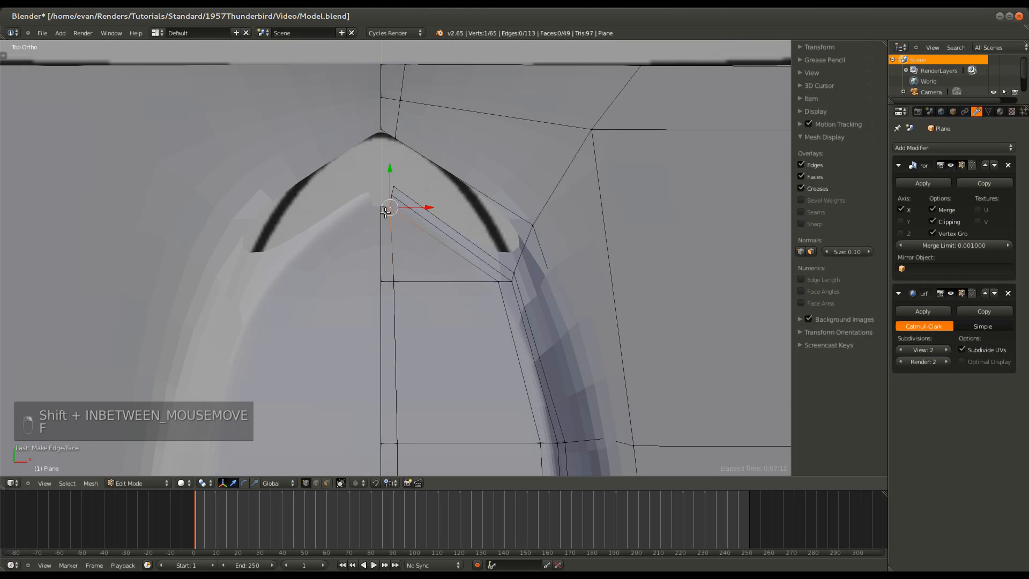
right_click(389, 195)
right_click(398, 186, "shift")
key("e")
left_click(387, 226)
right_click(391, 208)
right_click(382, 191, "shift")
key("f")
- Fill the two faces closing the hole between the scoop's rear strip and the hood, and save the file
middle_click_drag(406, 269, 217, 215)
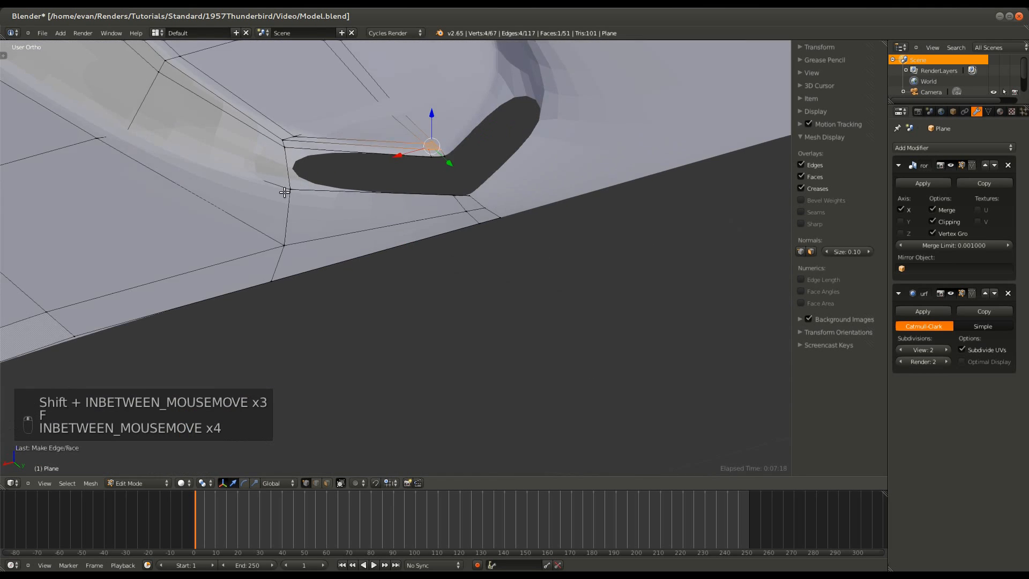
scroll(257, 198, "up", 2)
right_click(436, 110)
right_click(486, 168, "shift")
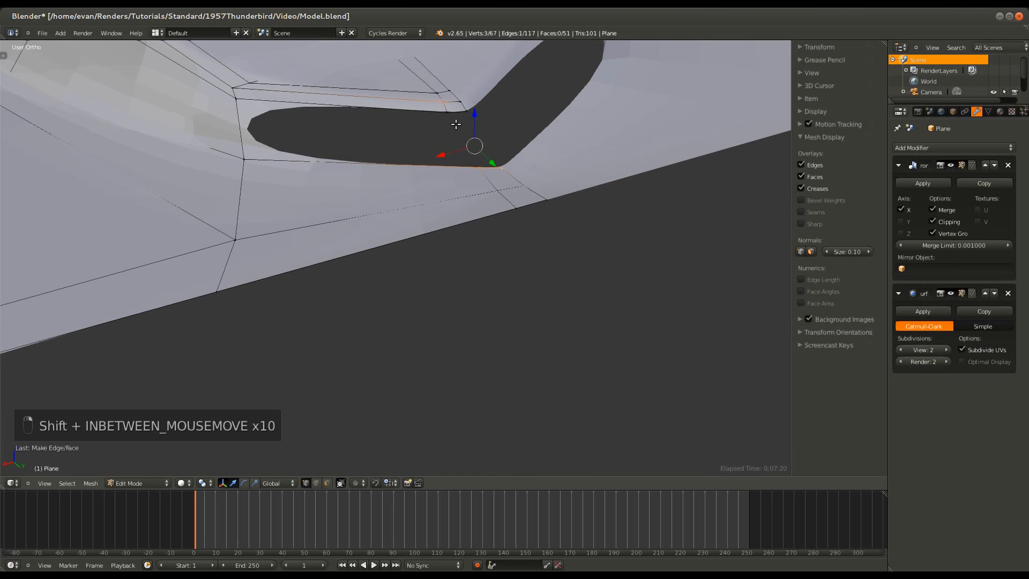
right_click(507, 184, "shift")
key("f")
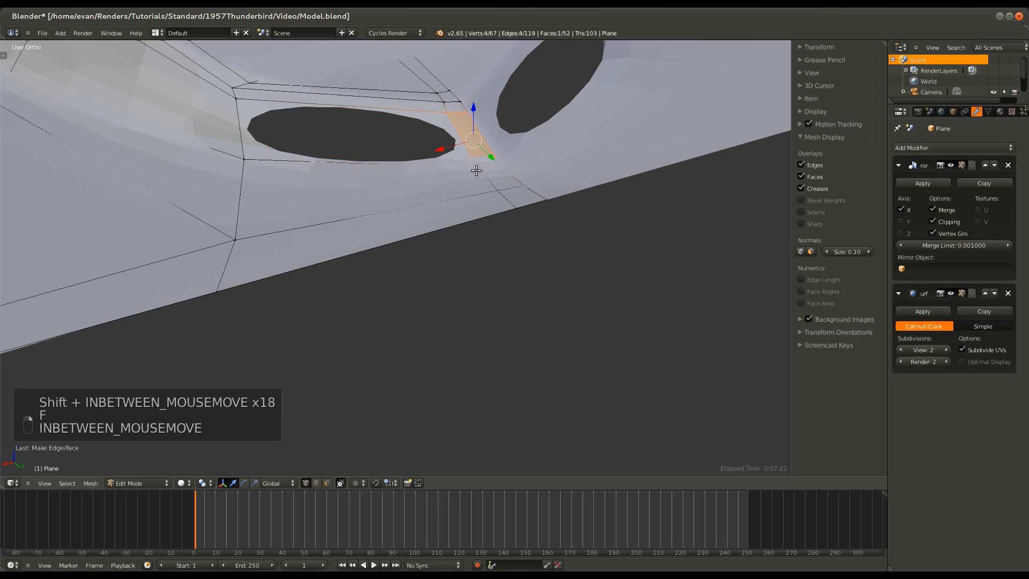
right_click(475, 169)
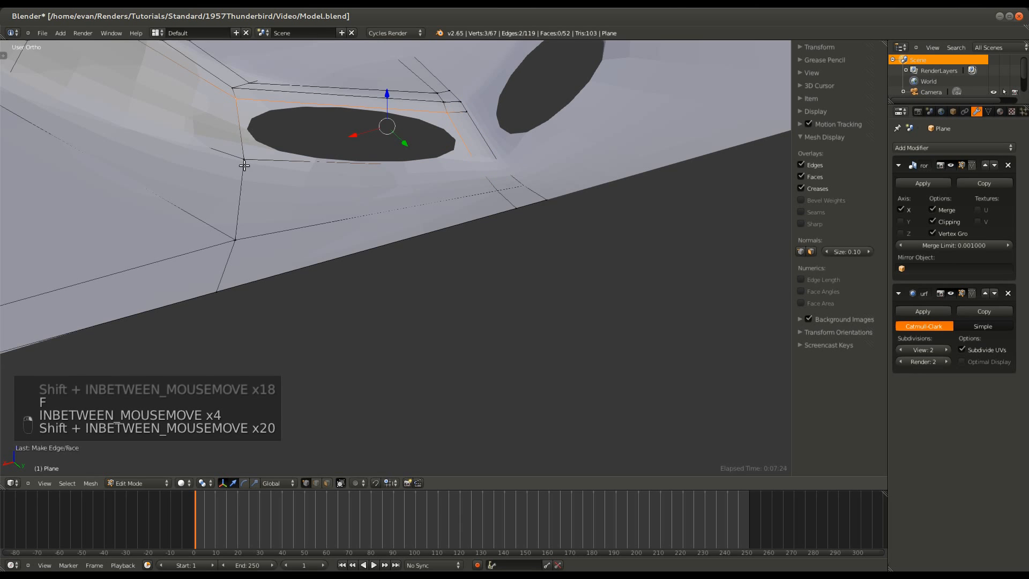
key("Tab")
middle_click_drag(271, 194, 256, 244)
key("Tab")
key("KP_7")
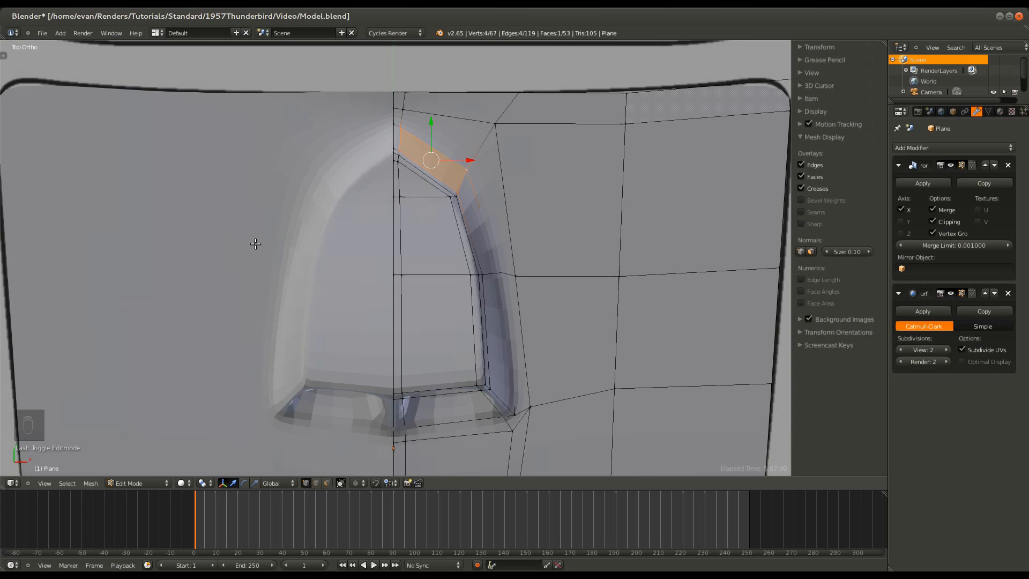
scroll(390, 317, "down", 3, "shift")
scroll(394, 320, "down", 5, "shift")
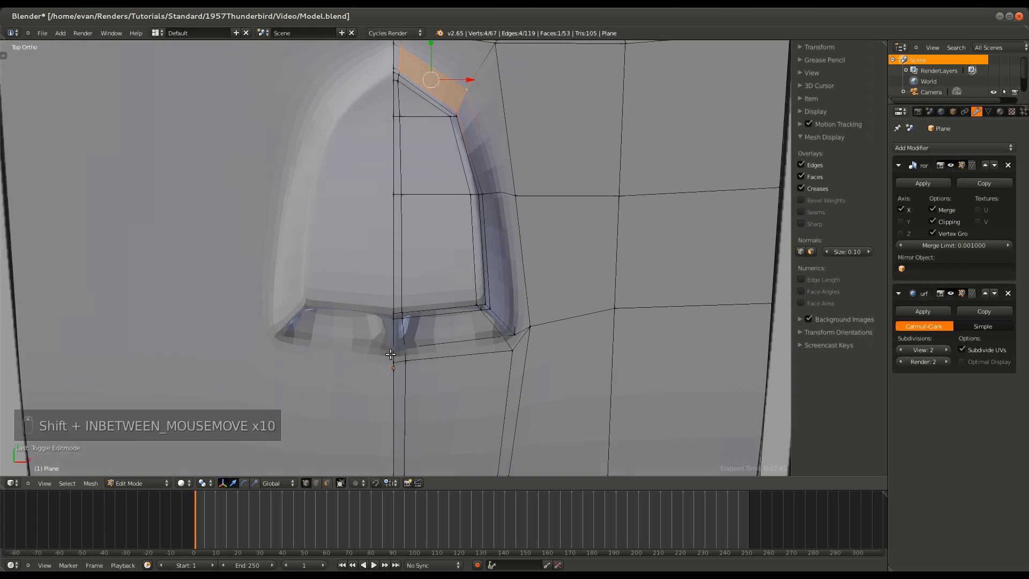
scroll(390, 354, "down", 6, "shift")
key("ctrl+s")
- Merge the vertex pairs beside the centre line at the scoop's front edge and middle row onto the centre line using At Last
scroll(388, 290, "up", 5, "shift")
scroll(396, 292, "up", 2)
right_click(406, 300)
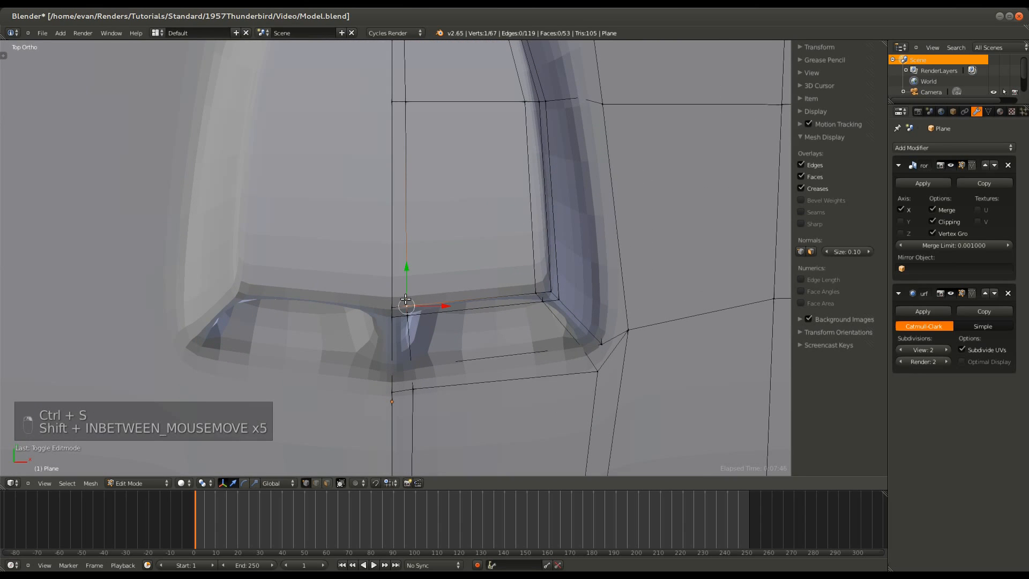
key("alt+m")
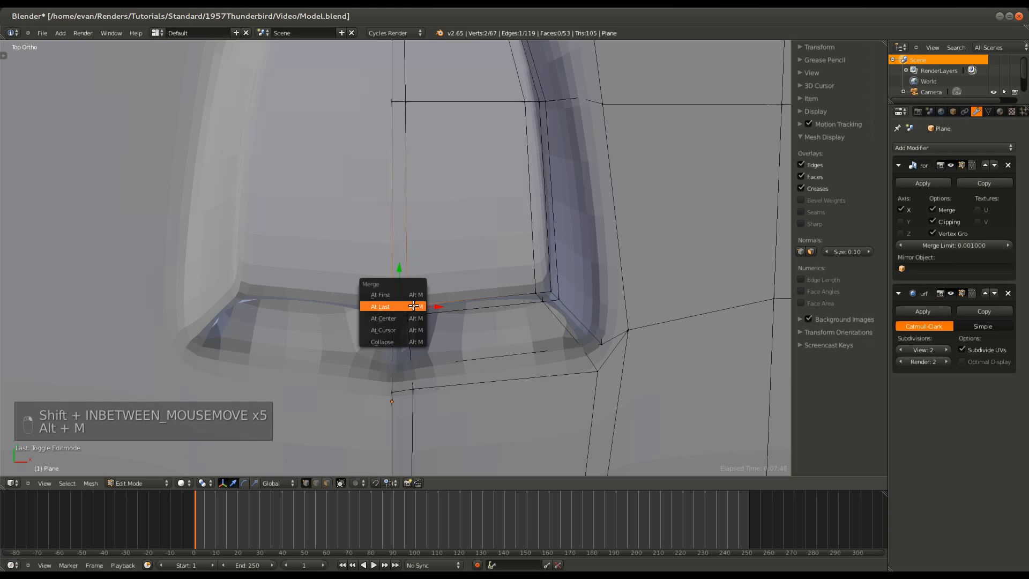
left_click(413, 303)
scroll(413, 160, "up", 4, "shift")
right_click(406, 154)
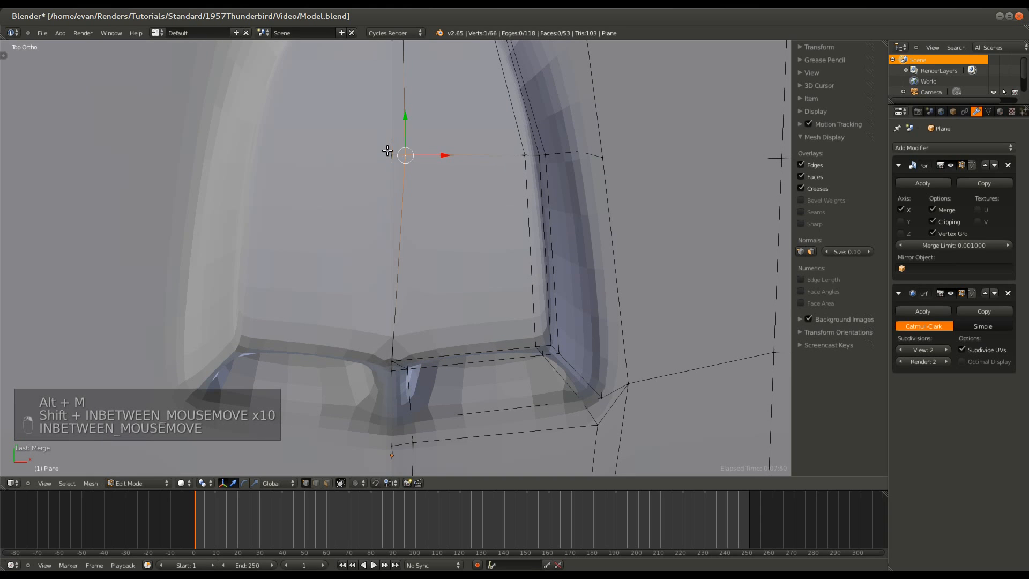
key("m")
key("m")
key("Escape")
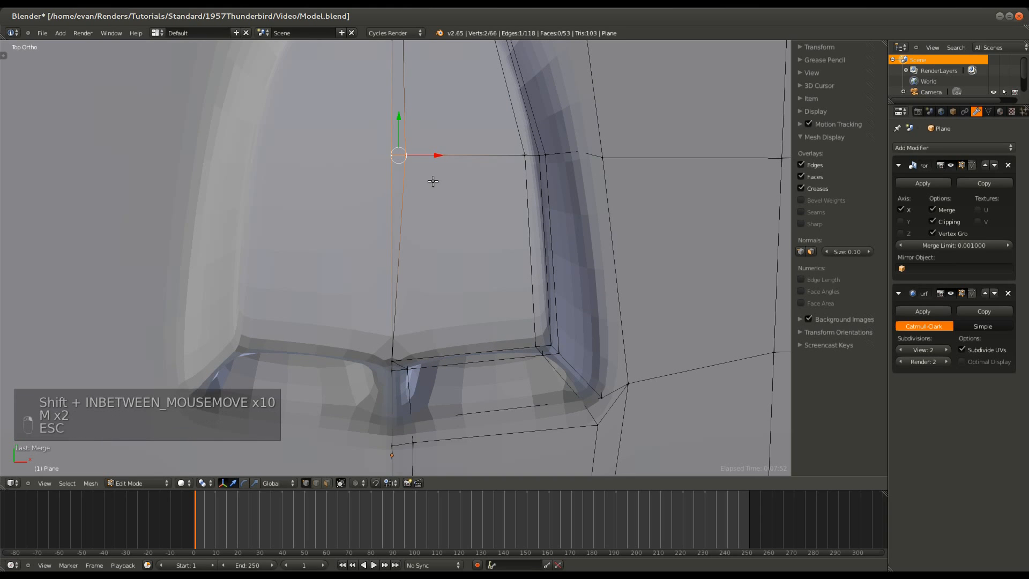
key("alt+m")
scroll(401, 228, "up", 2, "shift")
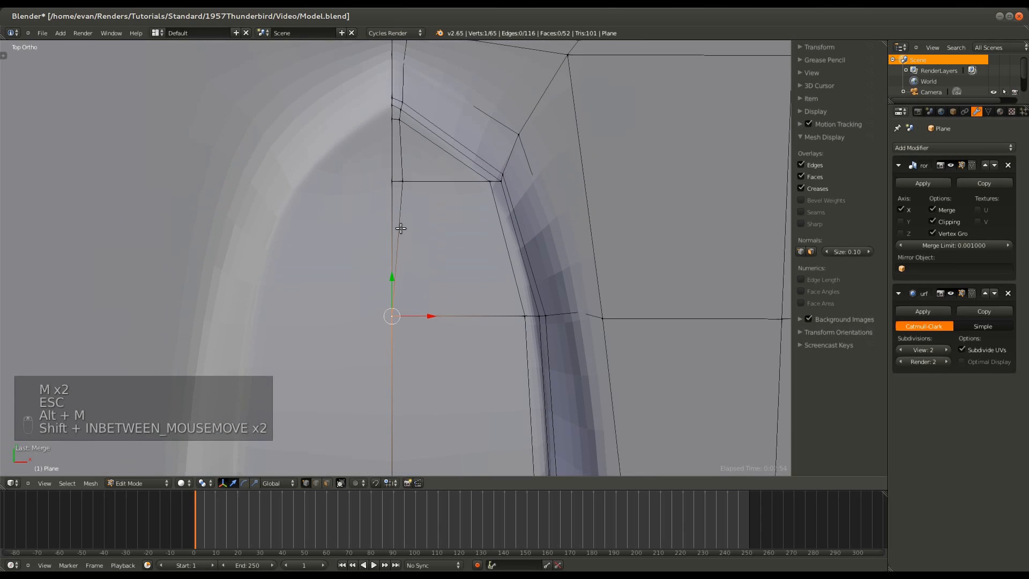
- Merge the centre vertex pairs on the scoop top's rear row and at its rear tip onto the centre line using At Last
right_click(397, 180)
key("alt+m")
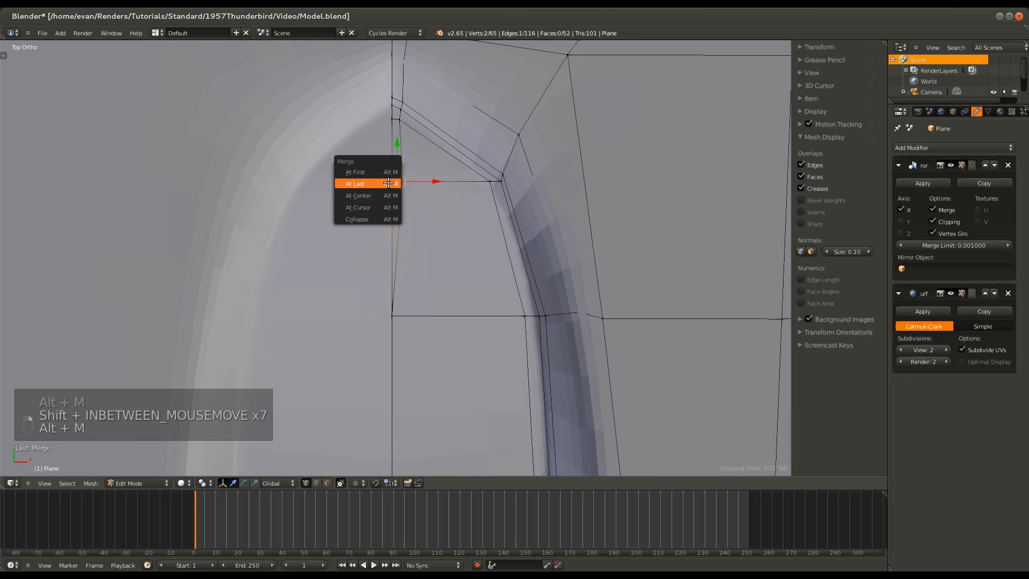
left_click(388, 183)
scroll(401, 188, "up", 2, "shift")
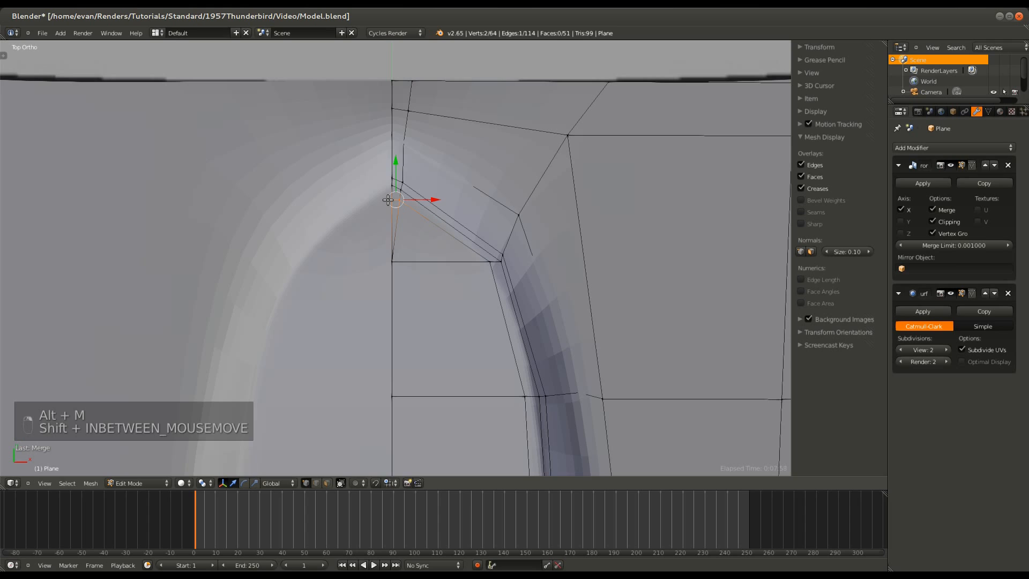
key("alt+m")
left_click(390, 200)
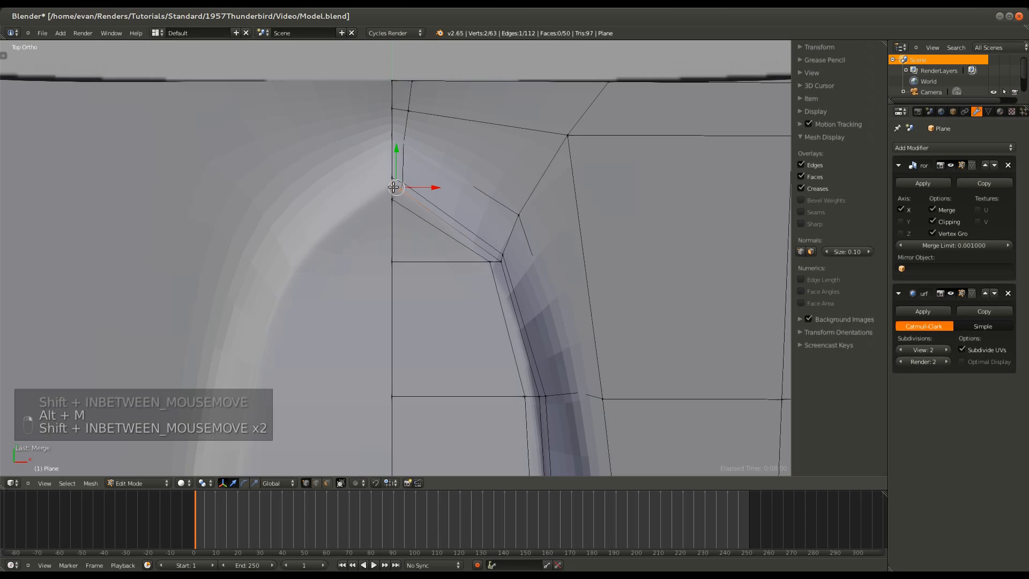
- Merge the two vertex pairs at the end of the scoop's angled rear strip onto the centre line
key("alt+m")
left_click(394, 184)
right_click(393, 177, "shift")
key("m")
key("alt+m")
left_click(394, 176)
scroll(416, 192, "up", 2, "shift")
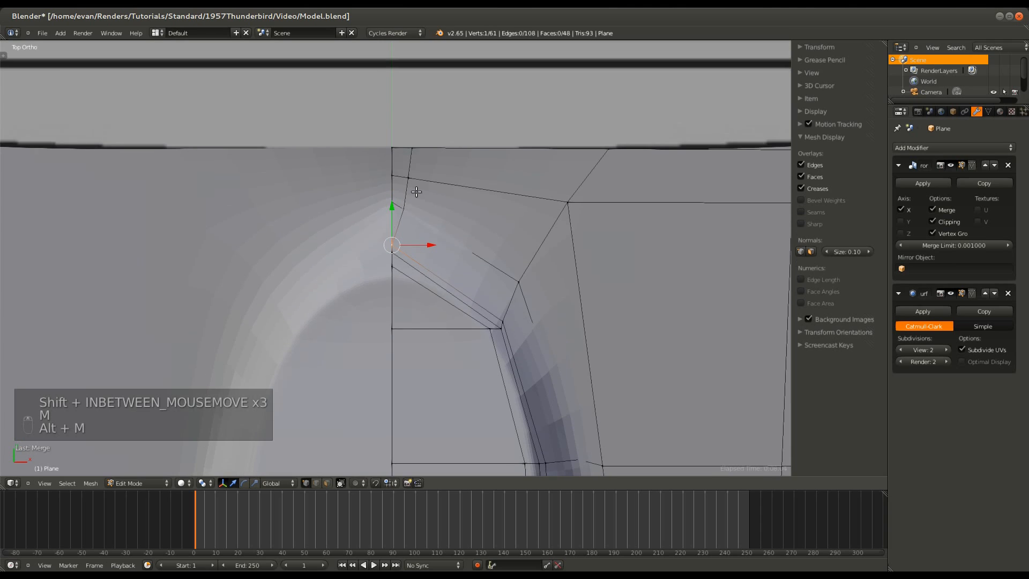
- Merge the three remaining vertex pairs behind the scoop's tip up to the hood's rear edge, and save the file
key("alt+m")
left_click(381, 199)
right_click(395, 172, "shift")
key("alt+m")
left_click(395, 170)
key("alt+m")
left_click(396, 150)
scroll(418, 263, "down", 4)
key("Tab")
middle_click_drag(424, 280, 258, 240)
key("ctrl+s")
left_click(258, 199)
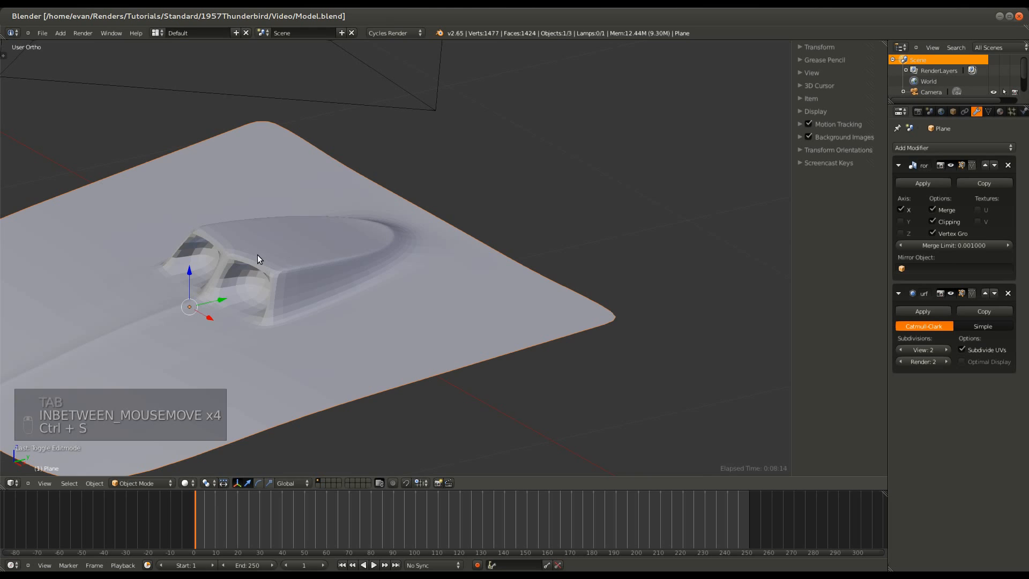
- Select the three centre-line vertices of the scoop's top and raise them slightly along the Z axis
middle_click_drag(384, 251, 440, 281)
key("Tab")
middle_click_drag(438, 222, 401, 269)
right_click(402, 252, "shift")
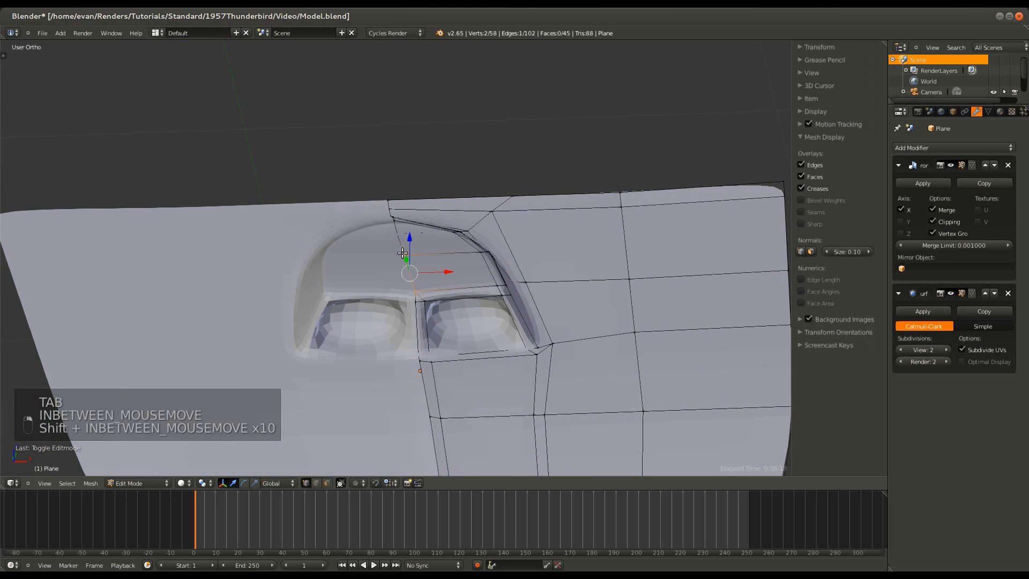
key("g")
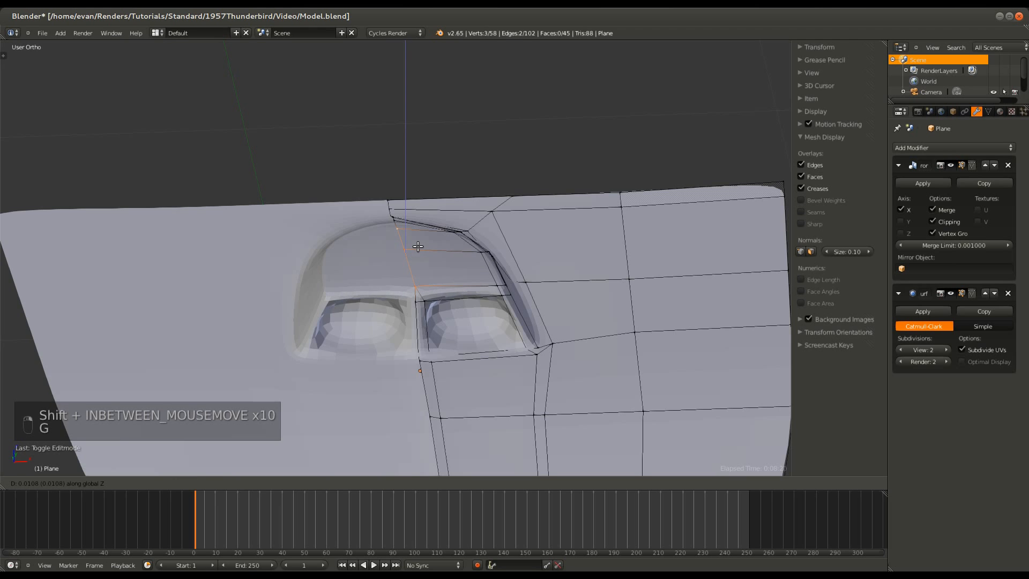
left_click(418, 245)
middle_click_drag(420, 242, 365, 241)
key("Tab")
key("Tab")
- Add an edge loop around the inside of the scoop's front opening and slide it close to the front rim
scroll(364, 241, "up", 4)
middle_click_drag(276, 300, 343, 359)
key("ctrl+r")
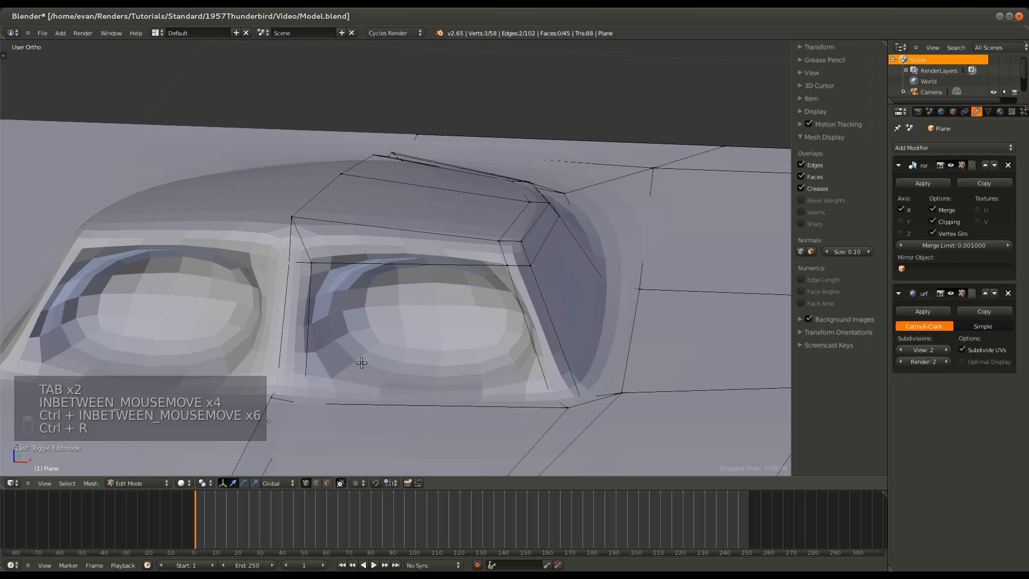
scroll(361, 363, "down", 5)
key("z")
middle_click_drag(413, 355, 273, 354)
key("ctrl+r")
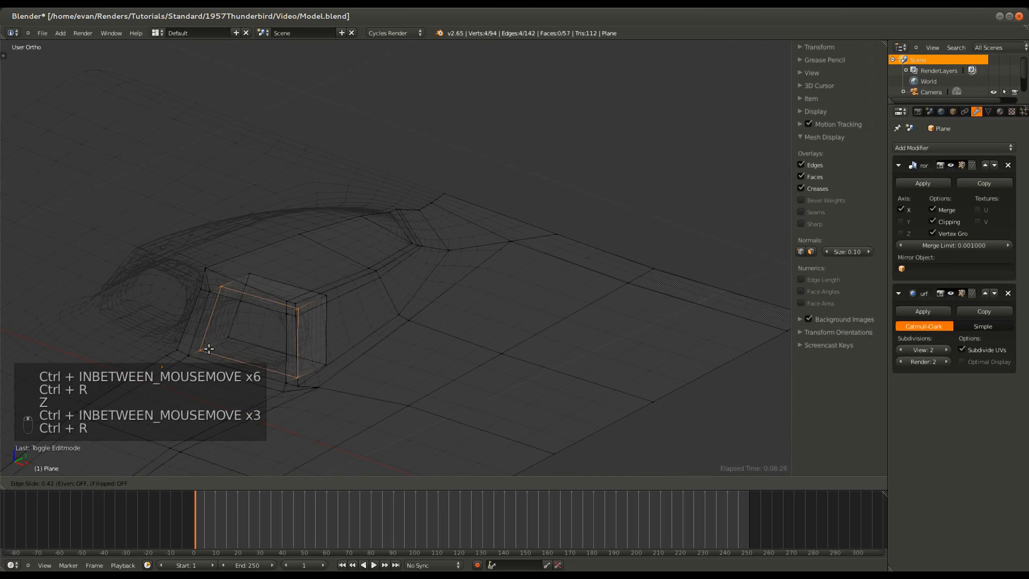
left_click(203, 354)
key("Tab")
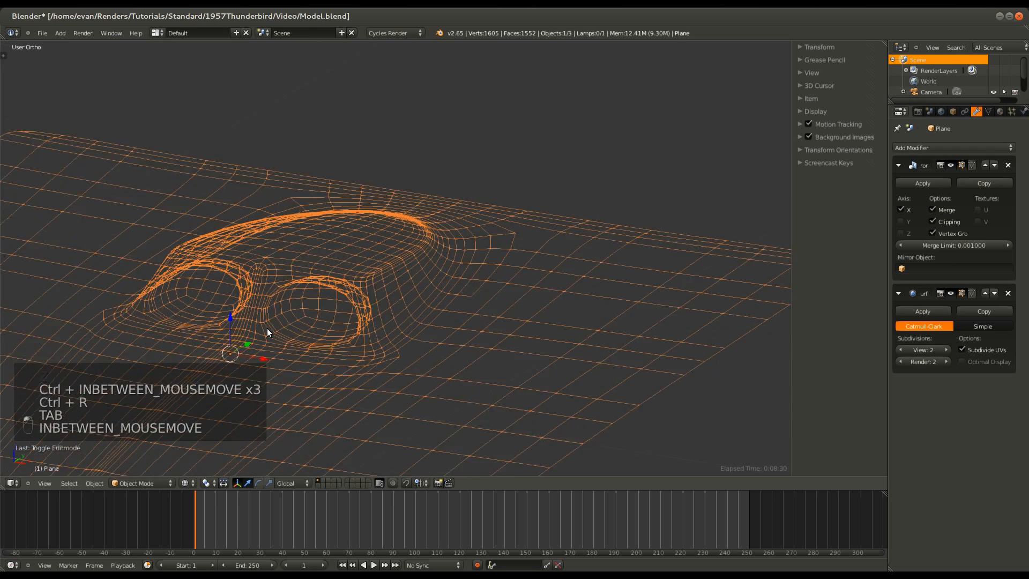
- Switch to face selection and delete the end face closing the back of the scoop opening
key("ctrl+Tab")
key("Tab")
key("ctrl+Tab")
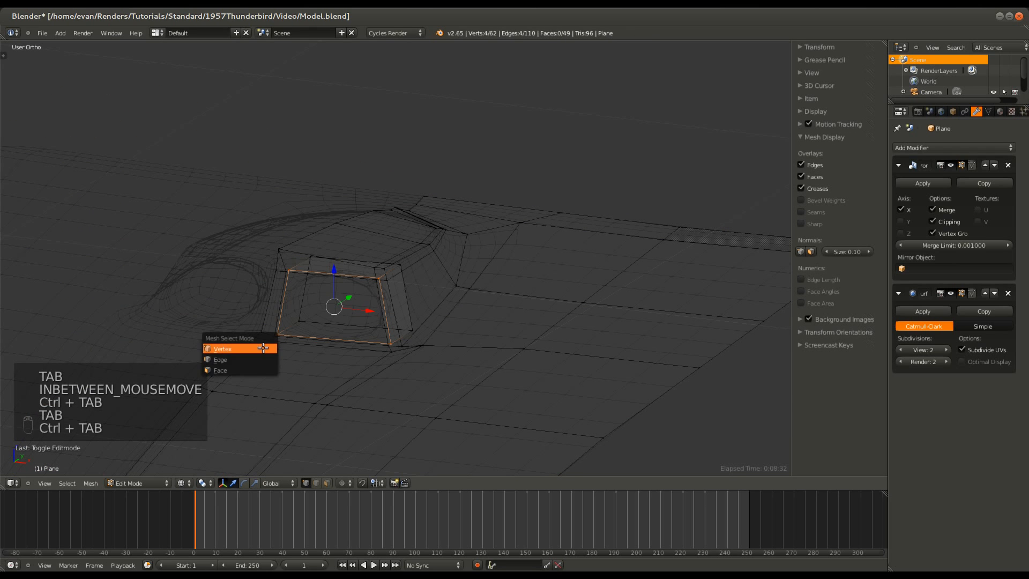
left_click(257, 368)
key("z")
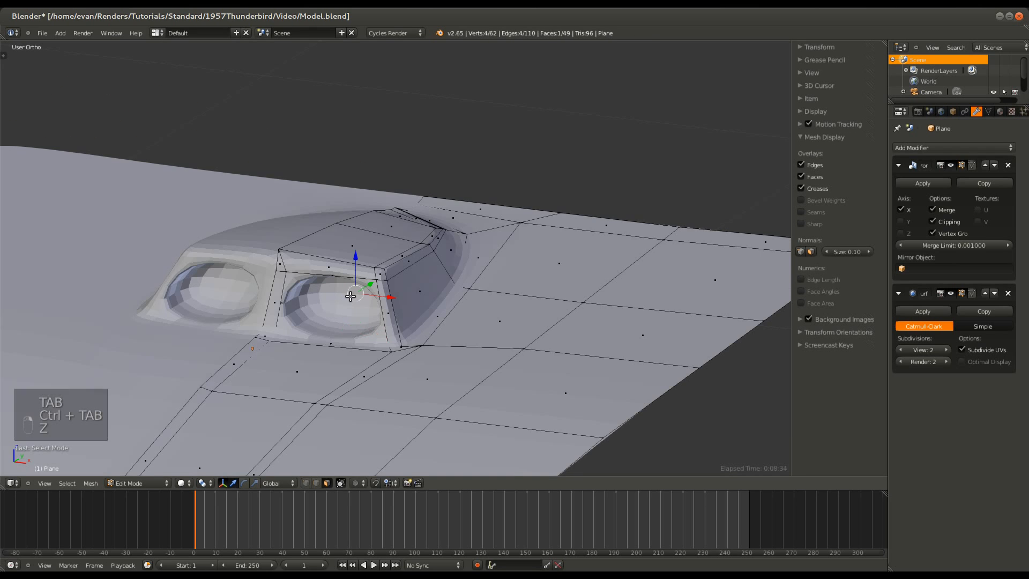
key("z")
key("Delete")
left_click(339, 313)
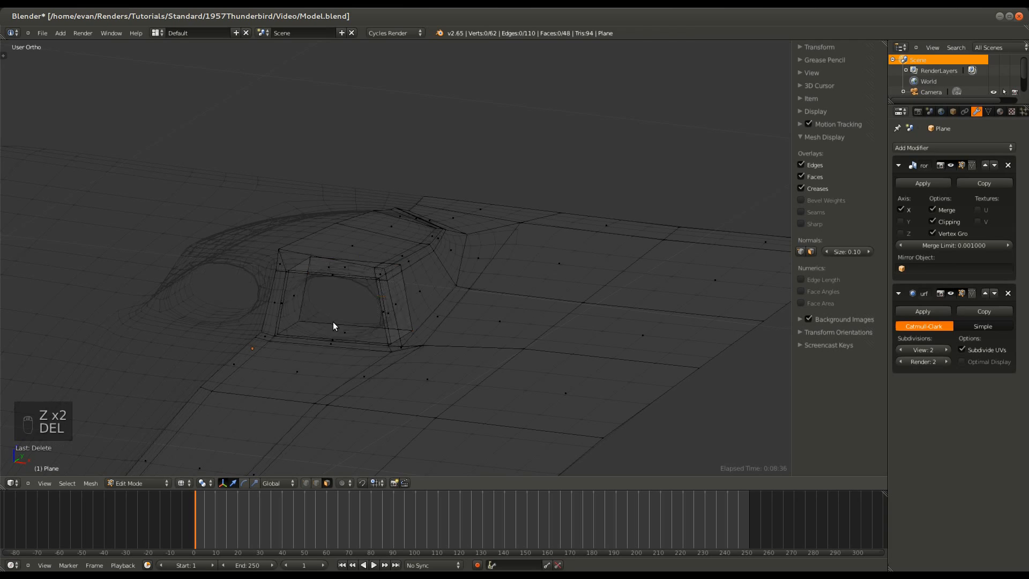
- Leave Weight Paint mode and return the hood to Edit Mode with solid shading
key("Tab")
left_click(136, 483)
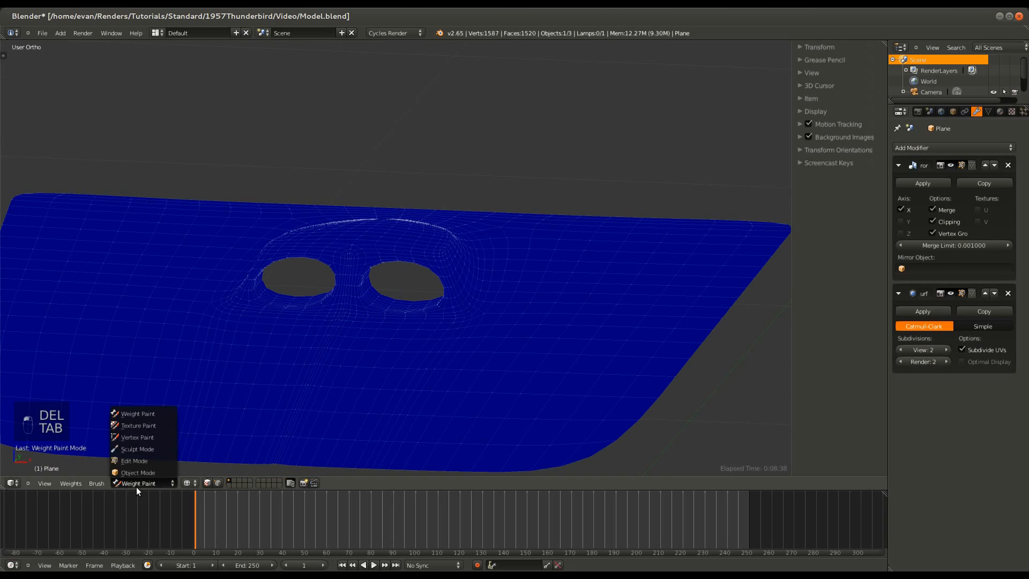
left_click(136, 486)
key("z")
key("Tab")
- Add two edge loops across the scoop's centre divider, one near its bottom and one near its top
scroll(332, 348, "down", 2)
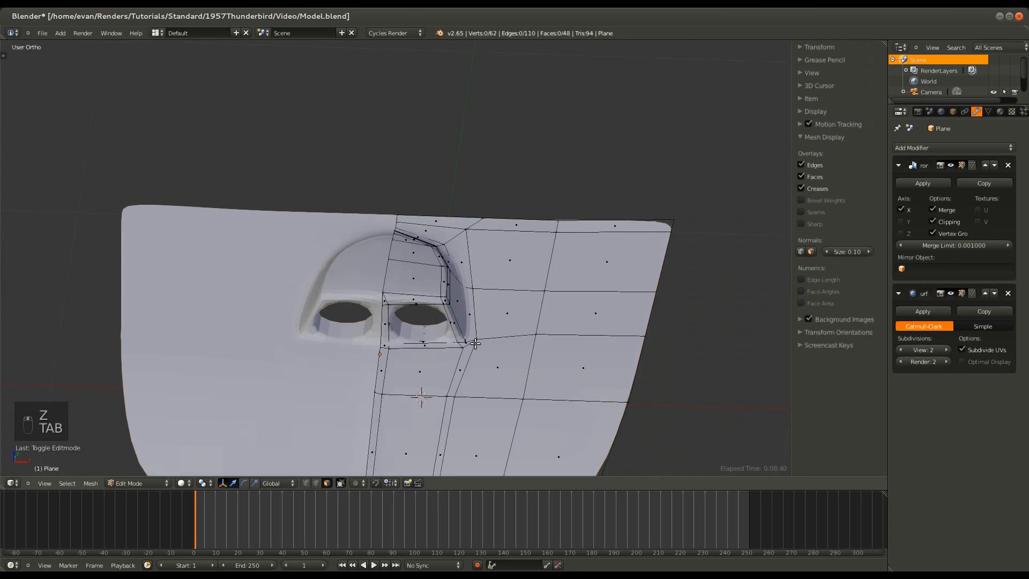
key("ctrl+r")
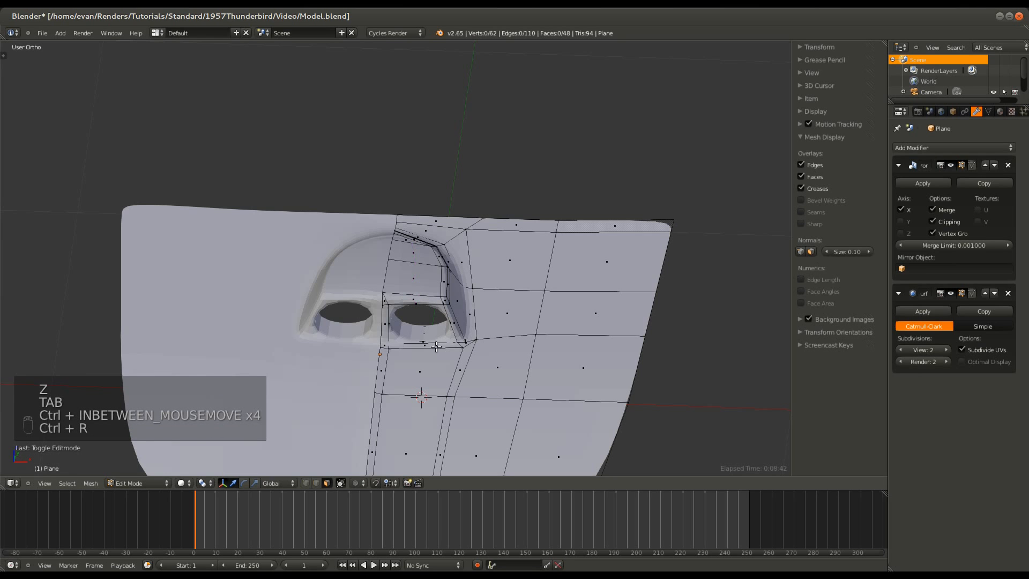
middle_click_drag(439, 354, 420, 335)
scroll(420, 335, "up", 2)
key("ctrl+r")
left_click(345, 357)
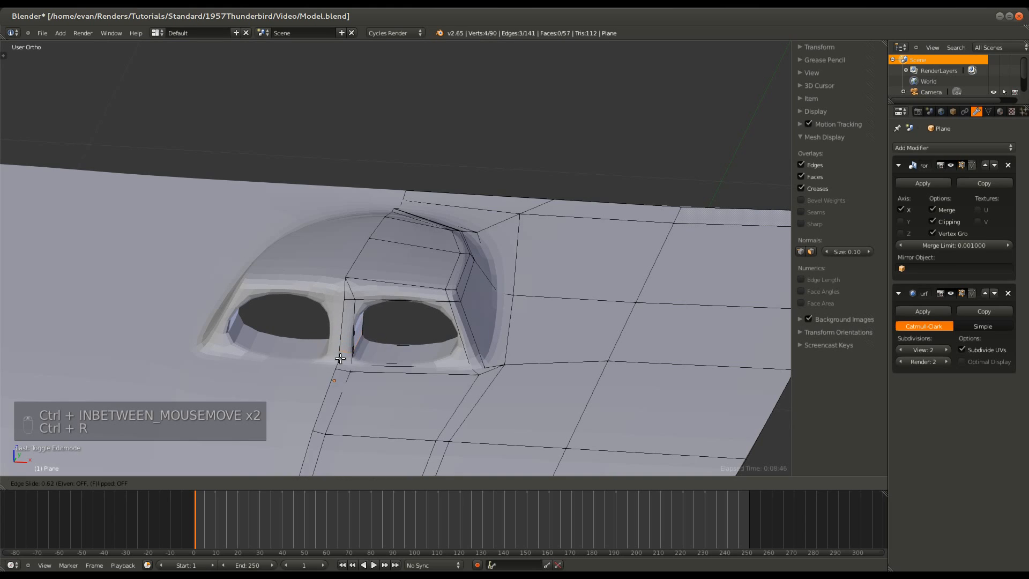
left_click(338, 362)
key("ctrl+r")
left_click(347, 329)
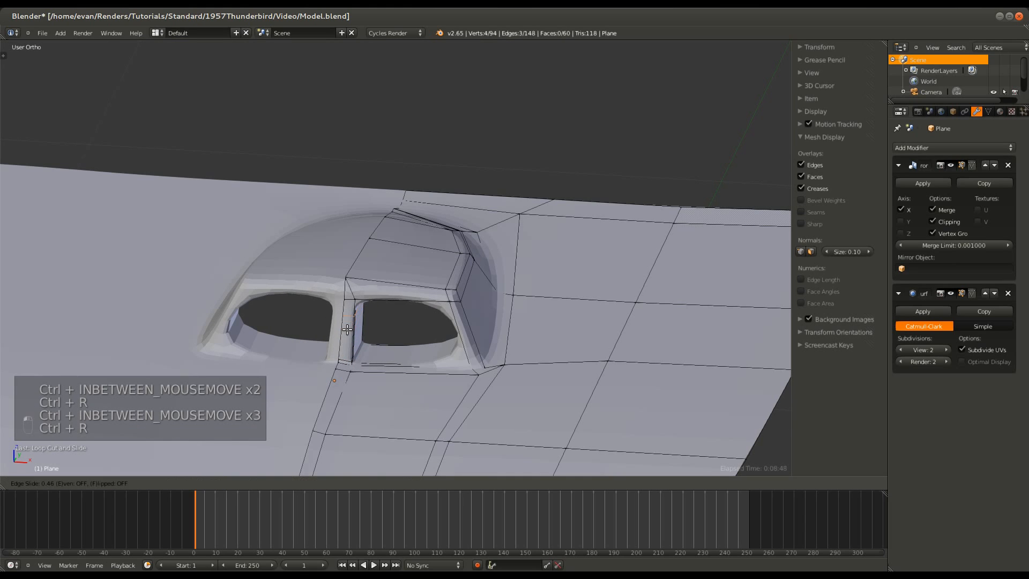
- Add two edge loops across the opening's outer side post, near its top and bottom, and save the file
key("ctrl+r")
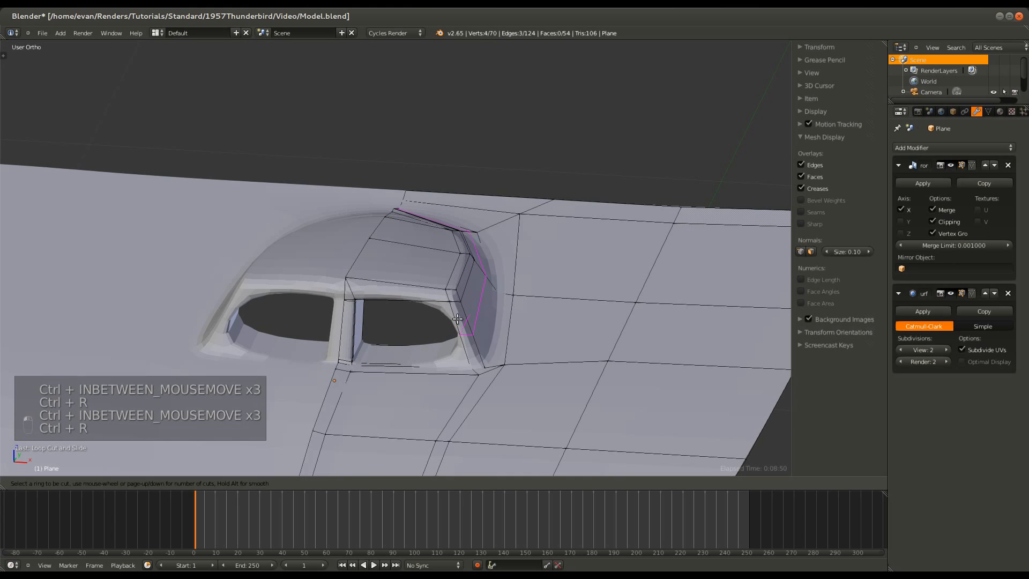
left_click(456, 299)
left_click(454, 284)
key("ctrl+r")
left_click(465, 337)
left_click(475, 369)
key("Tab")
scroll(475, 369, "down", 4)
mouse_move(474, 370)
middle_mouse_down()
mouse_move(301, 371)
mouse_move(374, 374)
mouse_move(484, 352)
mouse_move(400, 375)
mouse_move(472, 372)
middle_mouse_up()
key("ctrl+s")
- Apply smooth shading to the hood and save the file in front view
key("t")
middle_click_drag(279, 311, 396, 315)
key("KP_1")
key("ctrl+s")
left_click(397, 317)
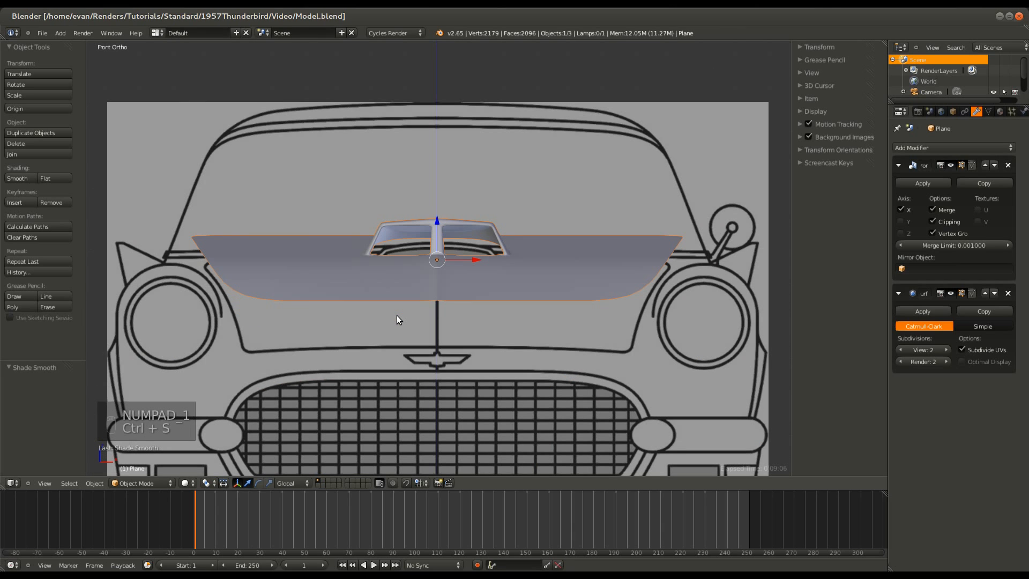
scroll(396, 315, "down", 4)
middle_click_drag(538, 300, 509, 314)
key("KP_7")
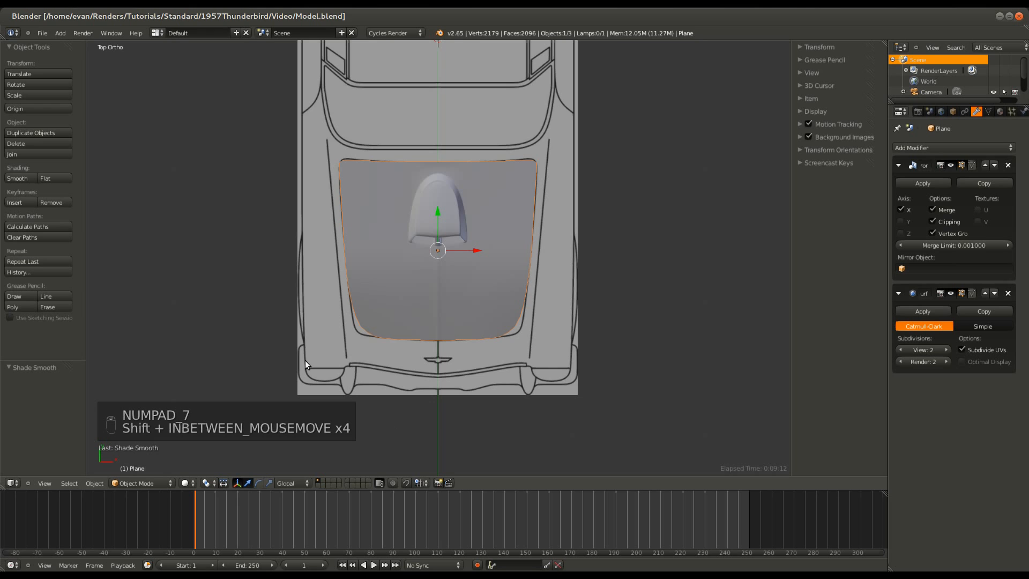
scroll(442, 375, "down", 4)
scroll(442, 375, "up", 2)
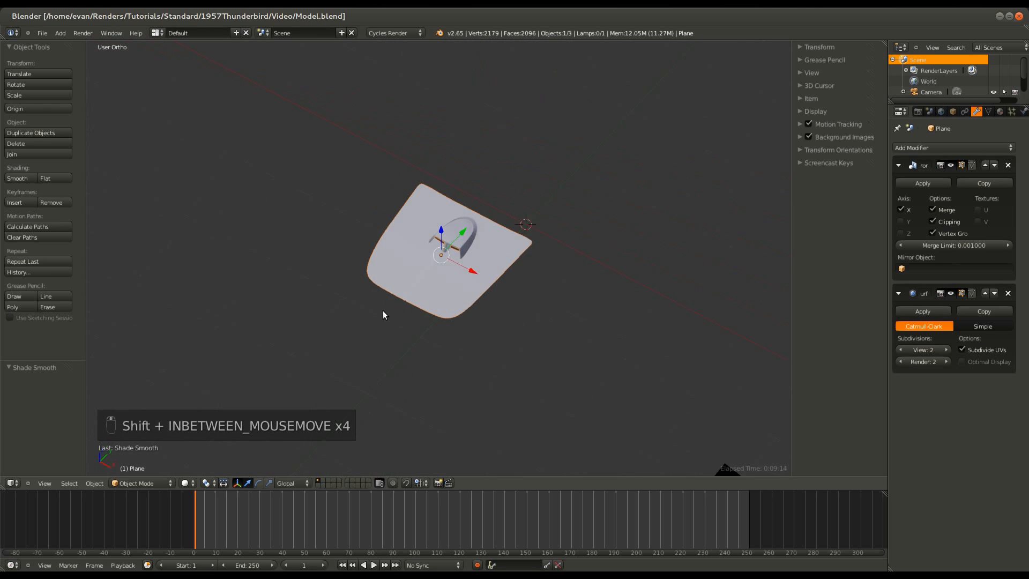